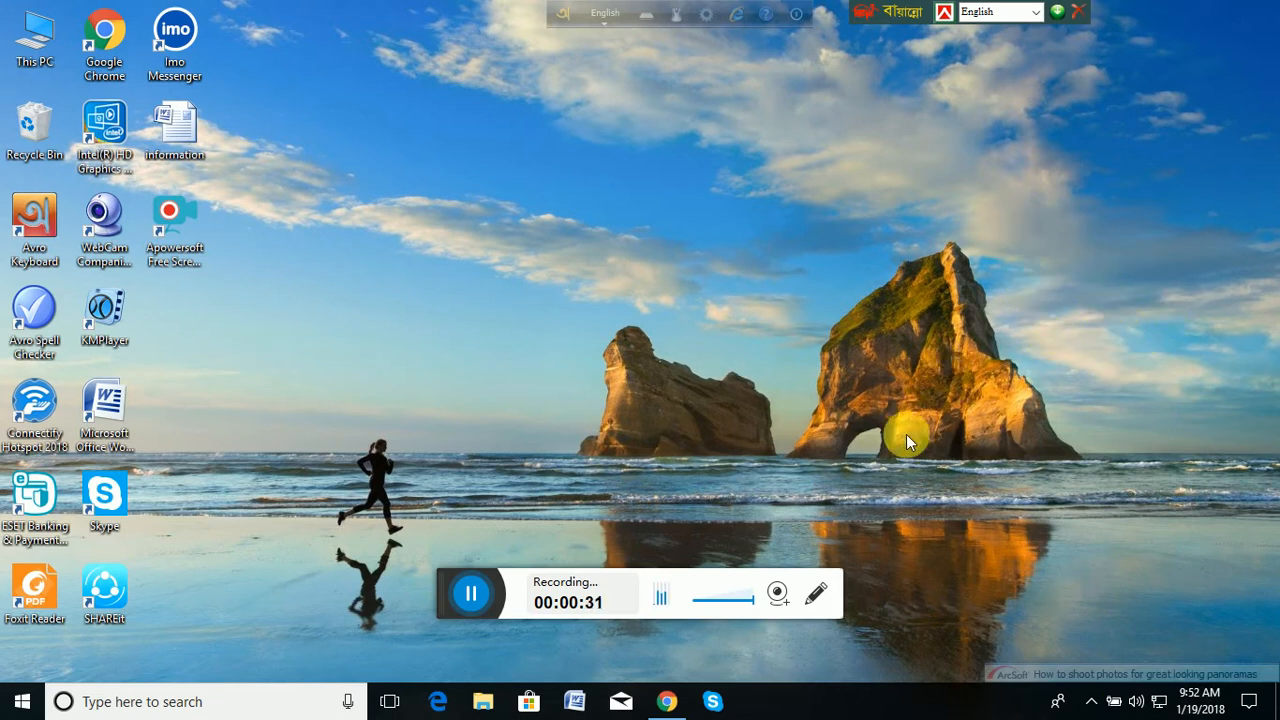
- Open Microsoft Word and save the new blank document as a Web Page named "test" in the Documents folder
double_click(112, 435)
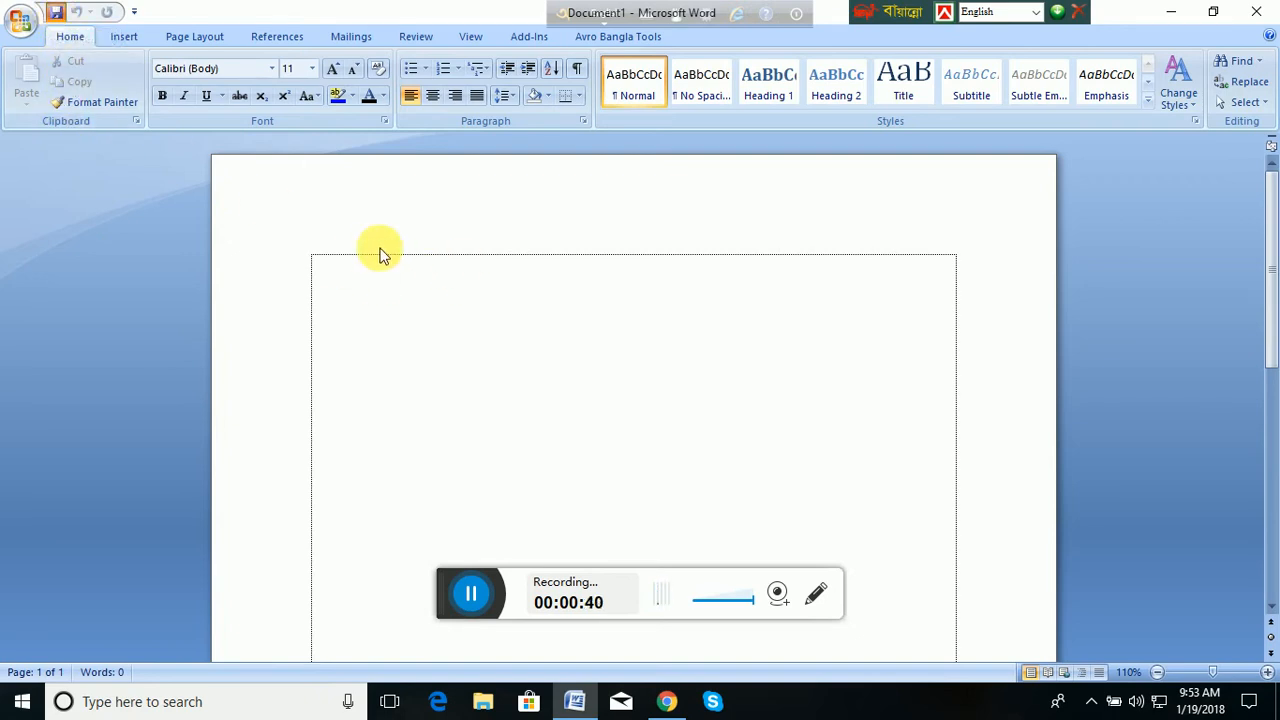
key("ctrl+s")
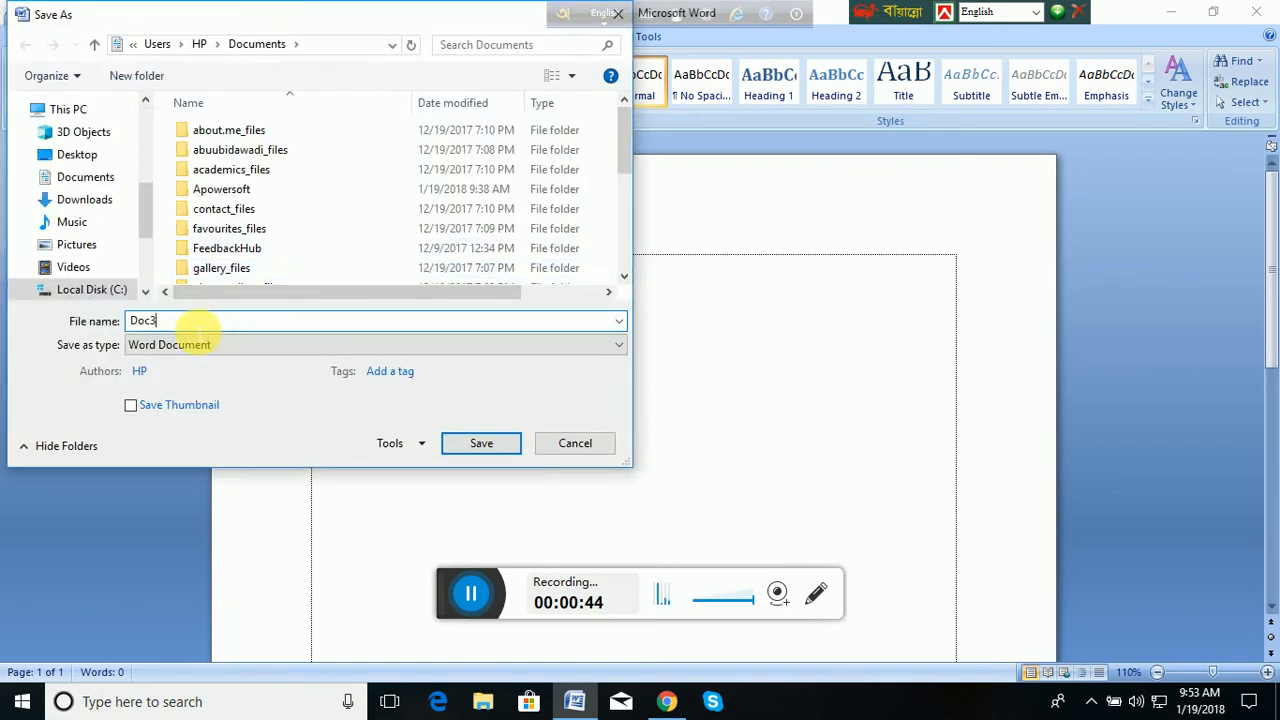
key("BackSpace")
key("BackSpace")
key("BackSpace")
key("BackSpace")
type("test.html")
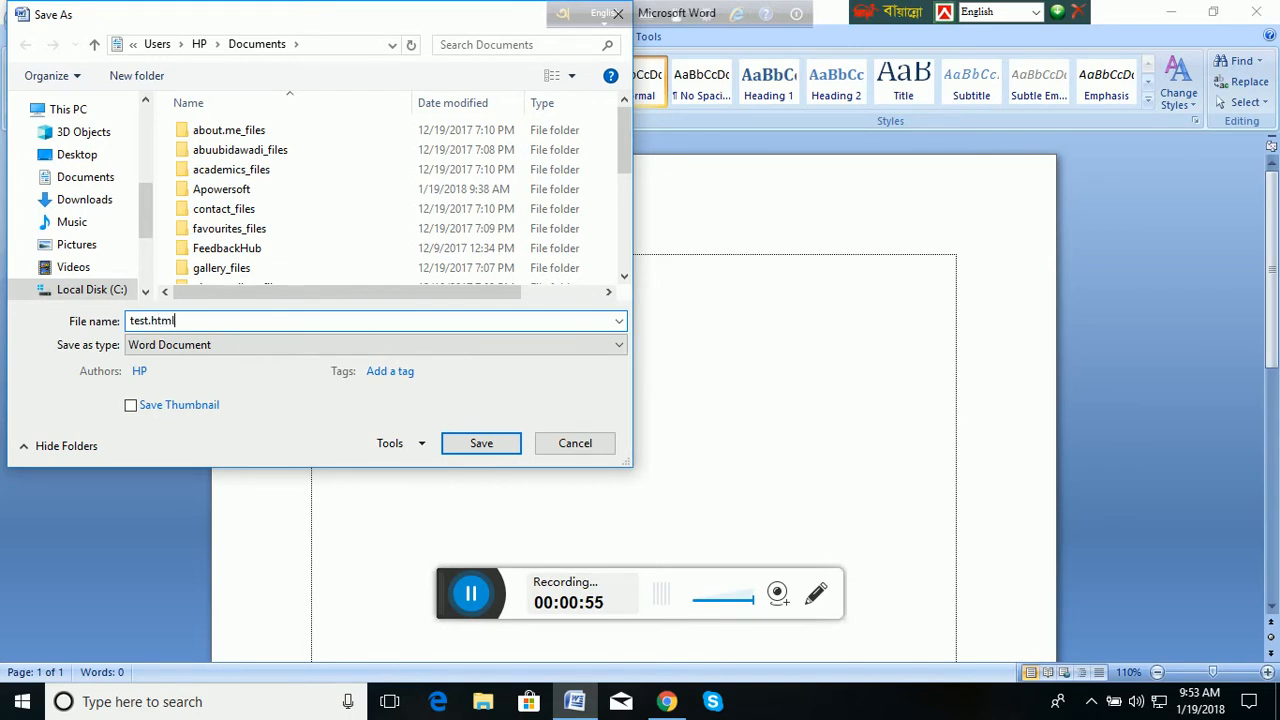
left_click(171, 344)
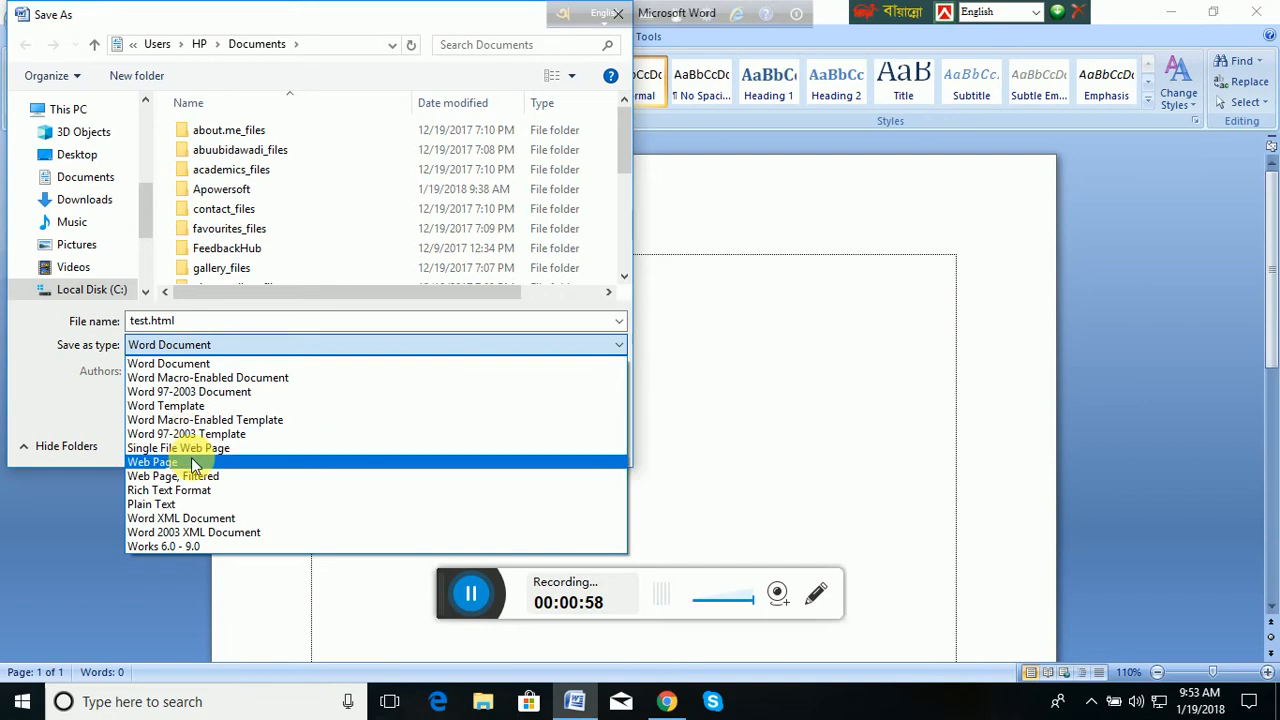
left_click(193, 466)
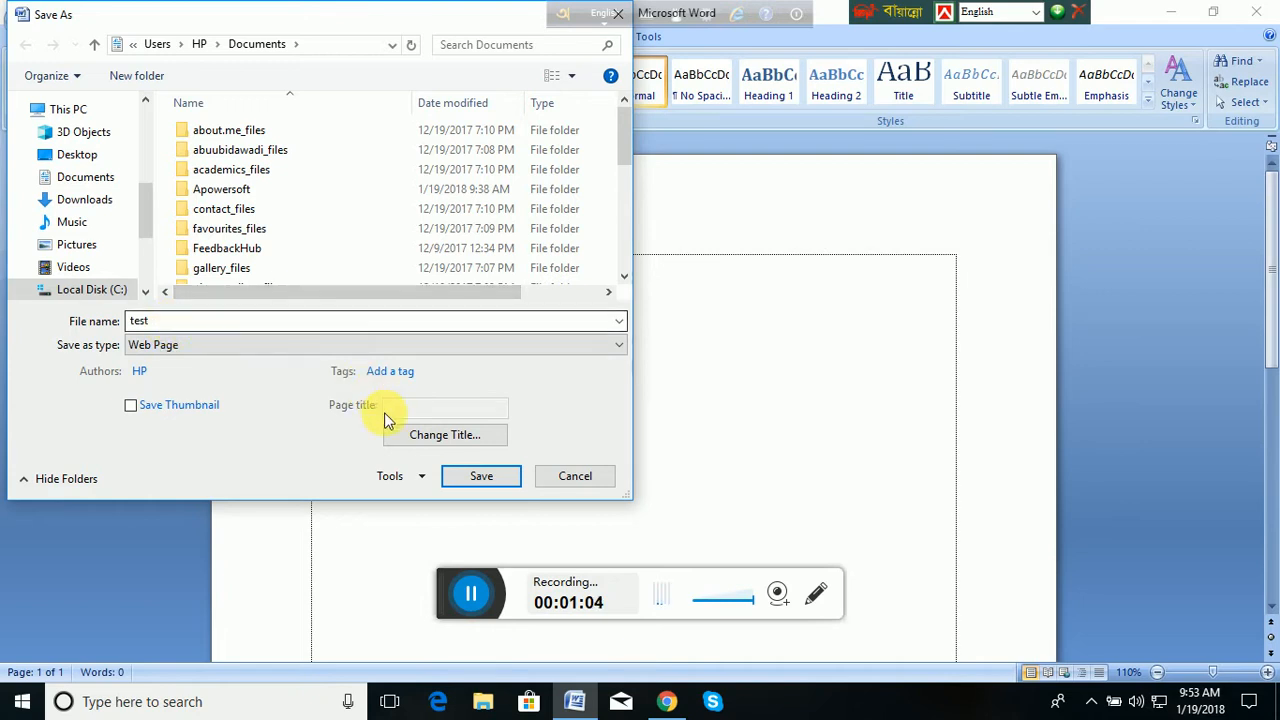
left_click(490, 475)
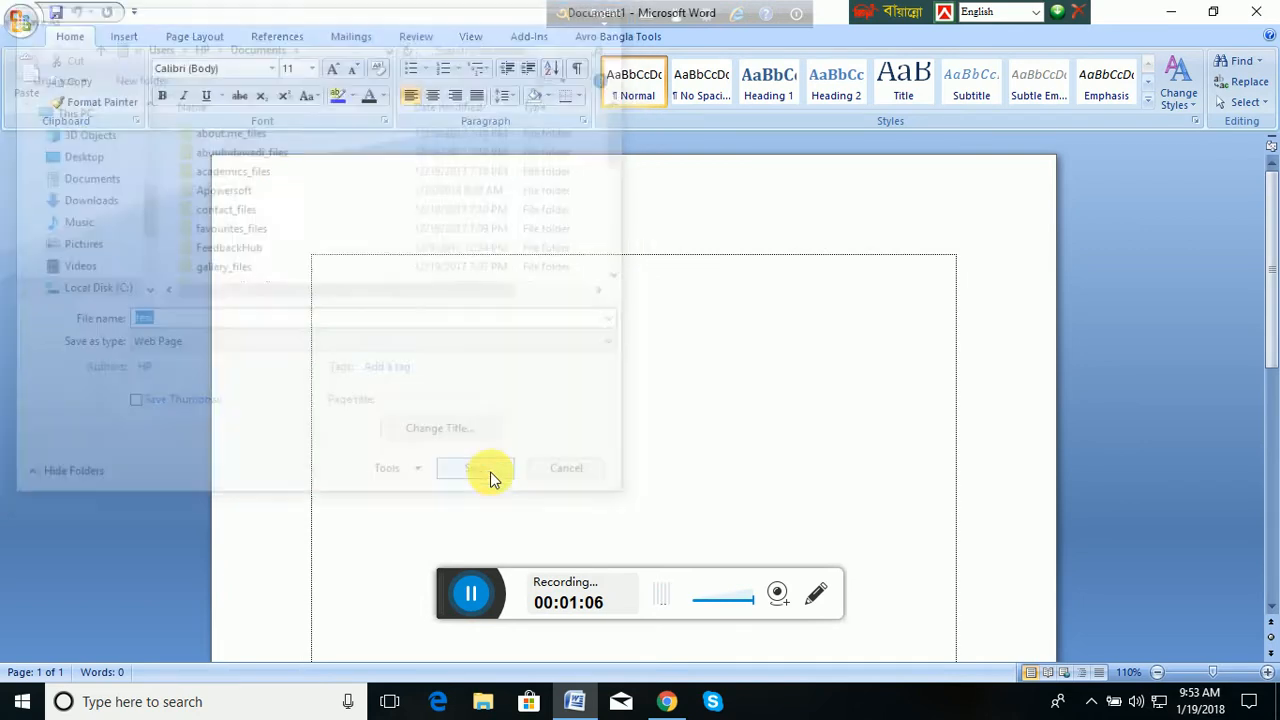
left_click_drag(462, 596, 752, 691)
left_click(378, 168)
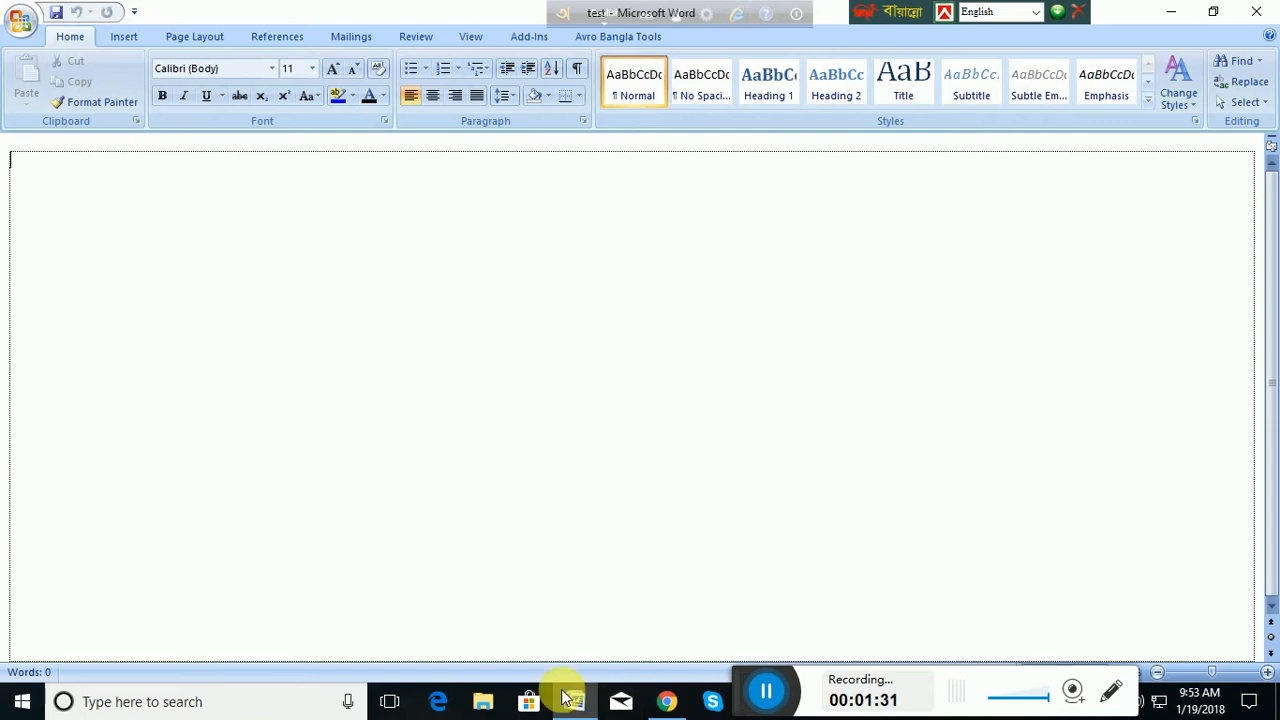
- Switch to File Explorer and open the saved test web page from the Documents folder in the browser
left_click(481, 701)
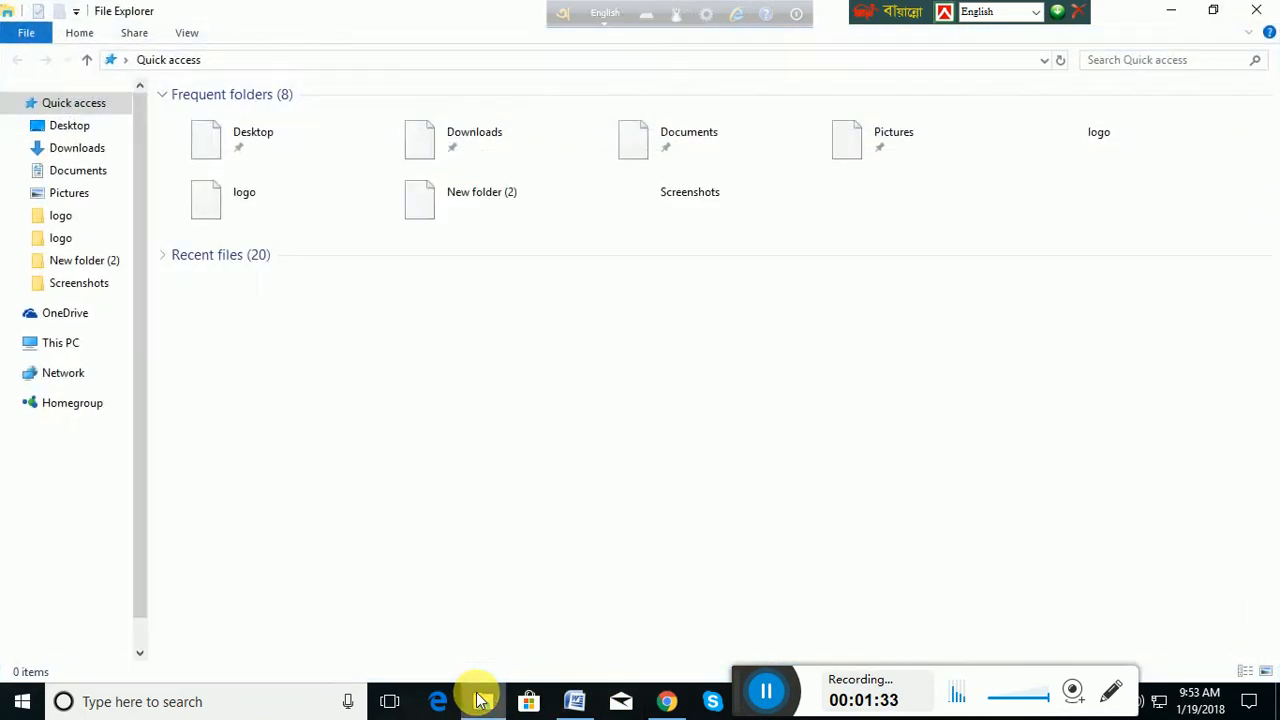
left_click(77, 150)
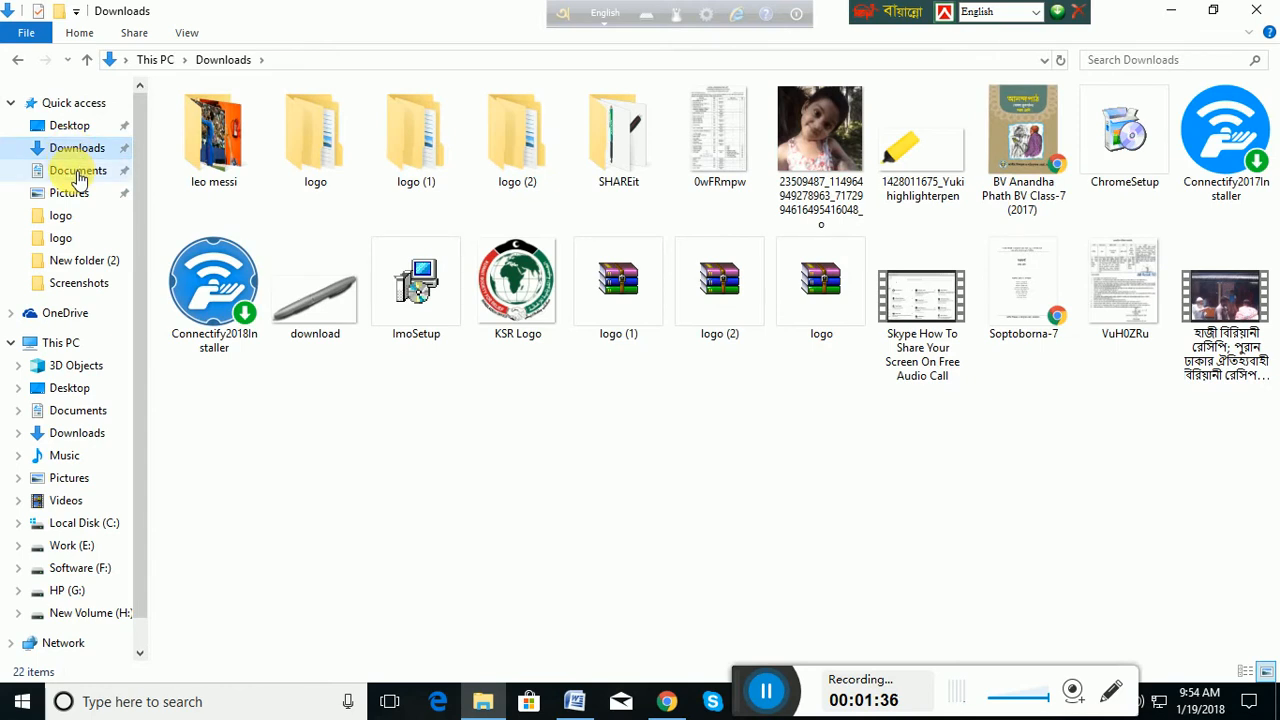
left_click(78, 171)
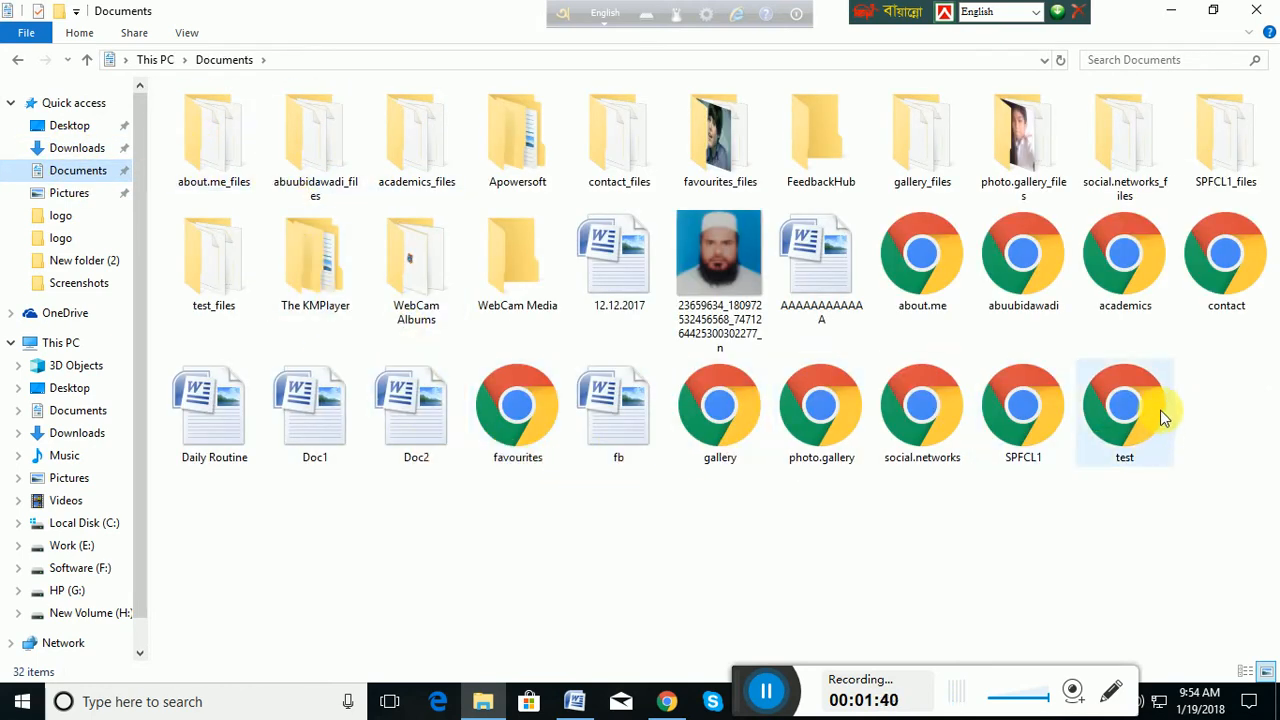
left_click(1137, 428)
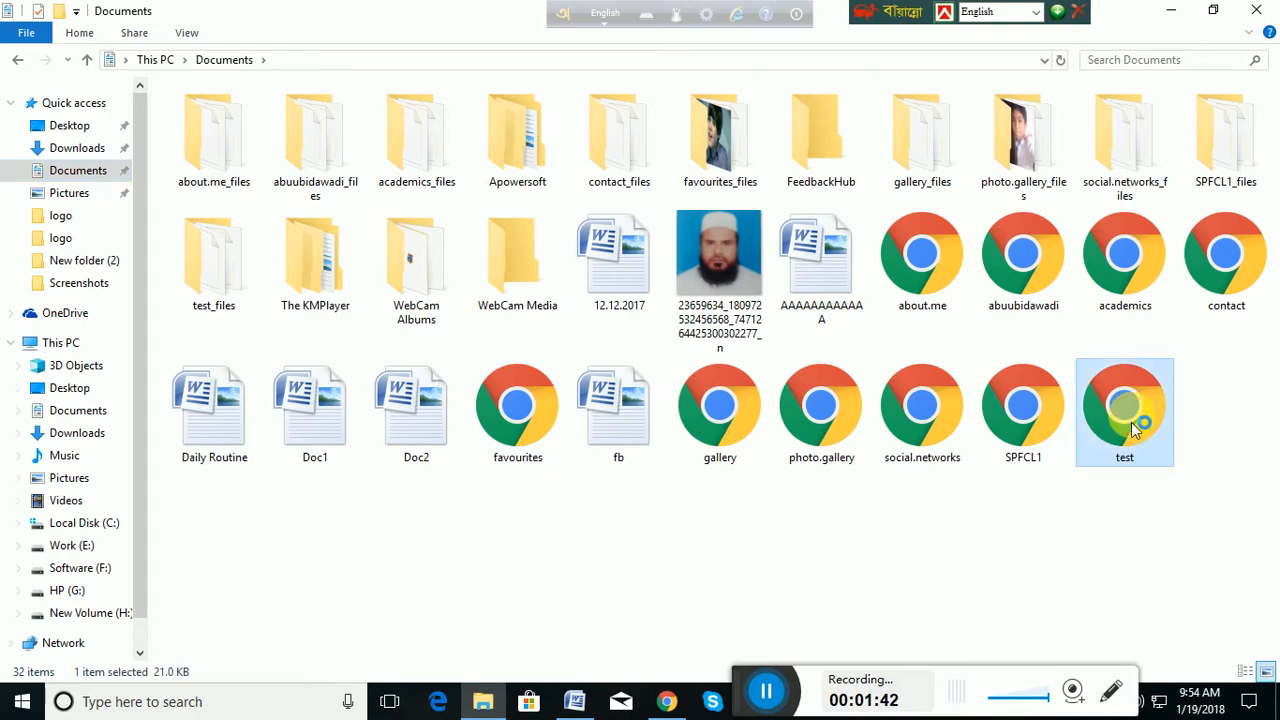
double_click(1134, 428)
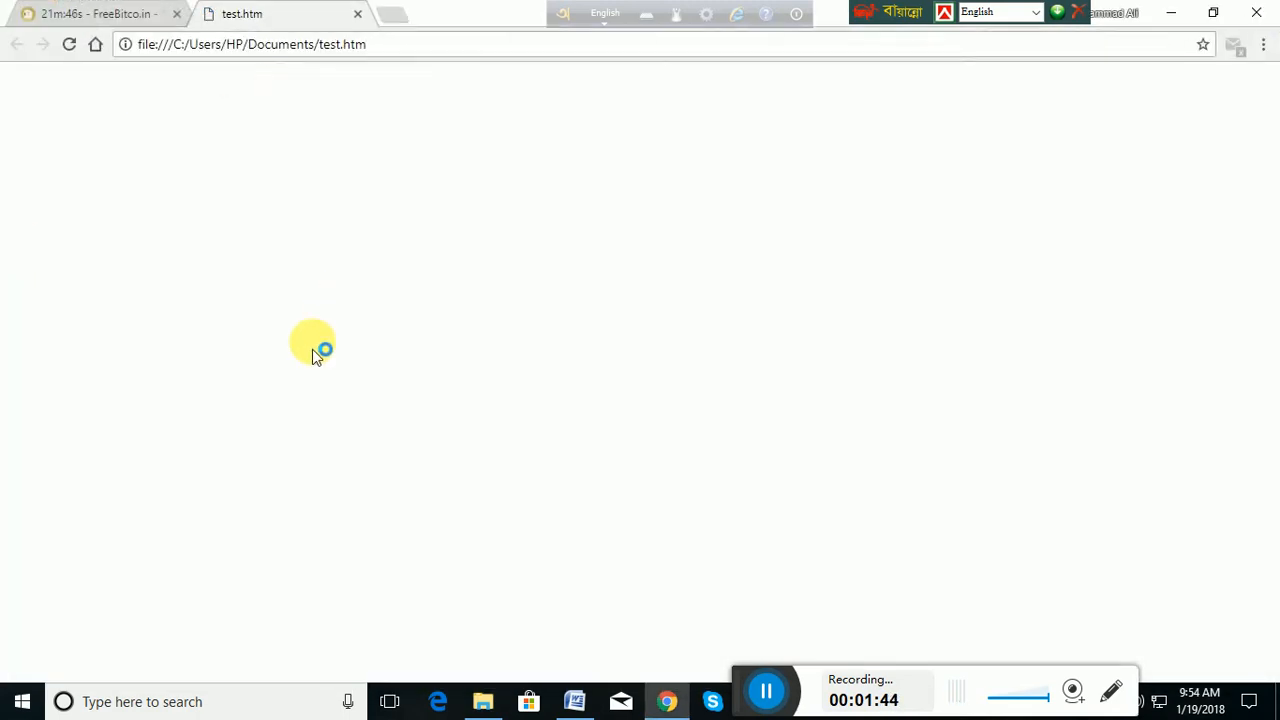
- Switch back to Word and set the text formatting to bold, centered and font size 20
left_click(575, 701)
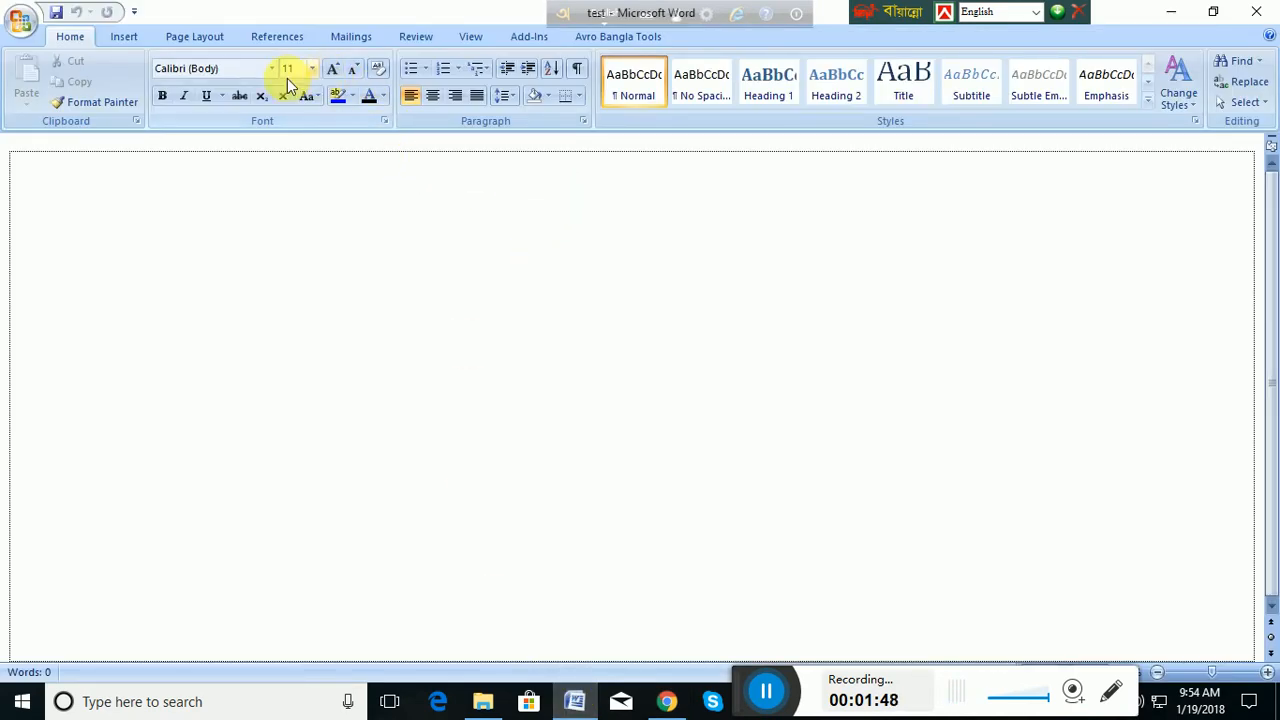
left_click(163, 95)
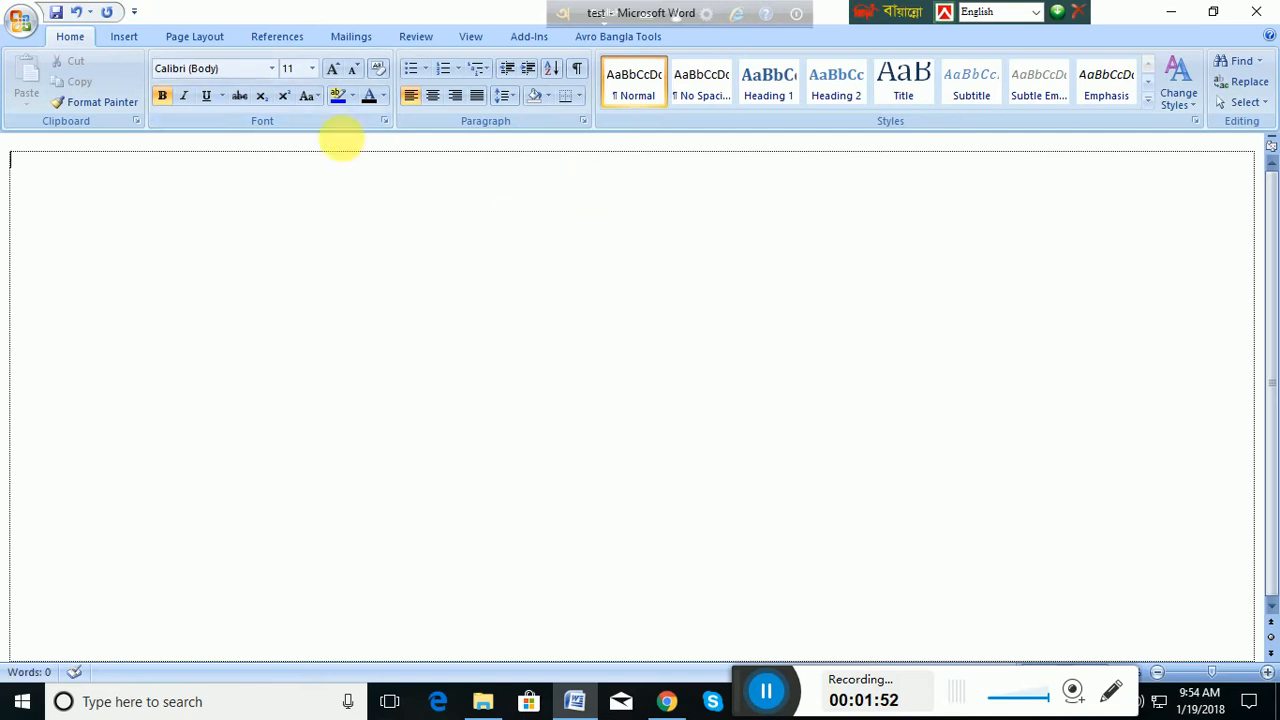
left_click(437, 96)
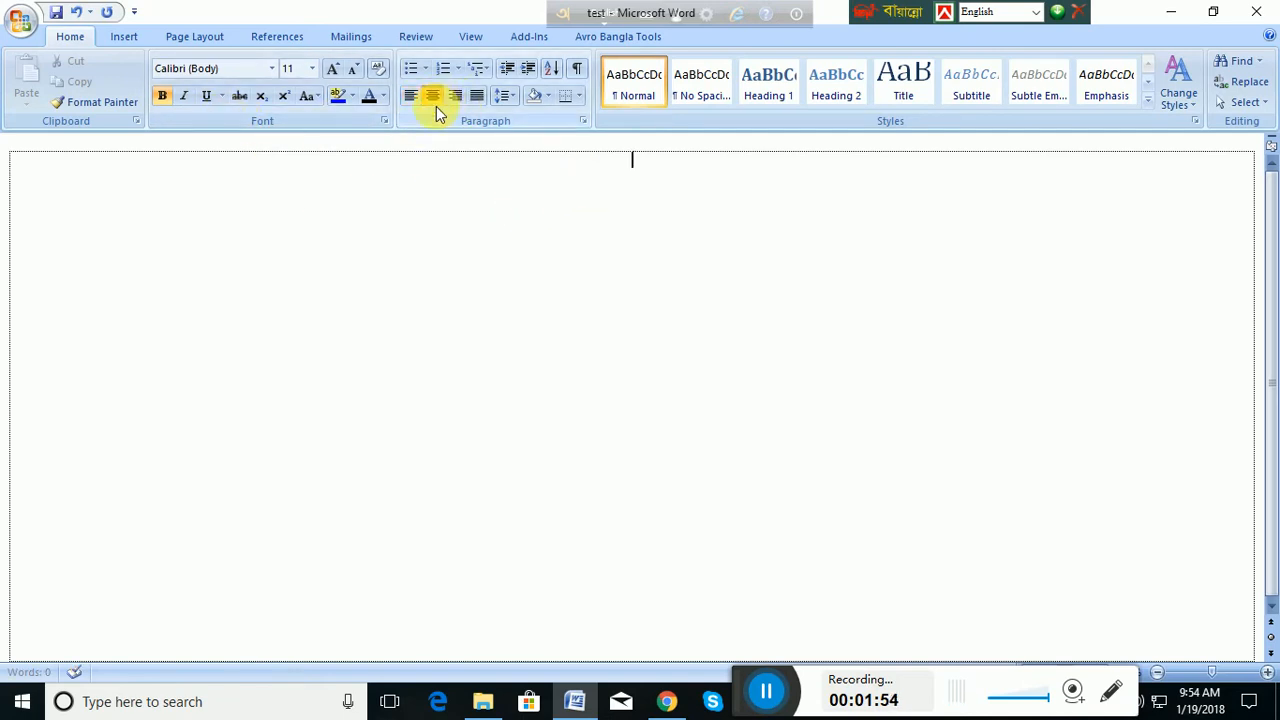
left_click(311, 68)
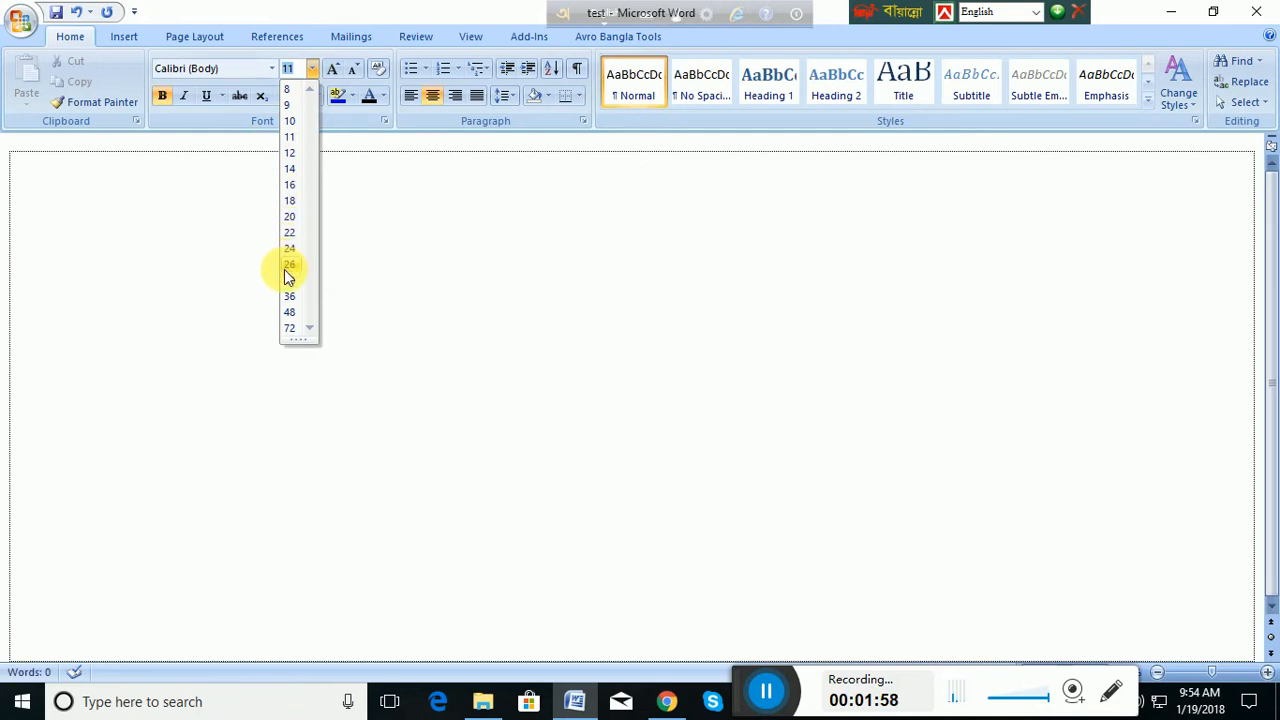
left_click(289, 216)
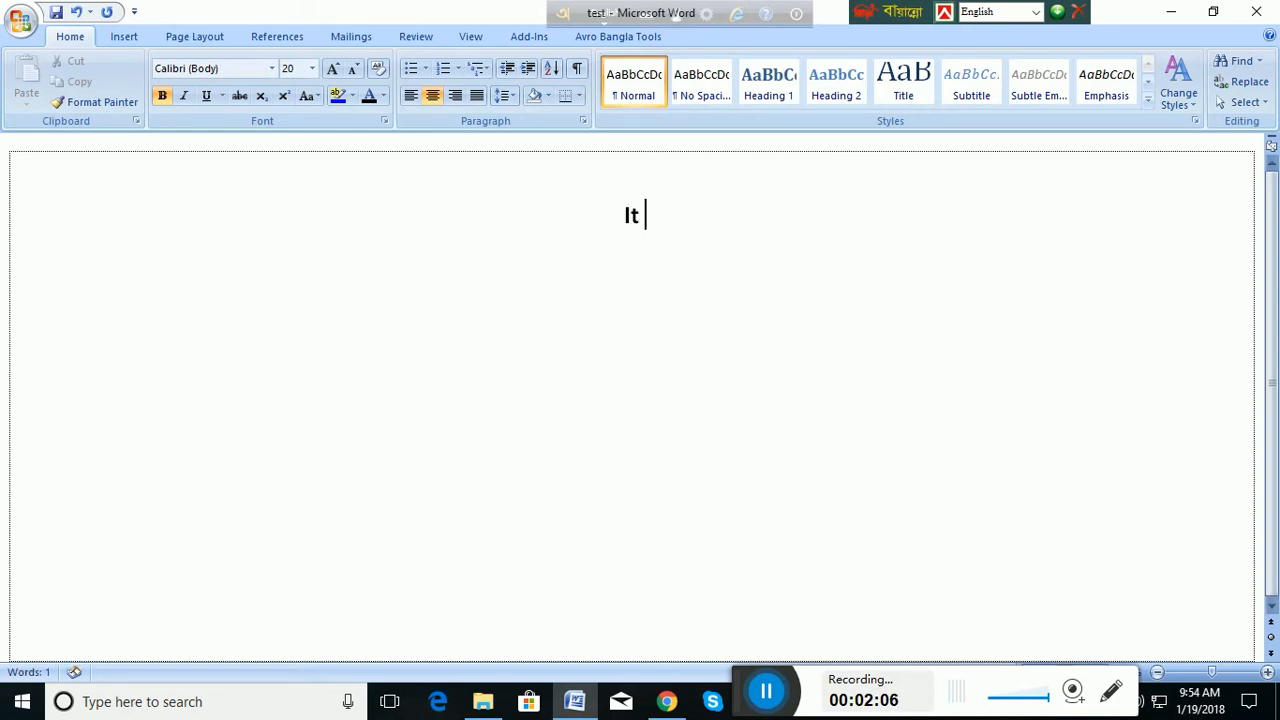
- Enter the heading text "It is a website for test" in the document
type("Is")
key("BackSpace")
type("is a we")
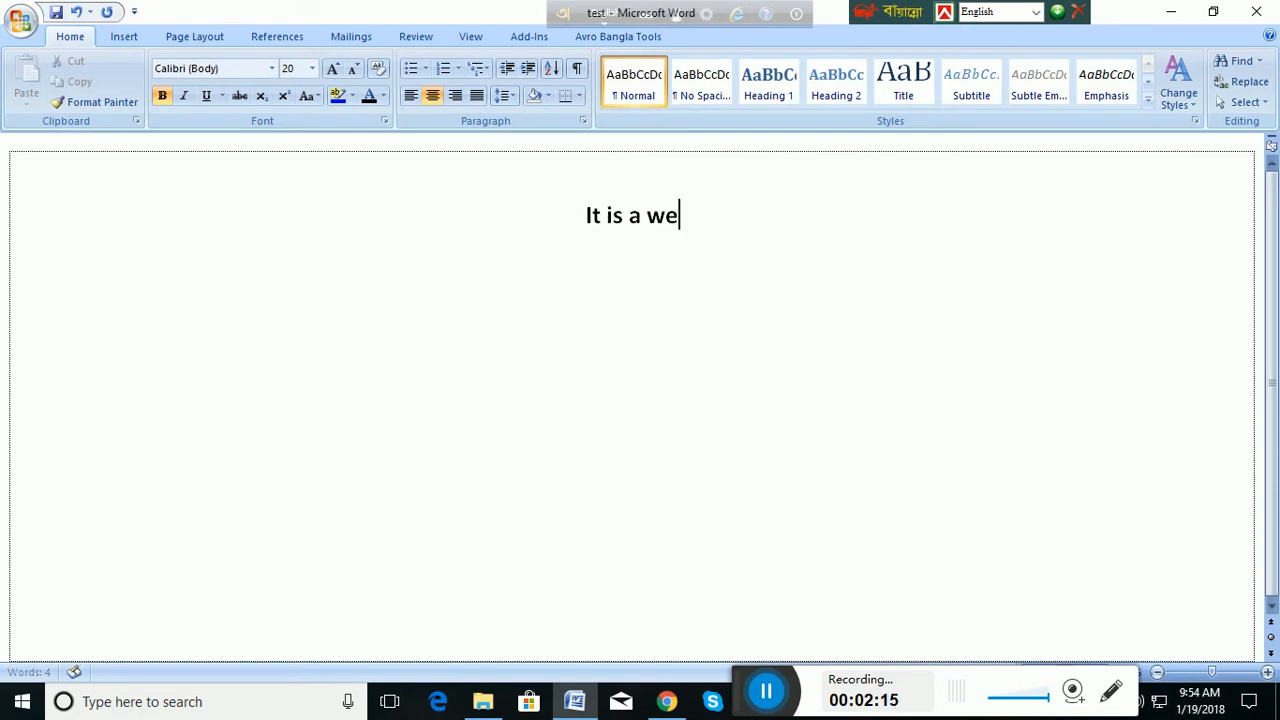
type("bsi")
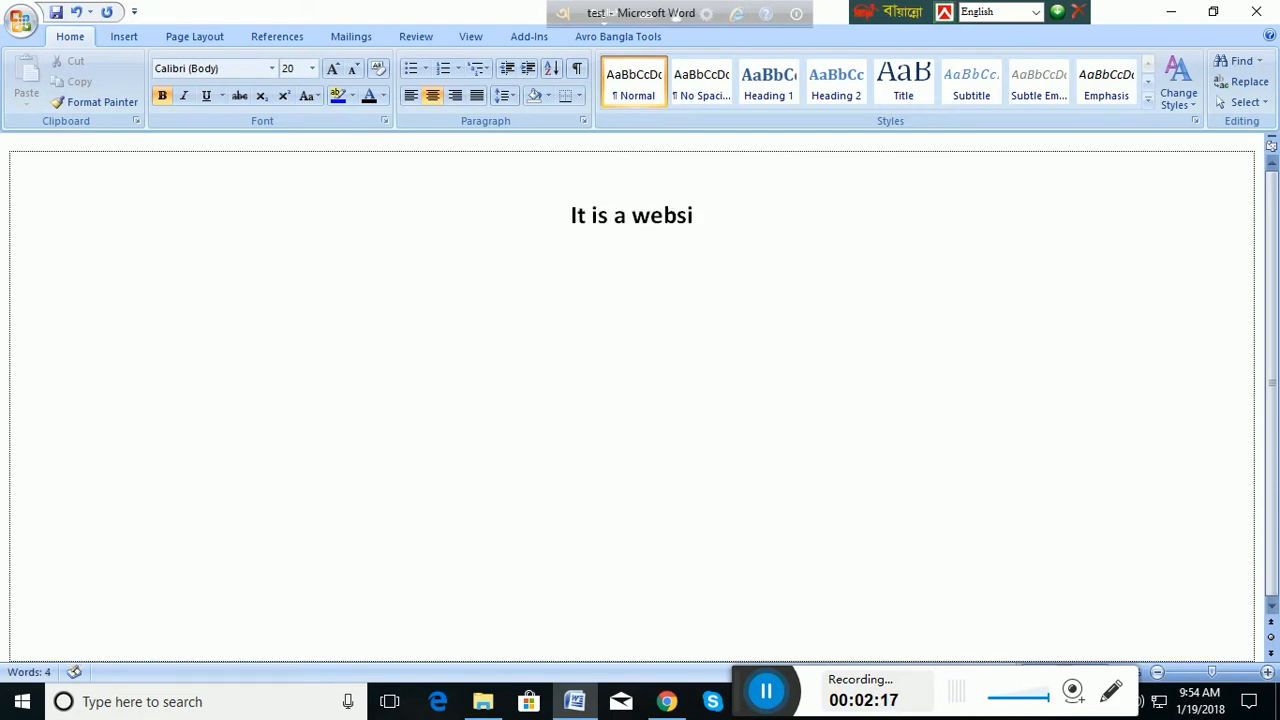
type("te")
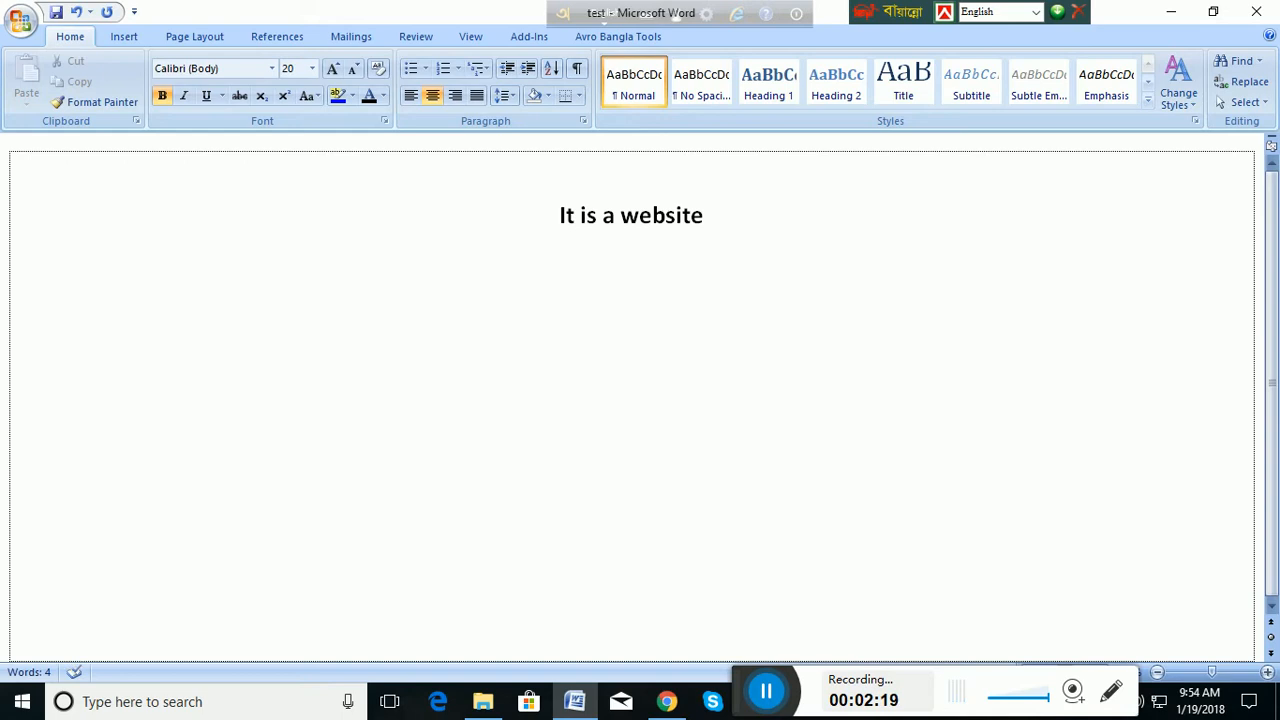
type(" for")
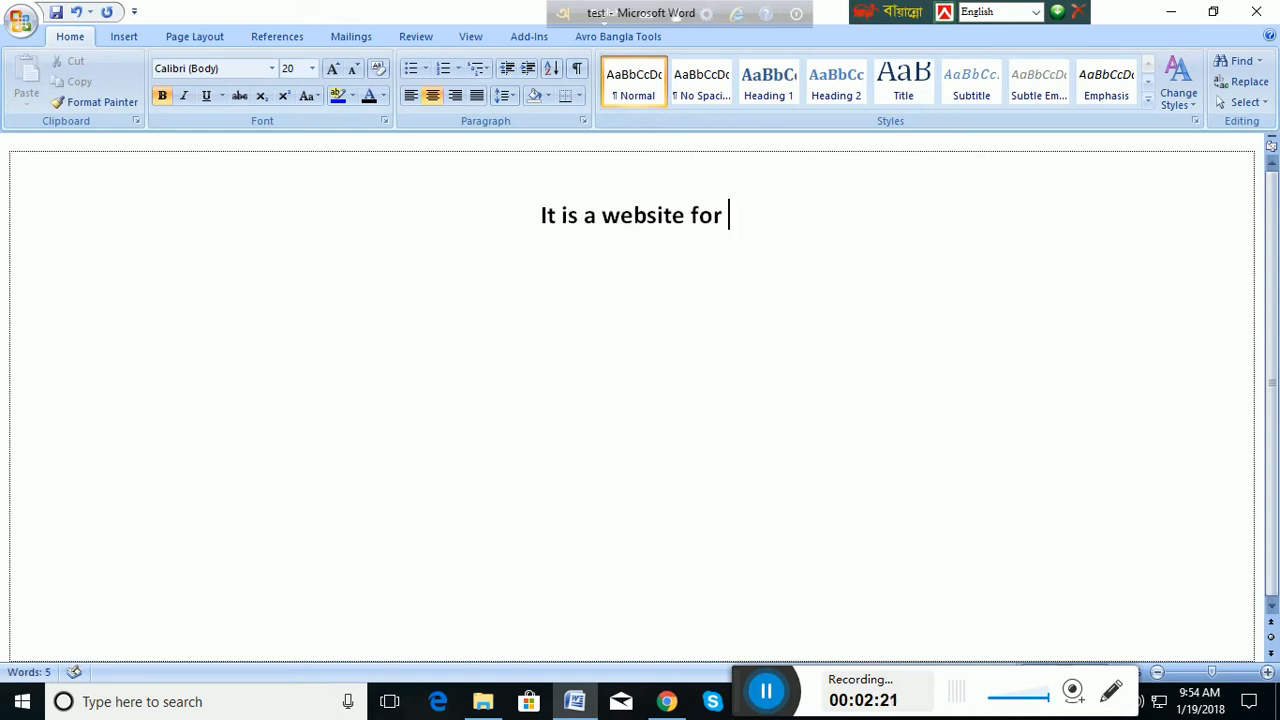
type(" test")
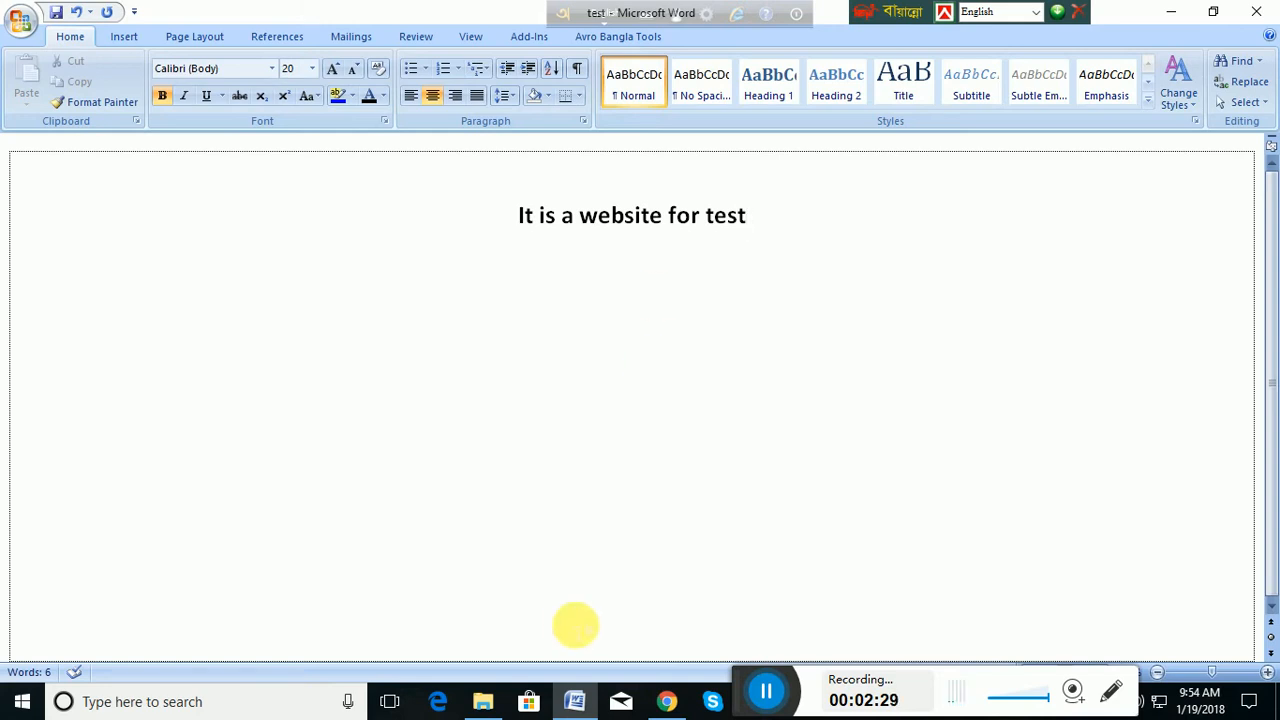
left_click(666, 701)
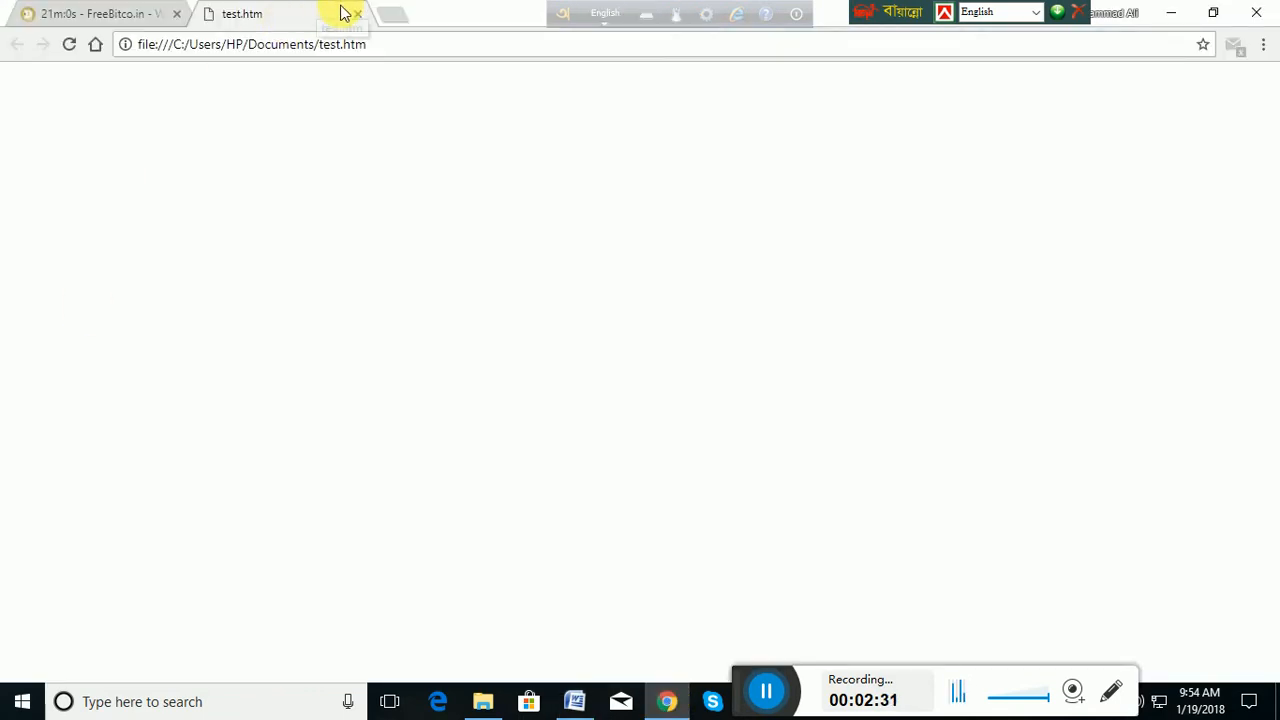
left_click(405, 17)
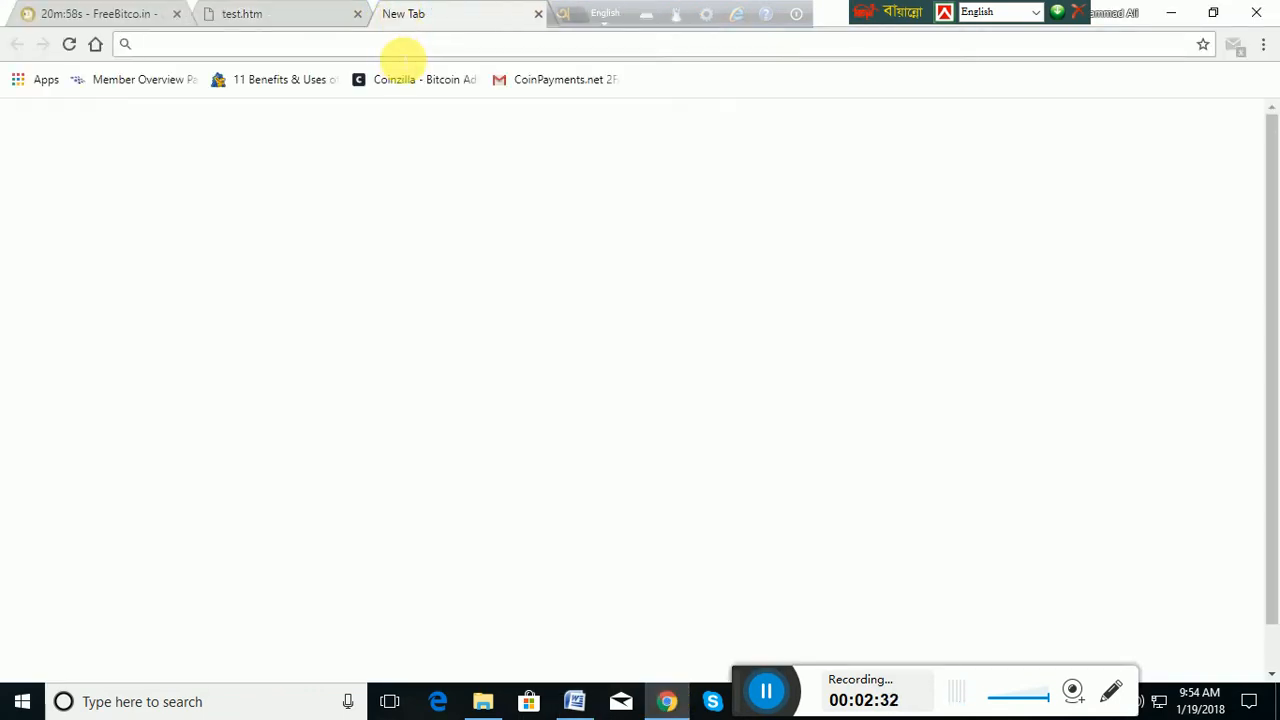
type("a")
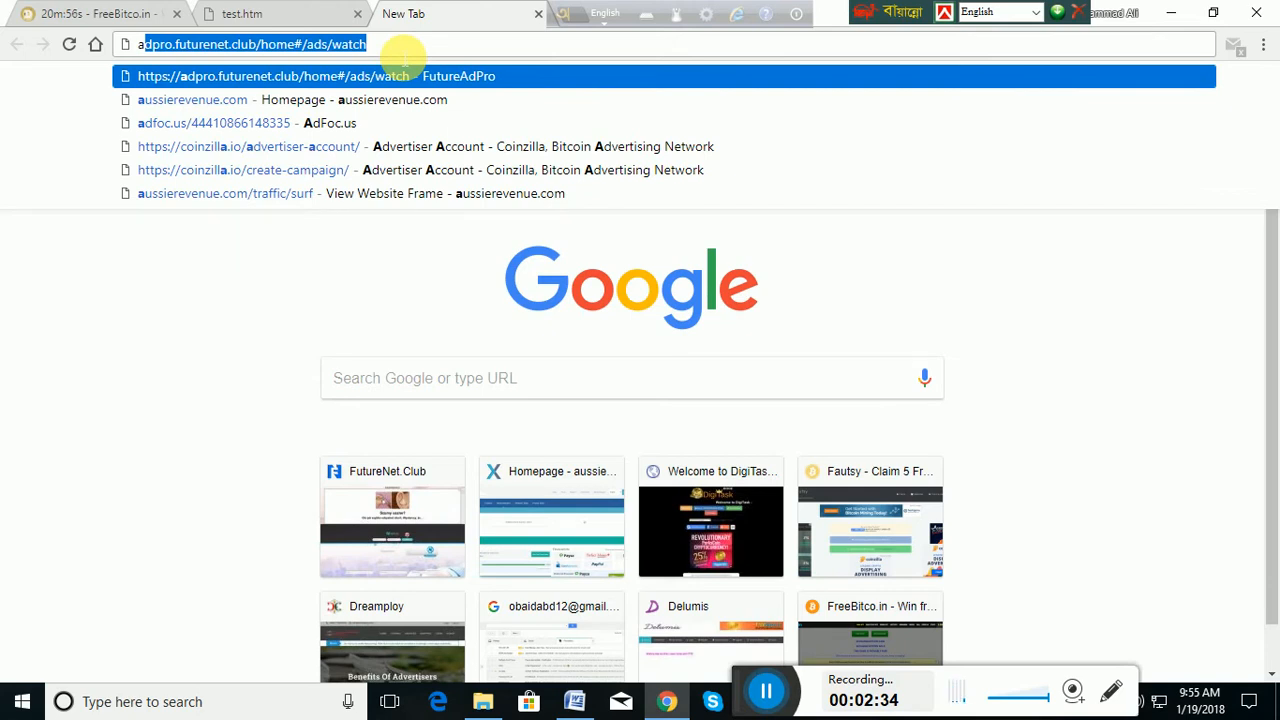
type("b")
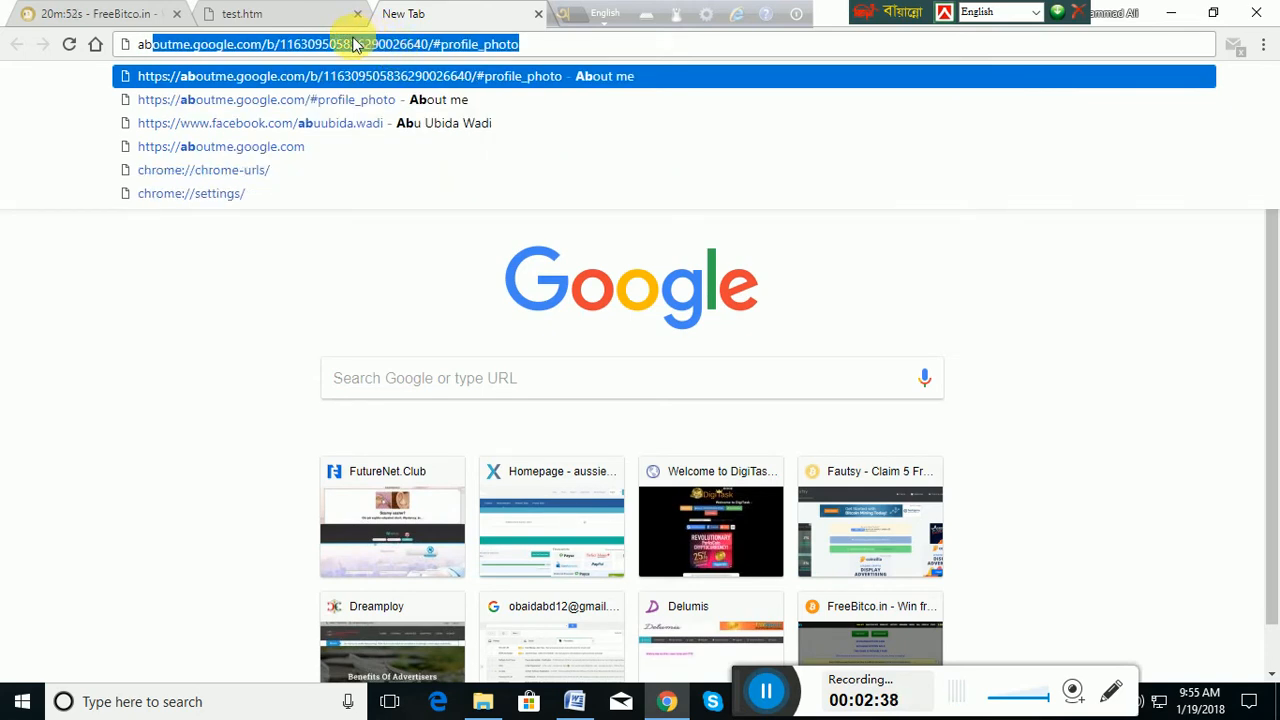
key("BackSpace")
key("BackSpace")
key("BackSpace")
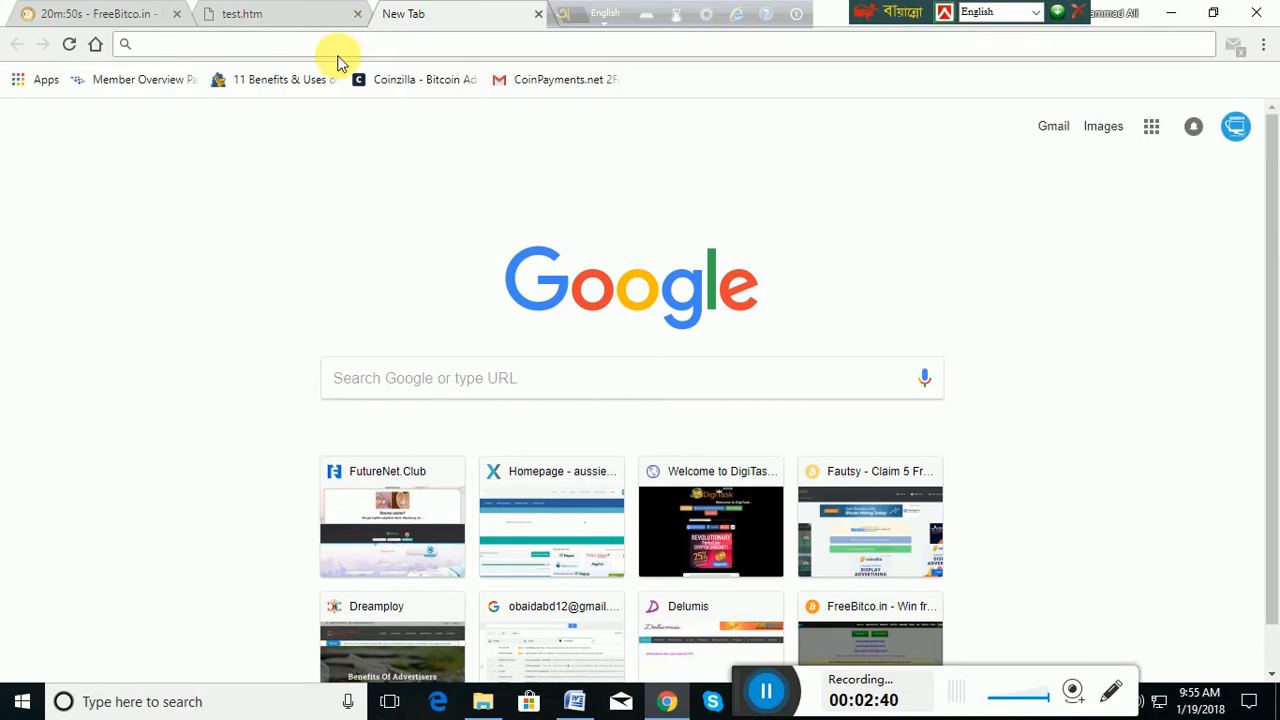
type("fi")
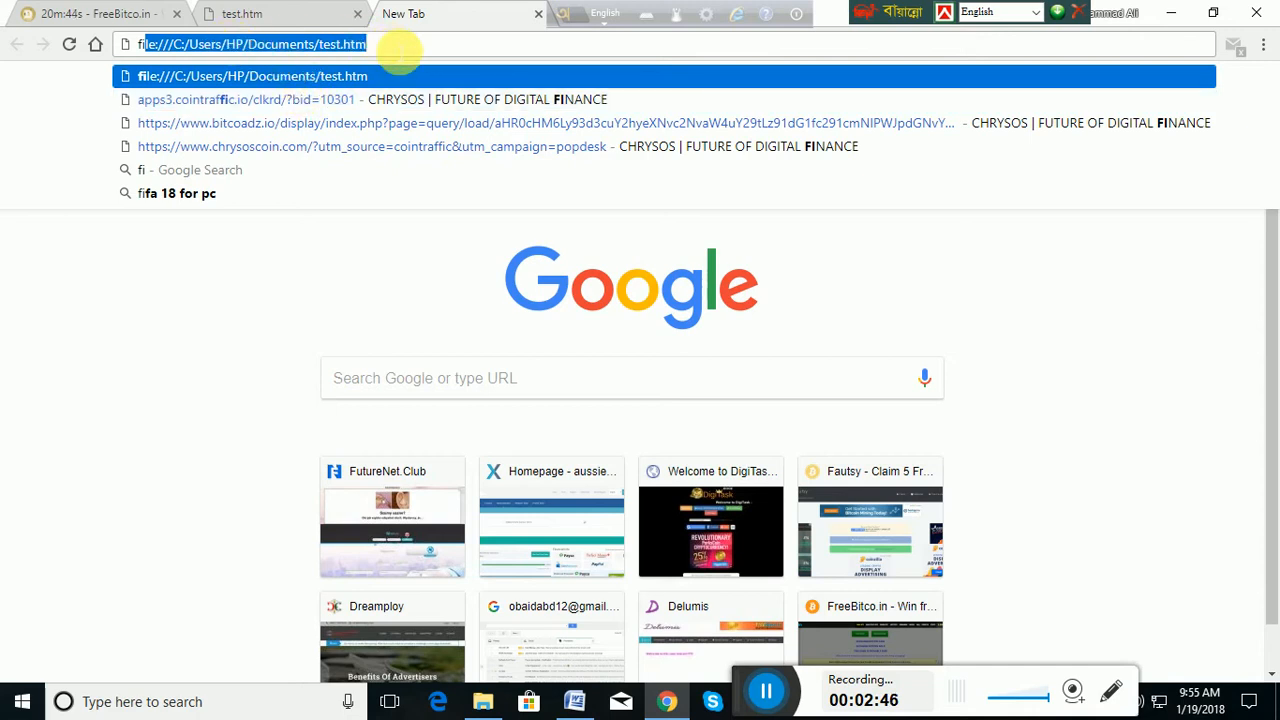
left_click_drag(400, 42, 317, 45)
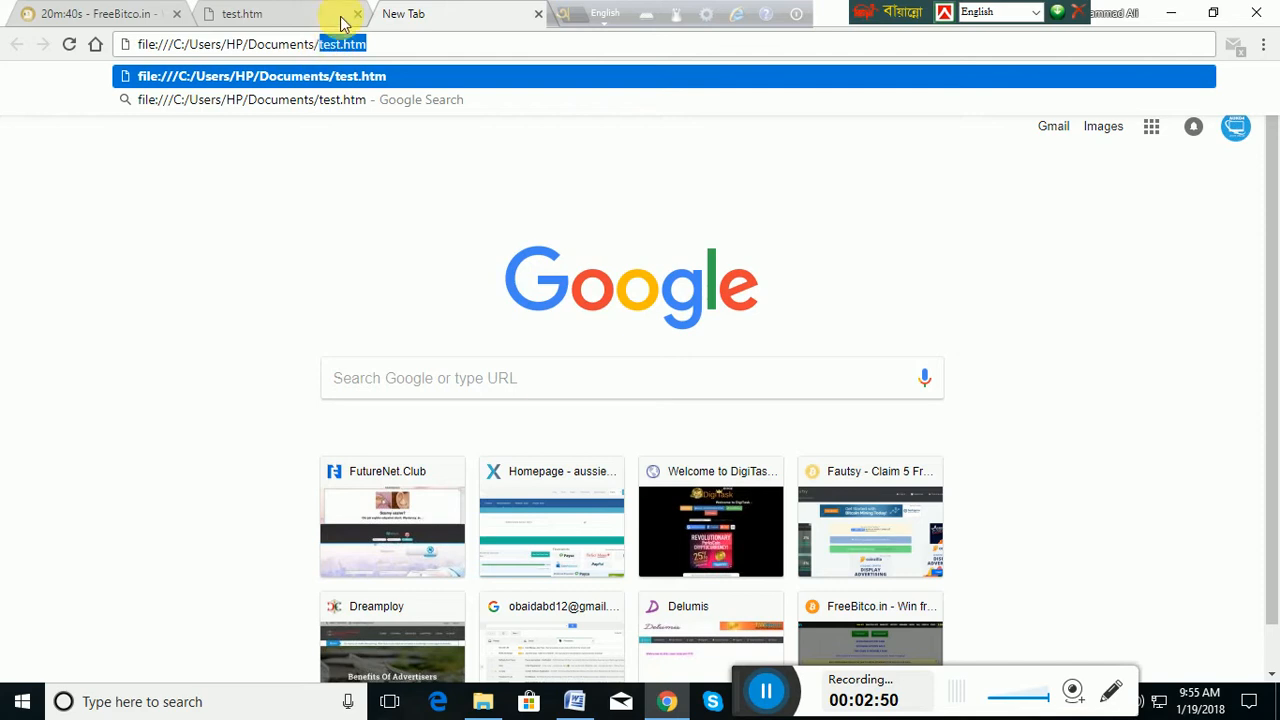
key("BackSpace")
type("a")
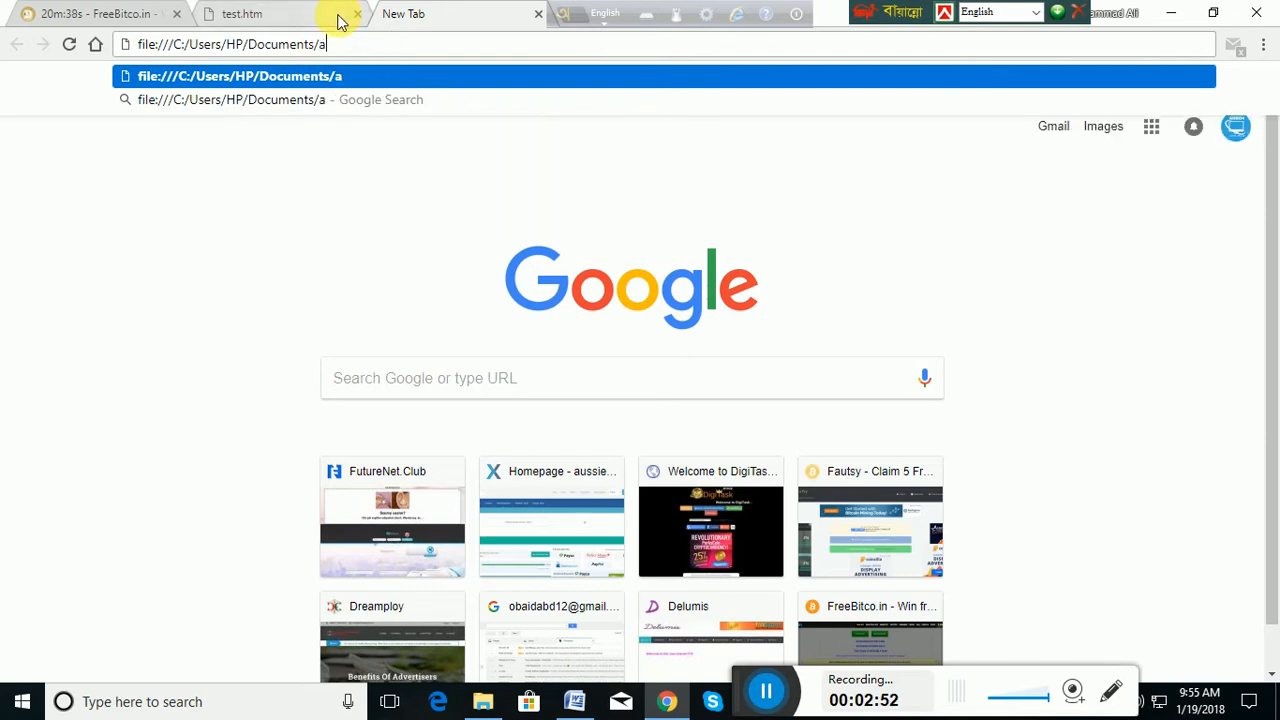
type("b")
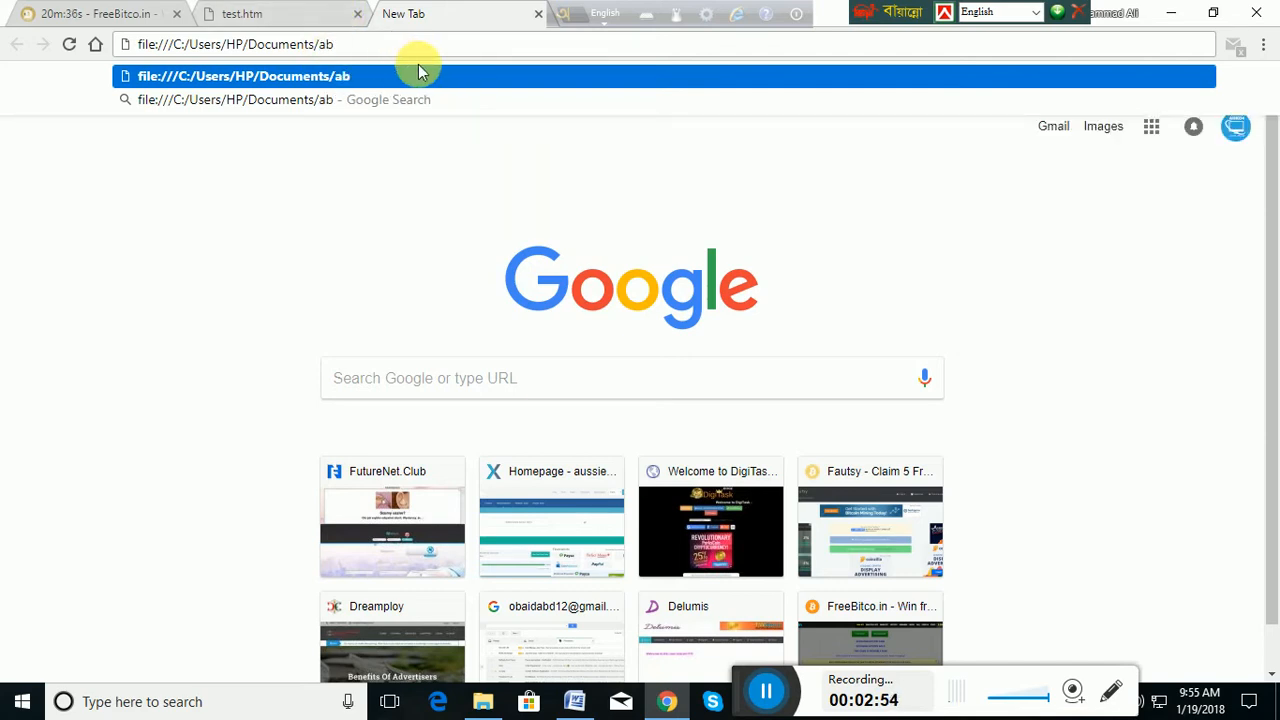
key("BackSpace")
key("BackSpace")
key("BackSpace")
key("BackSpace")
key("BackSpace")
key("BackSpace")
key("BackSpace")
key("BackSpace")
key("BackSpace")
key("BackSpace")
key("BackSpace")
key("BackSpace")
key("BackSpace")
key("BackSpace")
key("BackSpace")
key("BackSpace")
key("BackSpace")
key("BackSpace")
key("BackSpace")
key("BackSpace")
key("BackSpace")
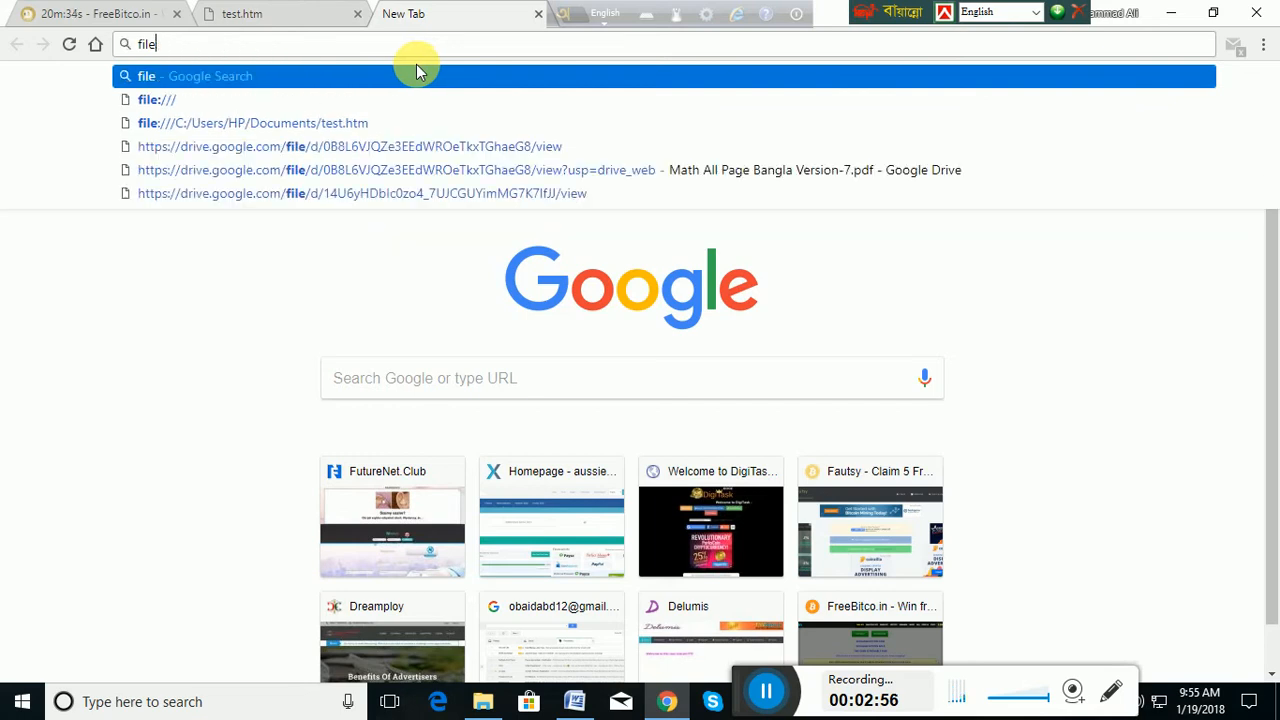
key("BackSpace")
key("BackSpace")
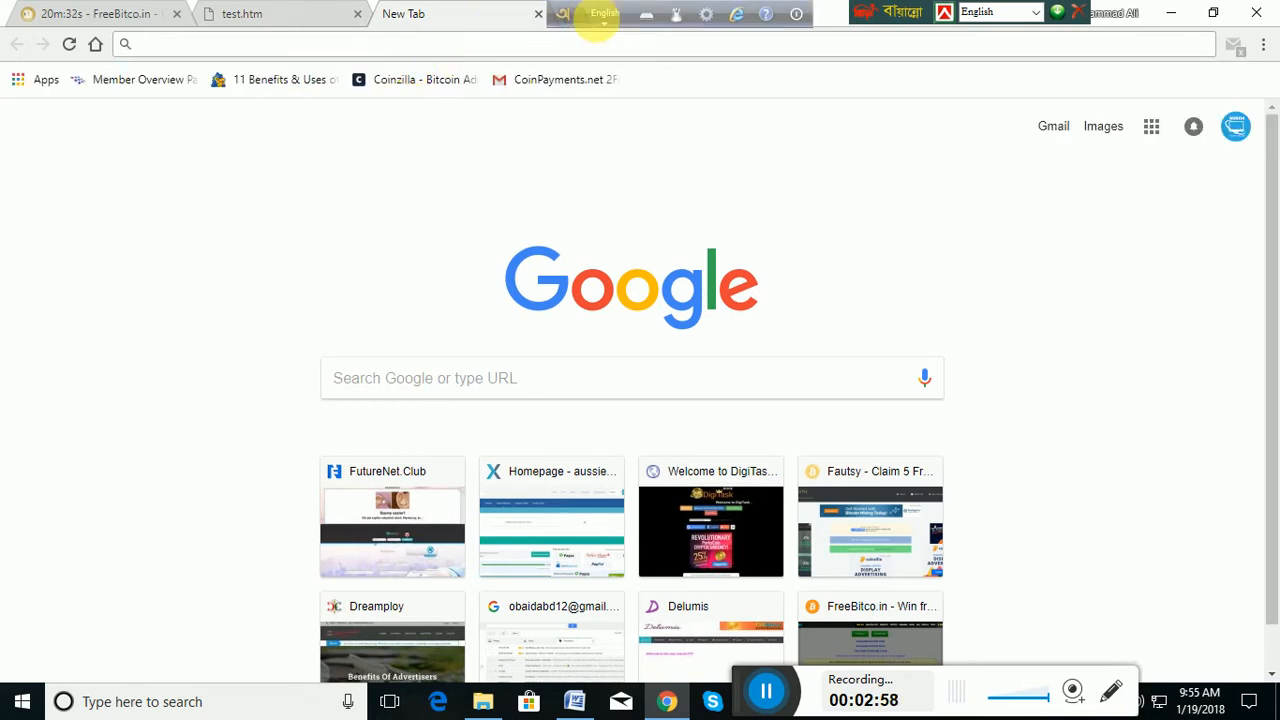
left_click(540, 14)
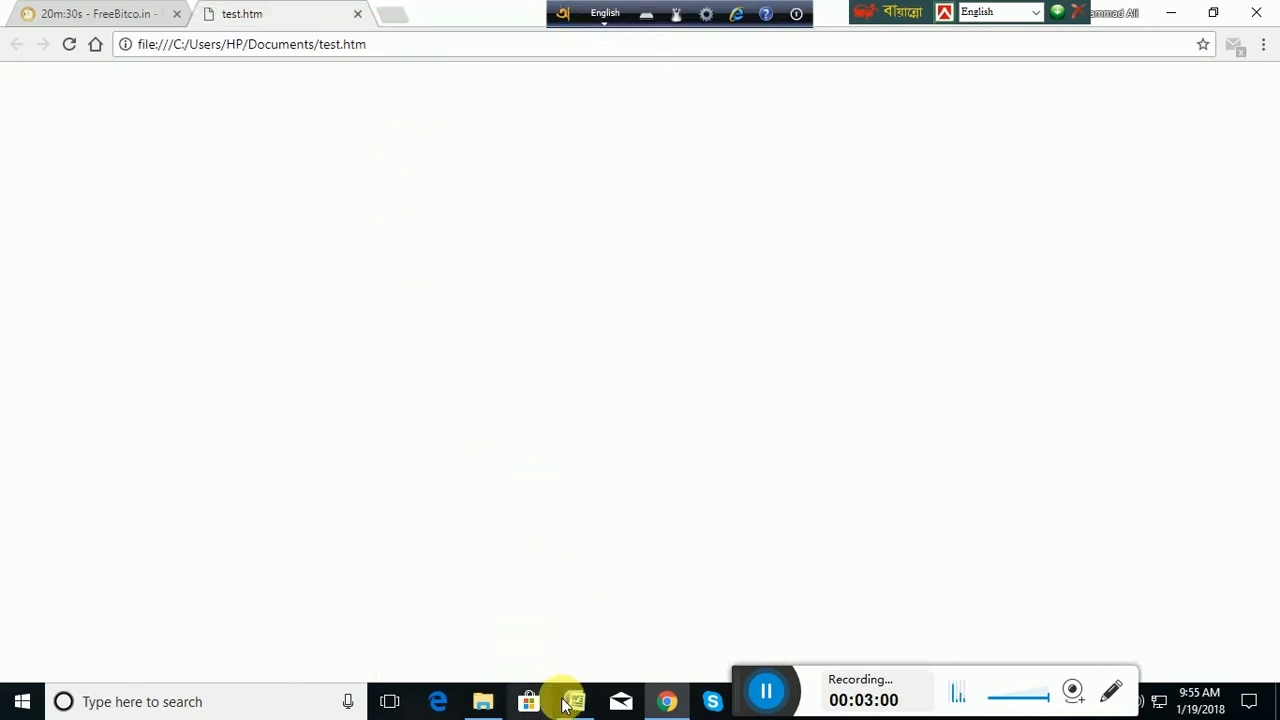
- Switch to File Explorer, open the existing sample site's home page from the Documents folder in Chrome, and look through it
left_click(484, 700)
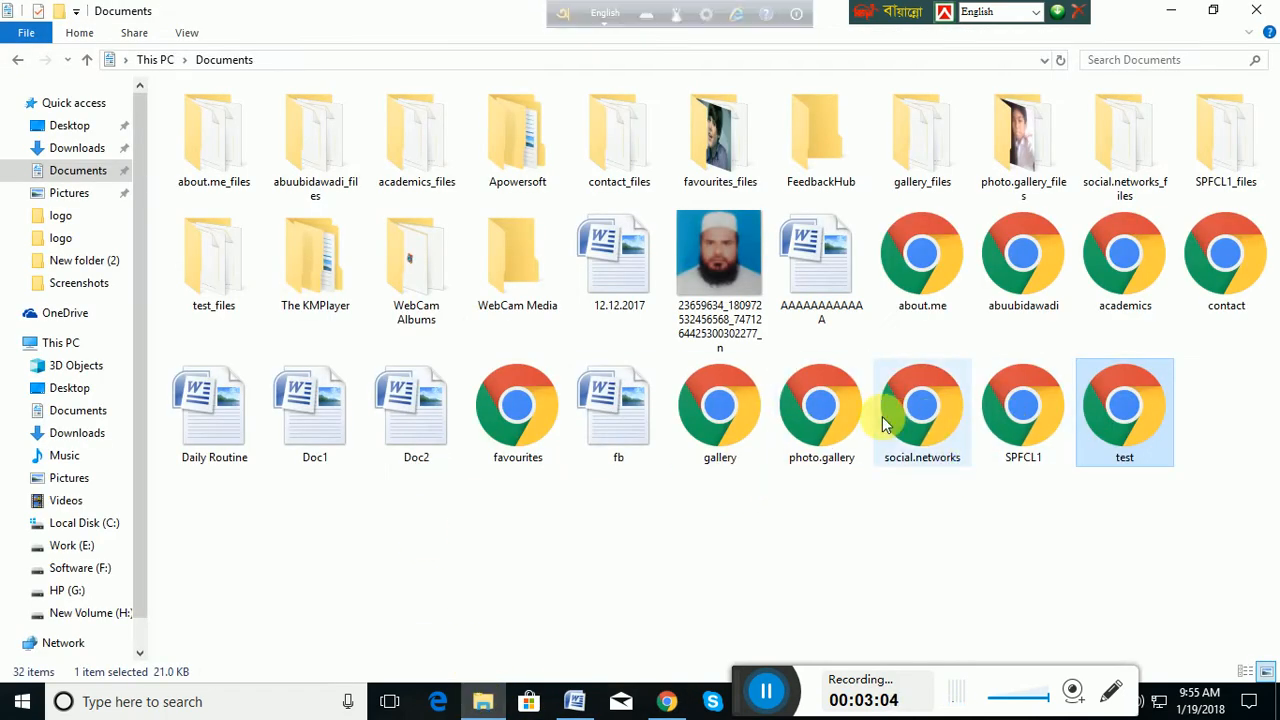
left_click(1032, 263)
double_click(1032, 263)
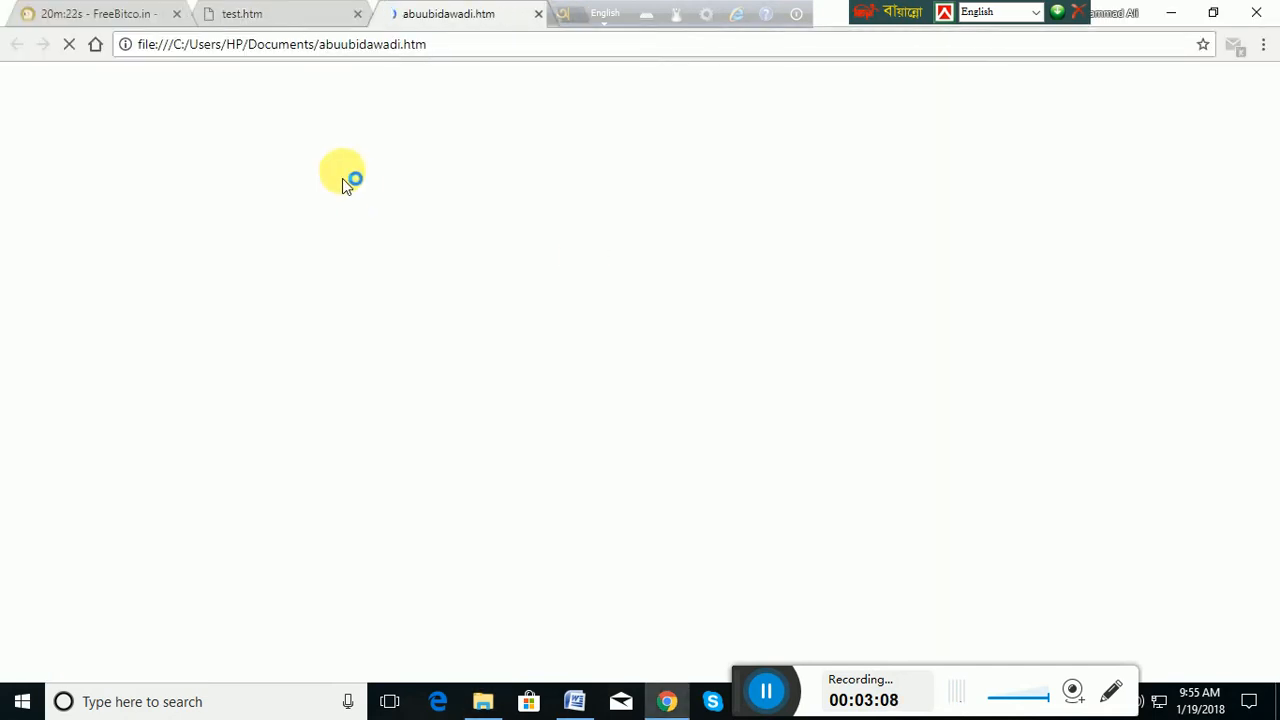
scroll(730, 349, "down", 3)
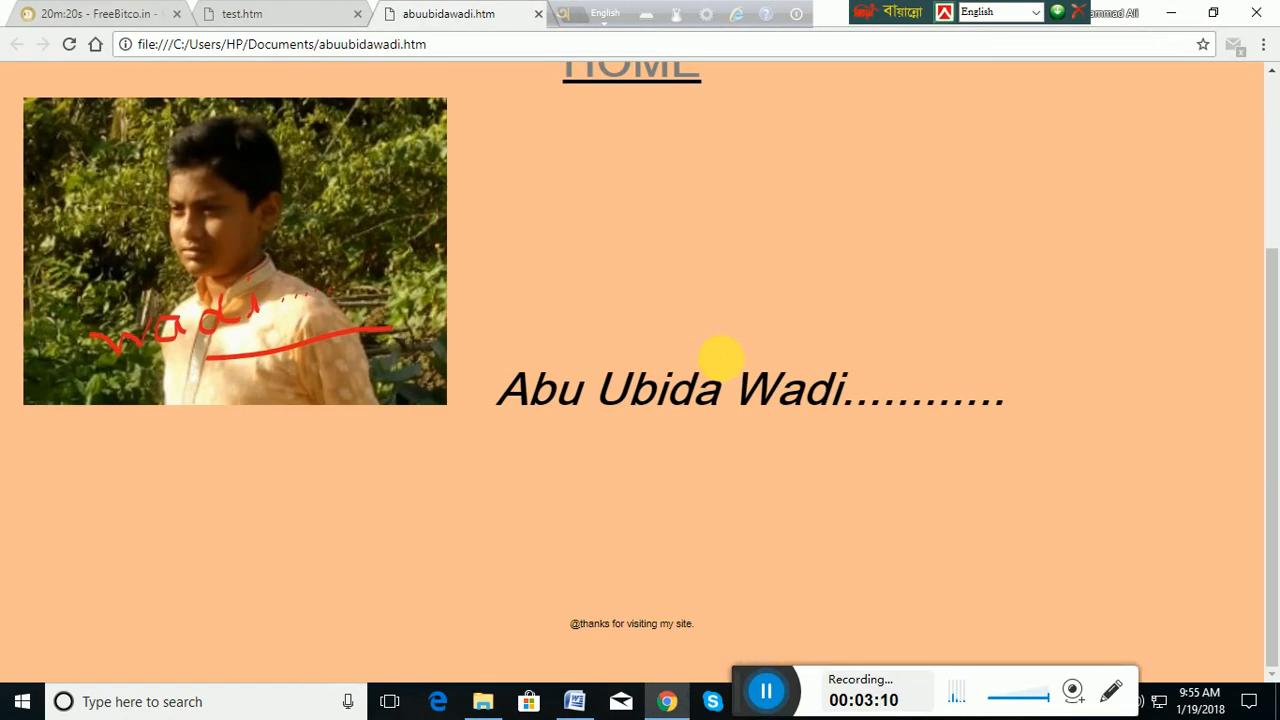
scroll(650, 362, "up", 3)
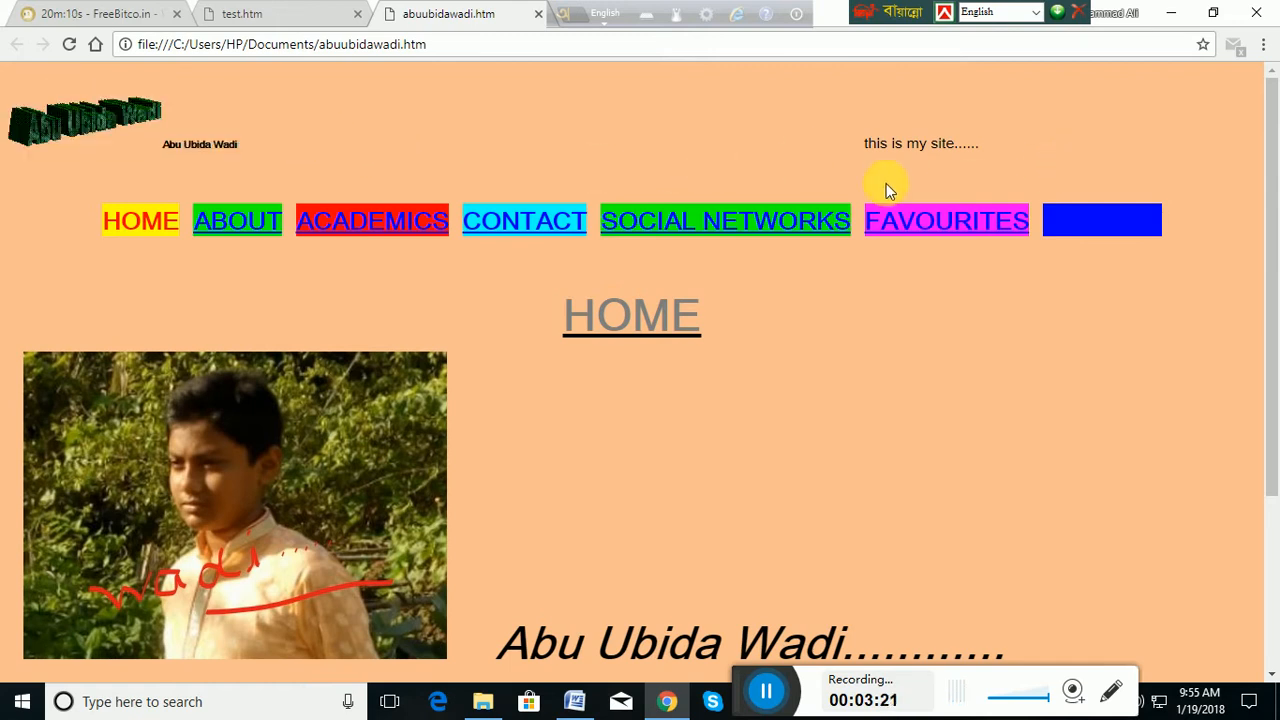
scroll(812, 378, "down", 3)
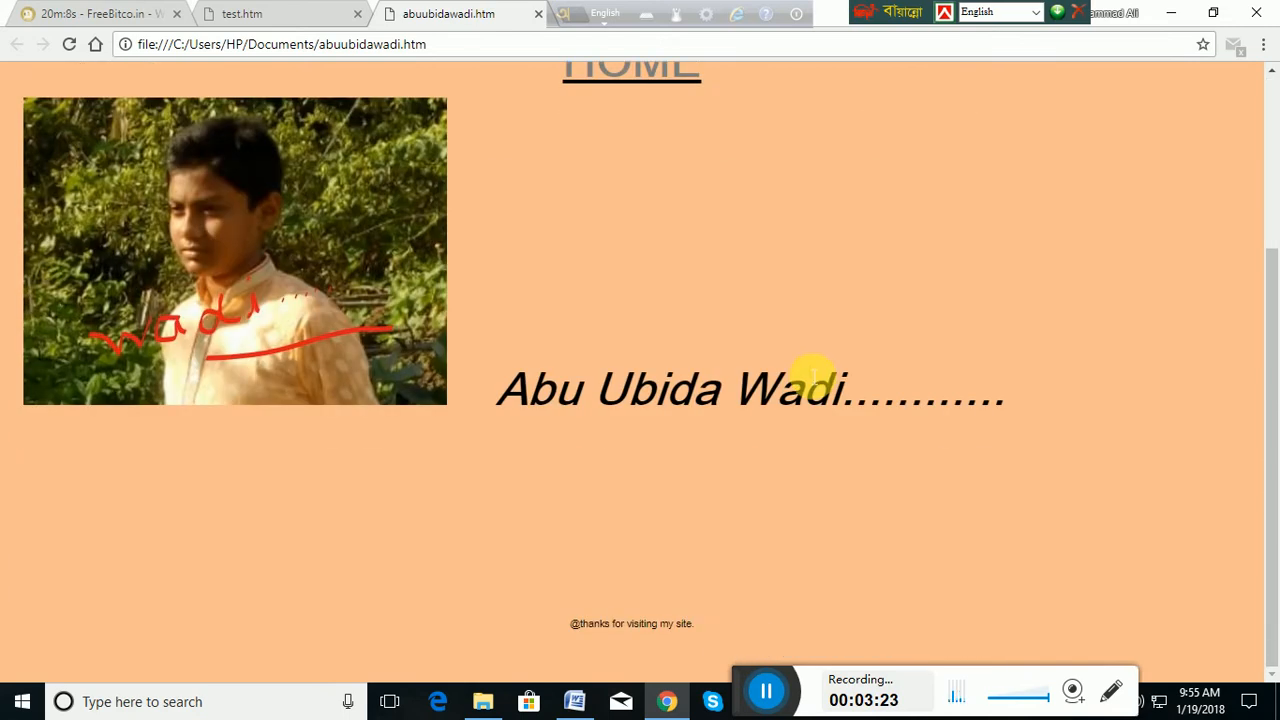
scroll(529, 346, "up", 3)
- View the sample site's About, Academics and Contact pages through its navigation links
left_click(243, 214)
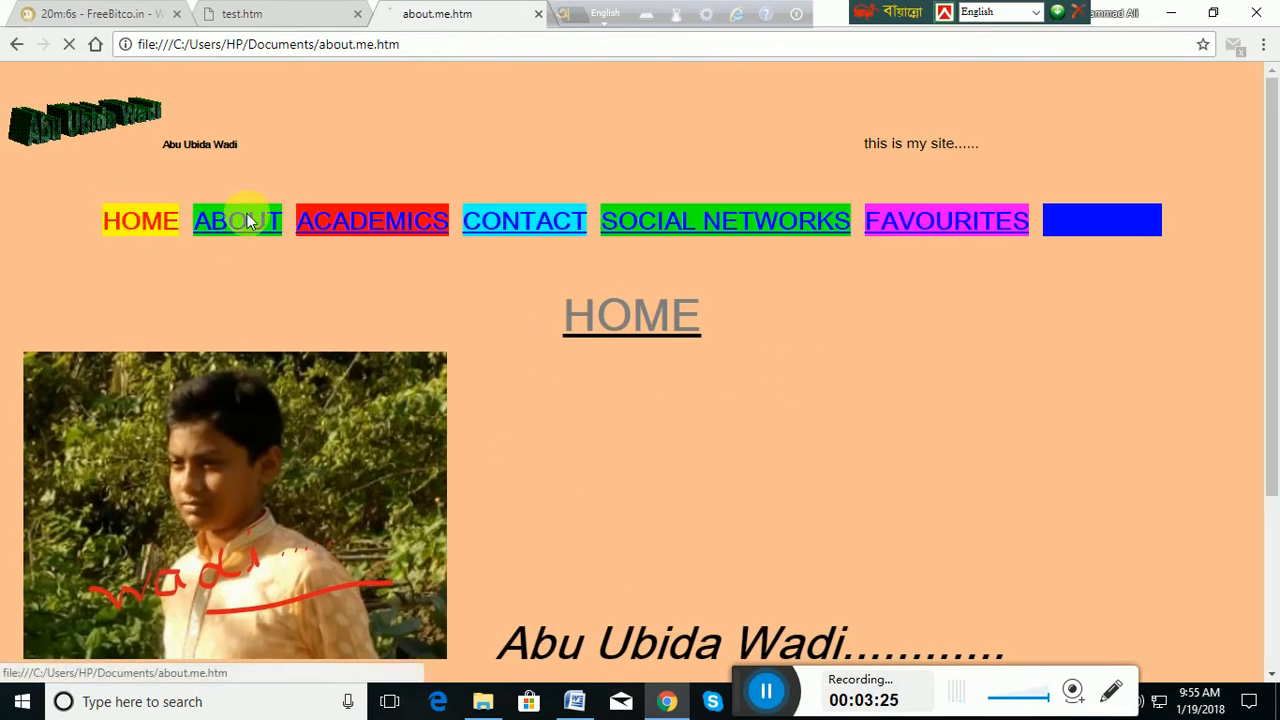
scroll(643, 372, "down", 4)
scroll(643, 372, "up", 5)
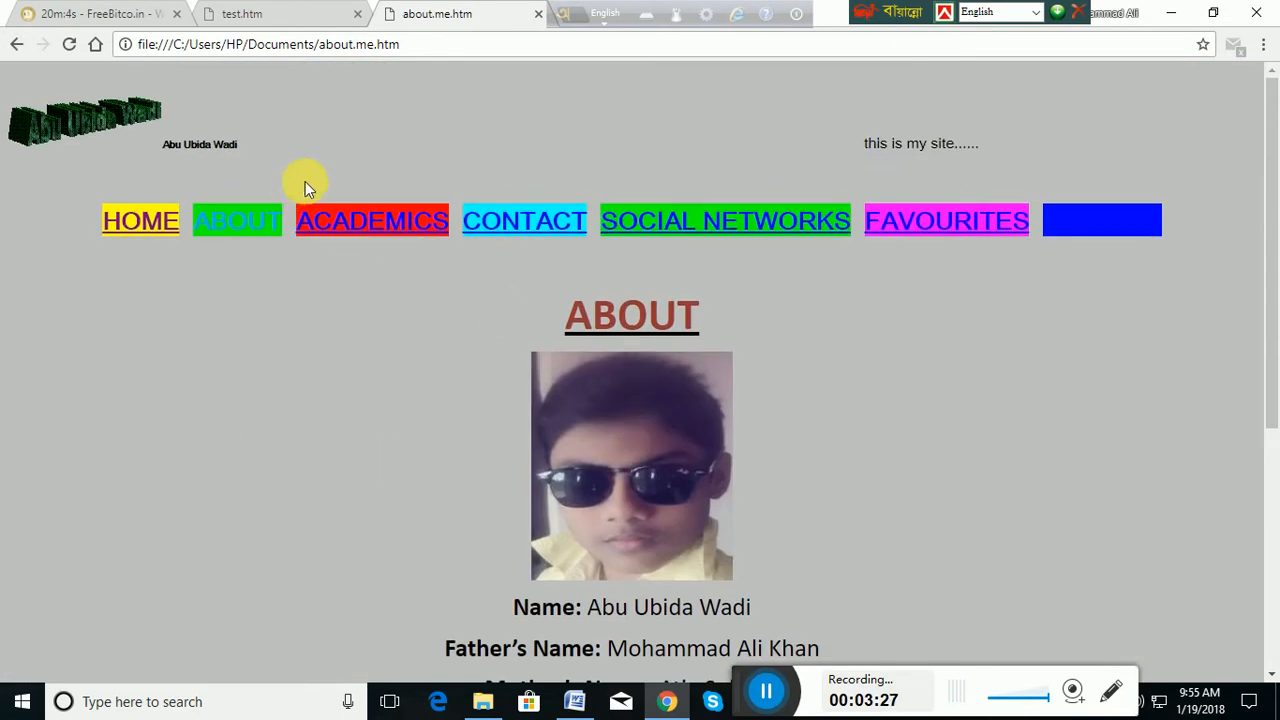
left_click(340, 220)
left_click(243, 225)
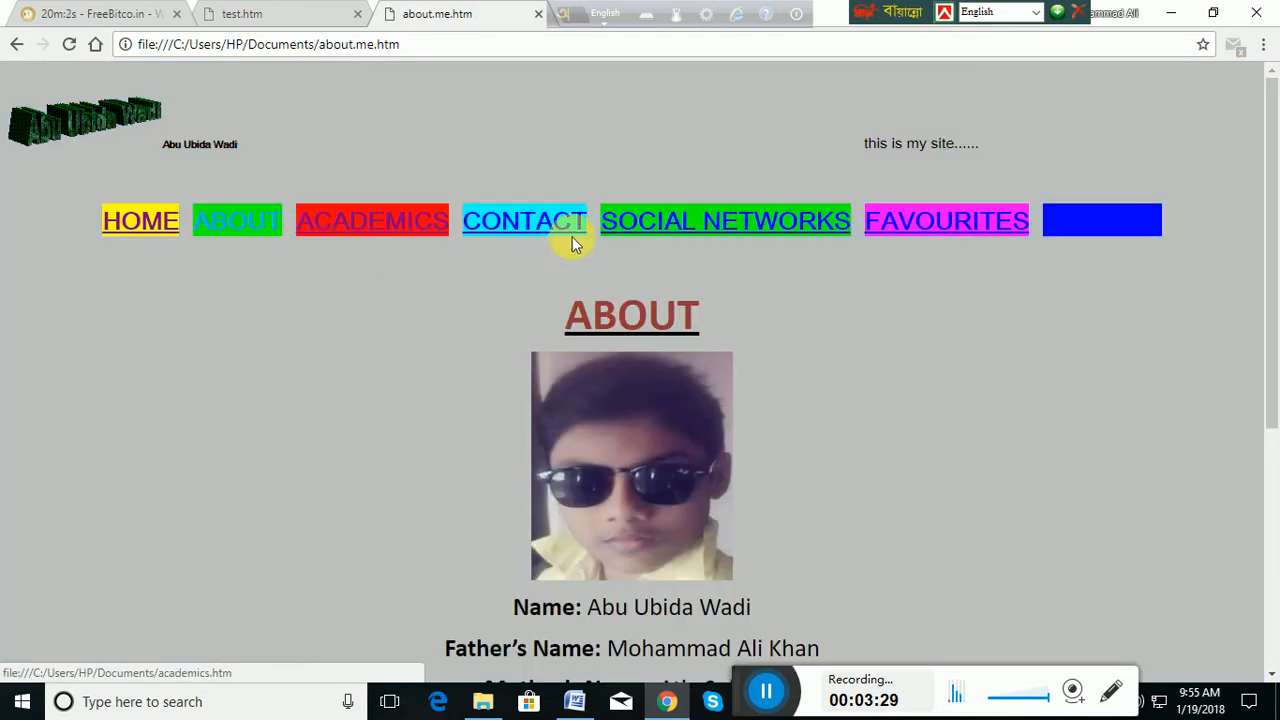
left_click(540, 222)
scroll(875, 421, "up", 1)
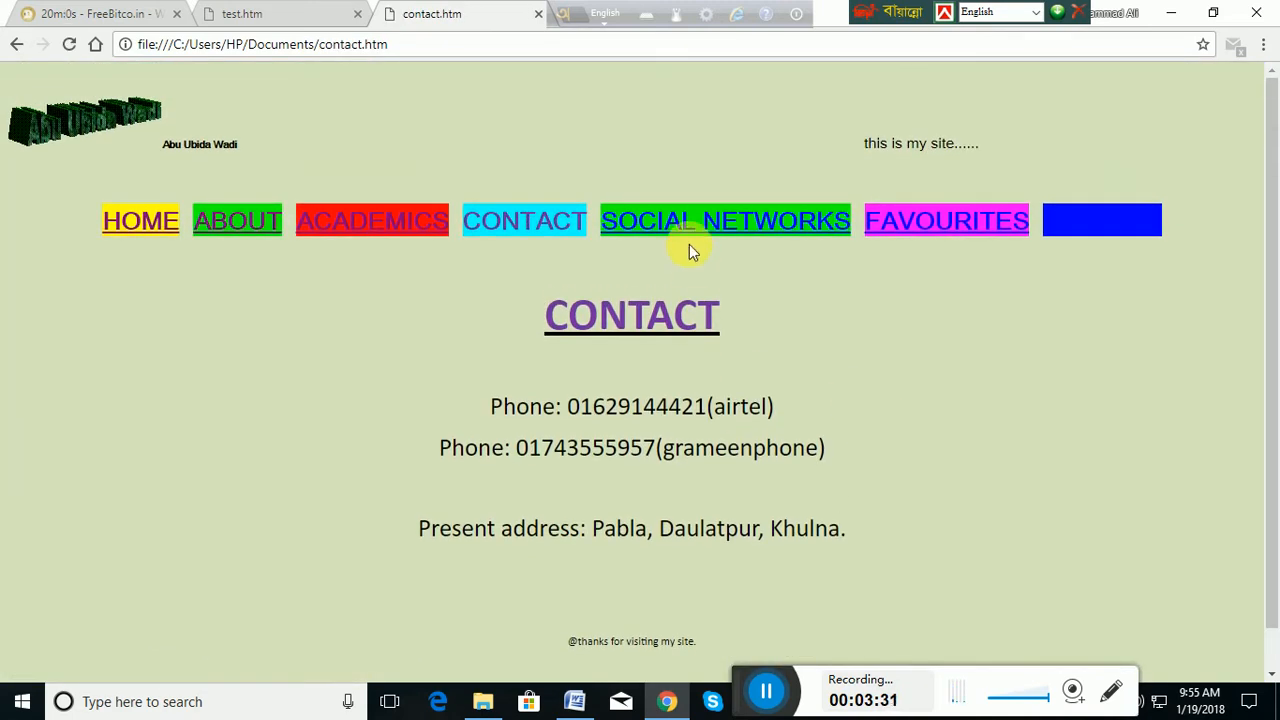
- Open the sample site's Social Networks page and look through its icons
left_click(708, 220)
scroll(926, 346, "down", 5)
scroll(914, 349, "down", 2)
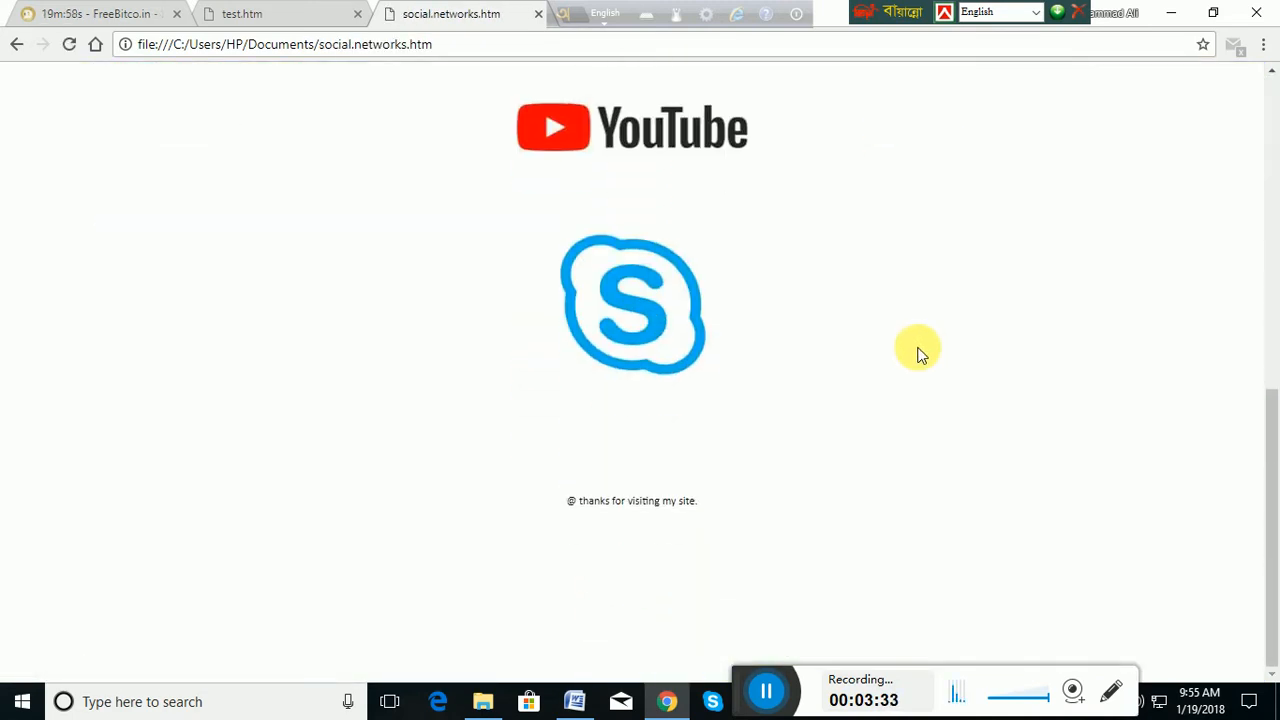
scroll(909, 351, "up", 6)
- Follow the Facebook icon's link to view the linked profile, and return to the Social Networks page
scroll(677, 503, "down", 2)
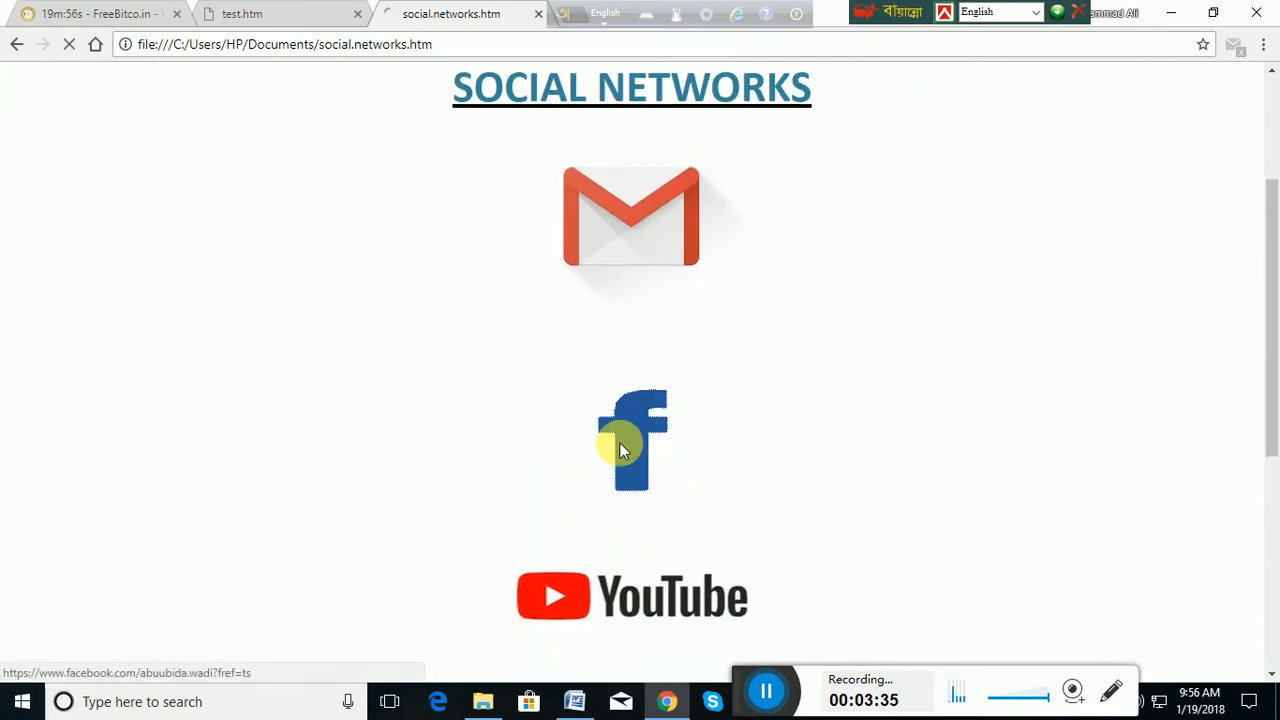
left_click(624, 448)
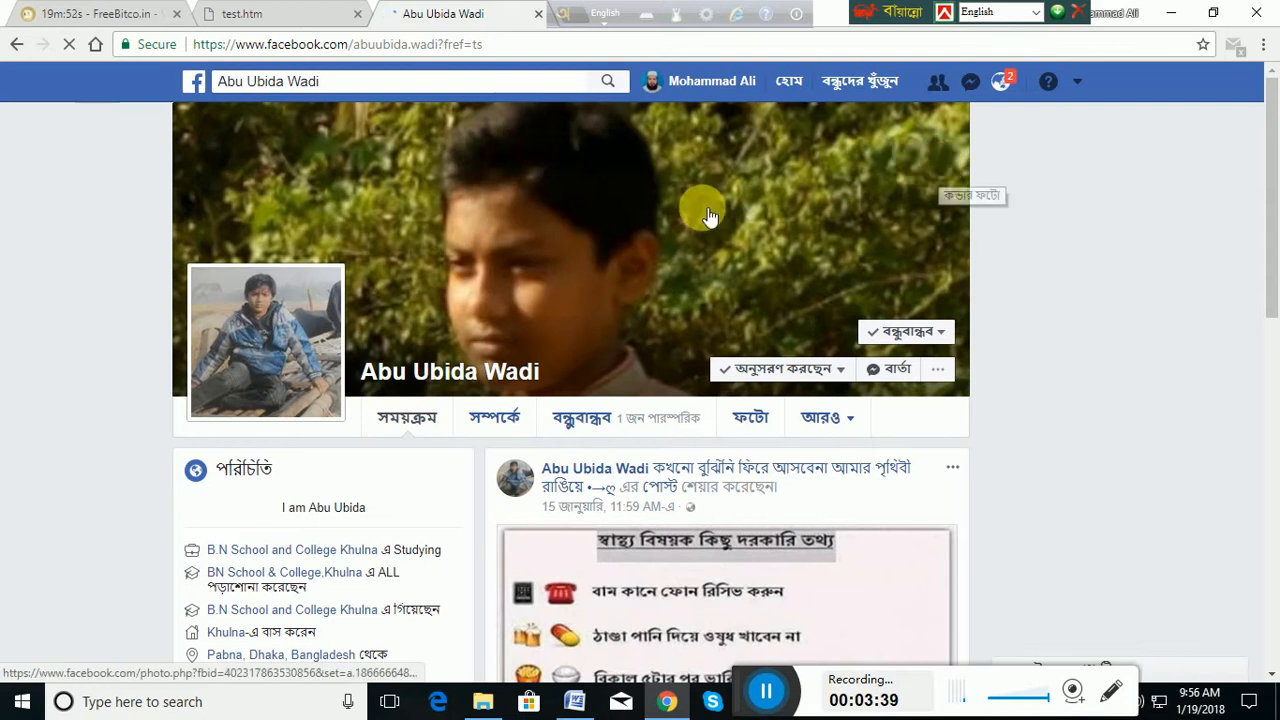
left_click(18, 48)
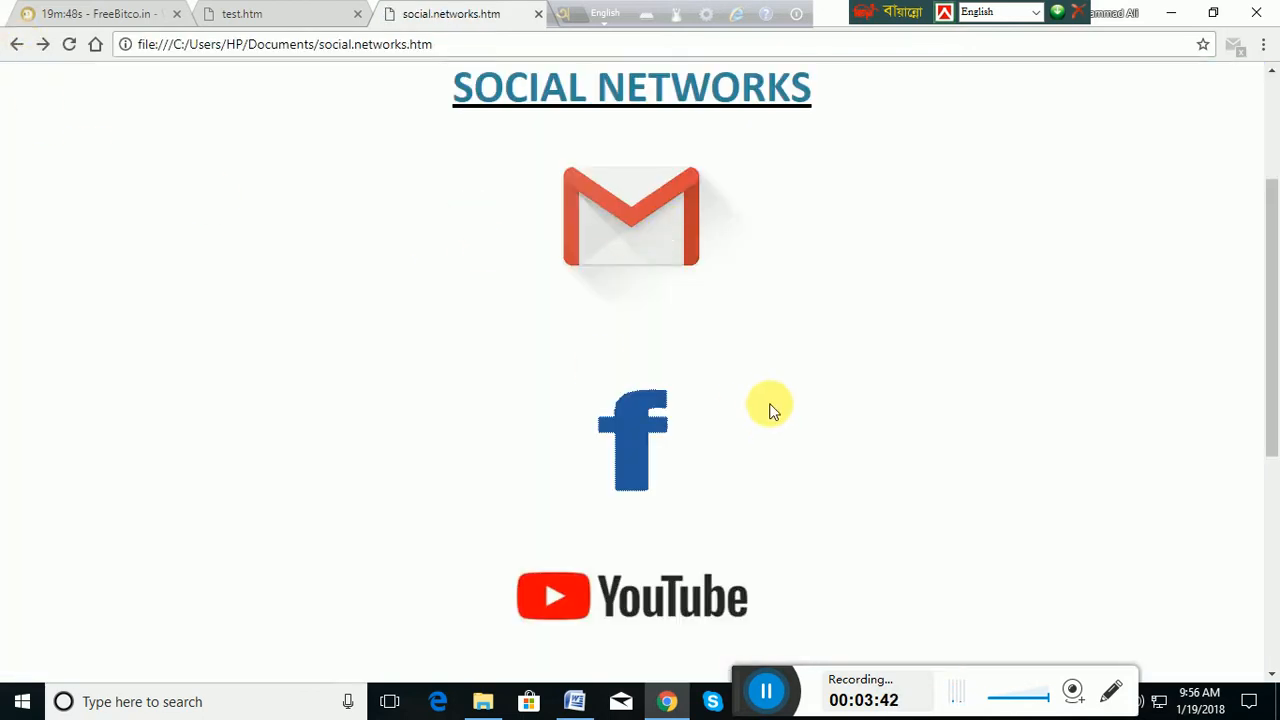
- Follow the Gmail icon's link to view the message draft in Mail, and close the Mail window
scroll(766, 408, "up", 2)
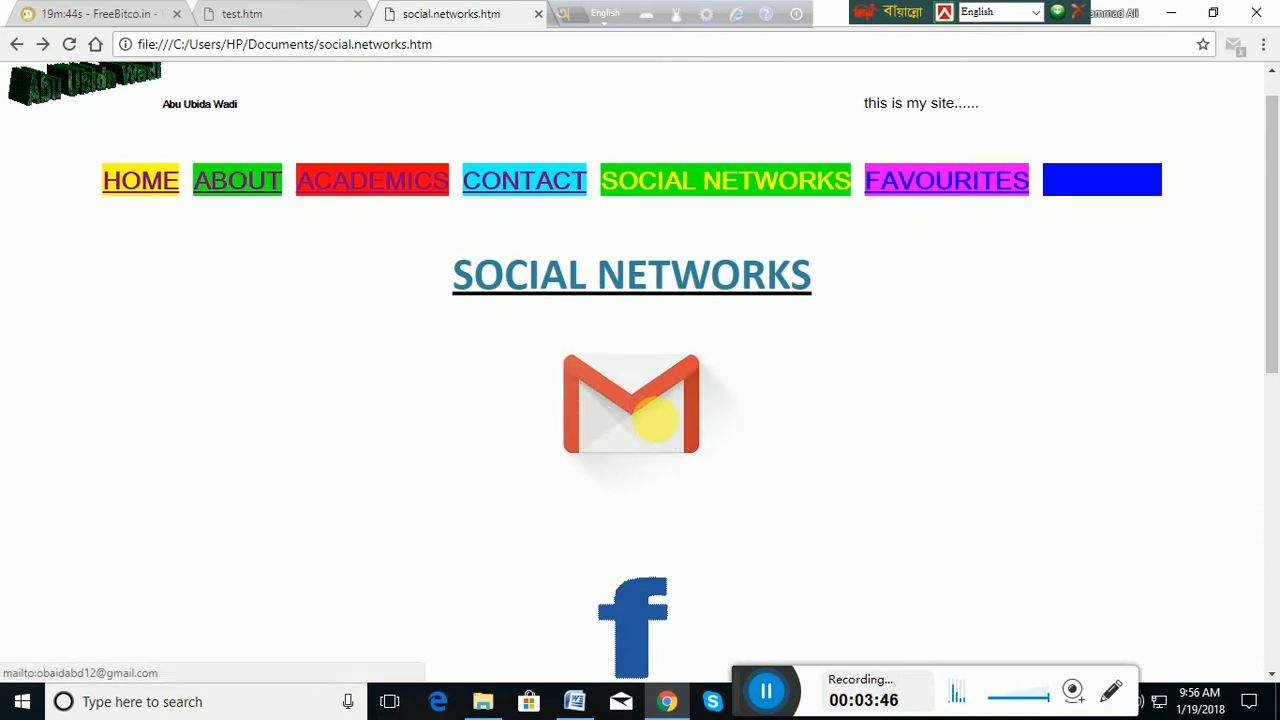
left_click(655, 419)
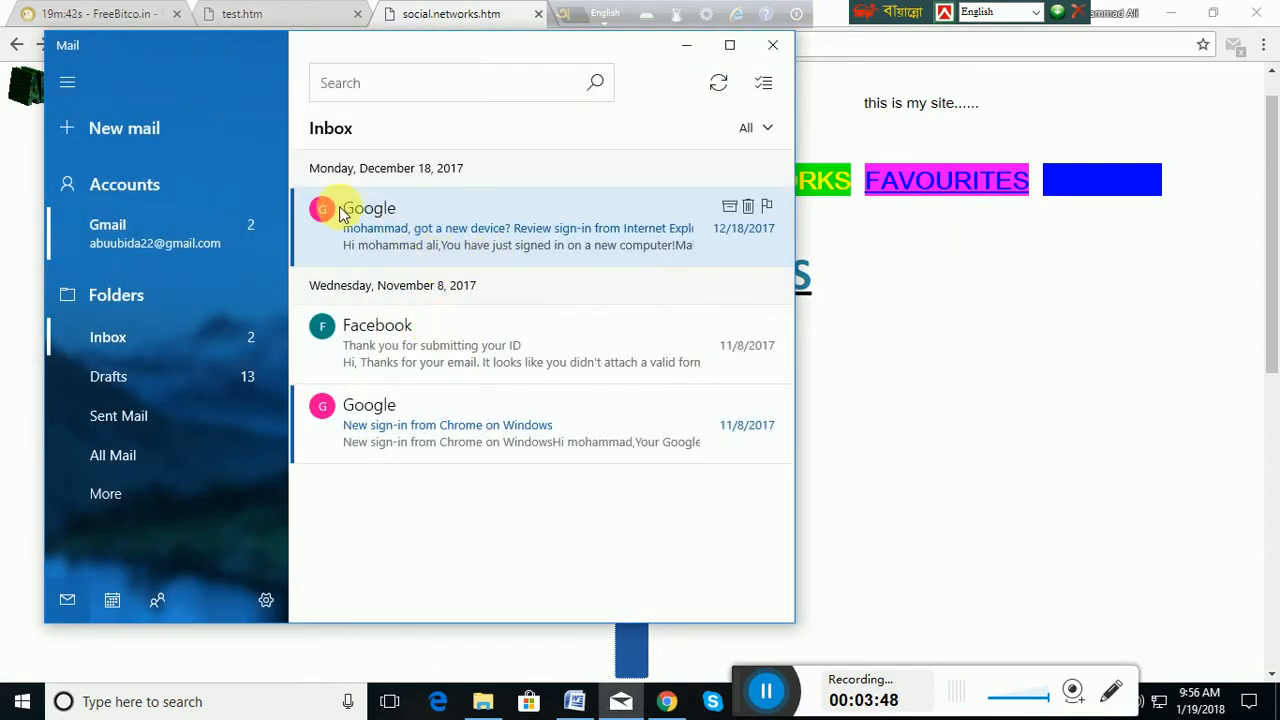
left_click(372, 236)
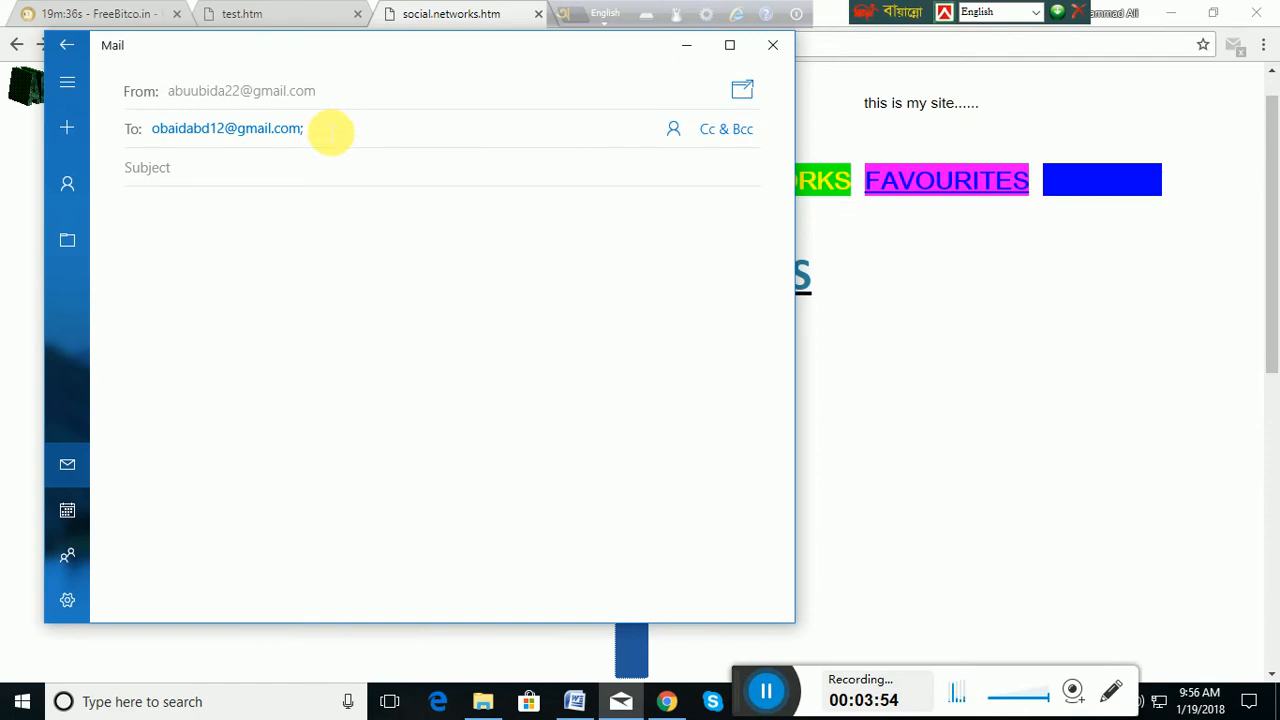
left_click(770, 47)
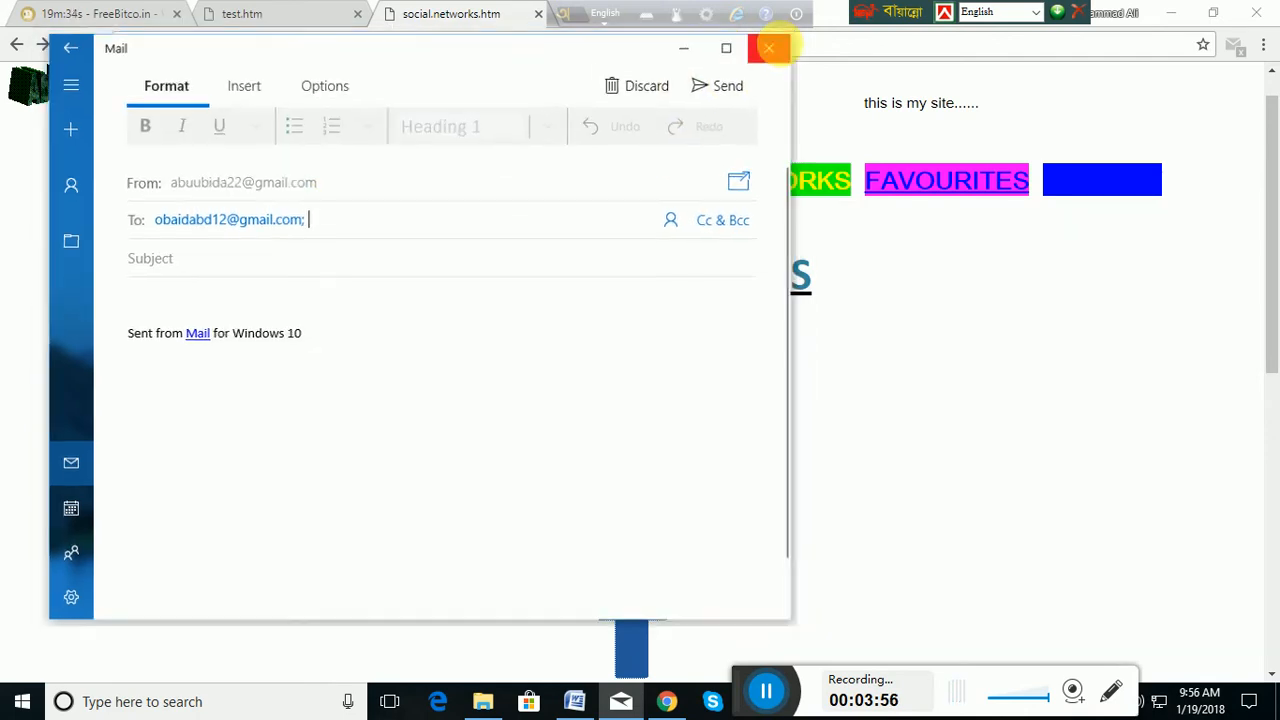
- Follow the YouTube icon's link to view the linked channel, and return to the Social Networks page
scroll(977, 434, "down", 7)
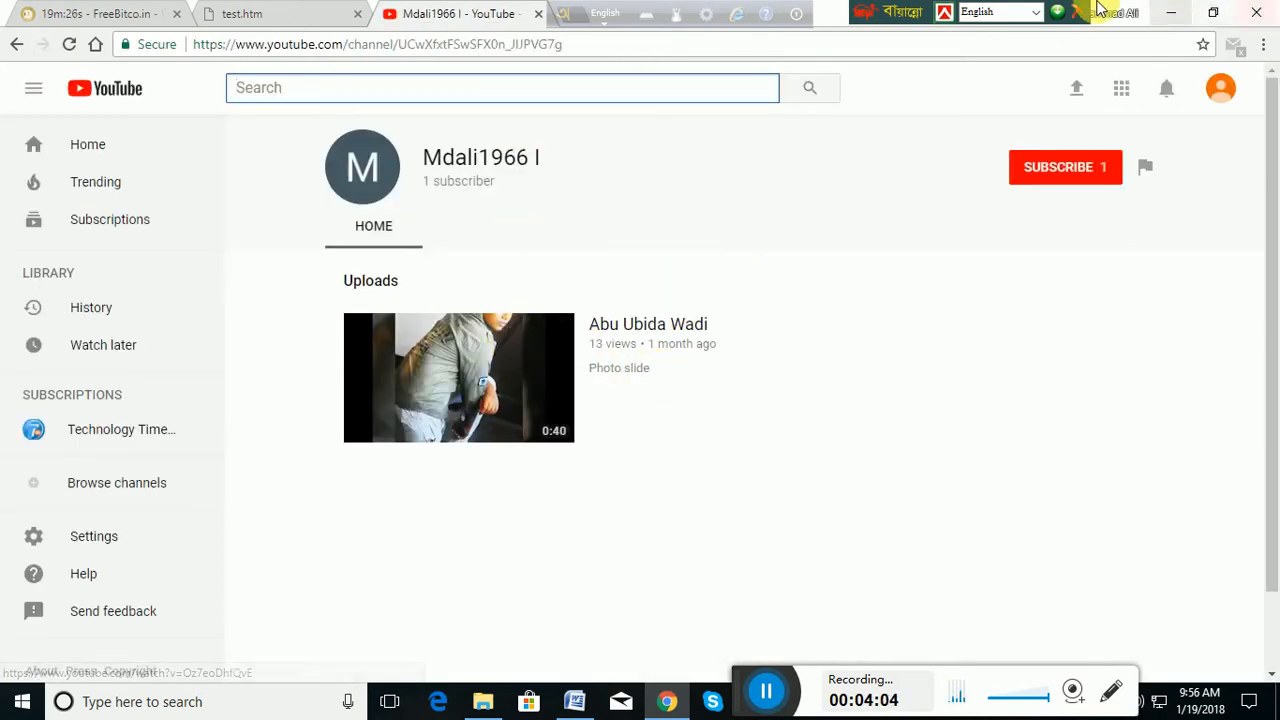
left_click(16, 44)
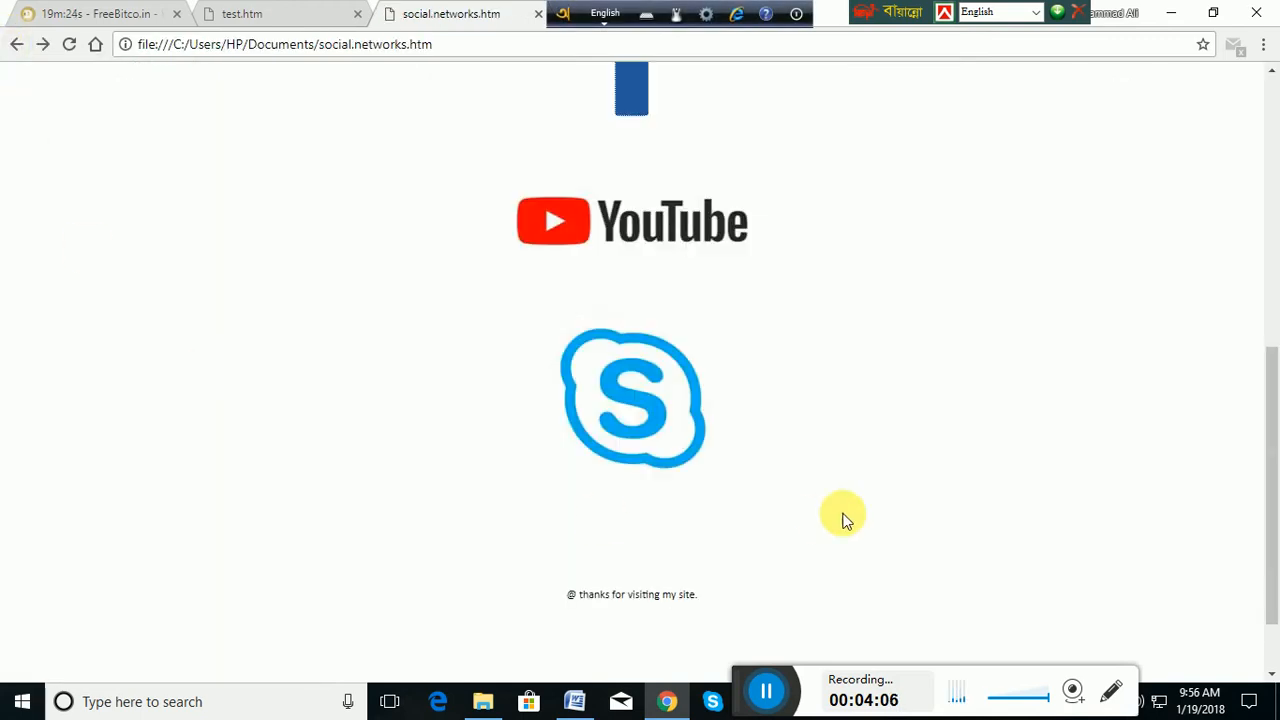
scroll(840, 514, "up", 10)
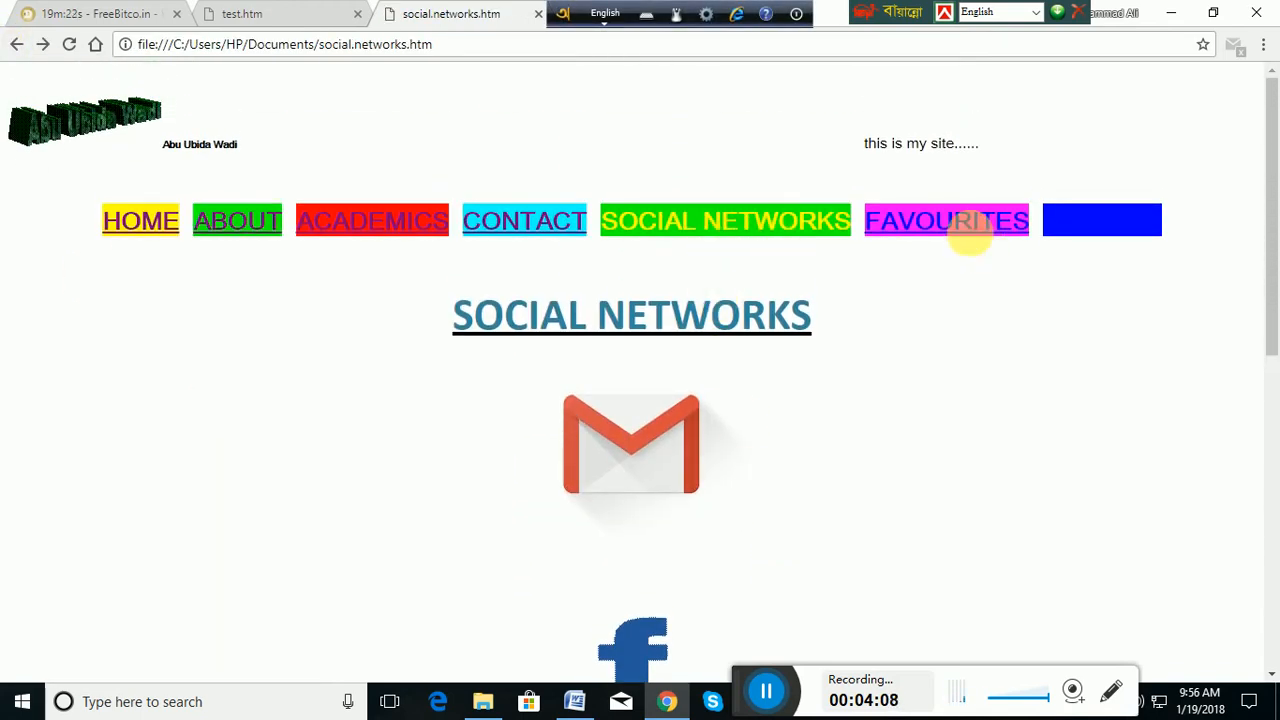
- Open the sample site's Favourites page and look through all its sections from Person to Aim
left_click(940, 220)
scroll(771, 441, "down", 3)
scroll(771, 441, "down", 18)
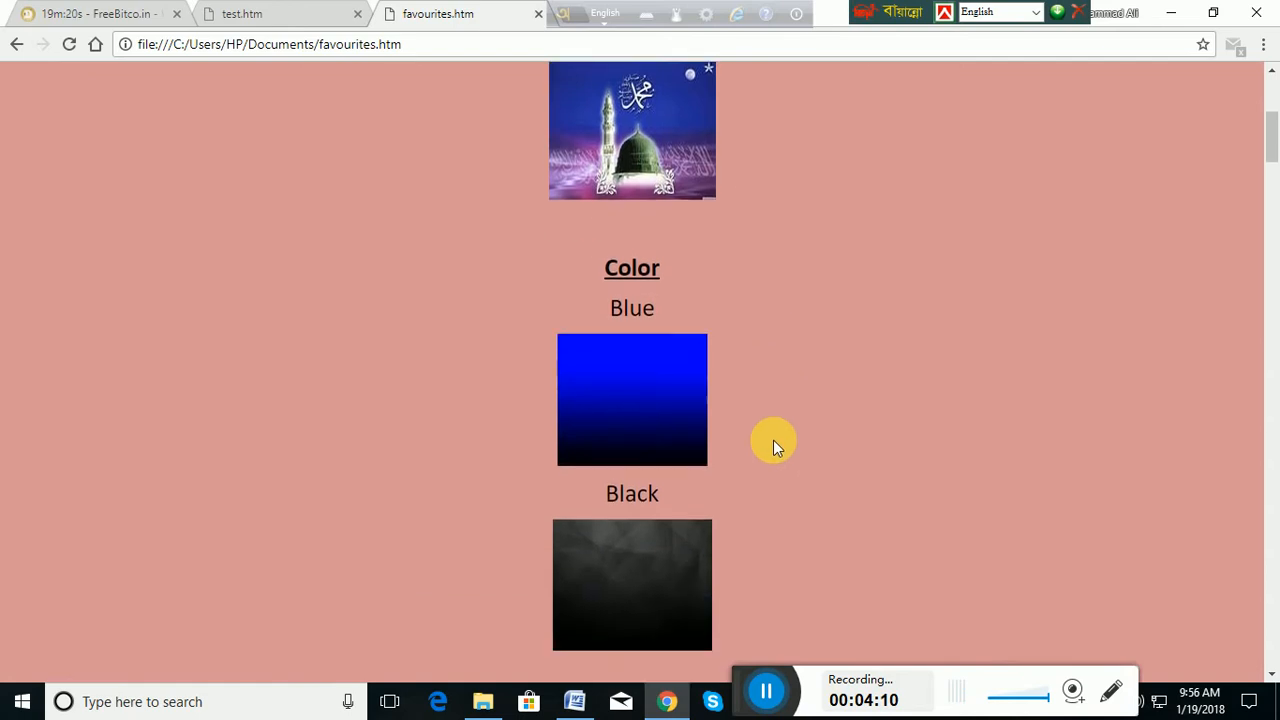
scroll(775, 445, "down", 20)
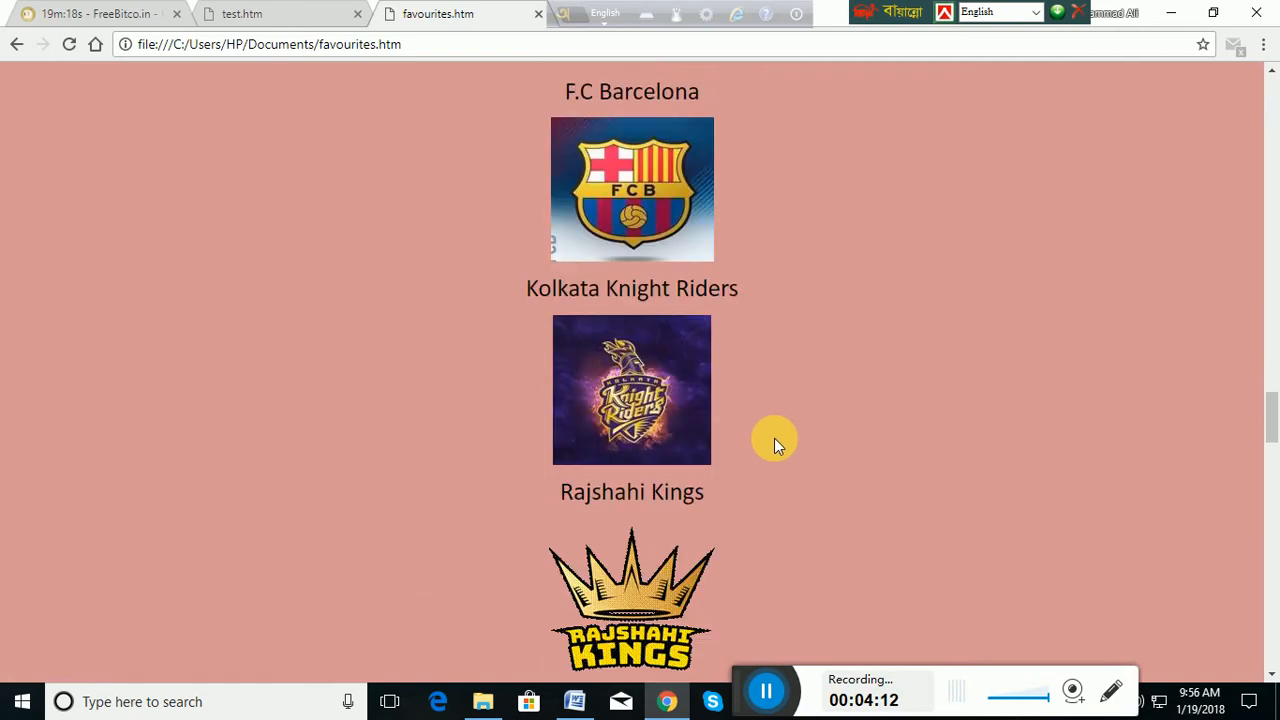
scroll(781, 436, "down", 8)
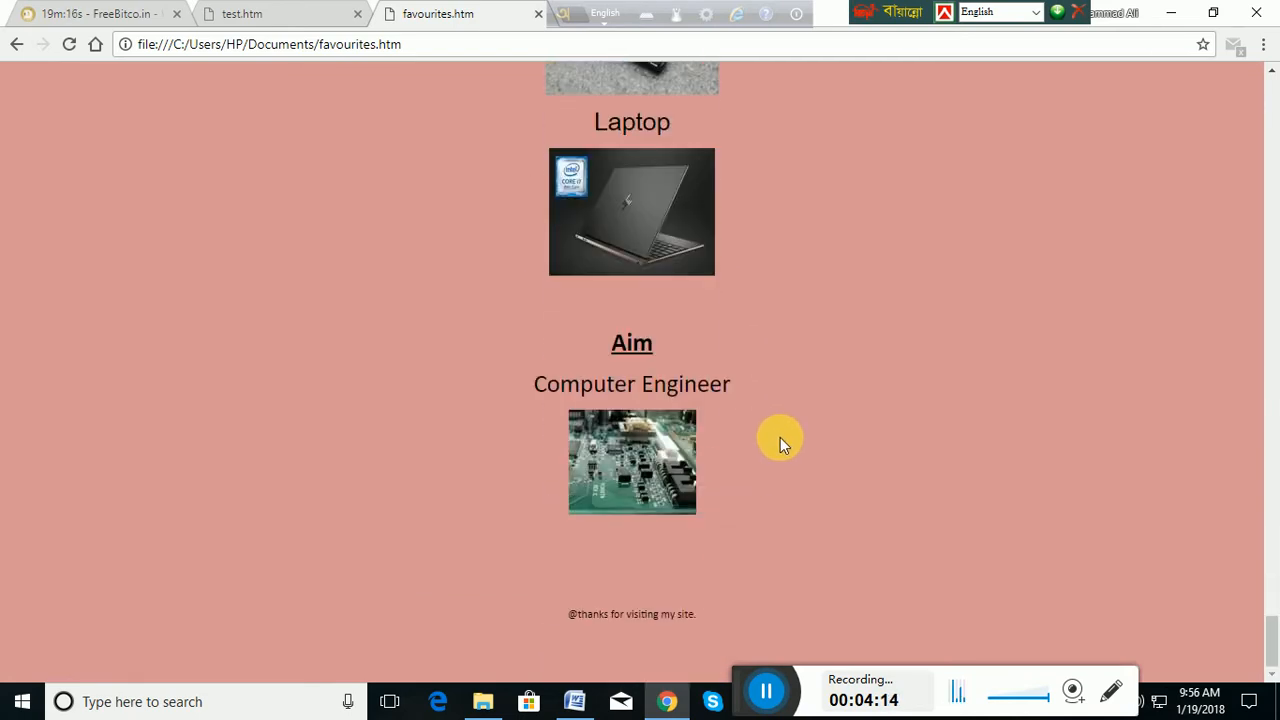
scroll(780, 437, "up", 18)
scroll(781, 436, "up", 20)
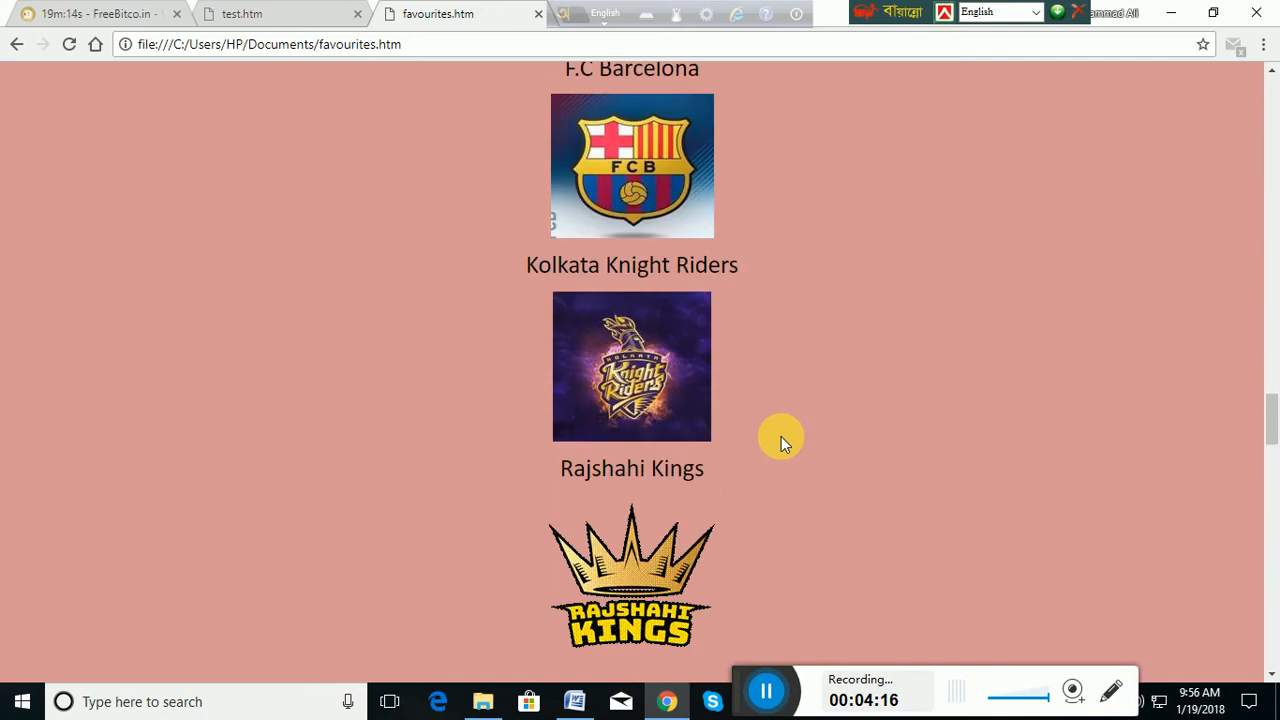
scroll(781, 437, "up", 15)
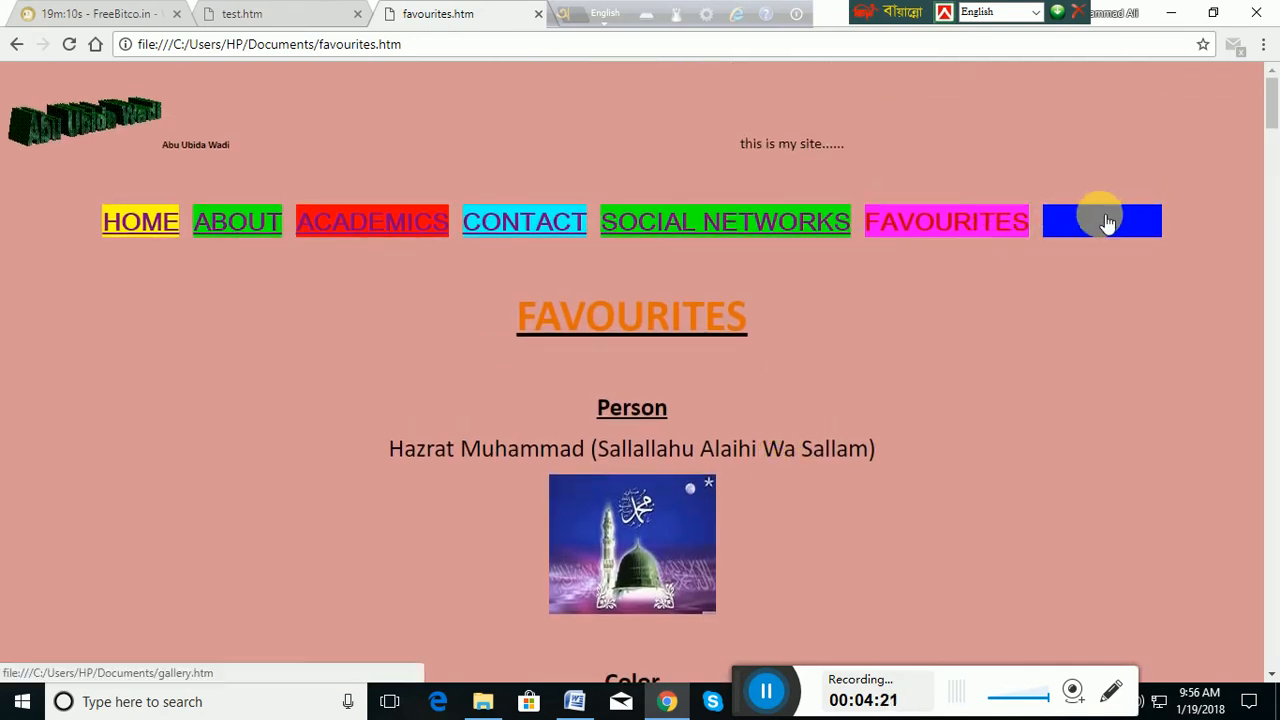
- View the Photo Gallery from the sample site's Gallery page, and return through the "Go to the main page" link
left_click(1104, 214)
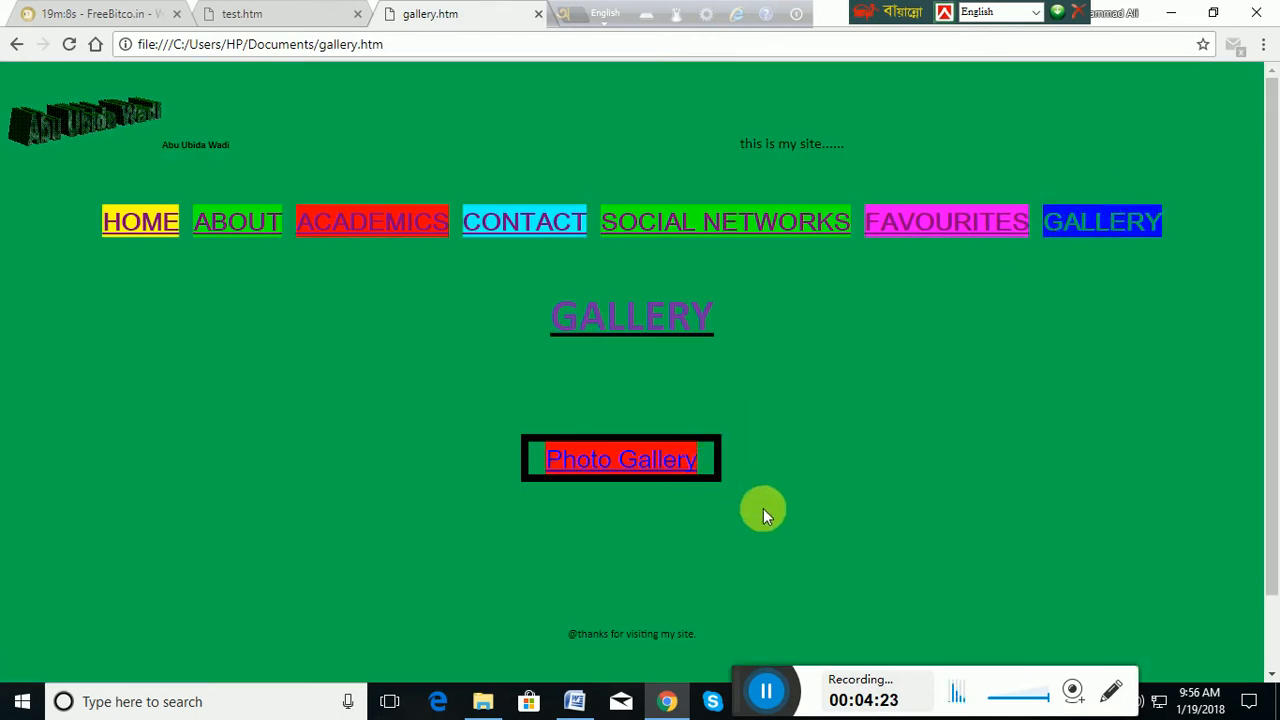
left_click(648, 452)
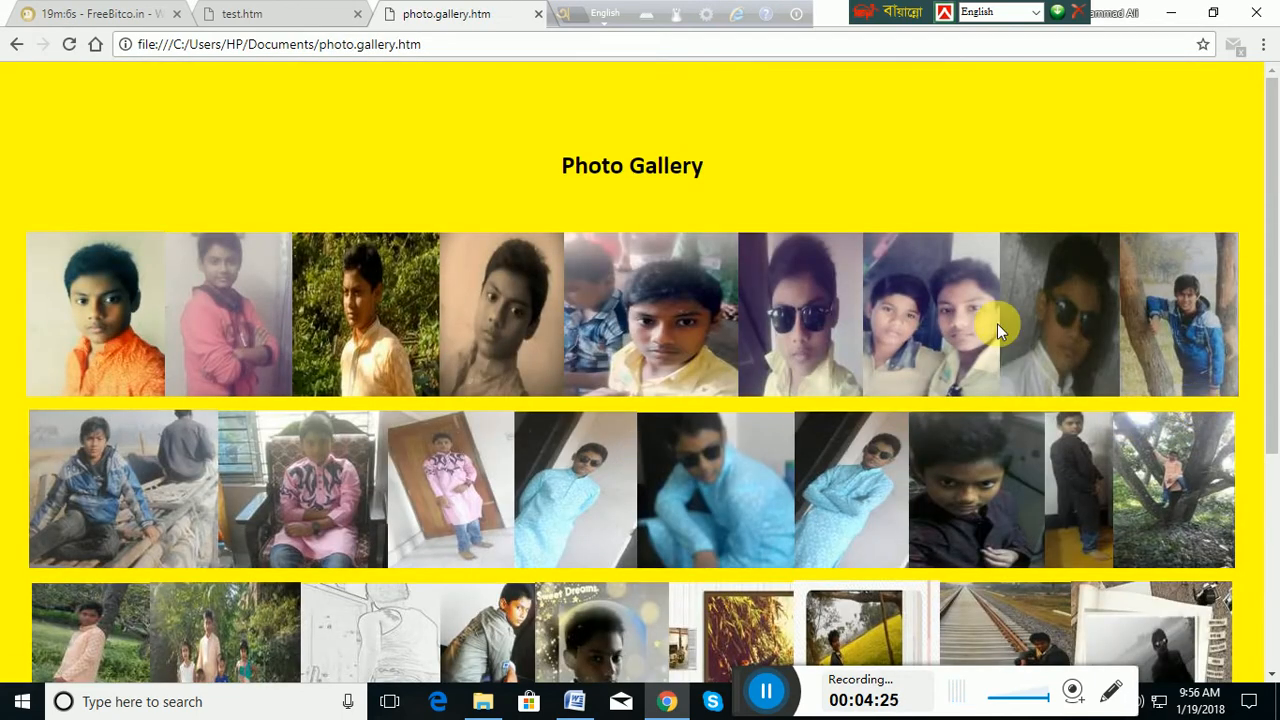
scroll(938, 337, "down", 4)
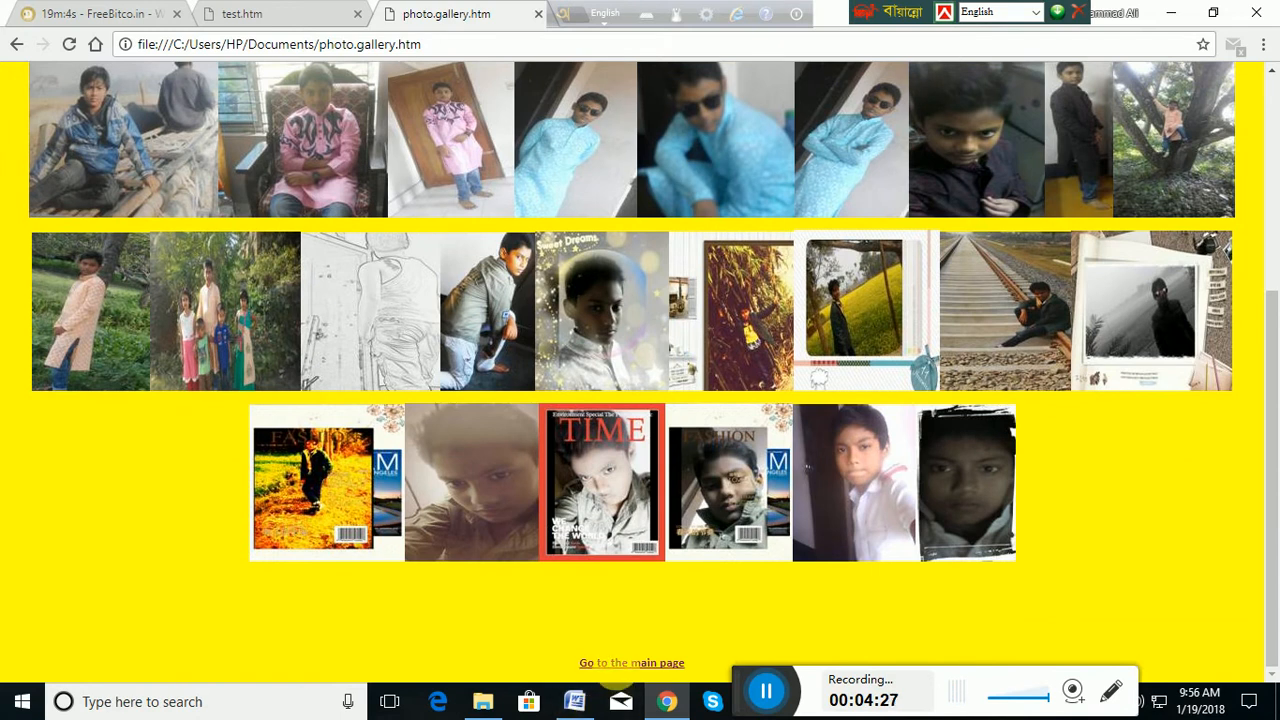
left_click(630, 663)
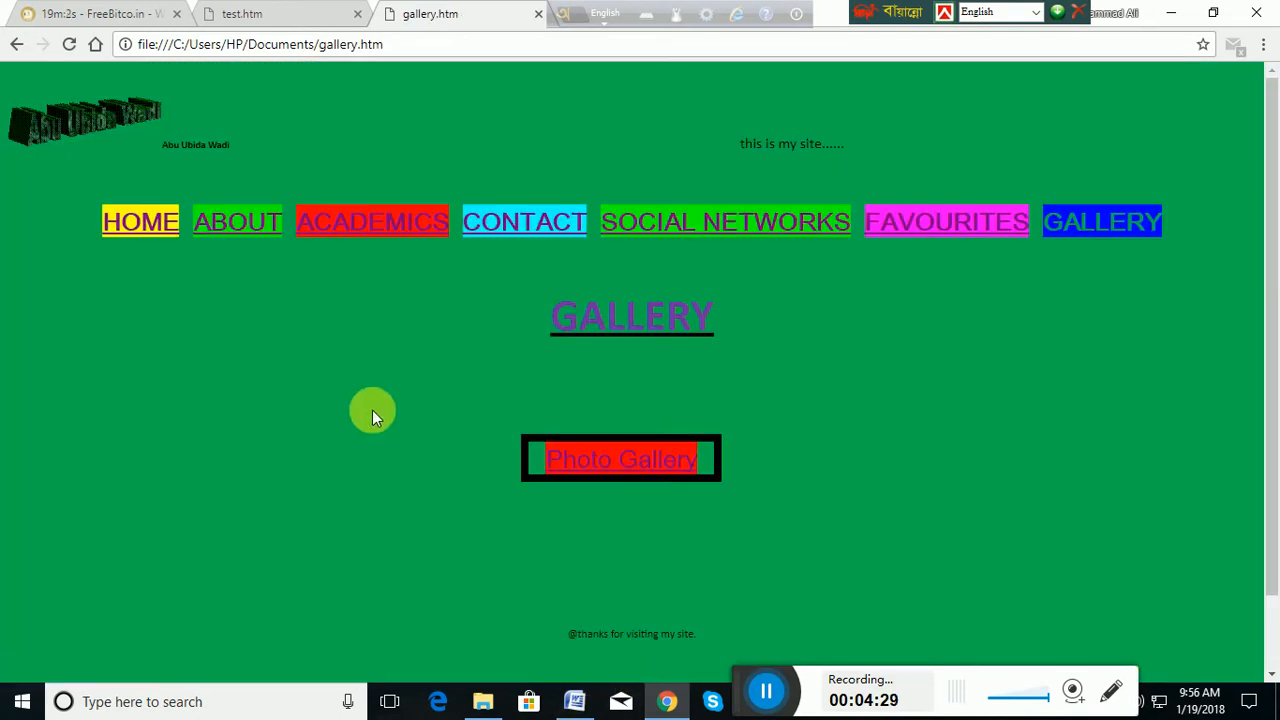
- Revisit the sample site's Home, About, Academics and Contact pages to check the navigation links
left_click(122, 218)
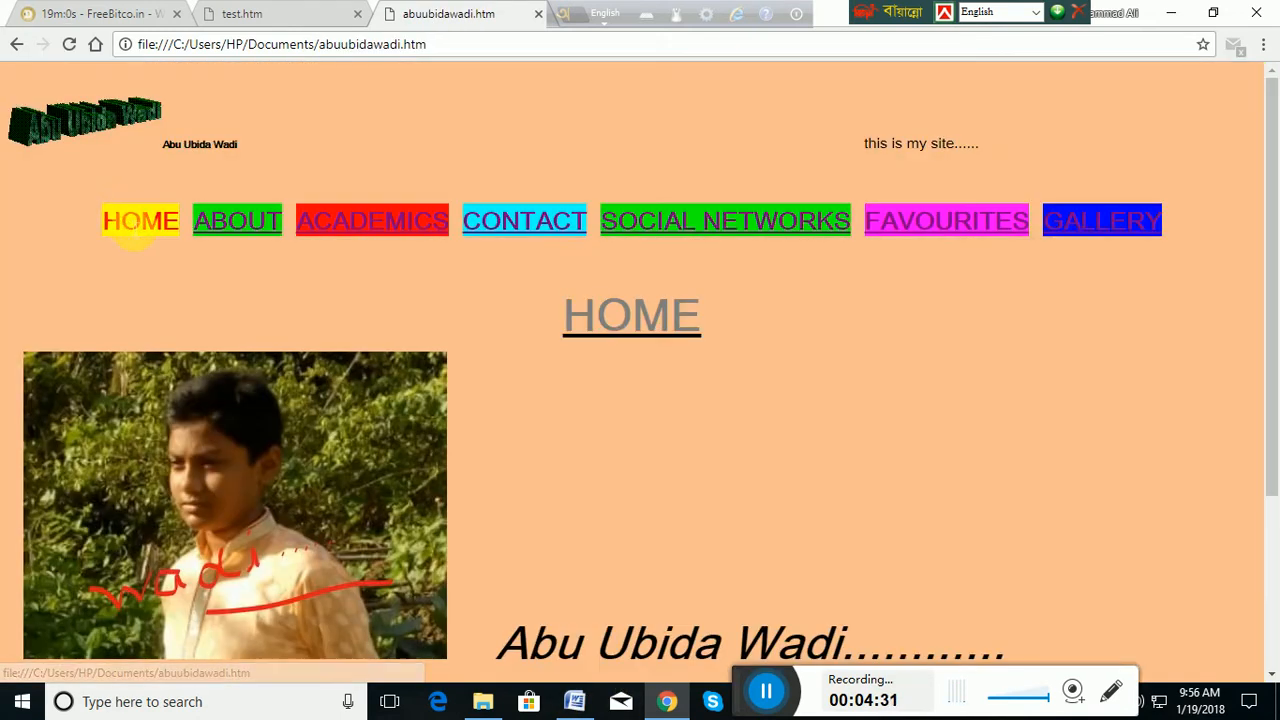
left_click(214, 227)
left_click(345, 228)
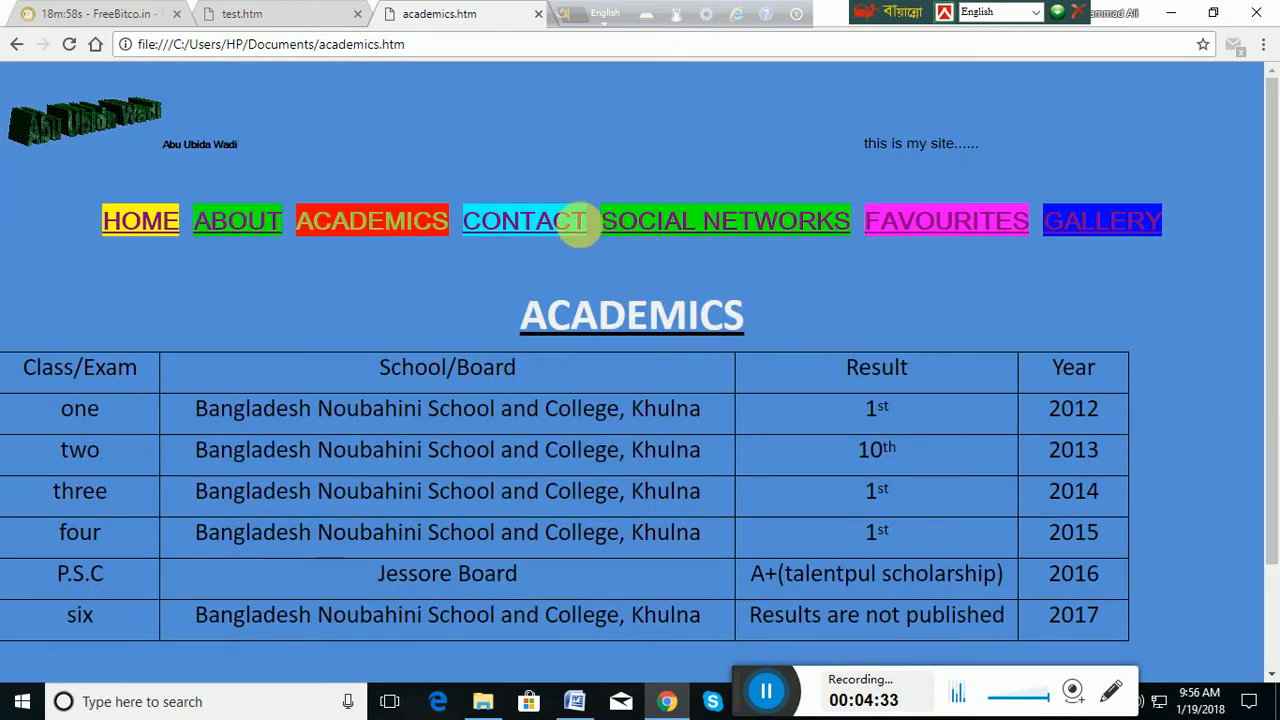
left_click(537, 222)
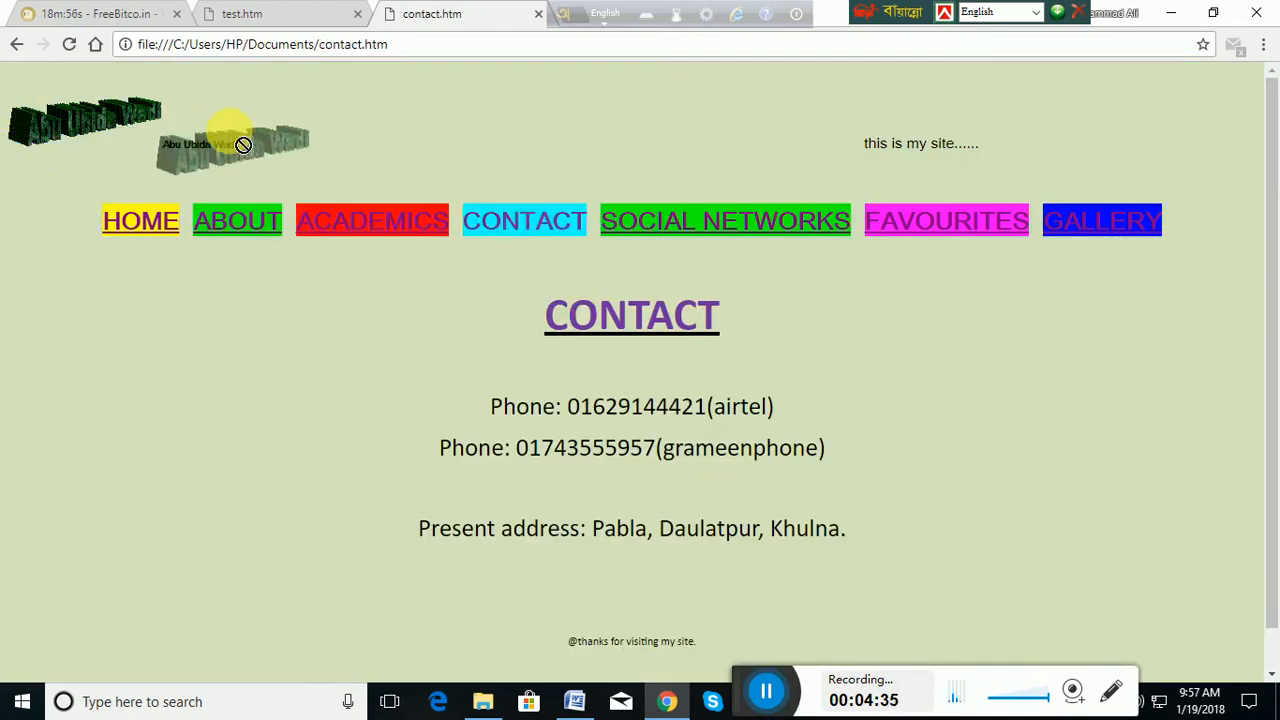
left_click_drag(18, 80, 115, 110)
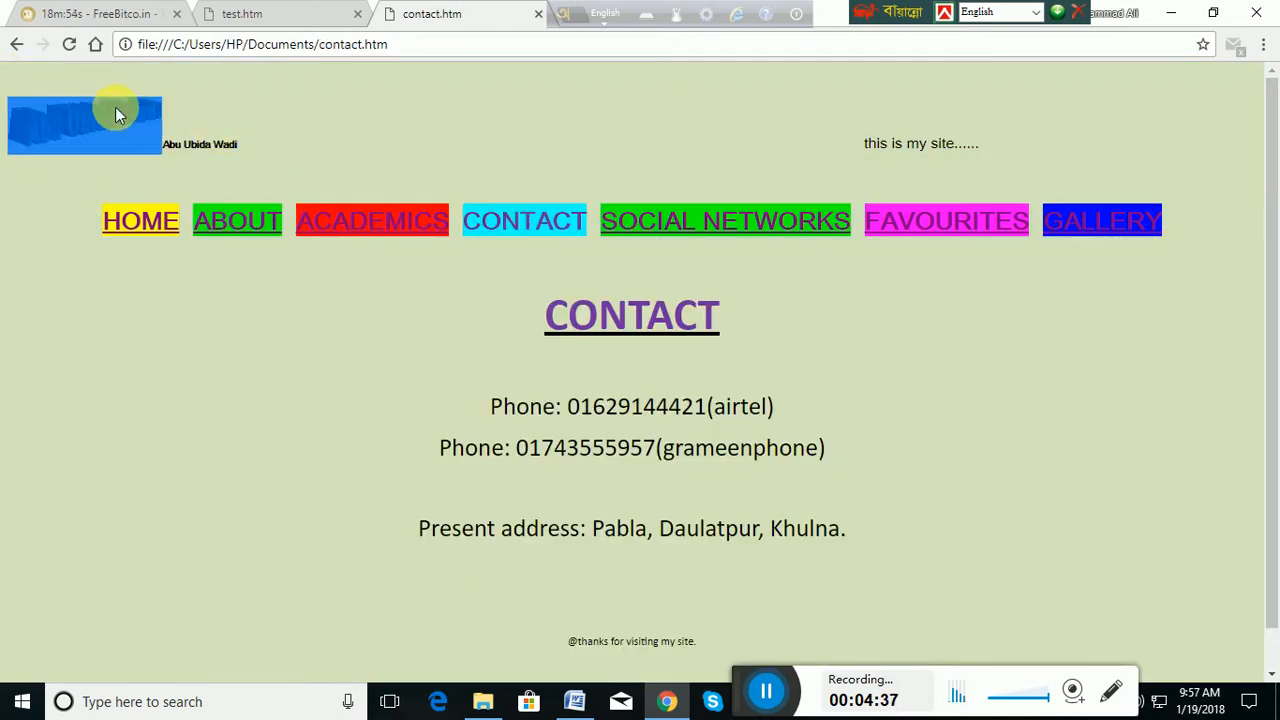
left_click(355, 178)
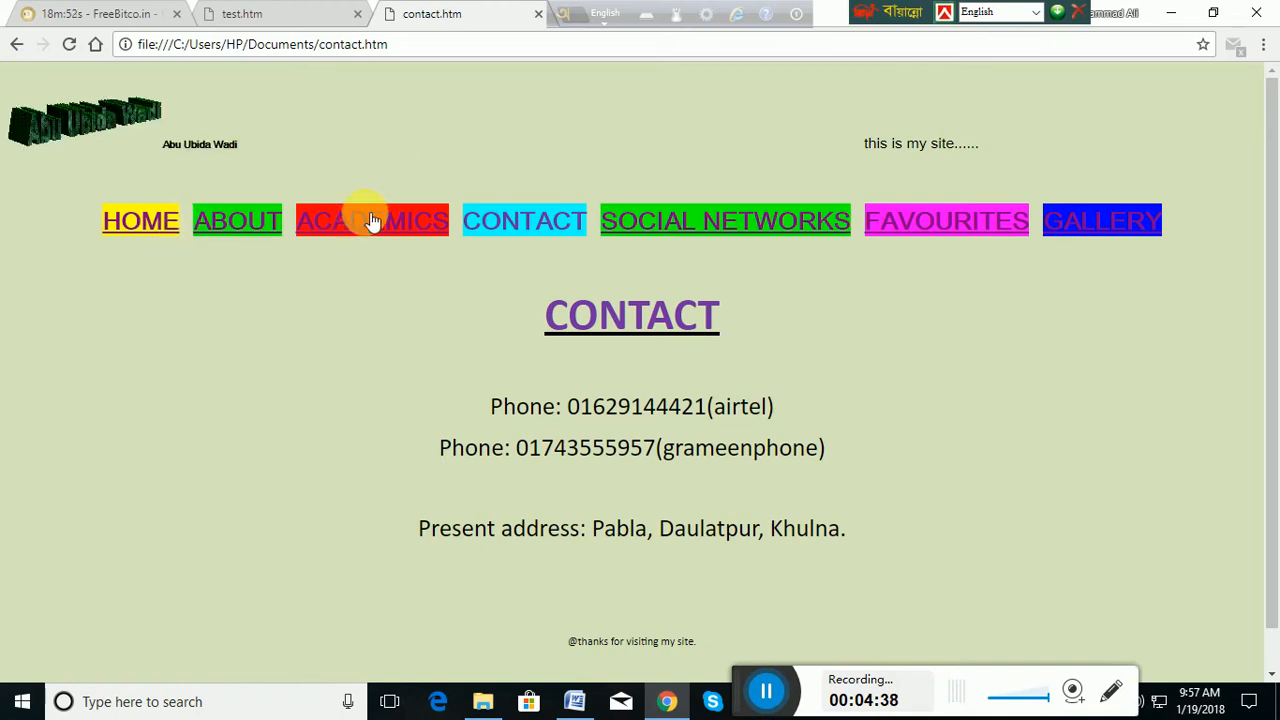
scroll(640, 540, "down", 1)
scroll(629, 523, "up", 1)
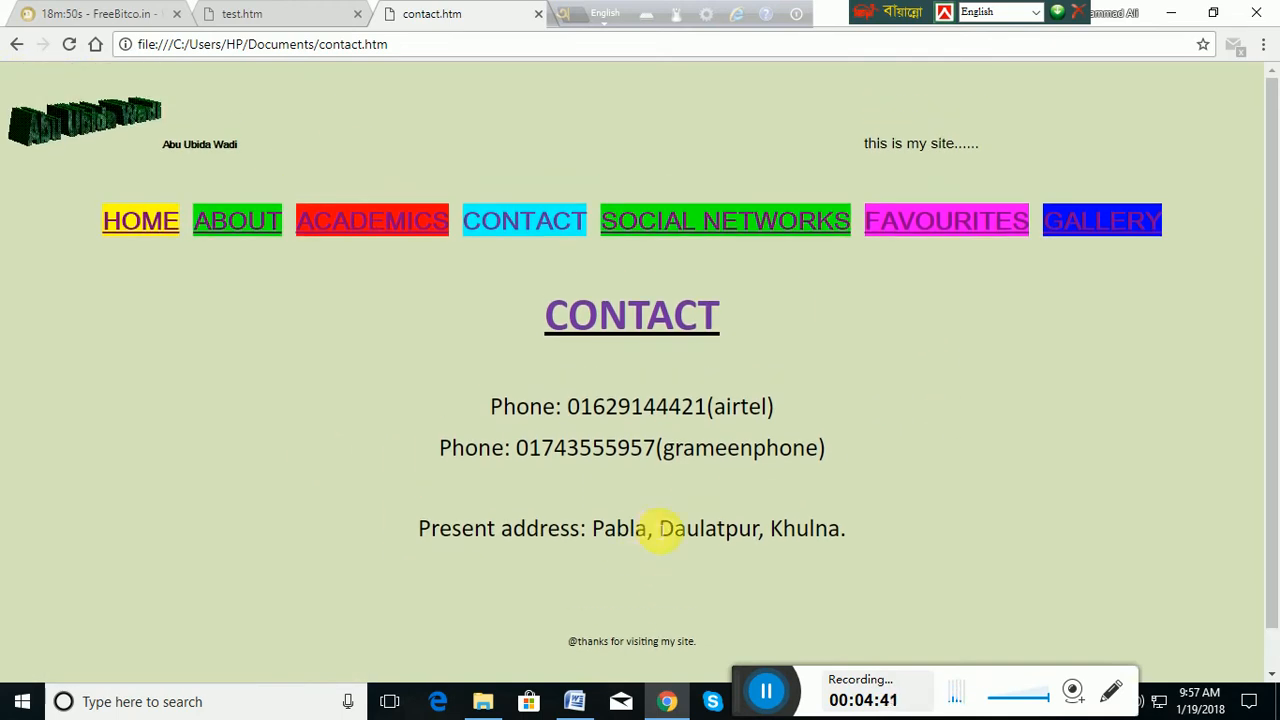
- Close the sample site's Contact page, check the test document in Word, and reload test.htm in Chrome
left_click(540, 15)
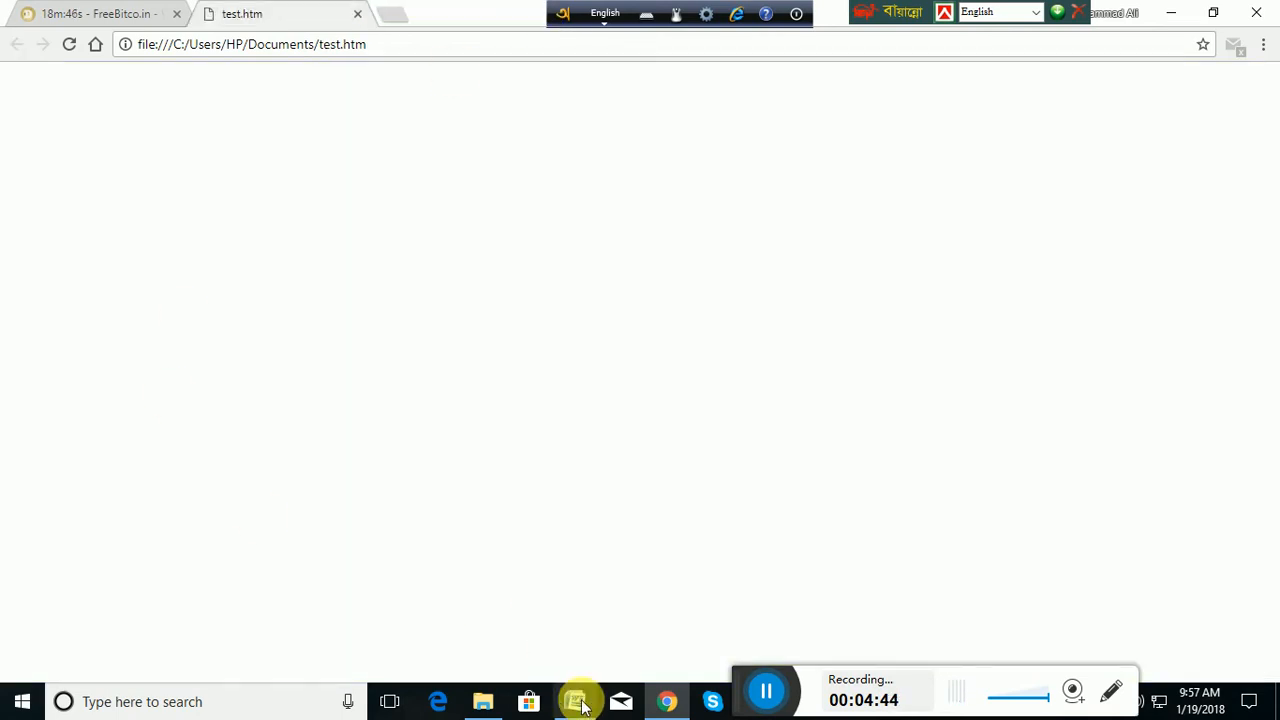
left_click(577, 699)
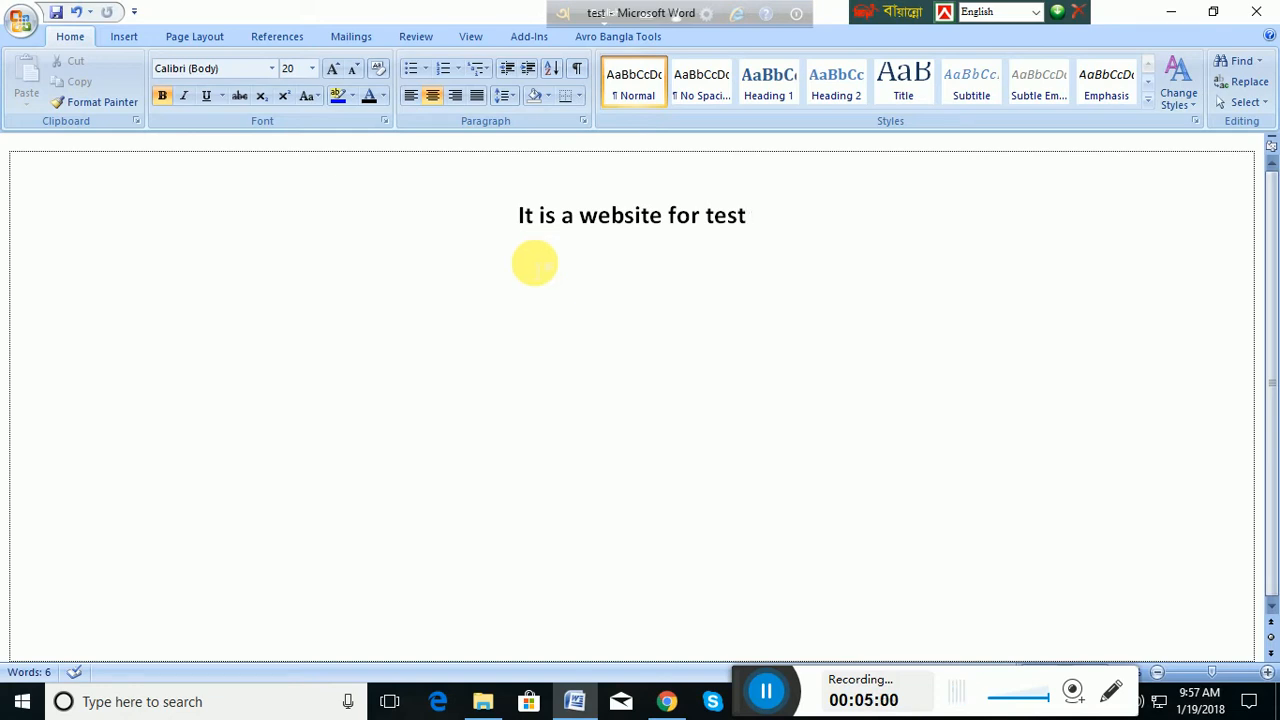
left_click(667, 701)
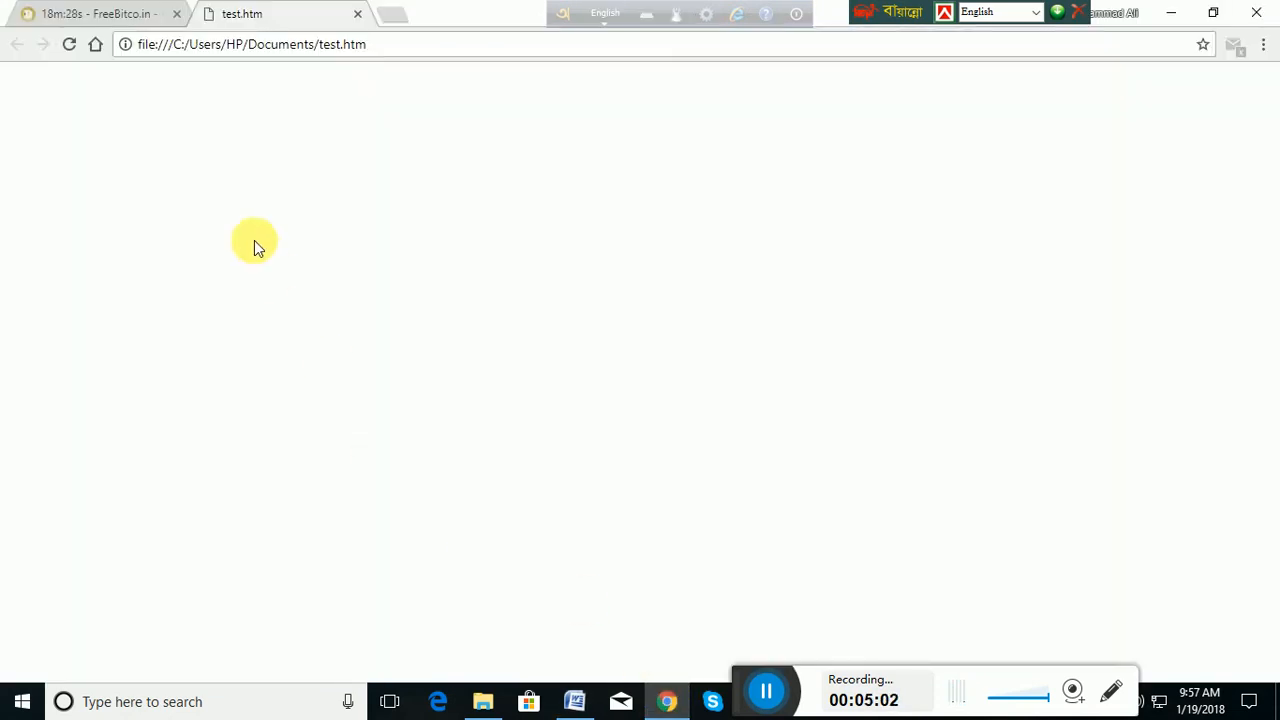
left_click(69, 44)
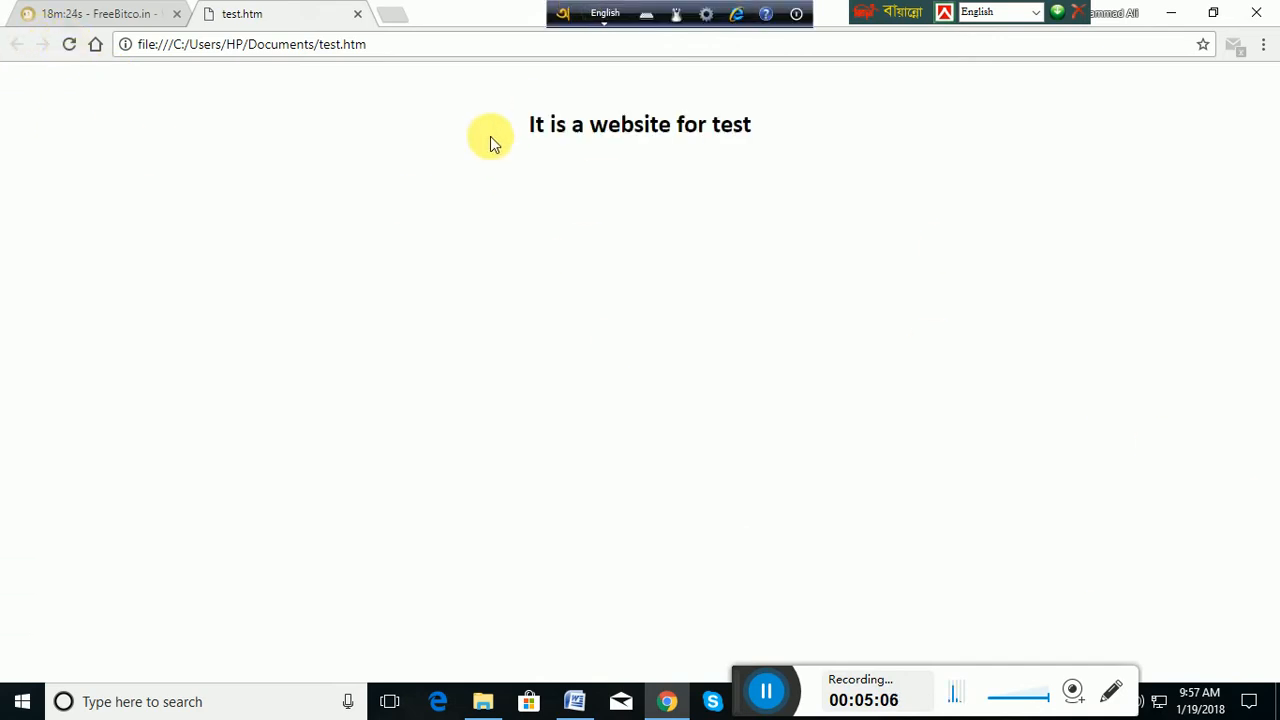
- Examine the heading line on the reloaded test.htm page by highlighting its text
left_click_drag(491, 141, 1017, 200)
left_click(838, 230)
left_click_drag(414, 126, 765, 137)
left_click(295, 230)
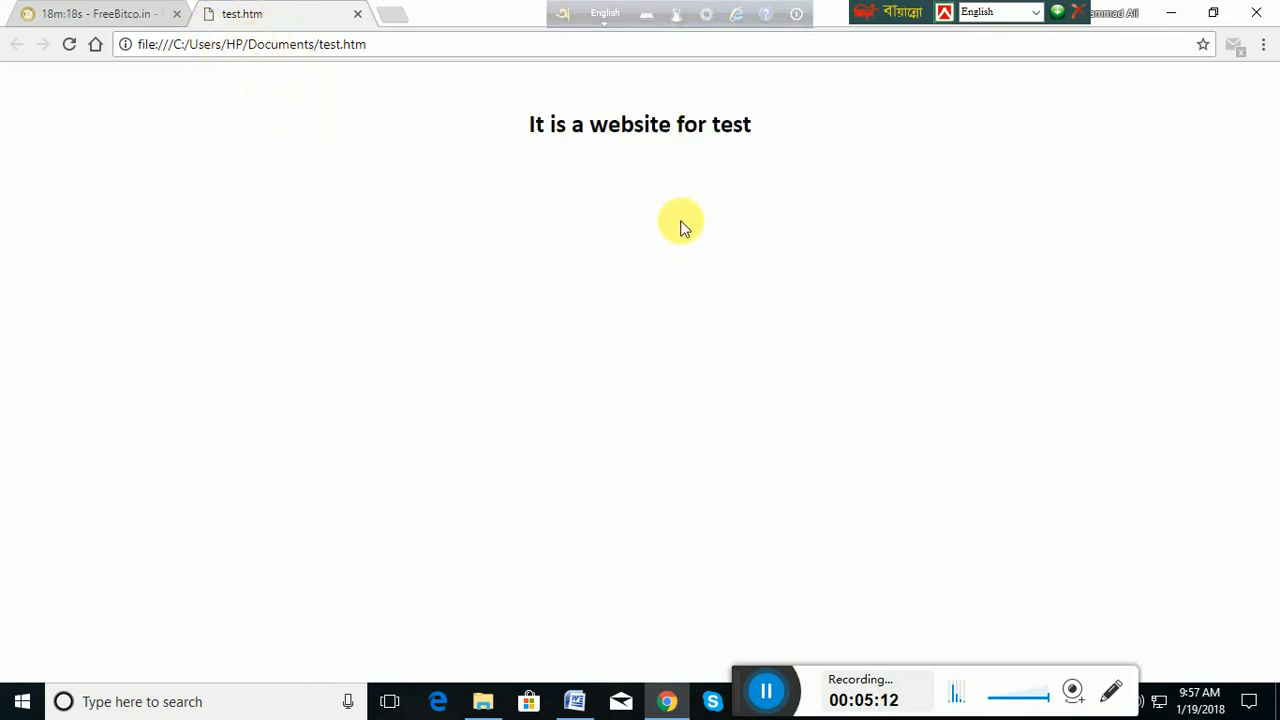
left_click_drag(427, 137, 823, 211)
left_click(823, 211)
left_click_drag(249, 134, 644, 160)
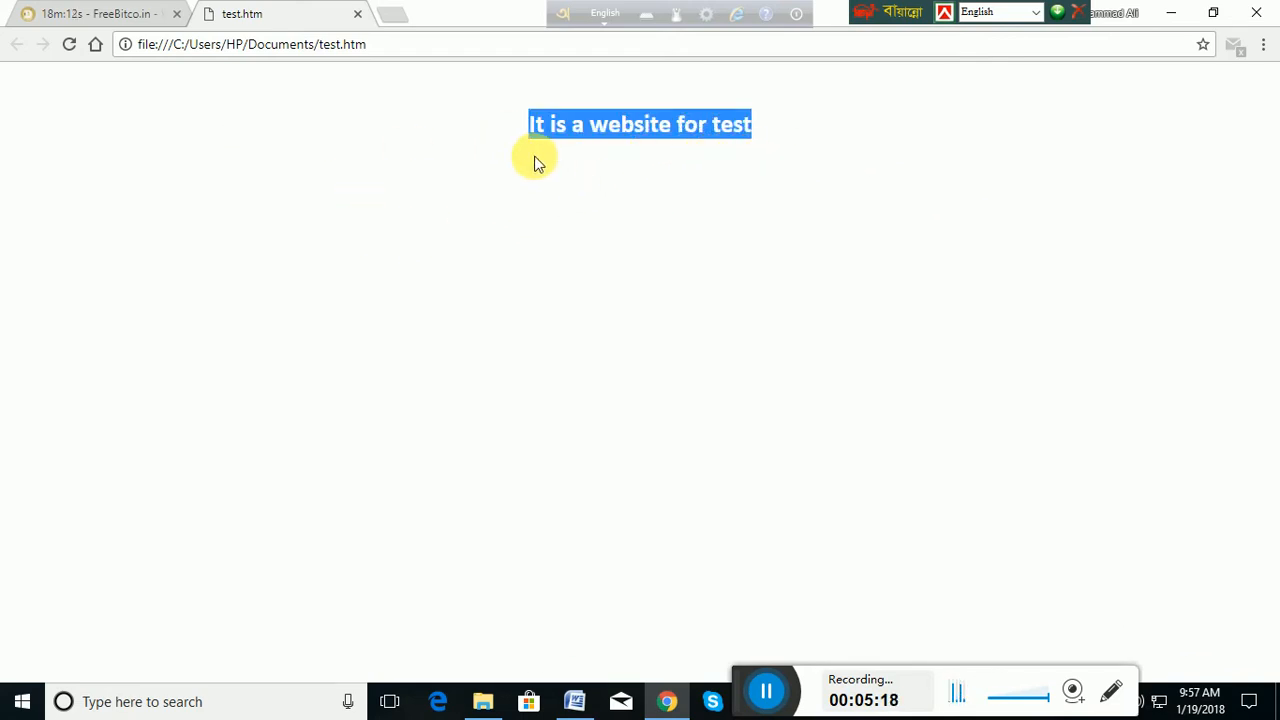
left_click_drag(494, 114, 809, 124)
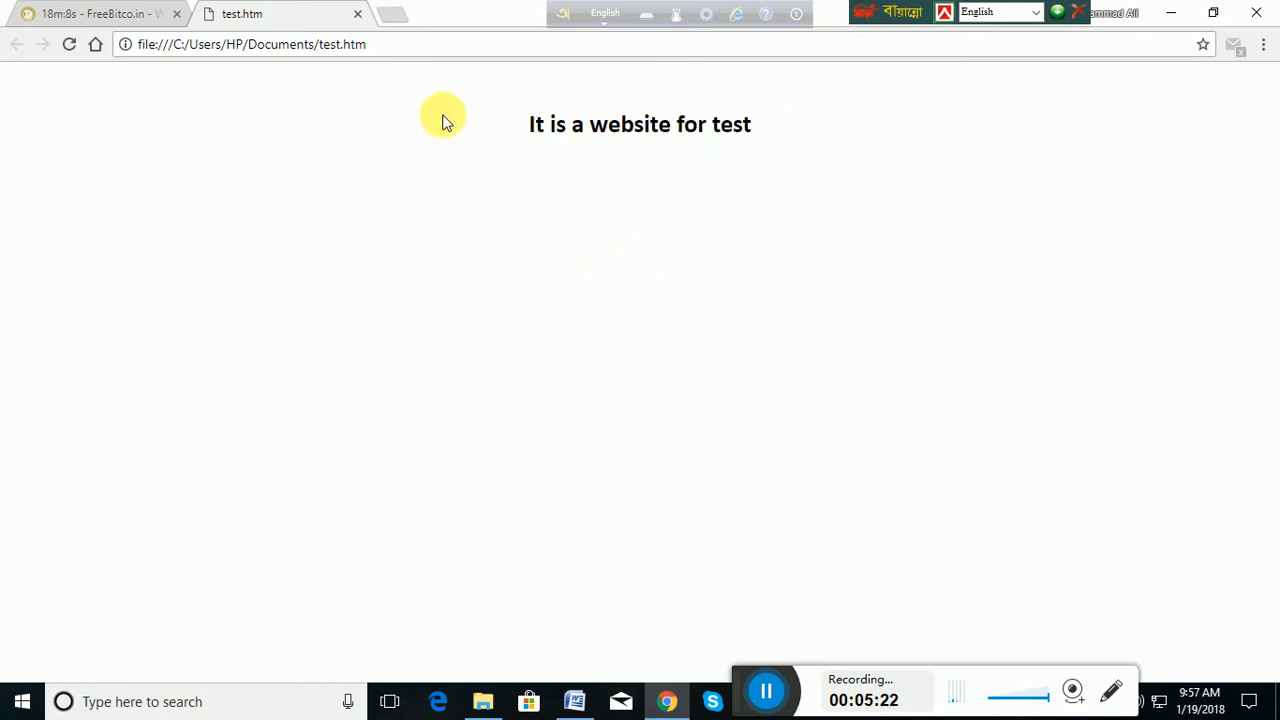
left_click_drag(443, 120, 1008, 135)
left_click(537, 254)
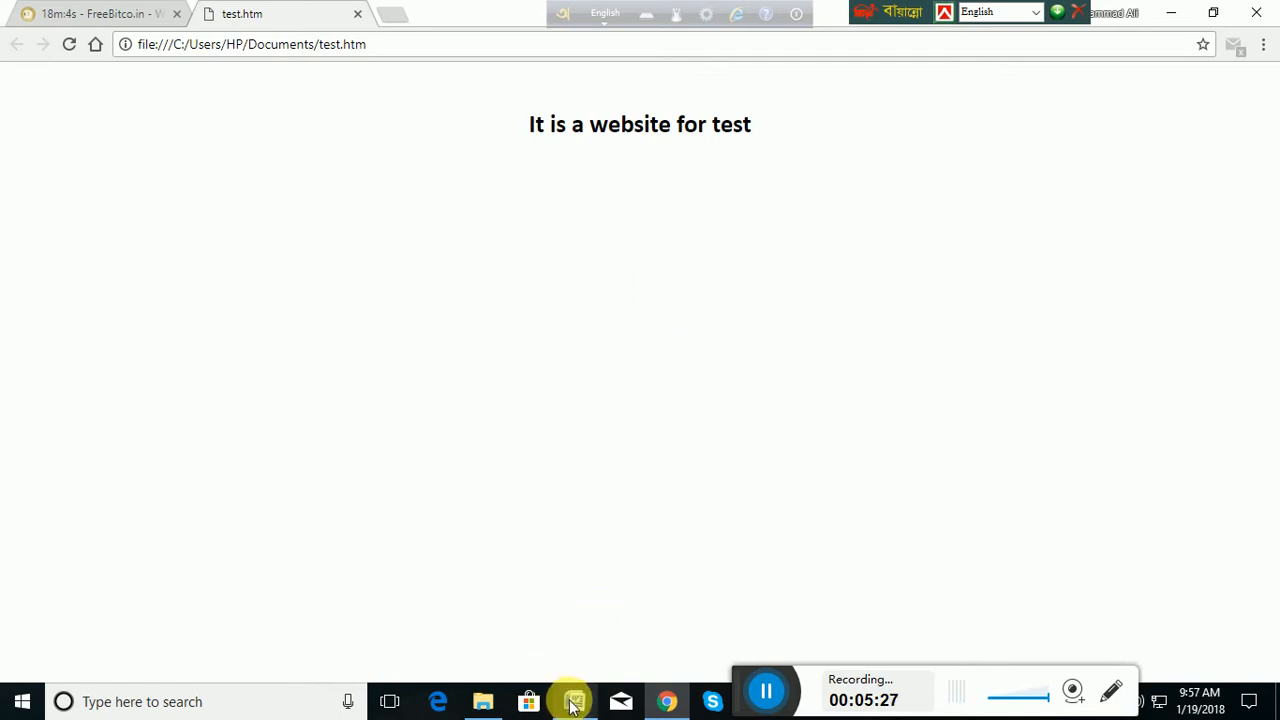
- Check the Word document, return to Chrome, and search Google Images for "pen" in a new tab
mouse_move(573, 706)
left_click(581, 628)
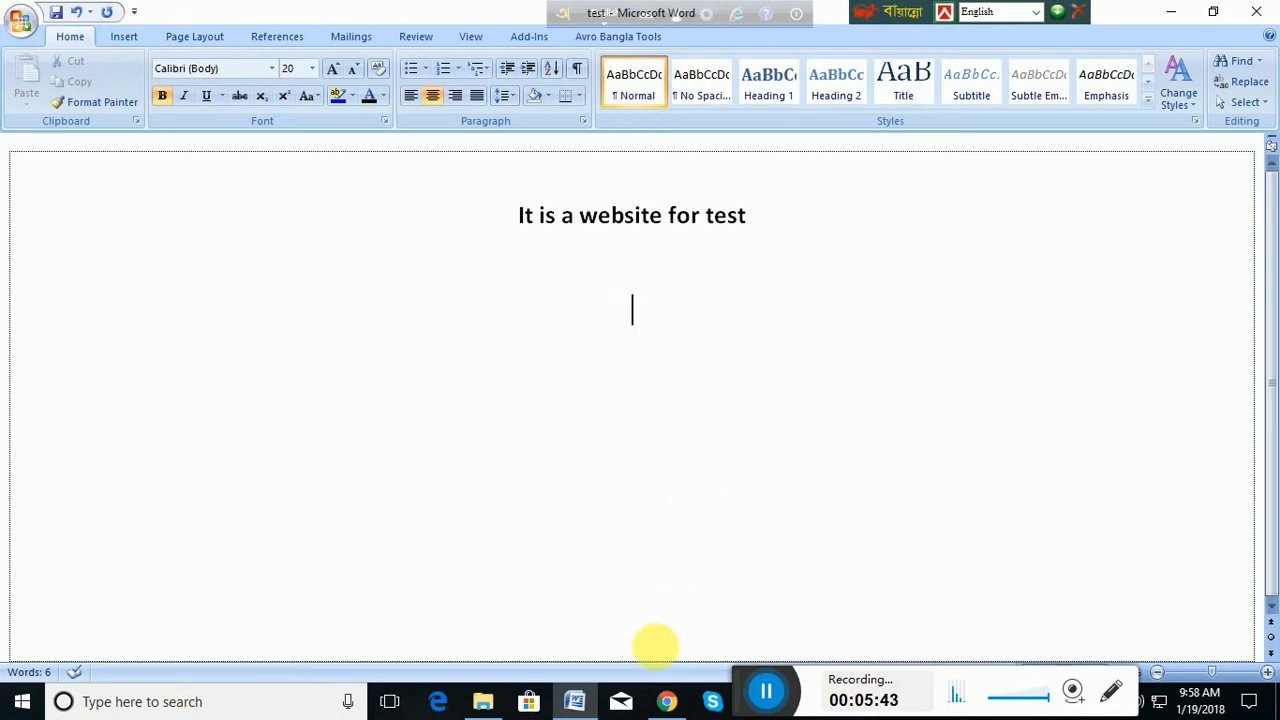
left_click(665, 701)
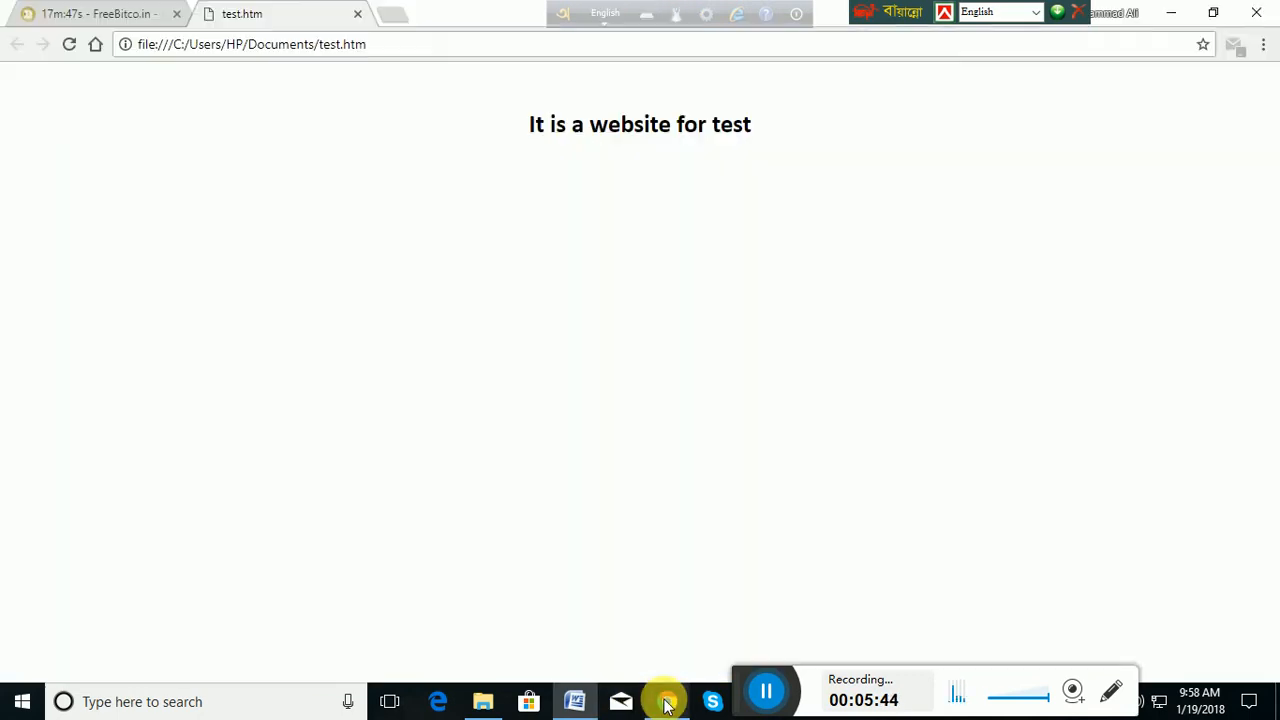
left_click(393, 18)
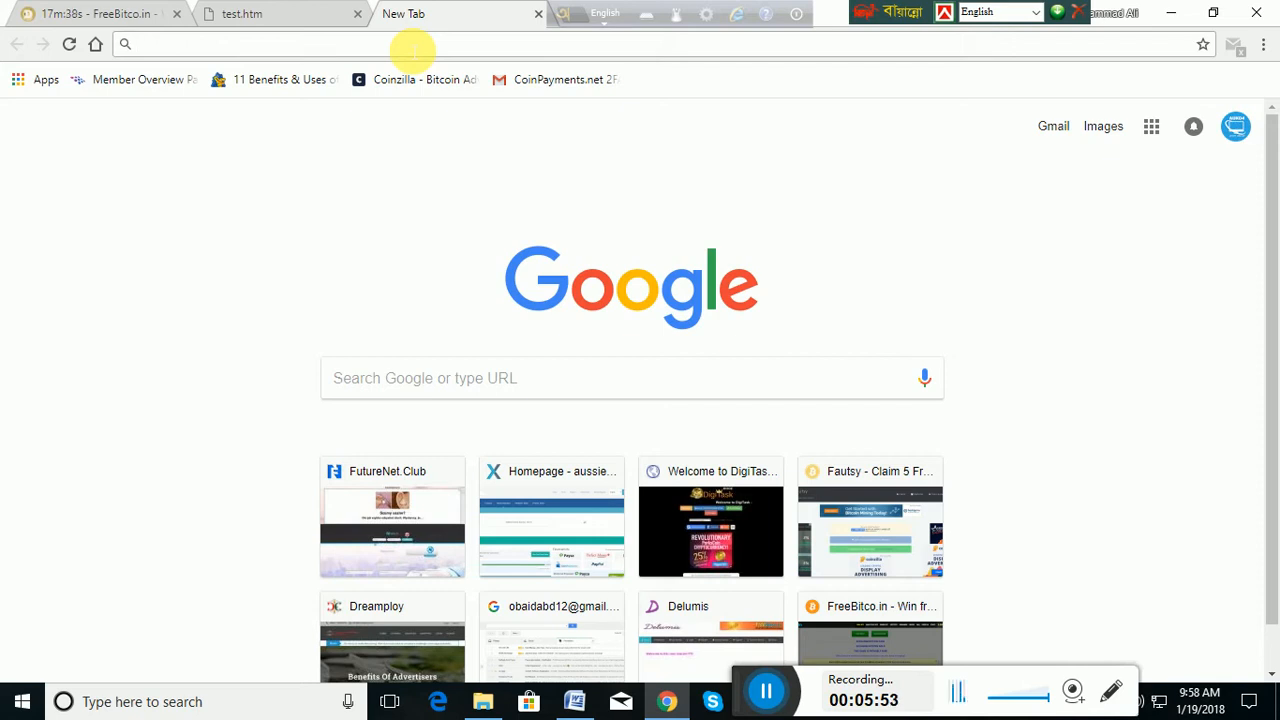
type("pen")
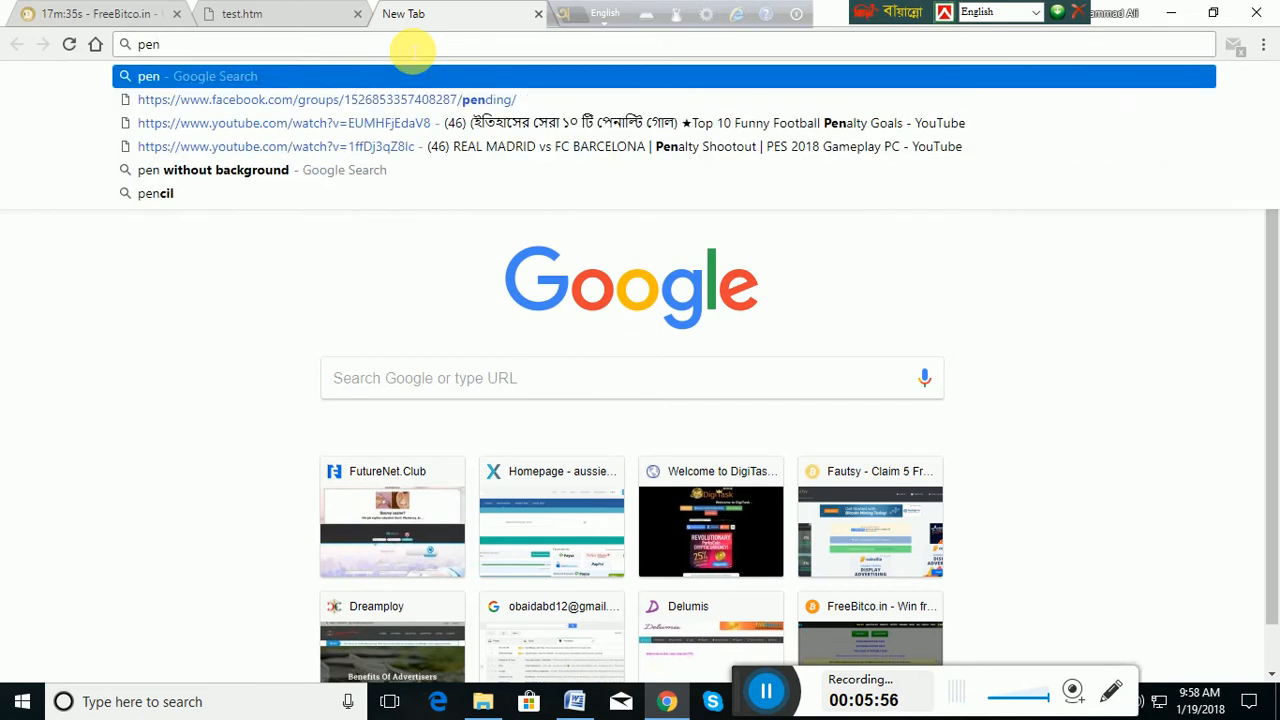
key("Return")
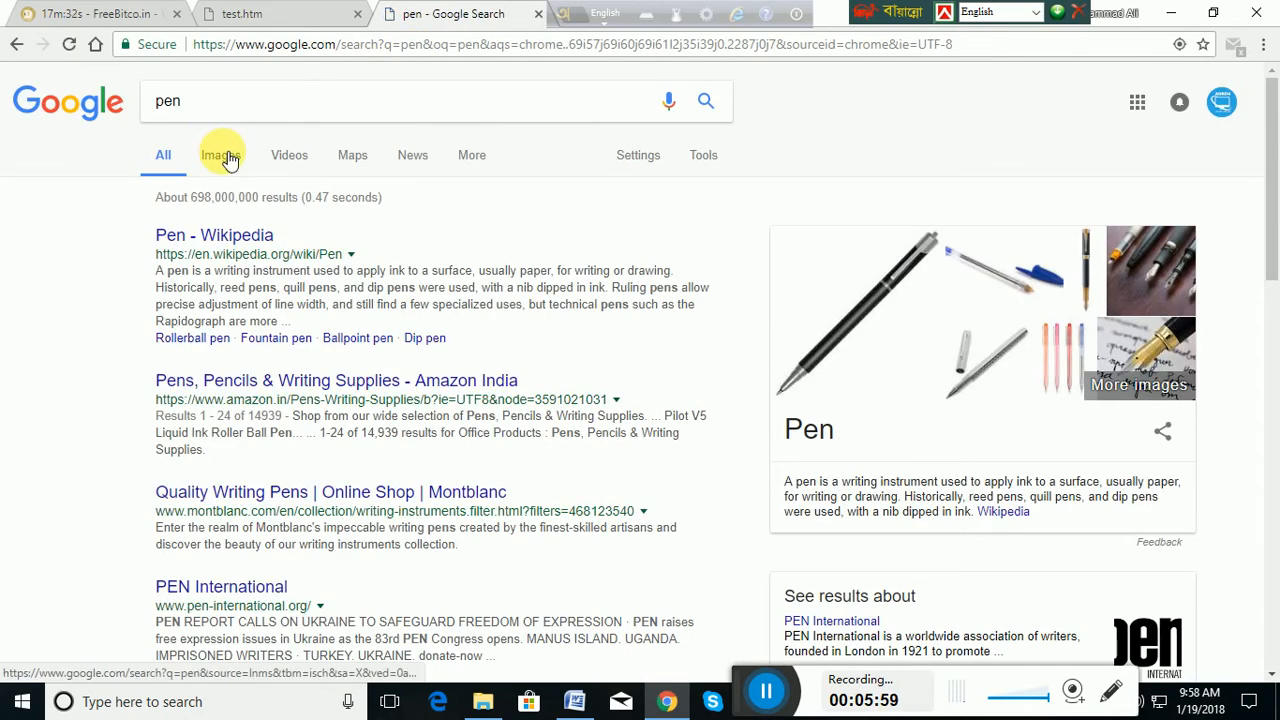
left_click(222, 157)
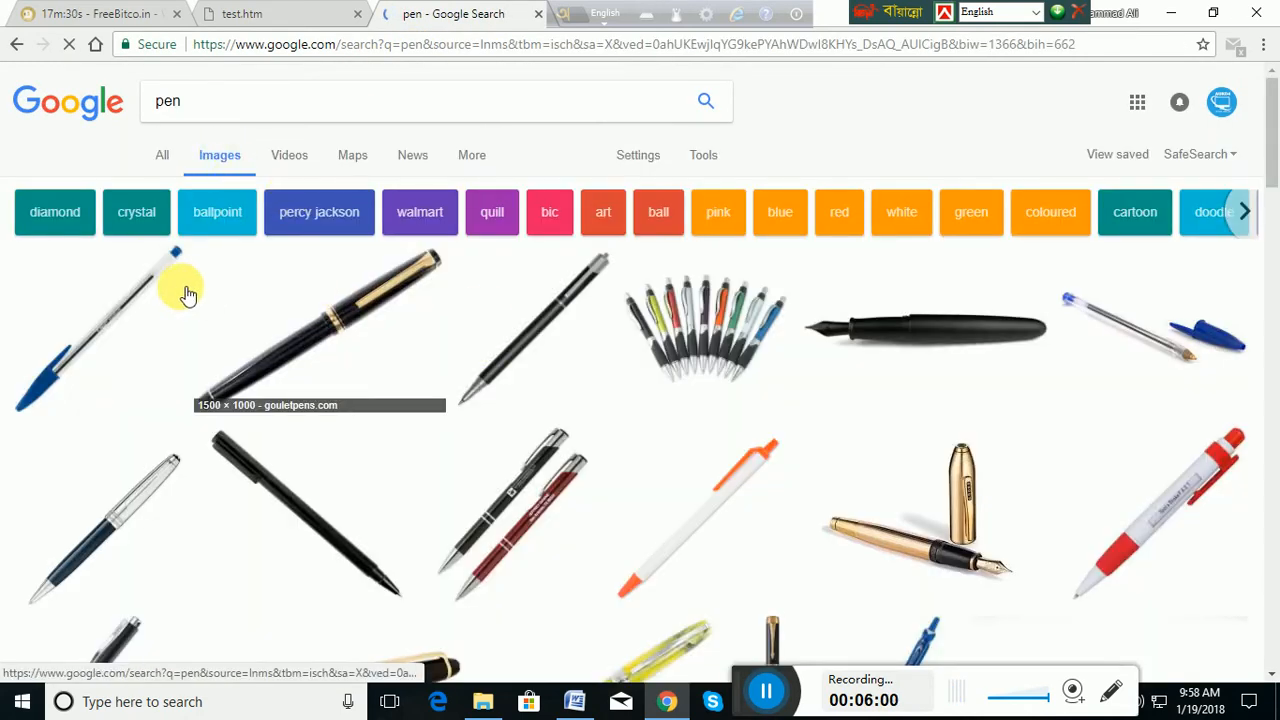
- Refine the image search to "pen without background"
left_click(210, 106)
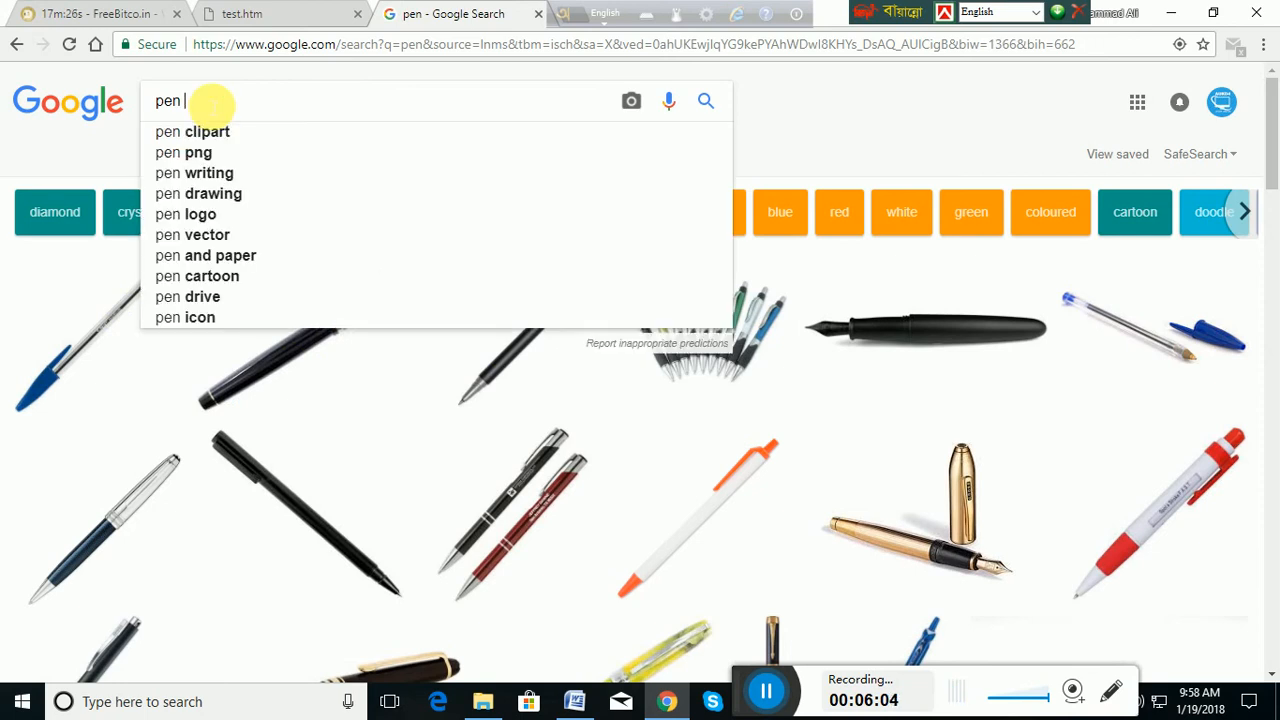
type("with")
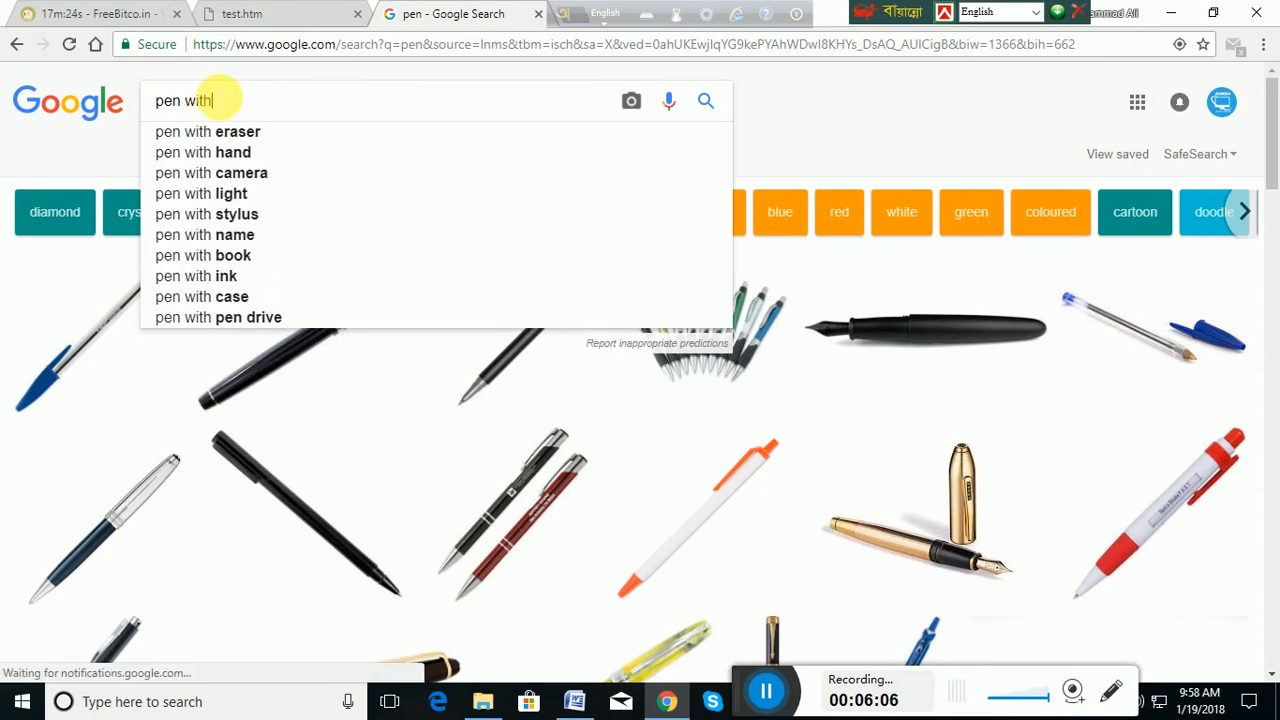
type("out")
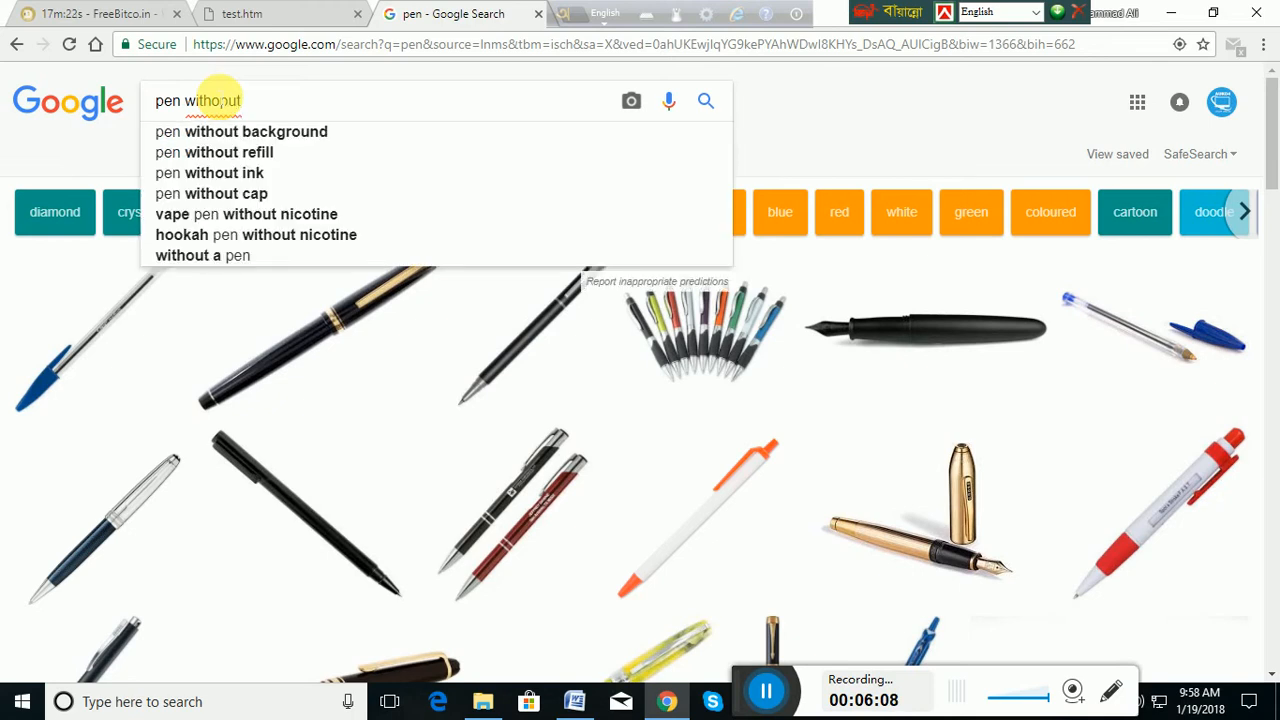
left_click(240, 132)
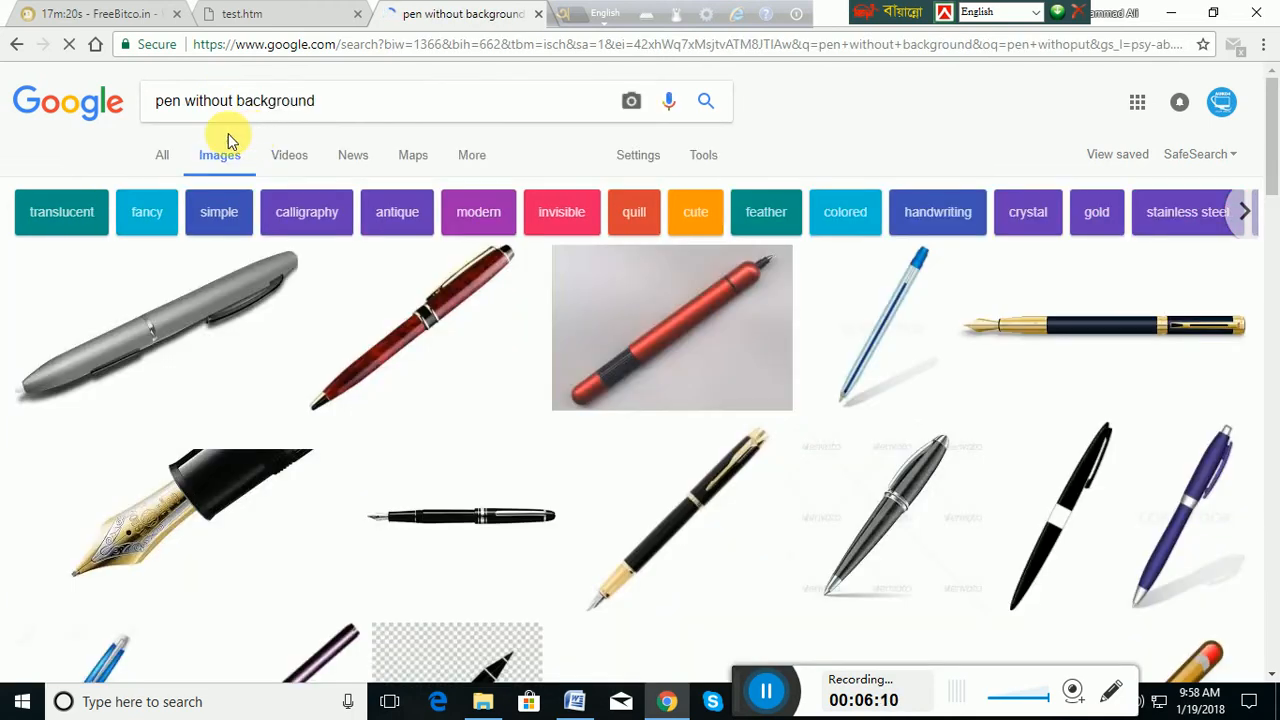
- Preview several pen images from the results to compare their backgrounds and find a suitable one
left_click(230, 320)
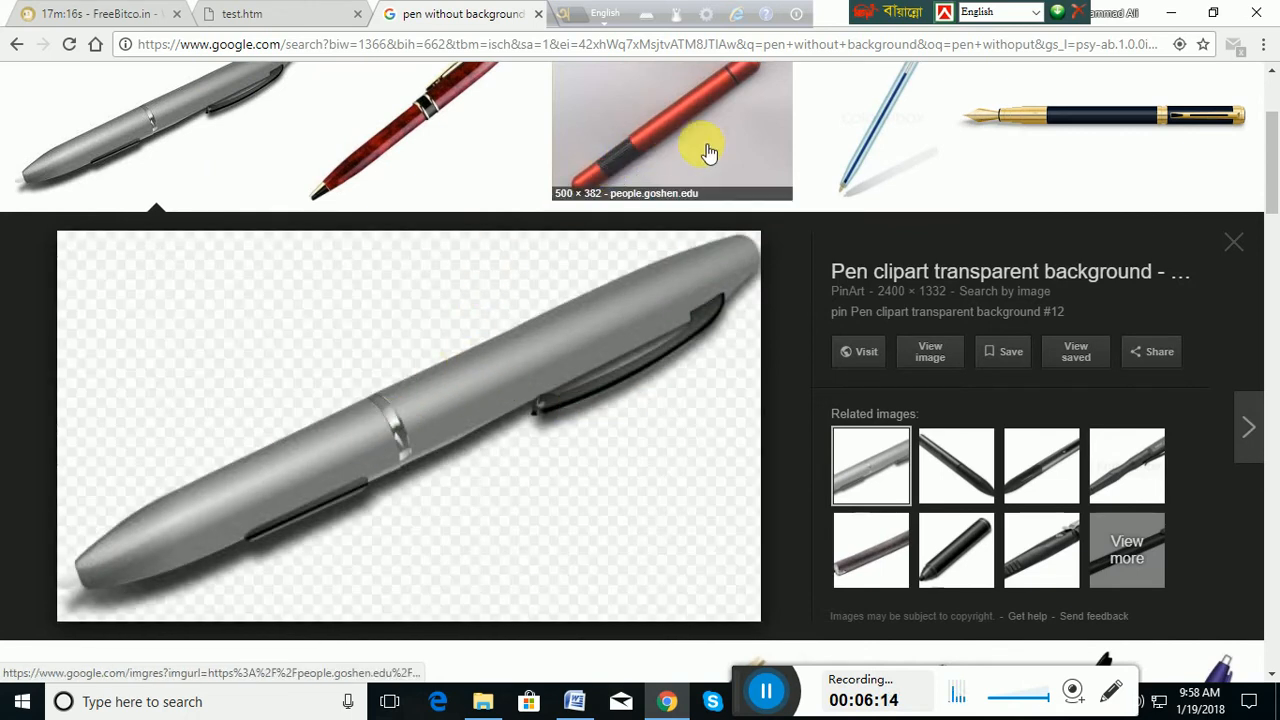
left_click(1168, 130)
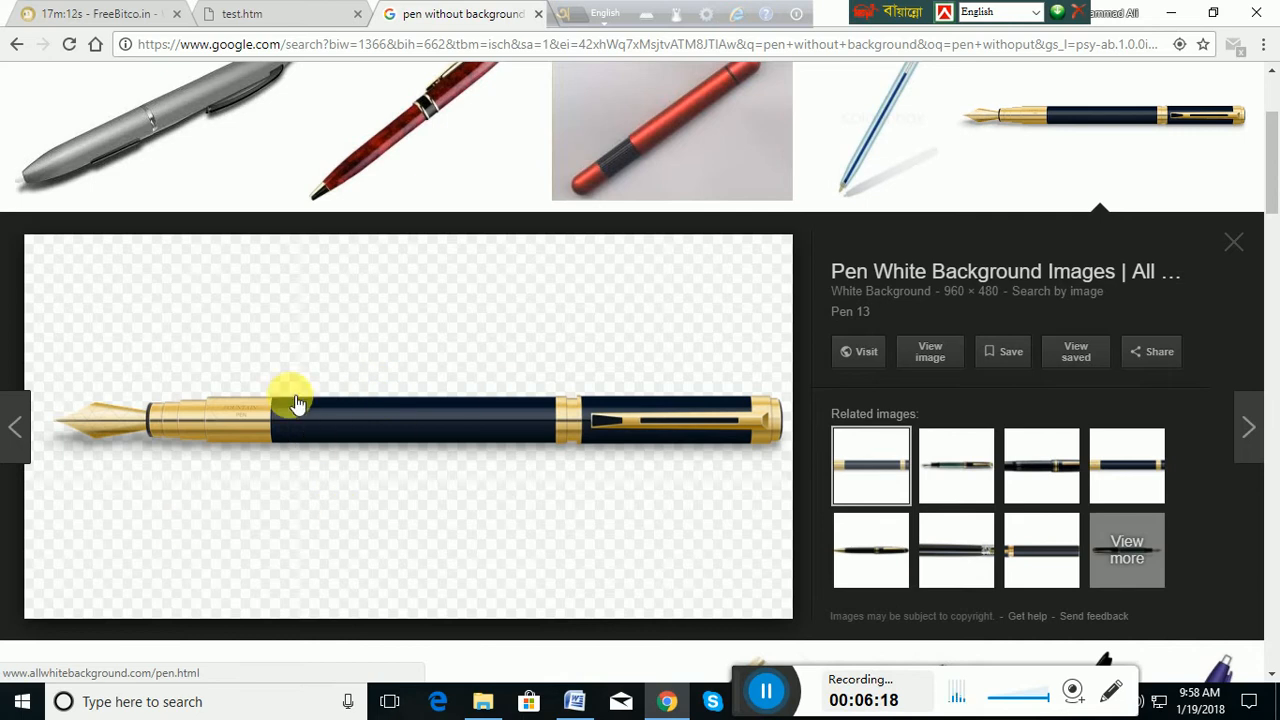
left_click(208, 107)
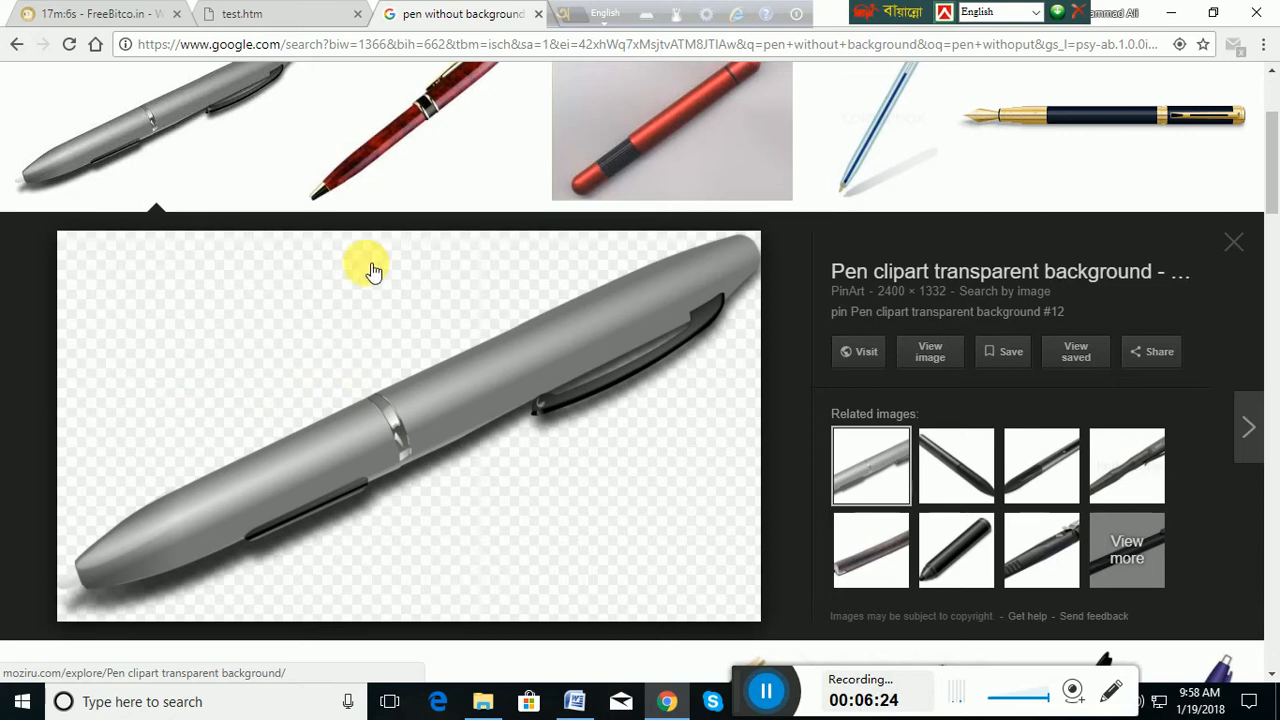
left_click(397, 117)
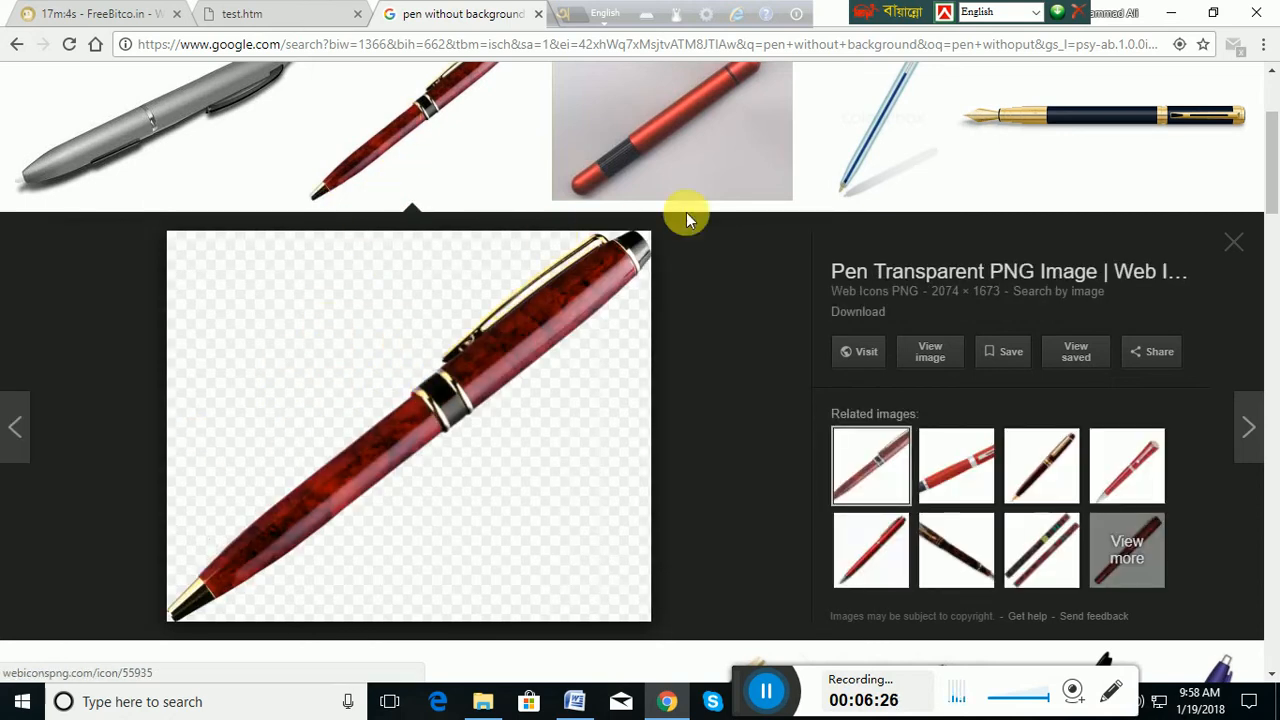
left_click(851, 157)
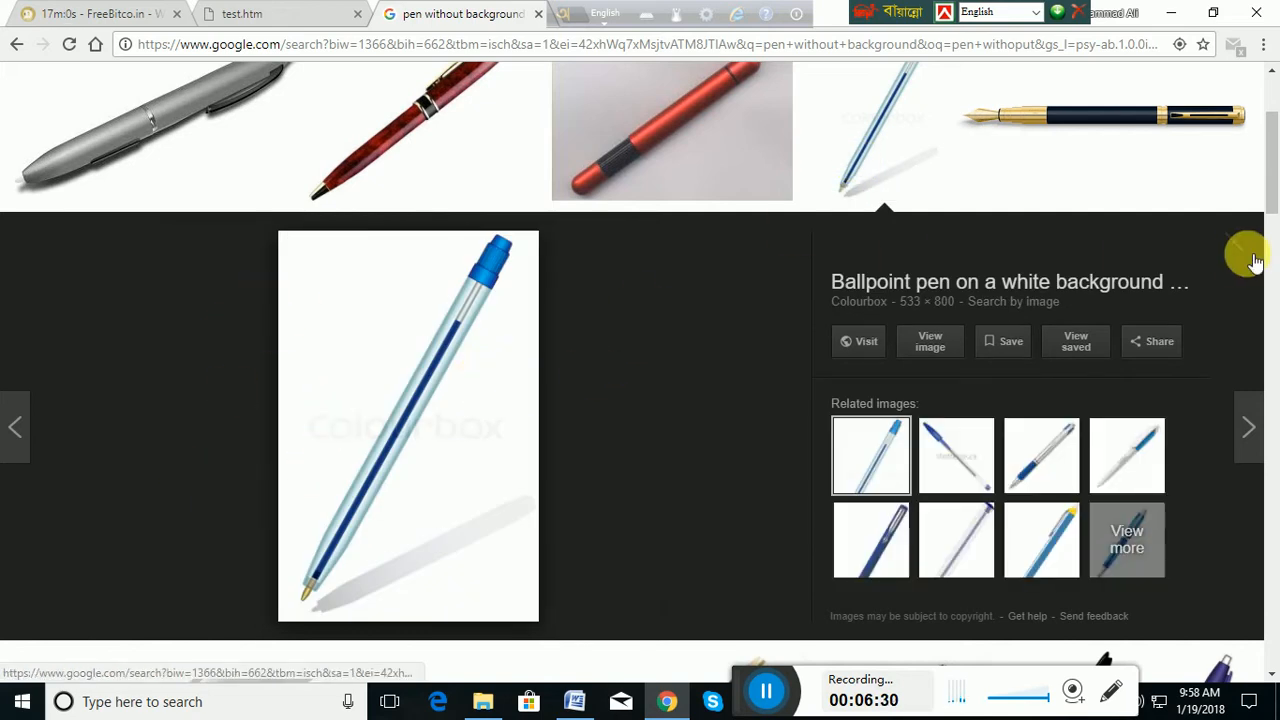
left_click(1113, 155)
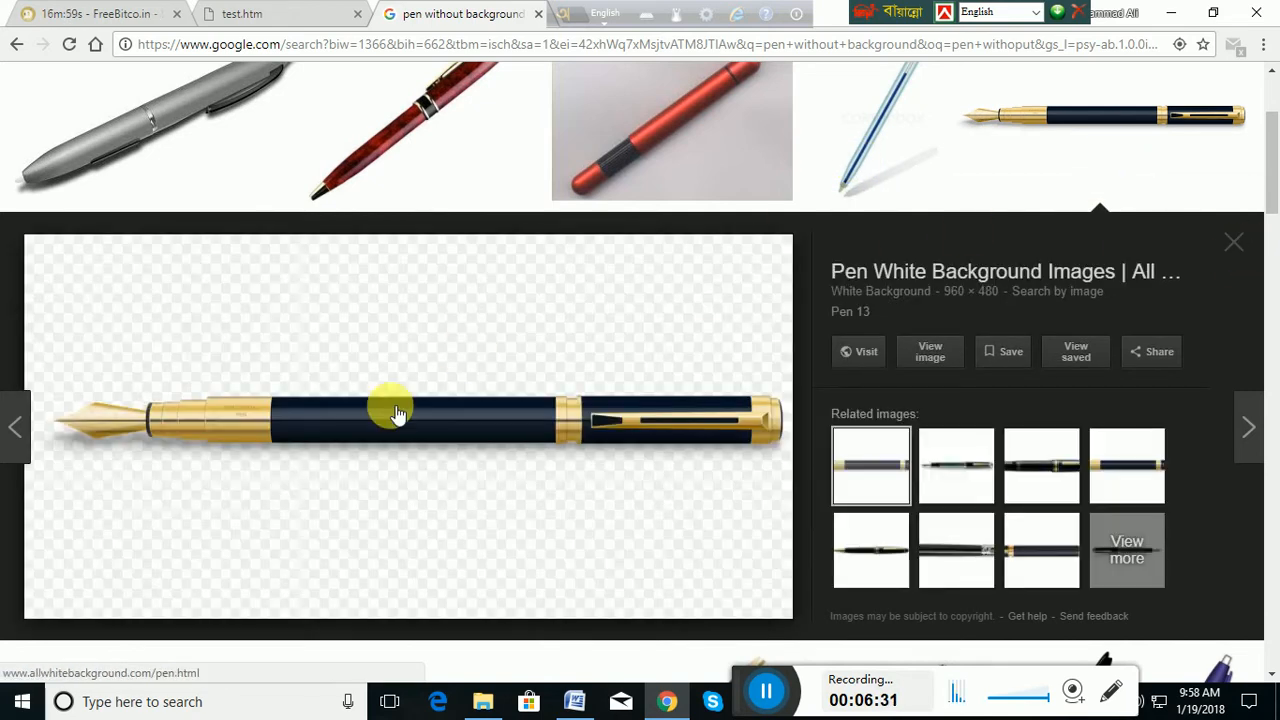
left_click(1250, 425)
left_click(1250, 425)
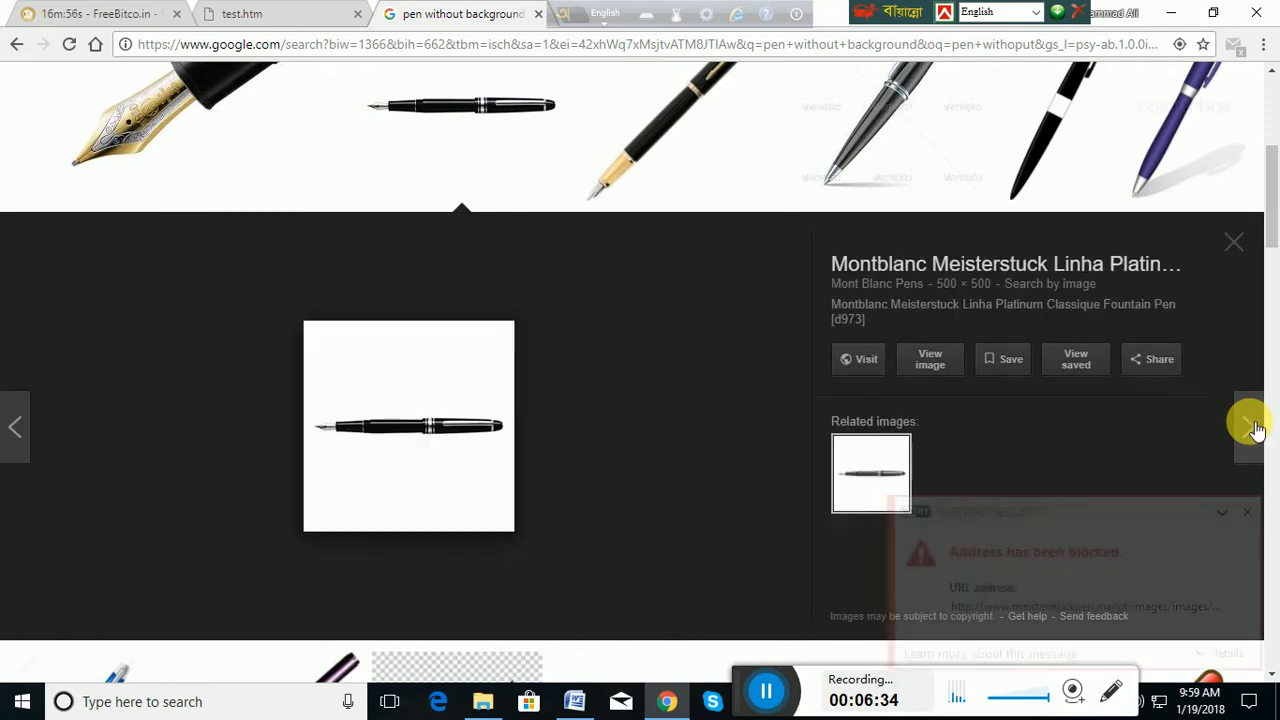
left_click(1250, 425)
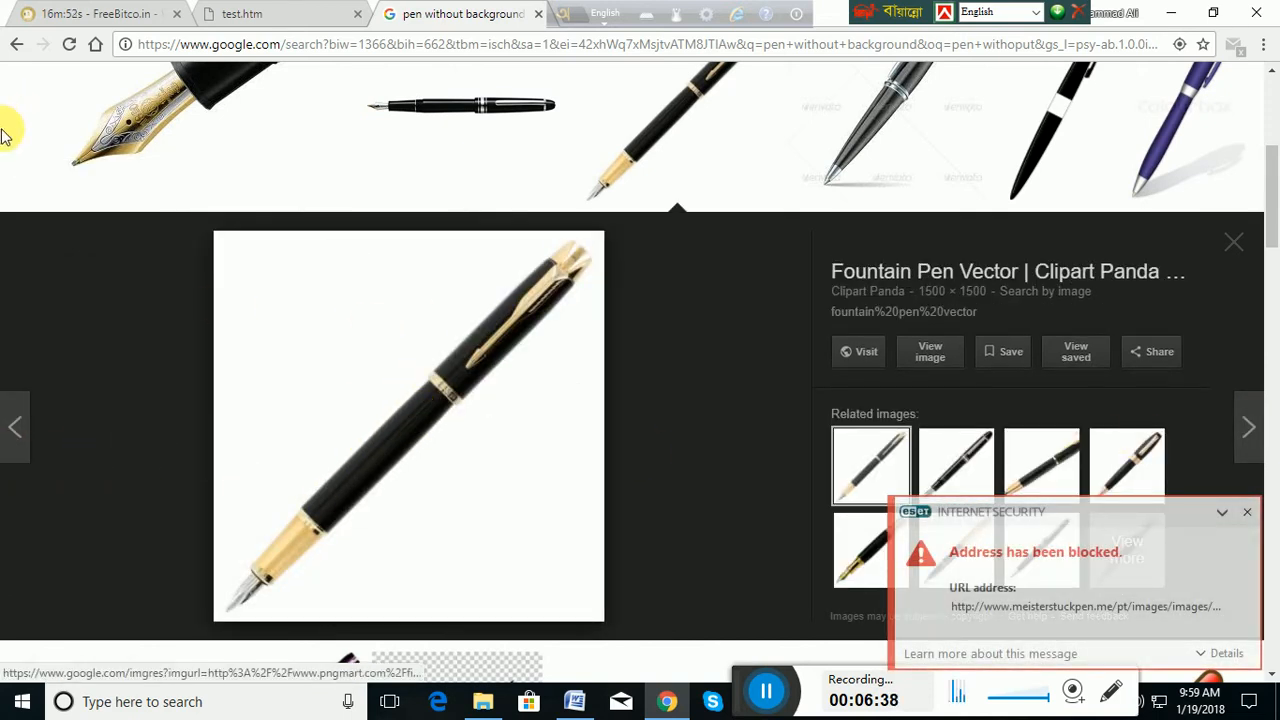
- Open the preview of the fountain pen nib with the transparent background, copy the image, and close the preview
left_click(180, 118)
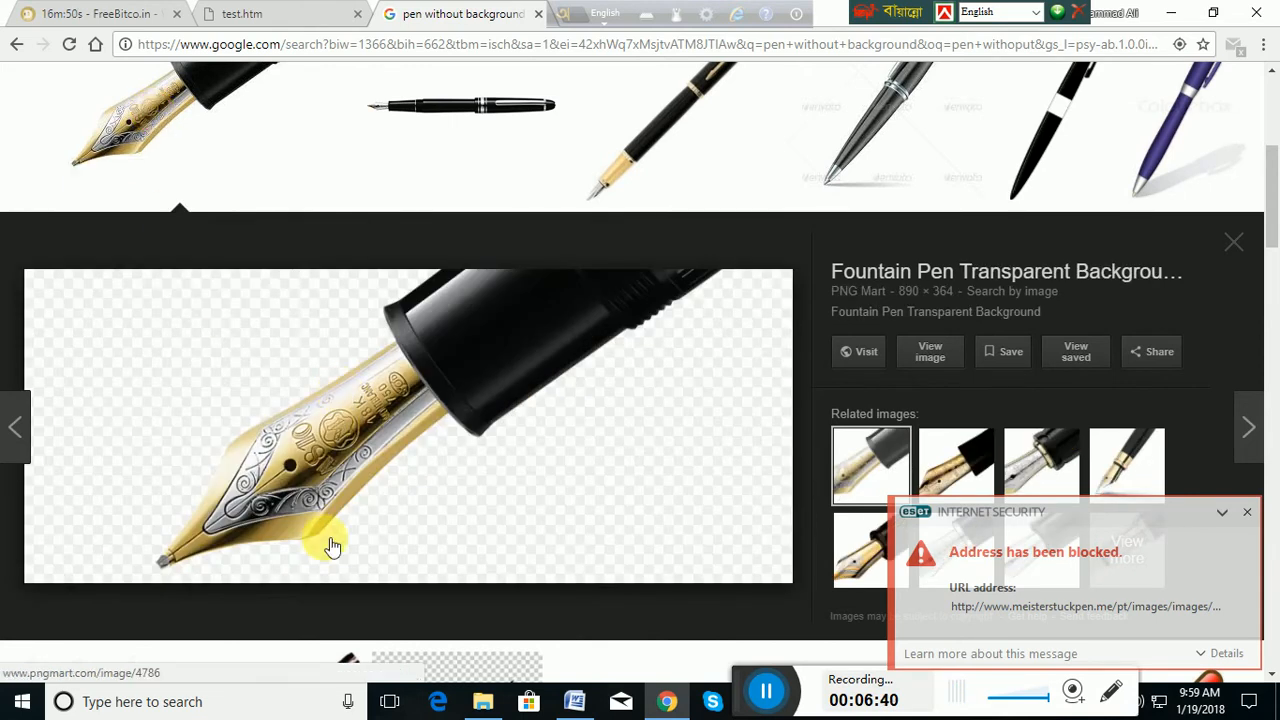
scroll(528, 463, "up", 3)
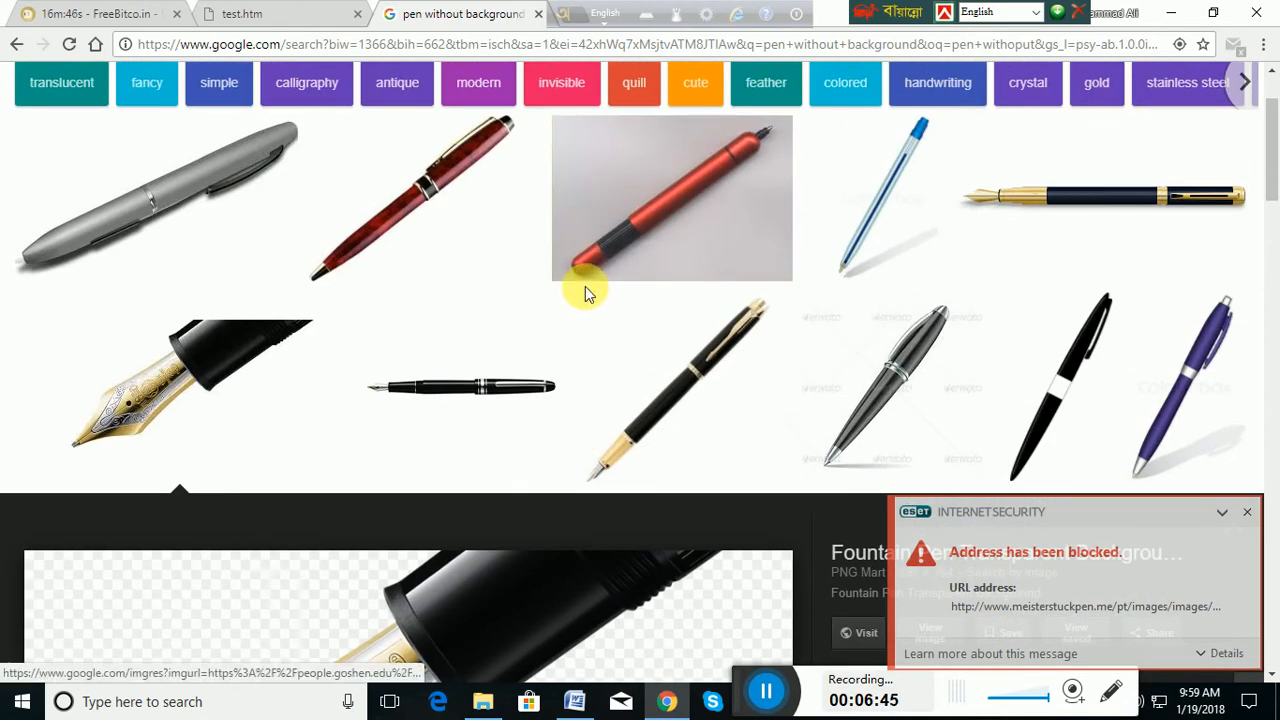
scroll(471, 360, "down", 3)
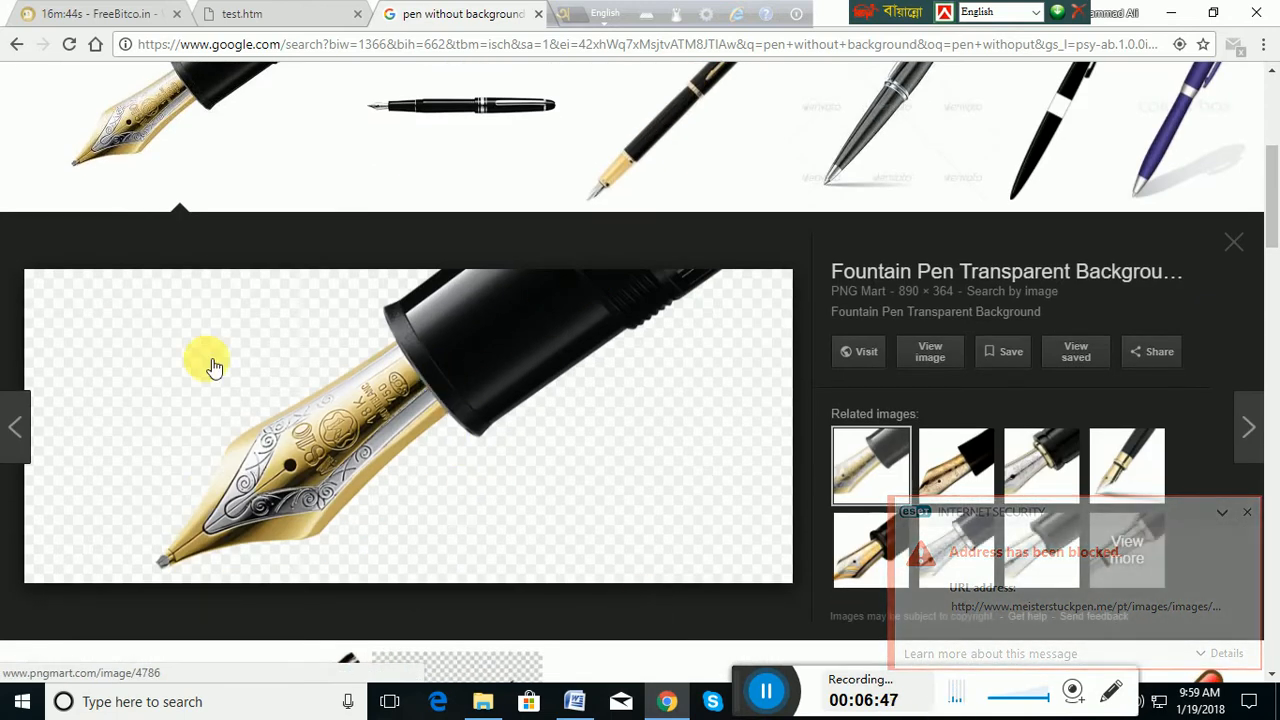
right_click(519, 397)
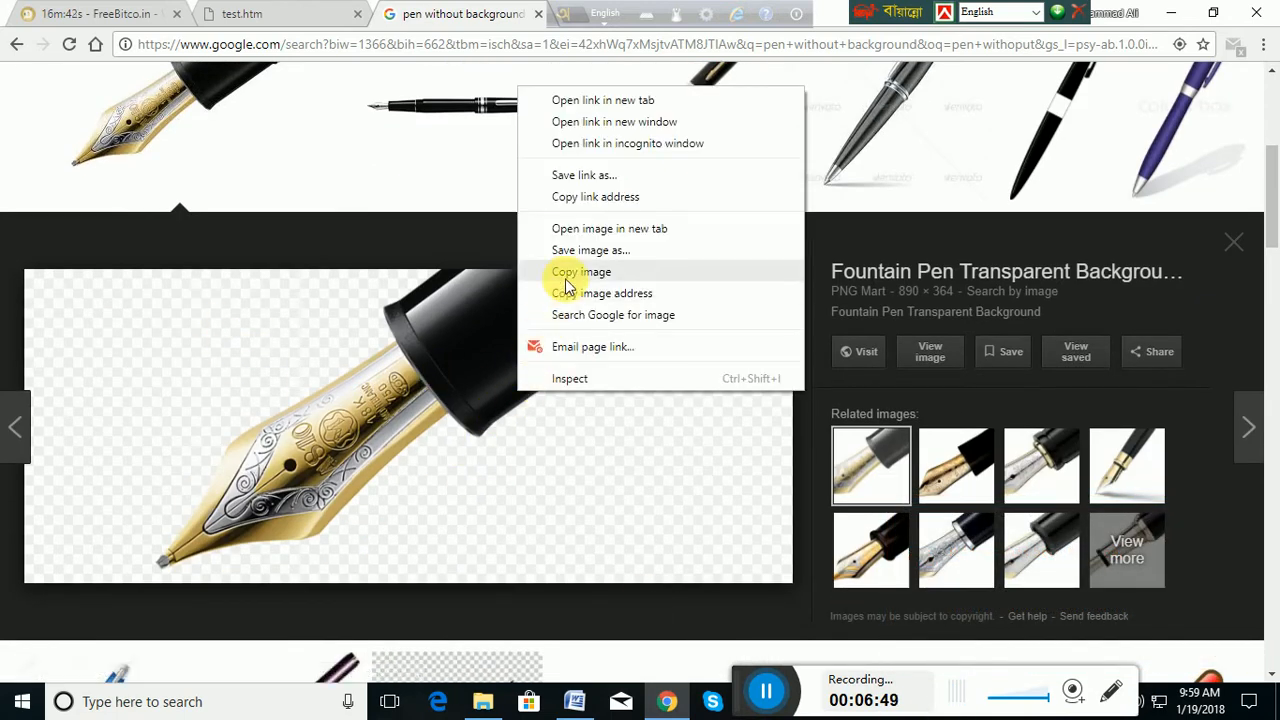
left_click(1249, 250)
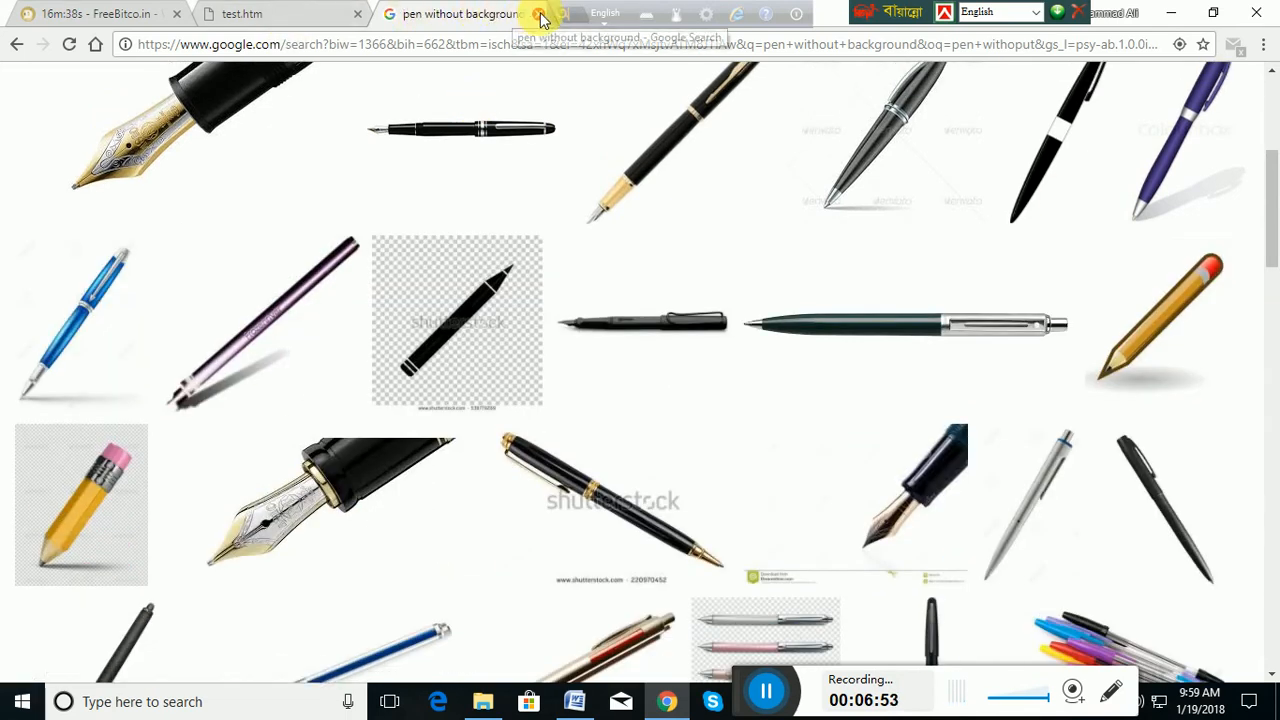
- Close the image search, switch to Word, paste the fountain pen image below the heading, and scale it down proportionally
left_click(539, 15)
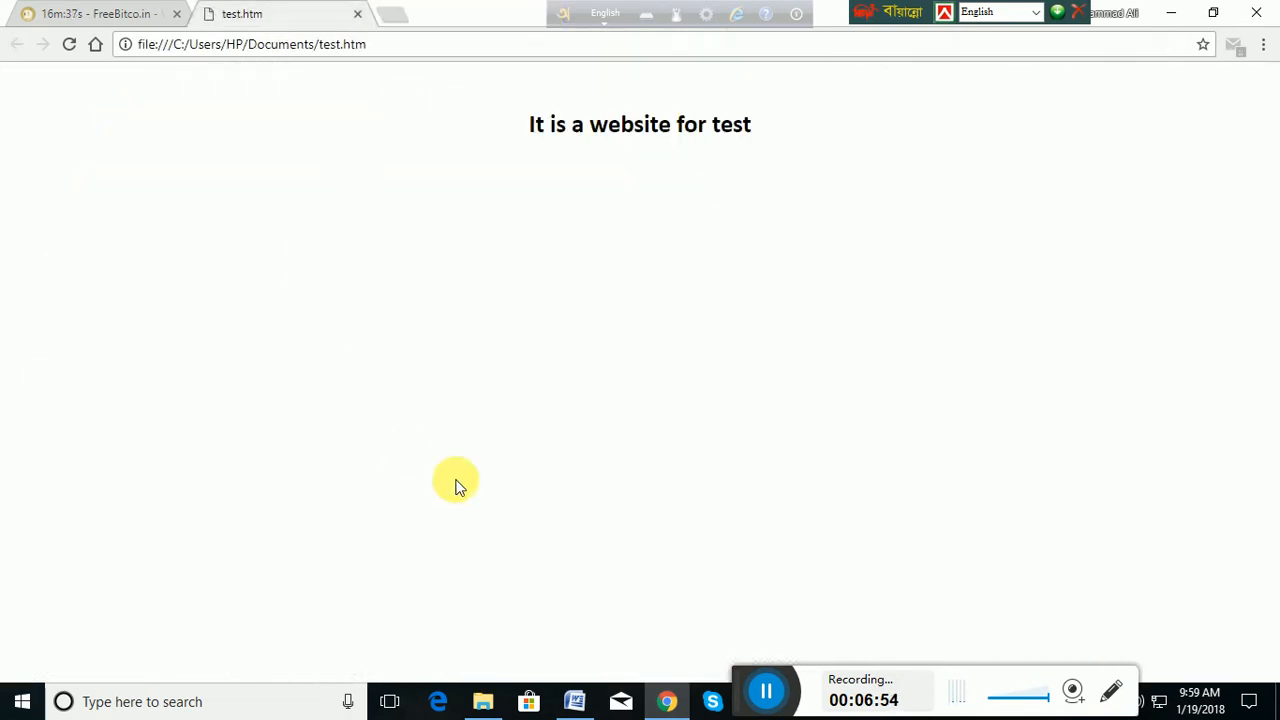
left_click(575, 703)
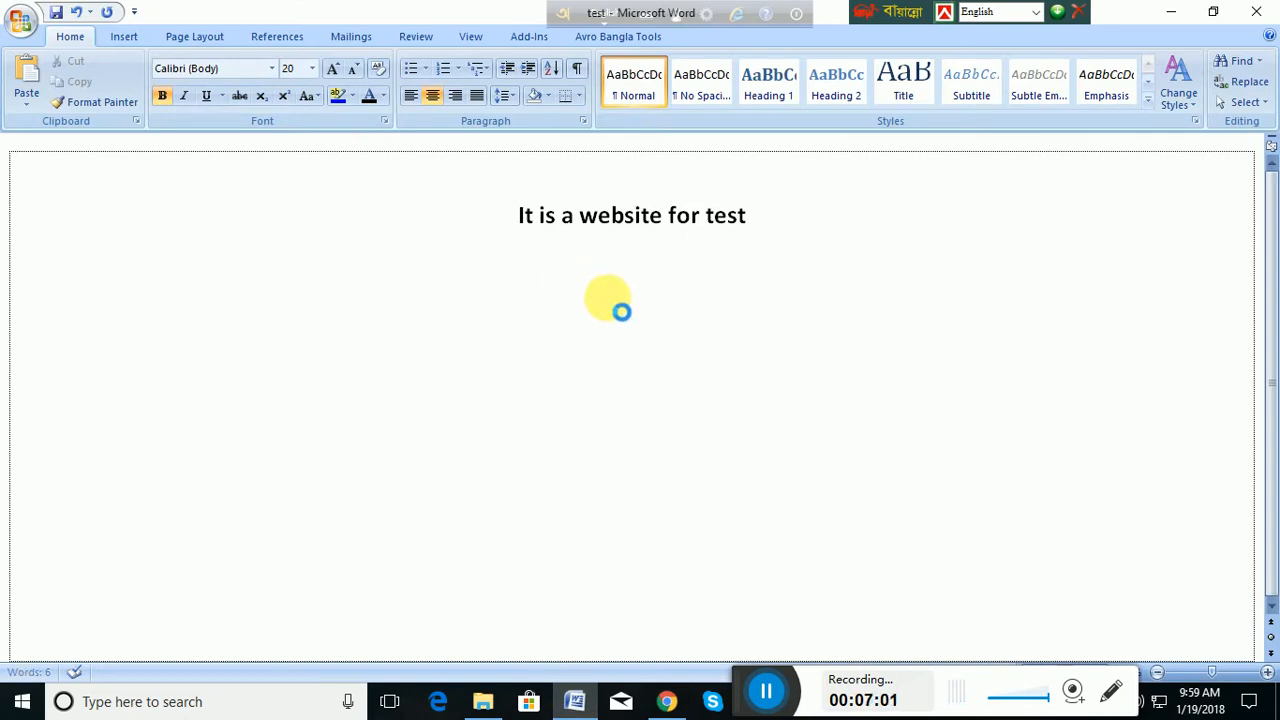
key("ctrl+v")
left_click(680, 433)
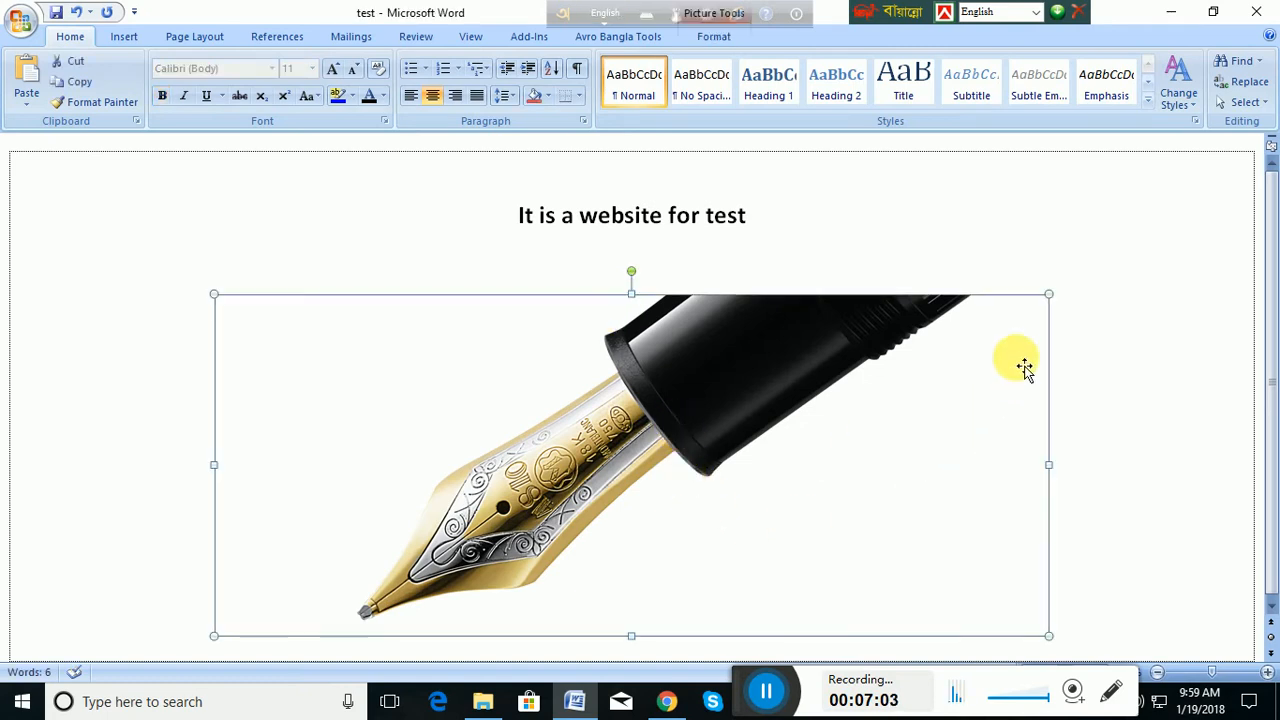
left_click_drag(1049, 295, 229, 429)
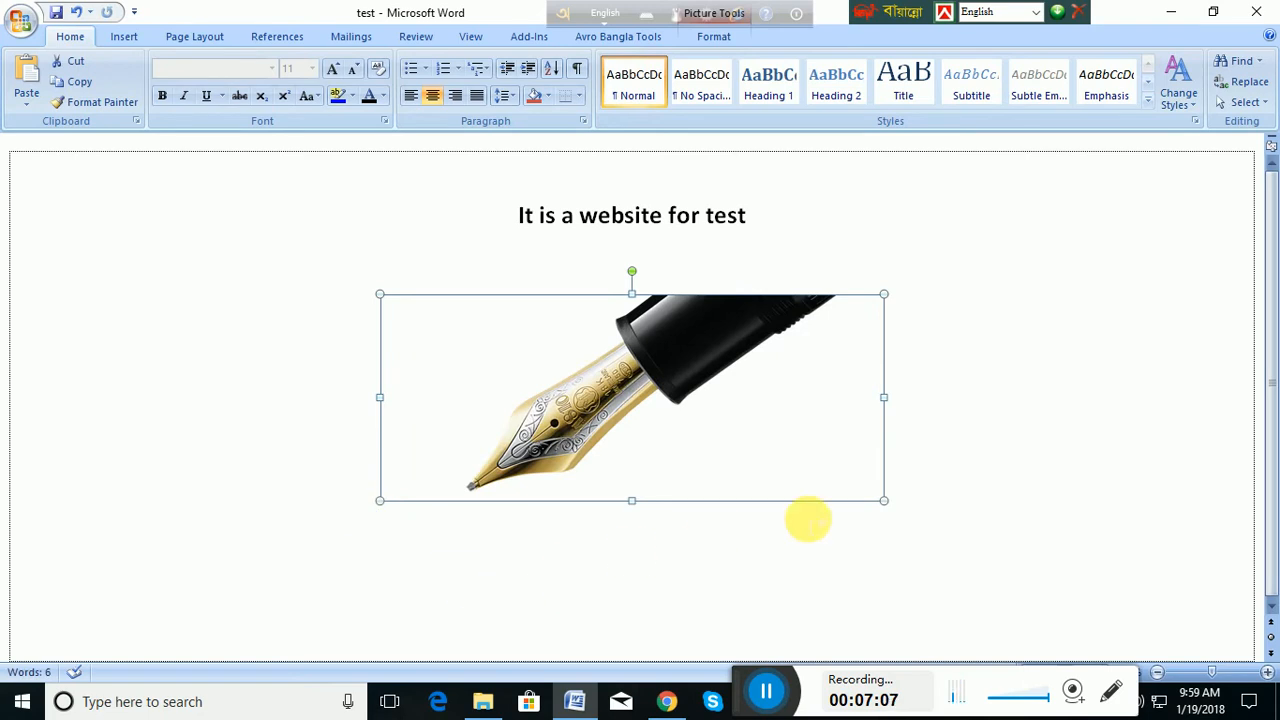
- Shrink the fountain pen picture proportionally to a small size below the heading and deselect it
left_click_drag(889, 509, 595, 410)
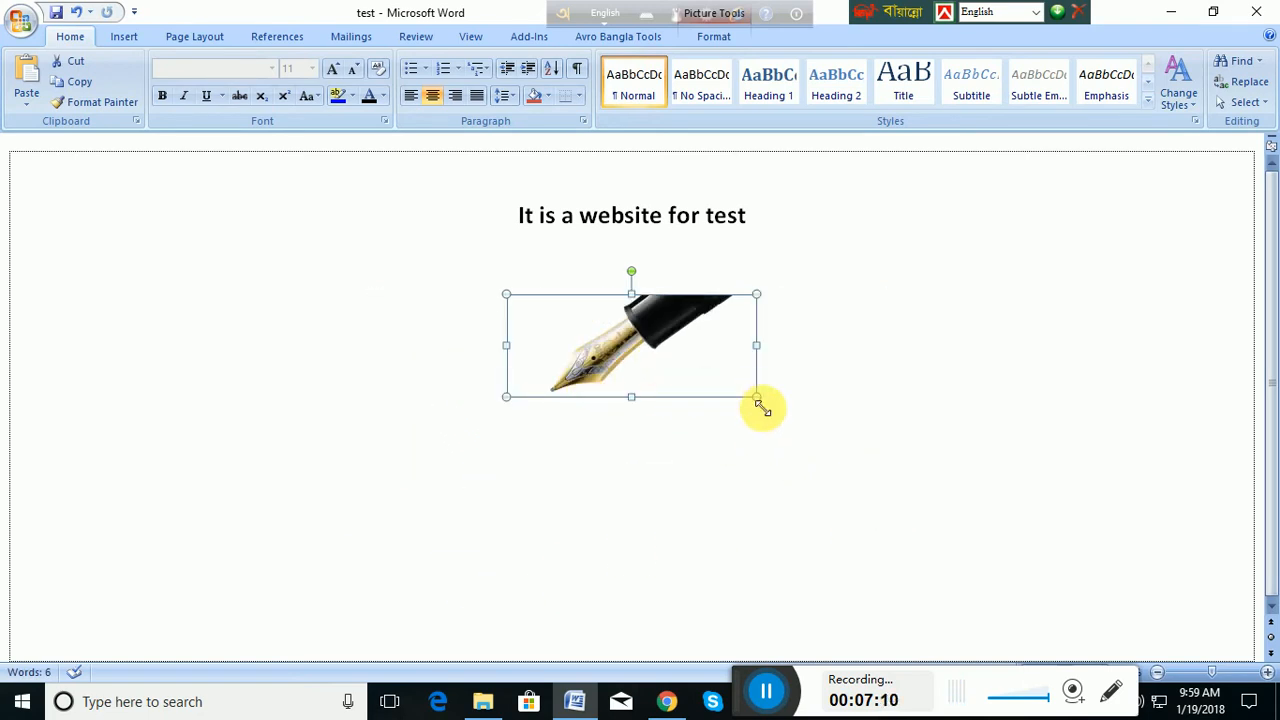
left_click_drag(756, 397, 665, 367)
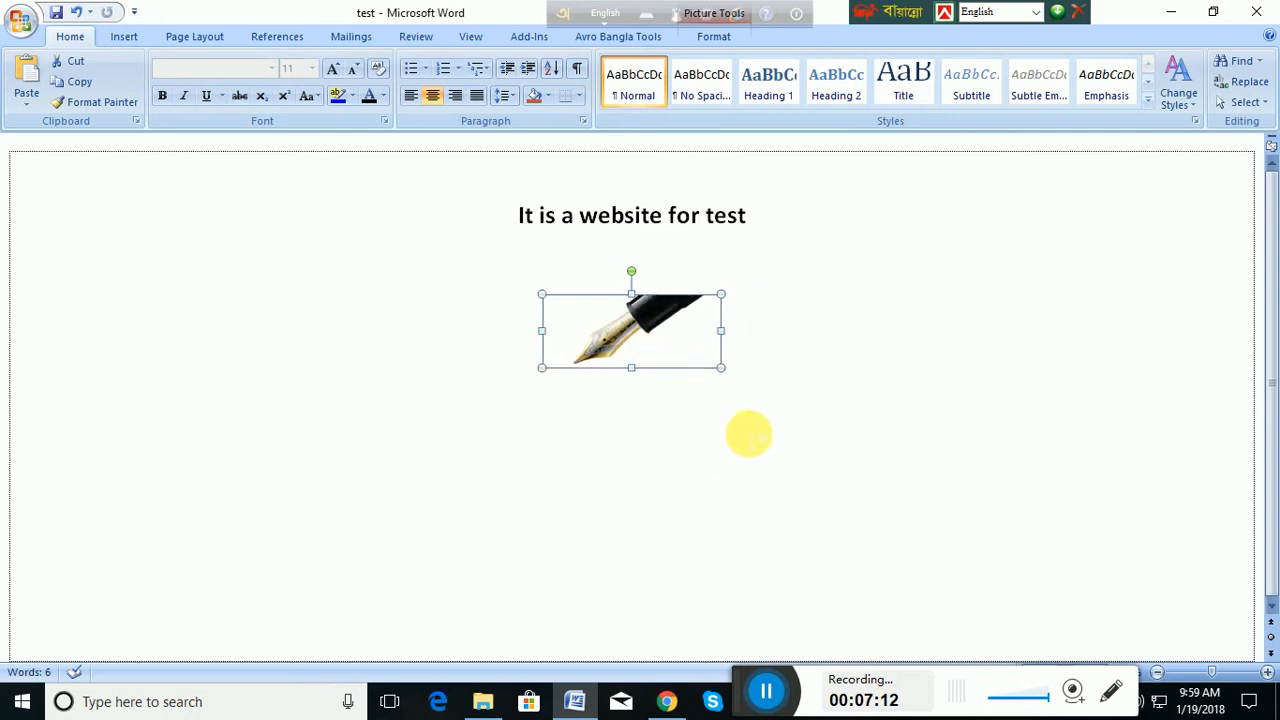
left_click(650, 413)
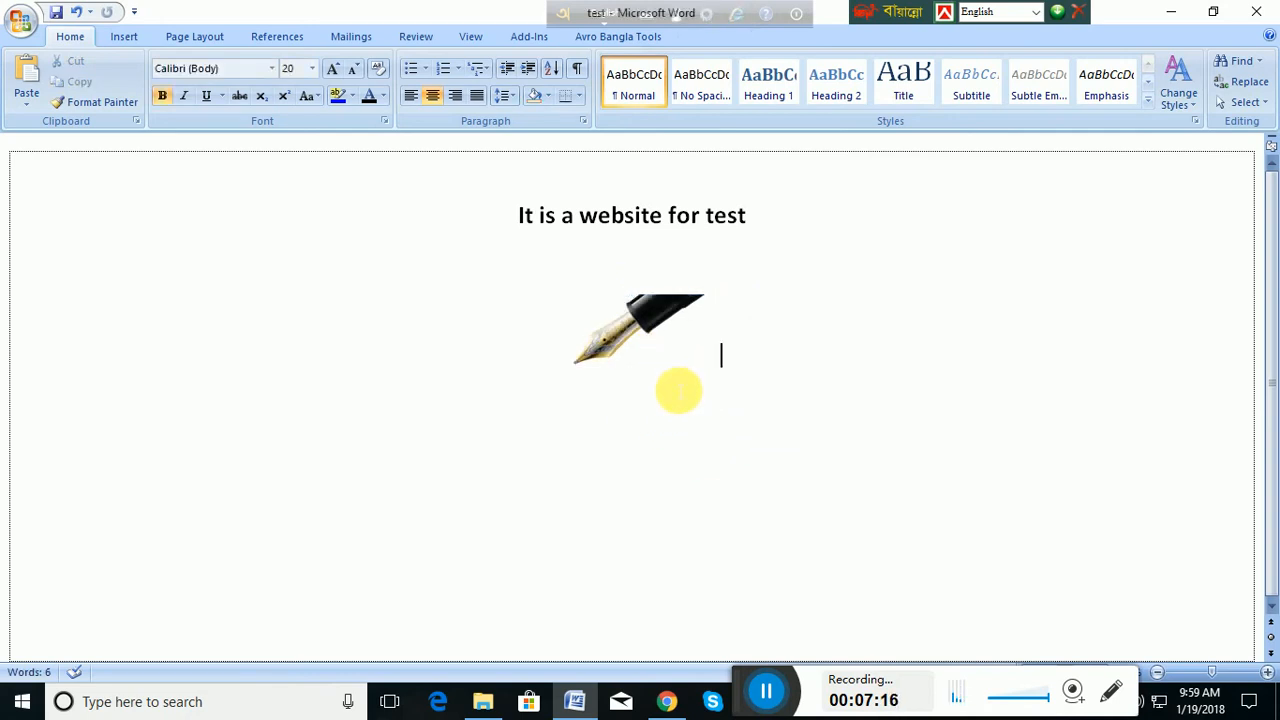
- Switch to Chrome, reopen the recently closed tabs, and examine the WordArt logo on the contact.htm page
left_click(666, 701)
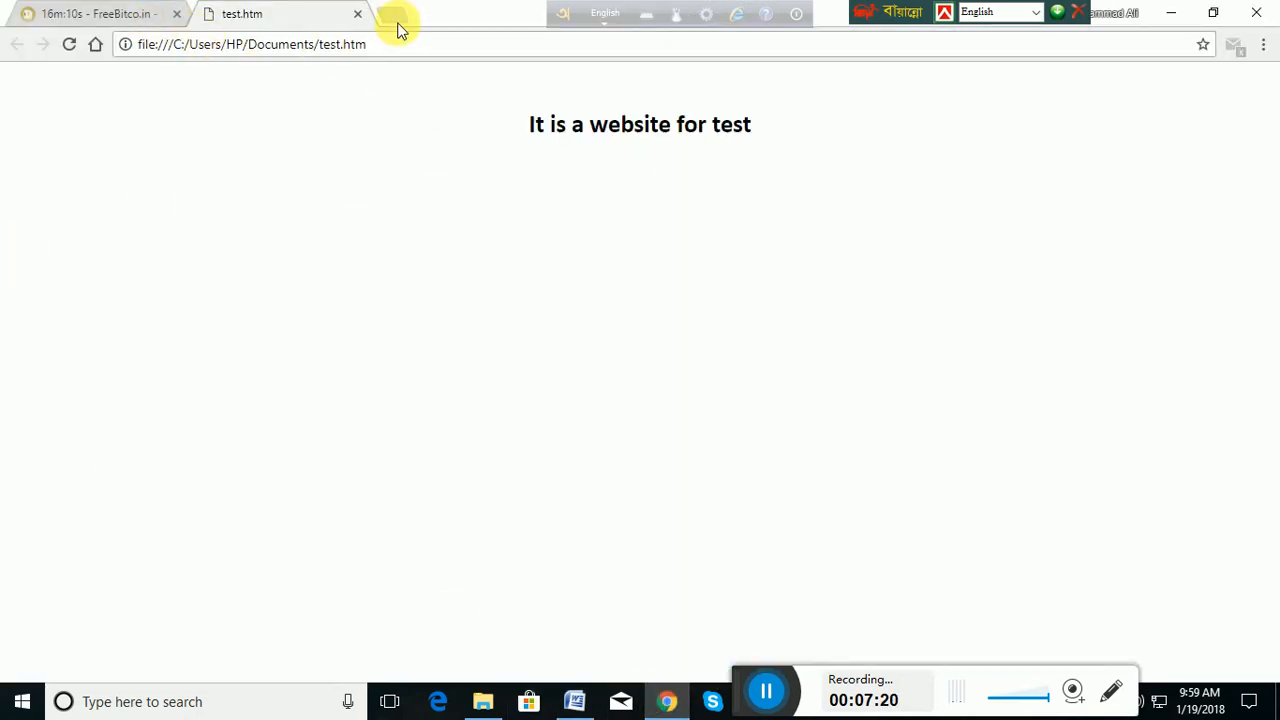
key("ctrl+shift+t")
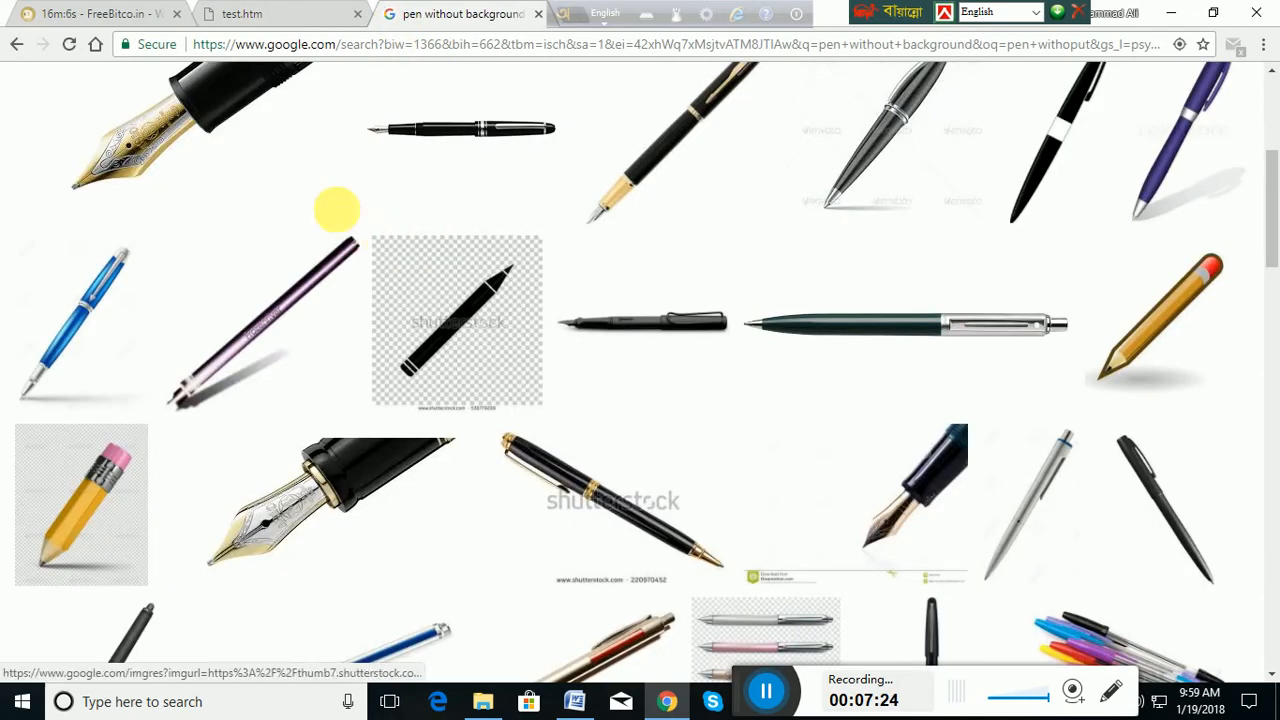
scroll(265, 213, "up", 4)
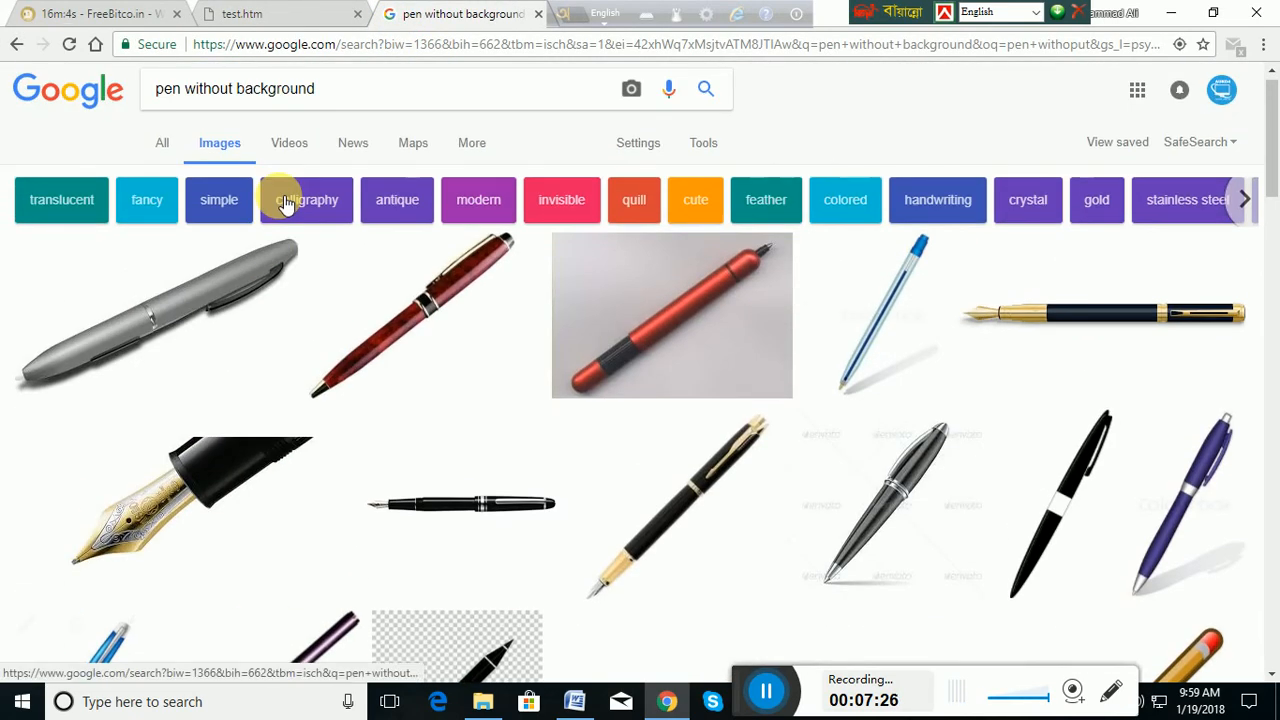
key("ctrl+shift+t")
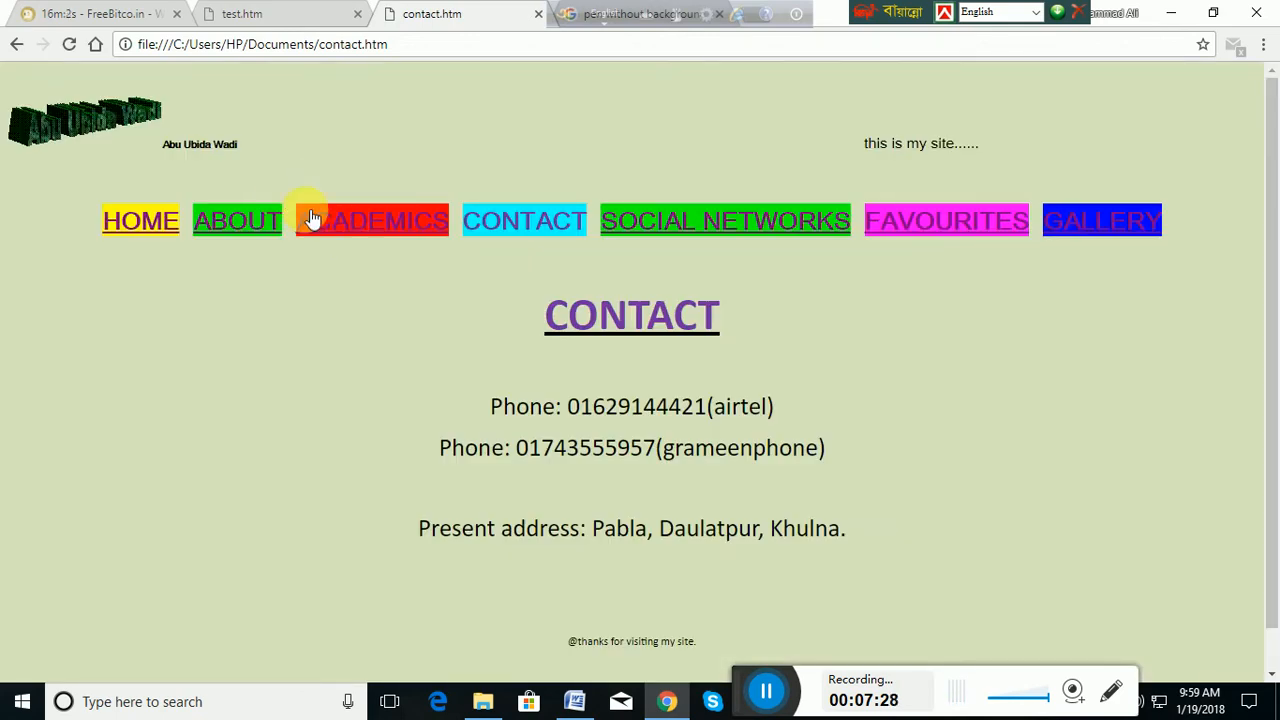
left_click_drag(105, 116, 188, 117)
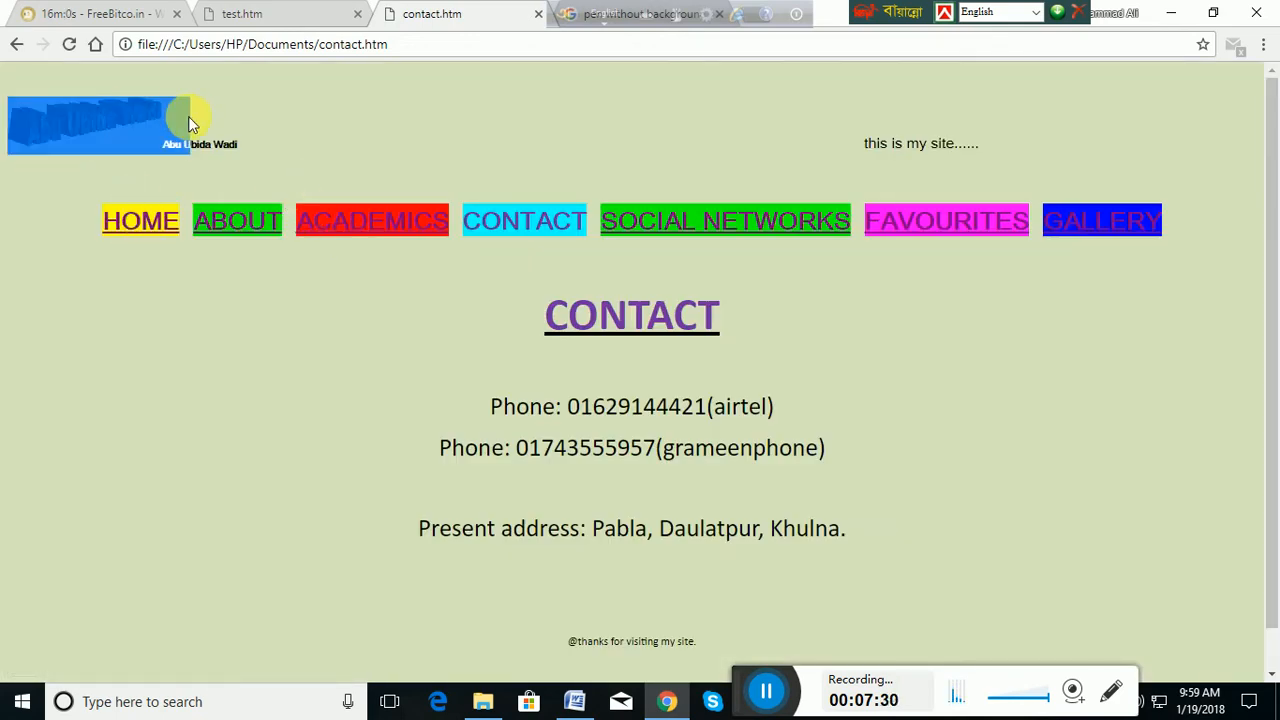
left_click(383, 106)
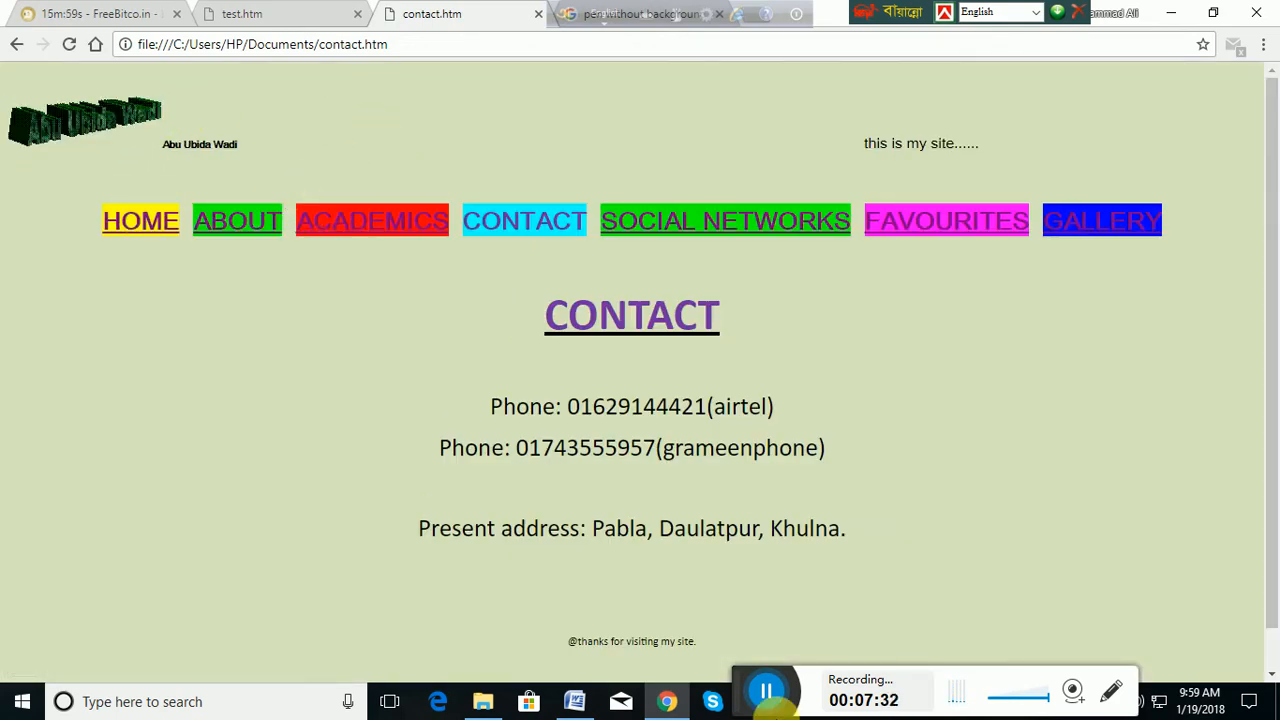
- Switch to Word and insert the WordArt text "test website" after the pen picture in the dark green slanted 3-D style
left_click(574, 701)
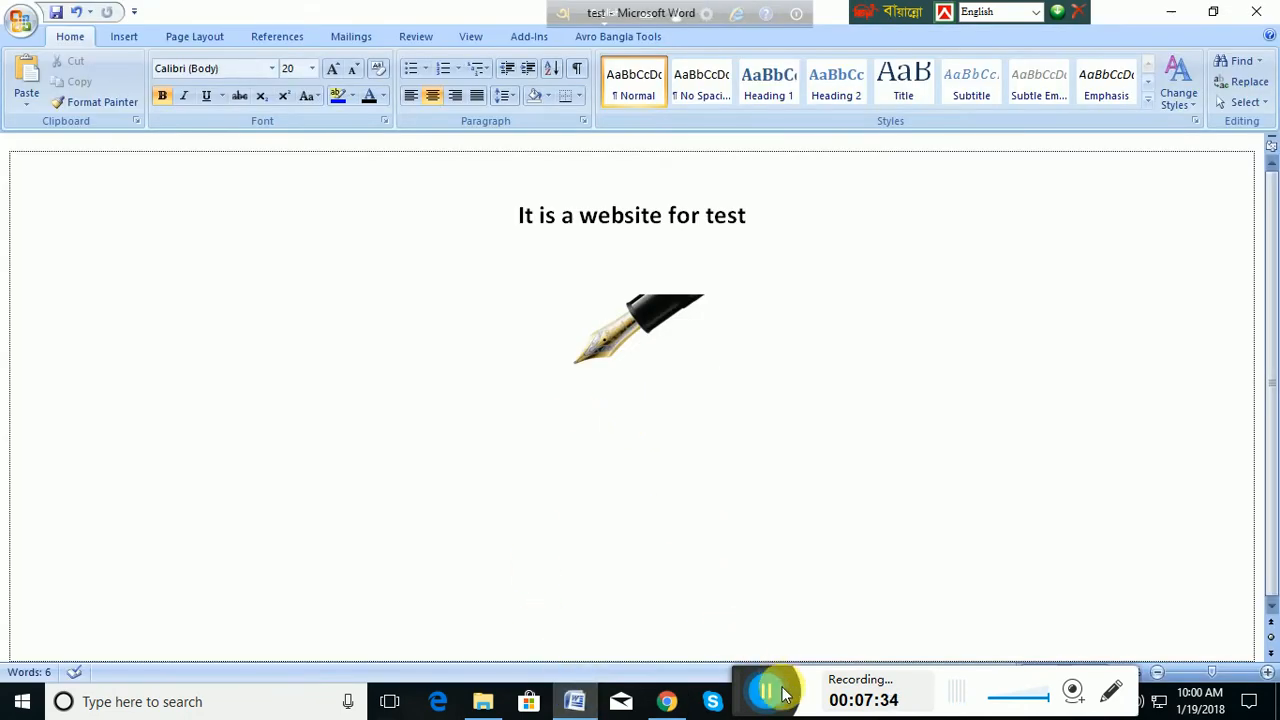
left_click_drag(771, 695, 423, 594)
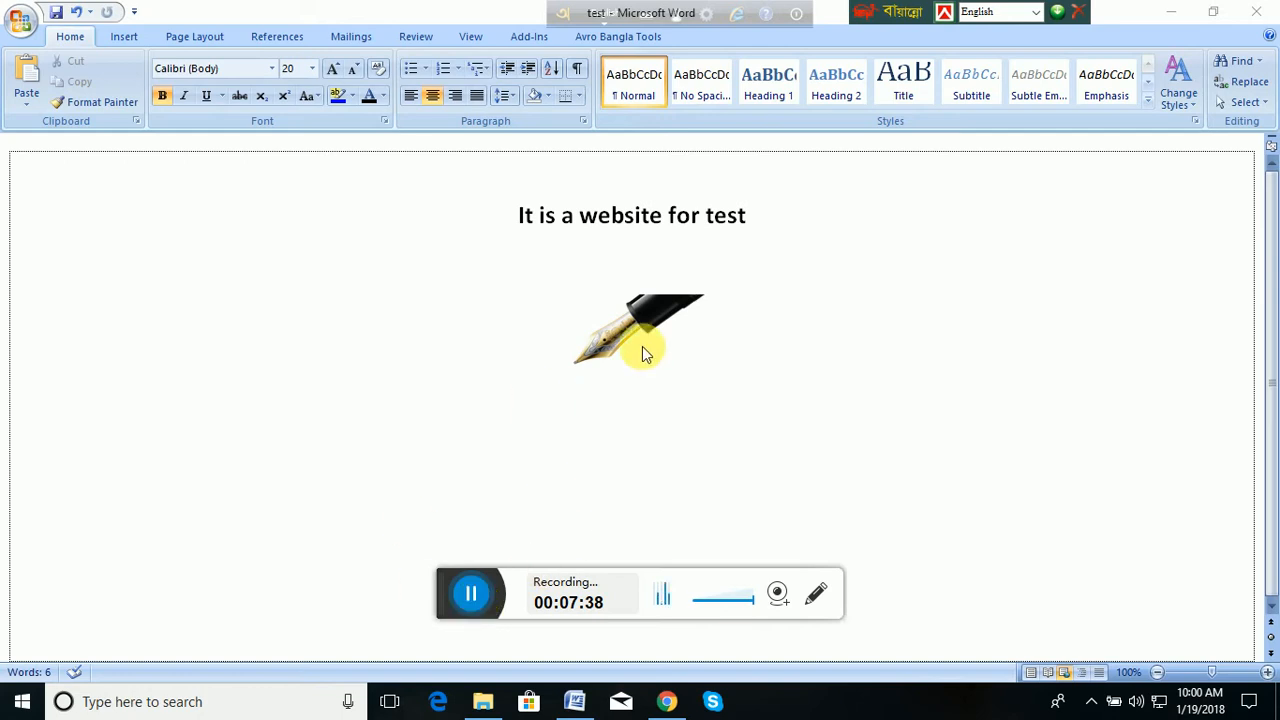
left_click(127, 38)
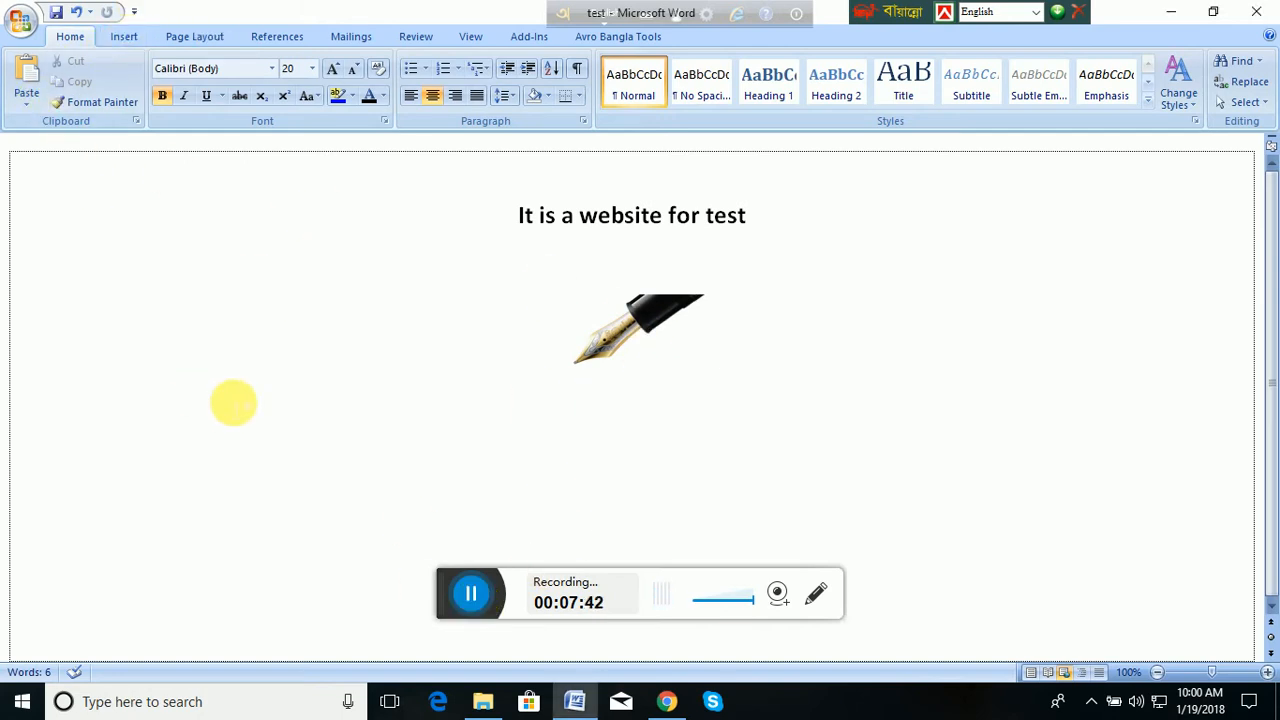
left_click(124, 38)
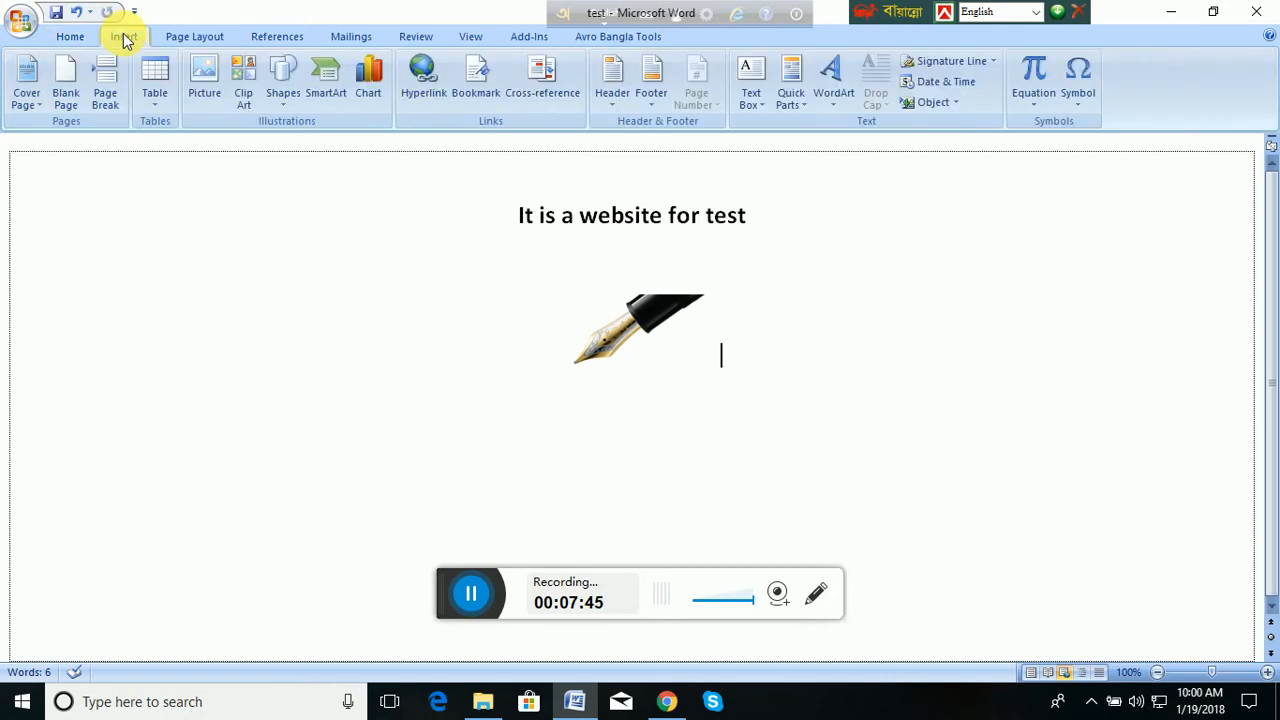
left_click(831, 95)
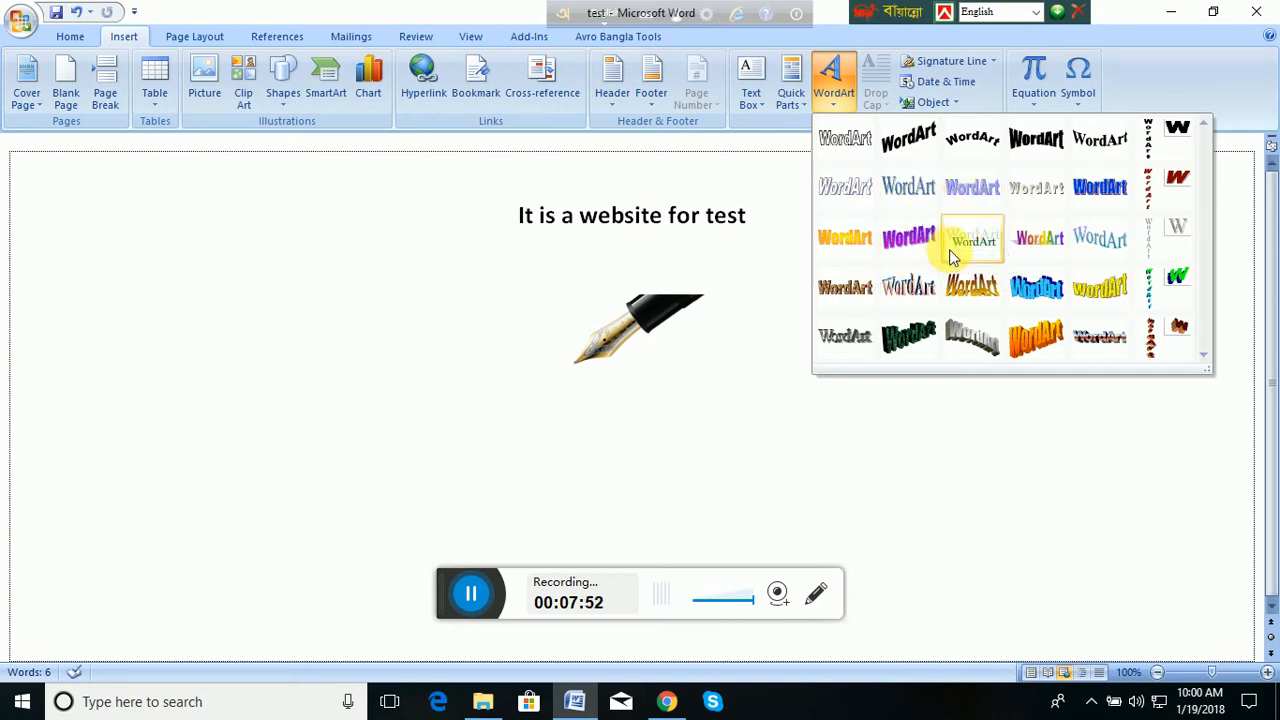
left_click(908, 334)
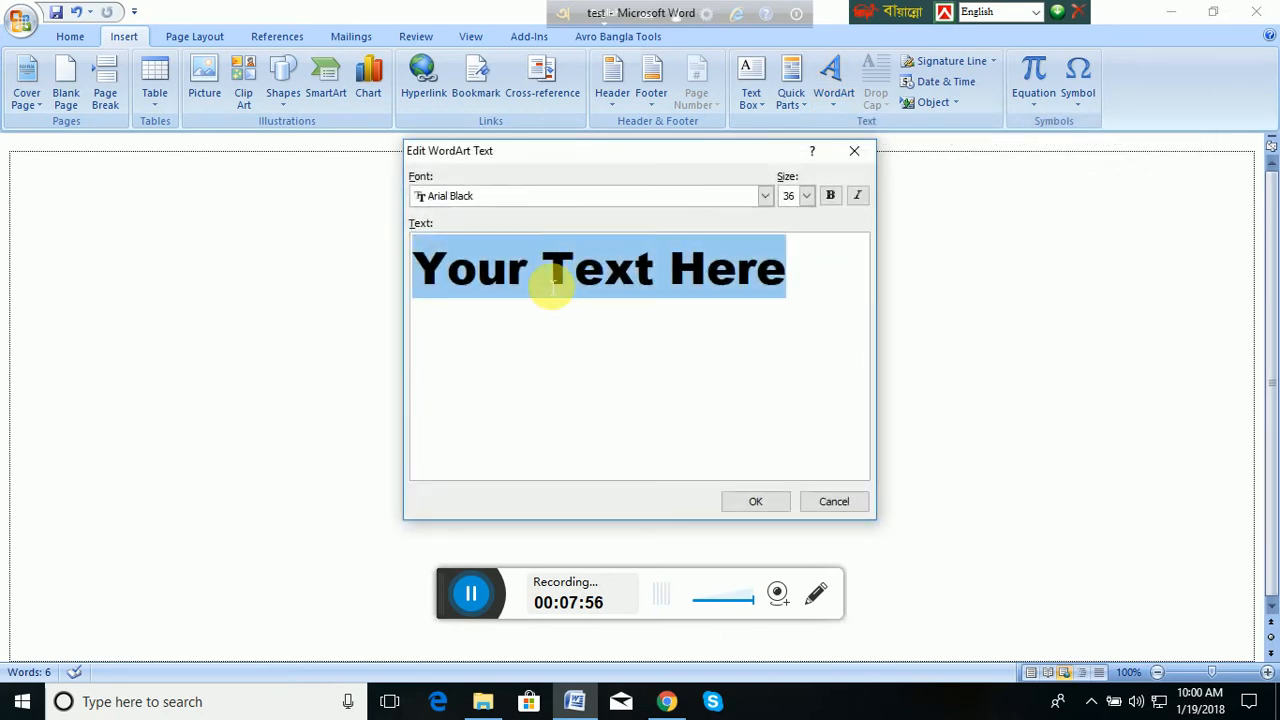
type("test website")
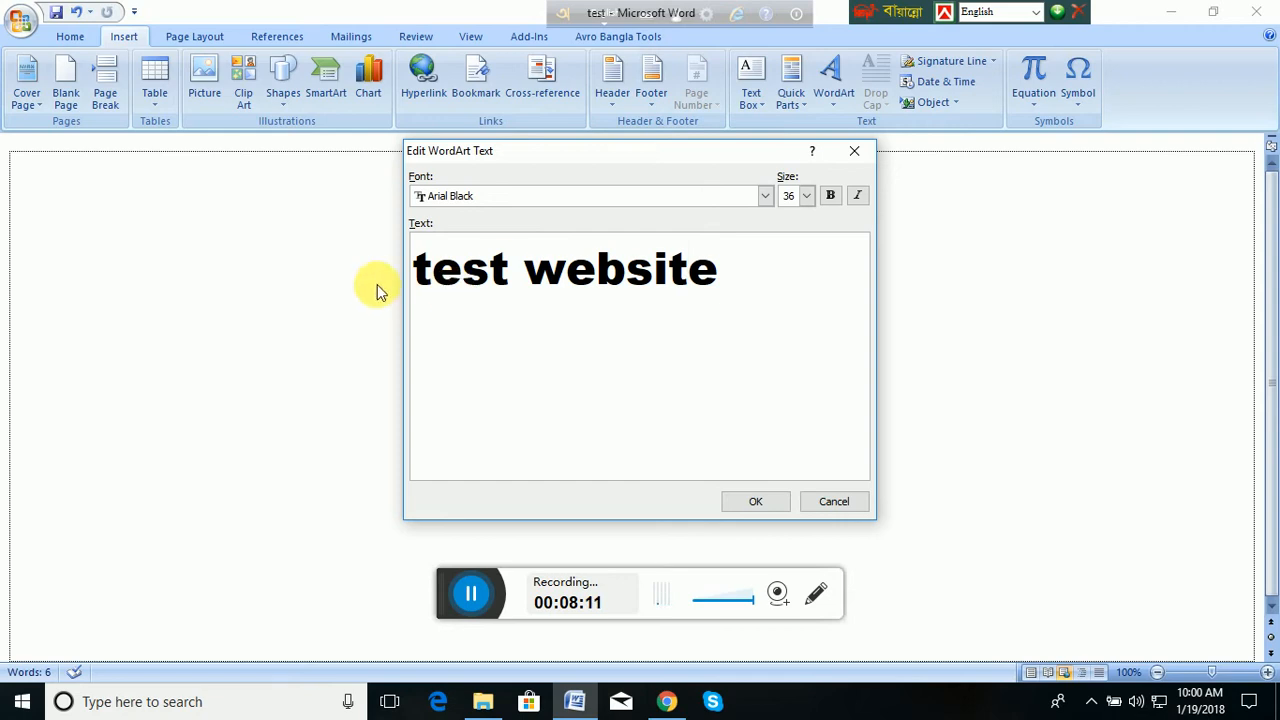
left_click(772, 507)
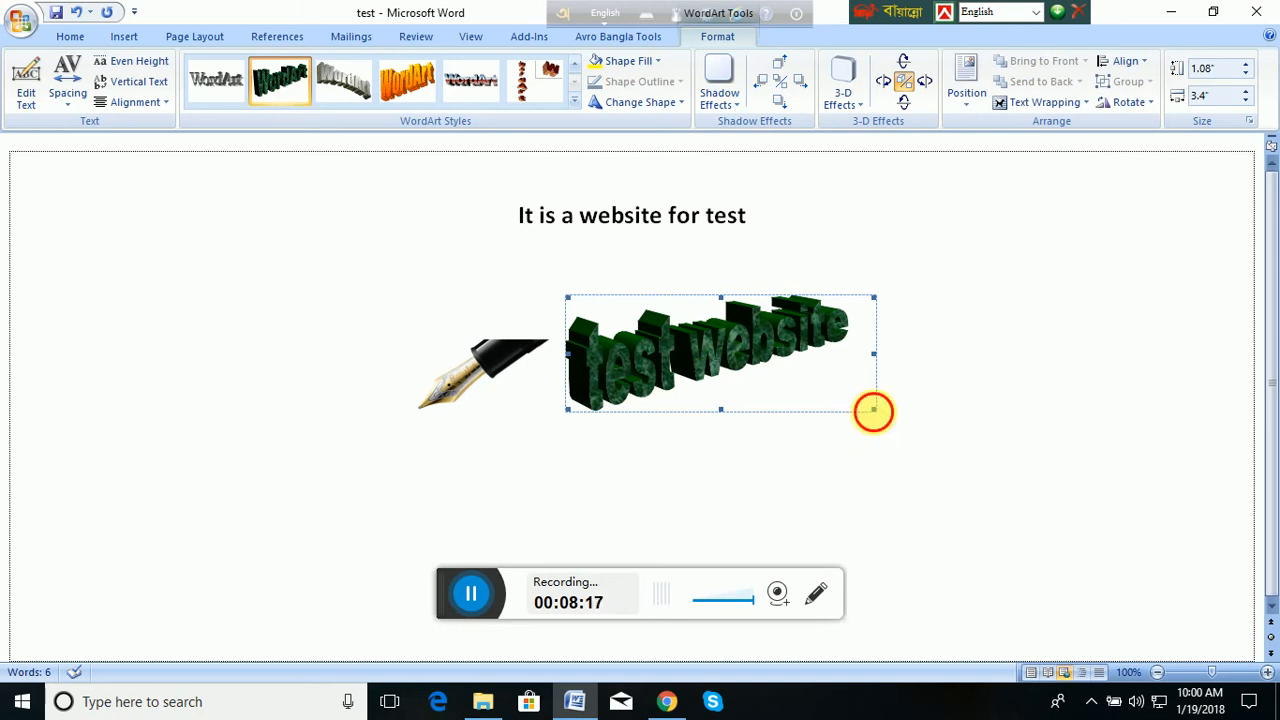
- Scale the "test website" WordArt down to about 0.35" by 1.68" and place the pen picture in front of it
left_click_drag(873, 410, 789, 354)
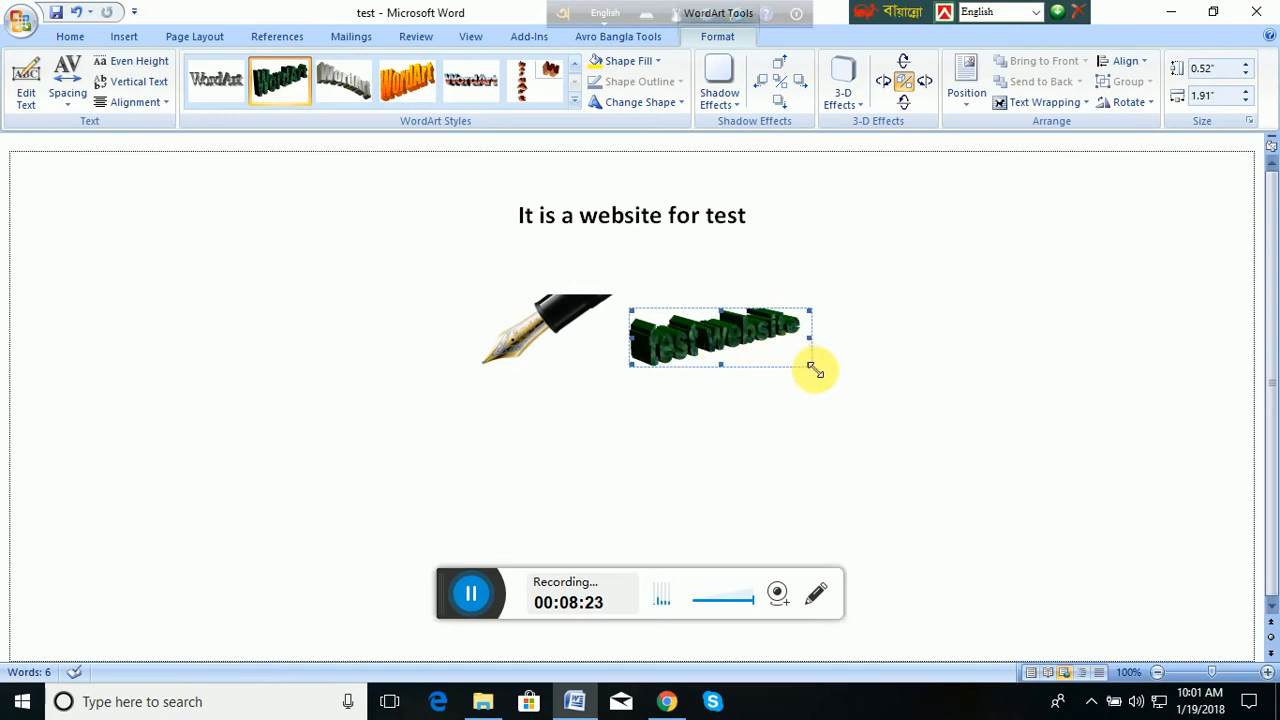
left_click_drag(815, 370, 643, 380)
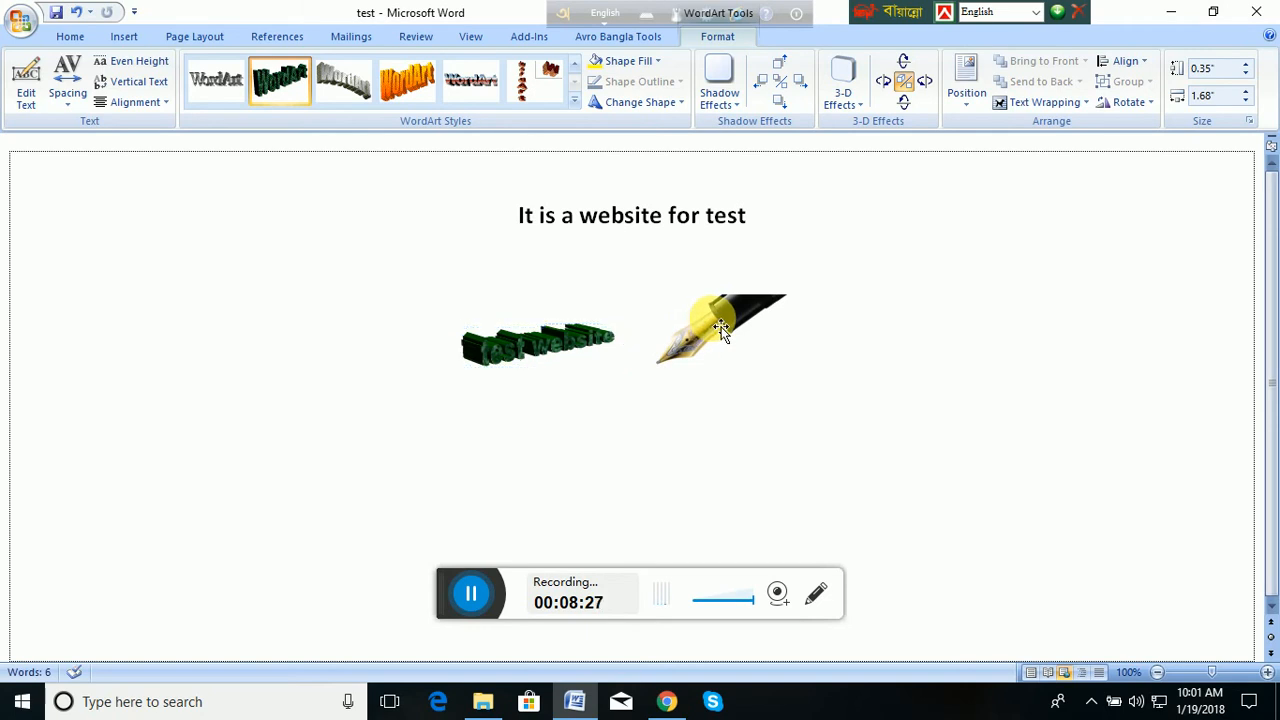
left_click_drag(714, 323, 490, 310)
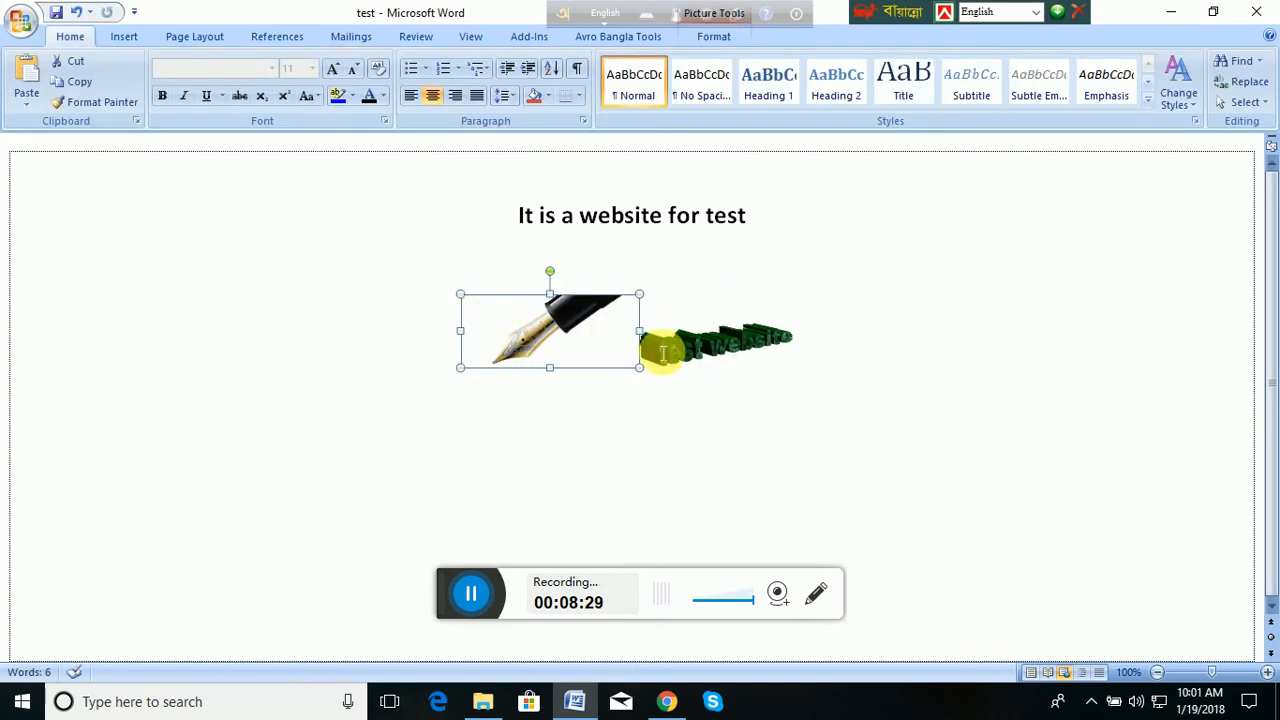
- Move the "test website" WordArt above the heading
left_click(650, 350)
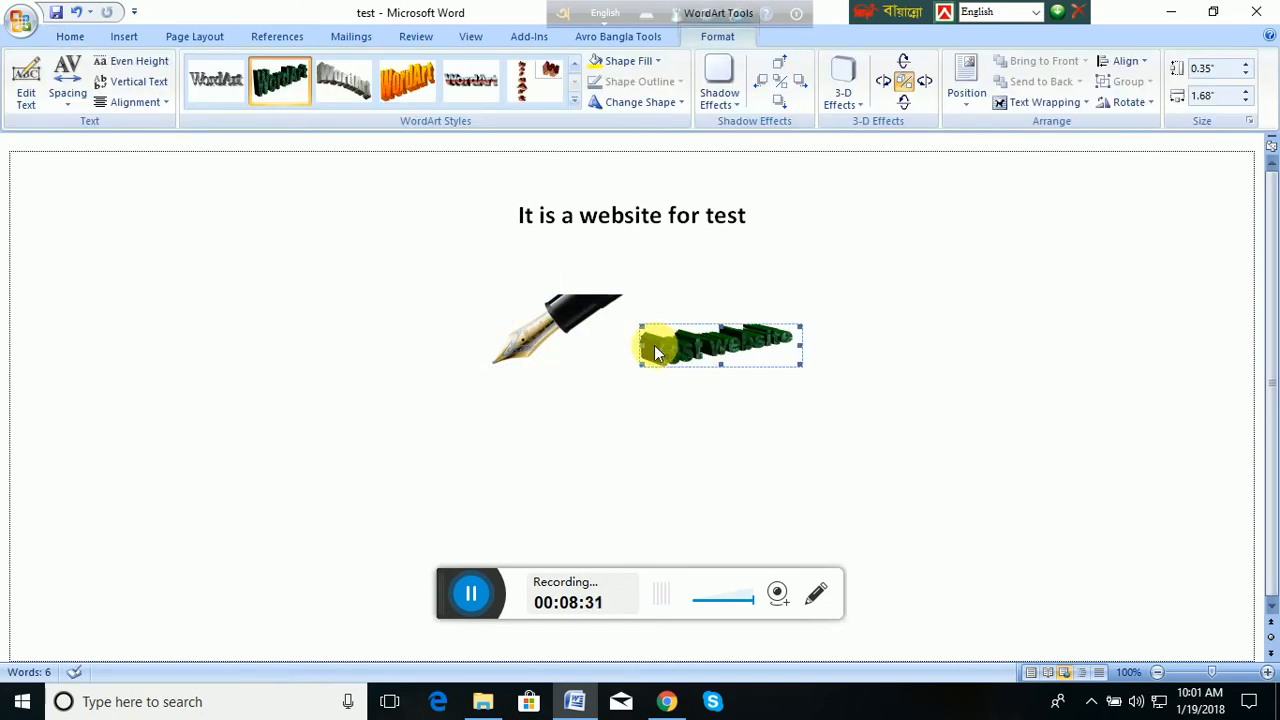
left_click(626, 344)
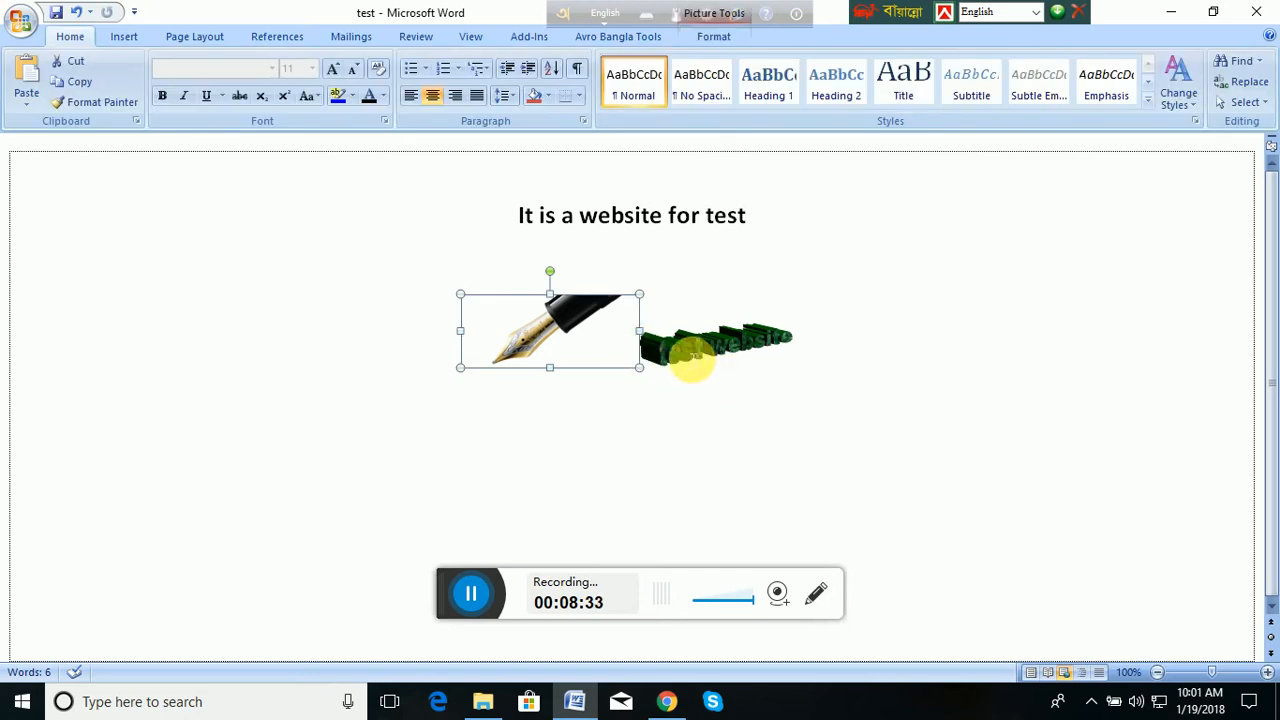
left_click(689, 359)
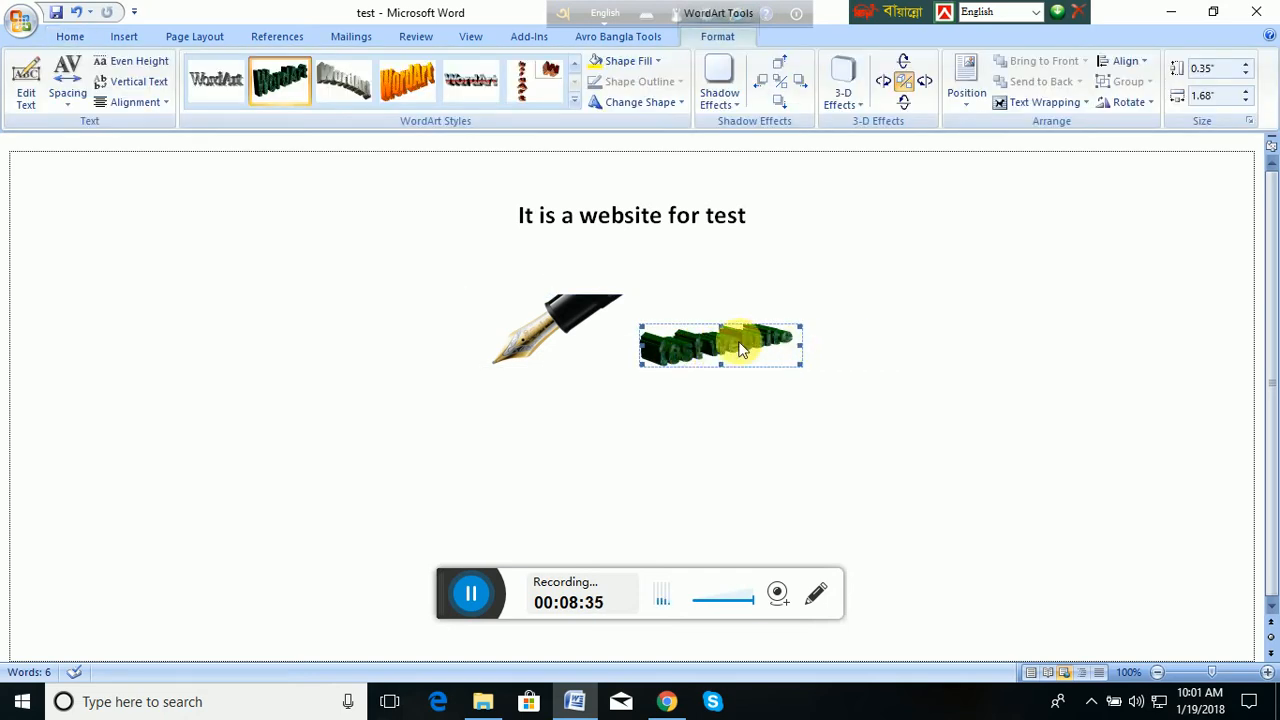
left_click(802, 347)
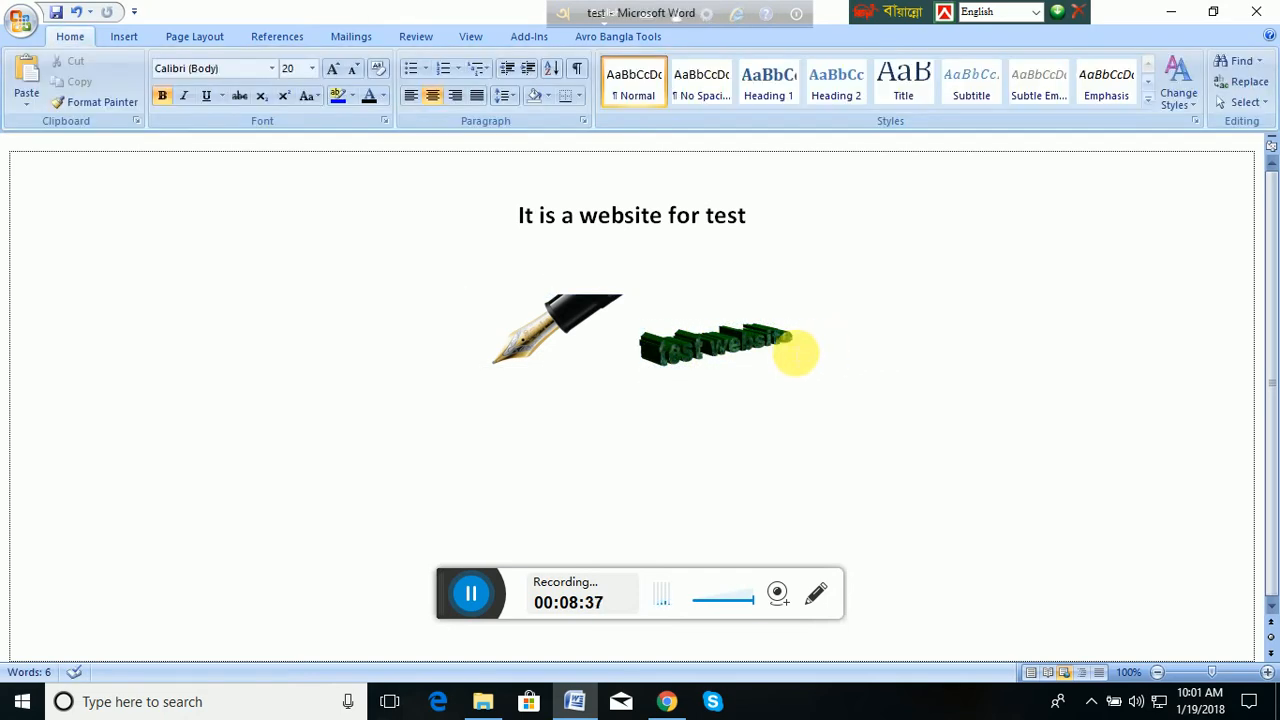
left_click(737, 344)
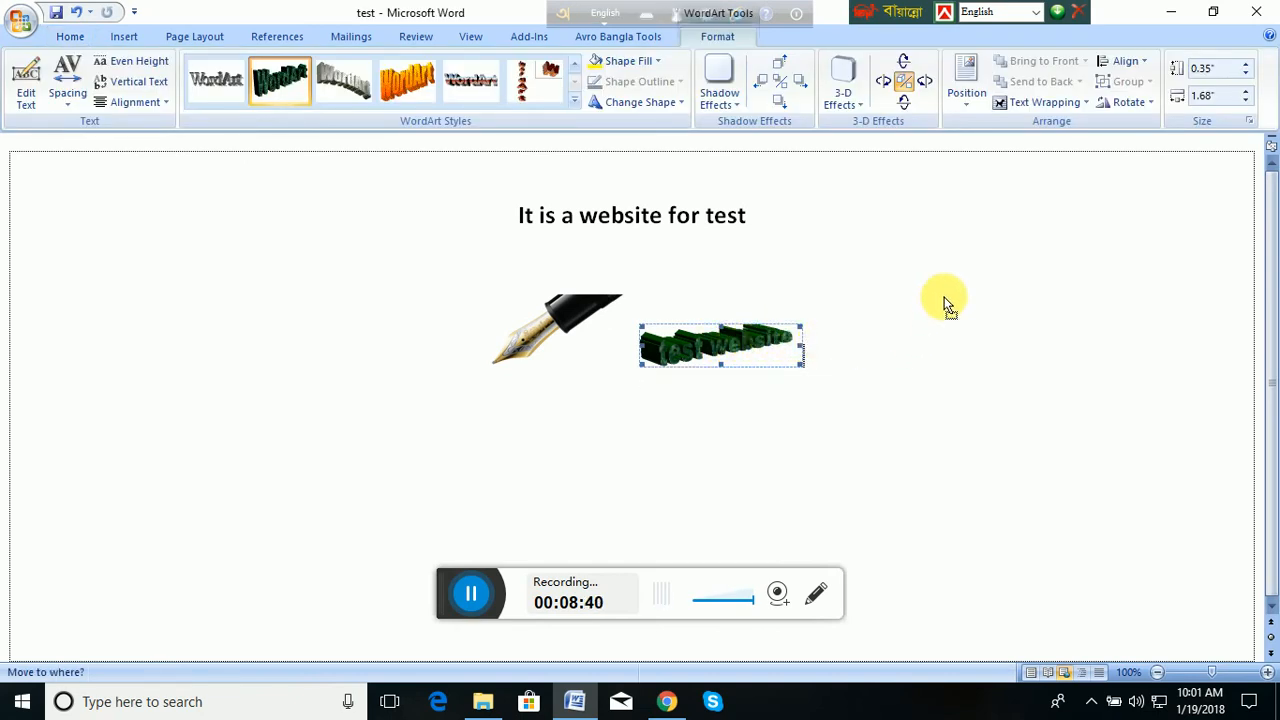
left_click(972, 430)
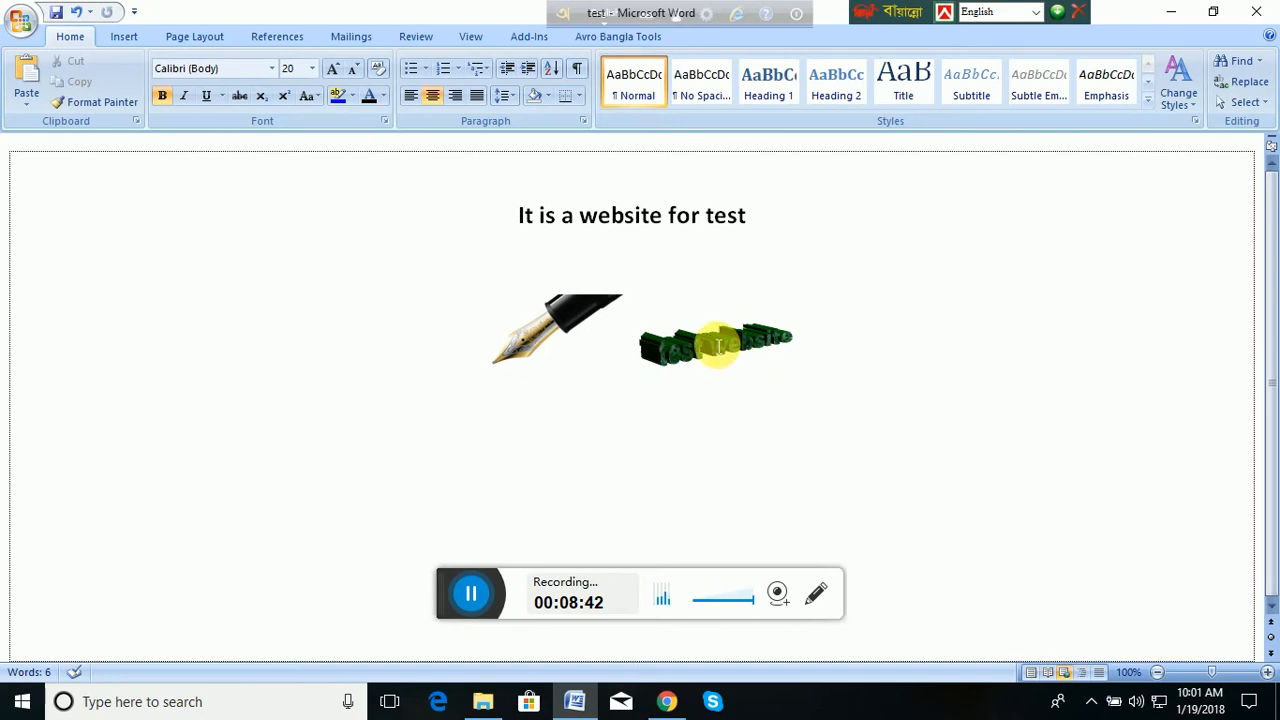
left_click(714, 343)
left_click_drag(721, 338, 894, 196)
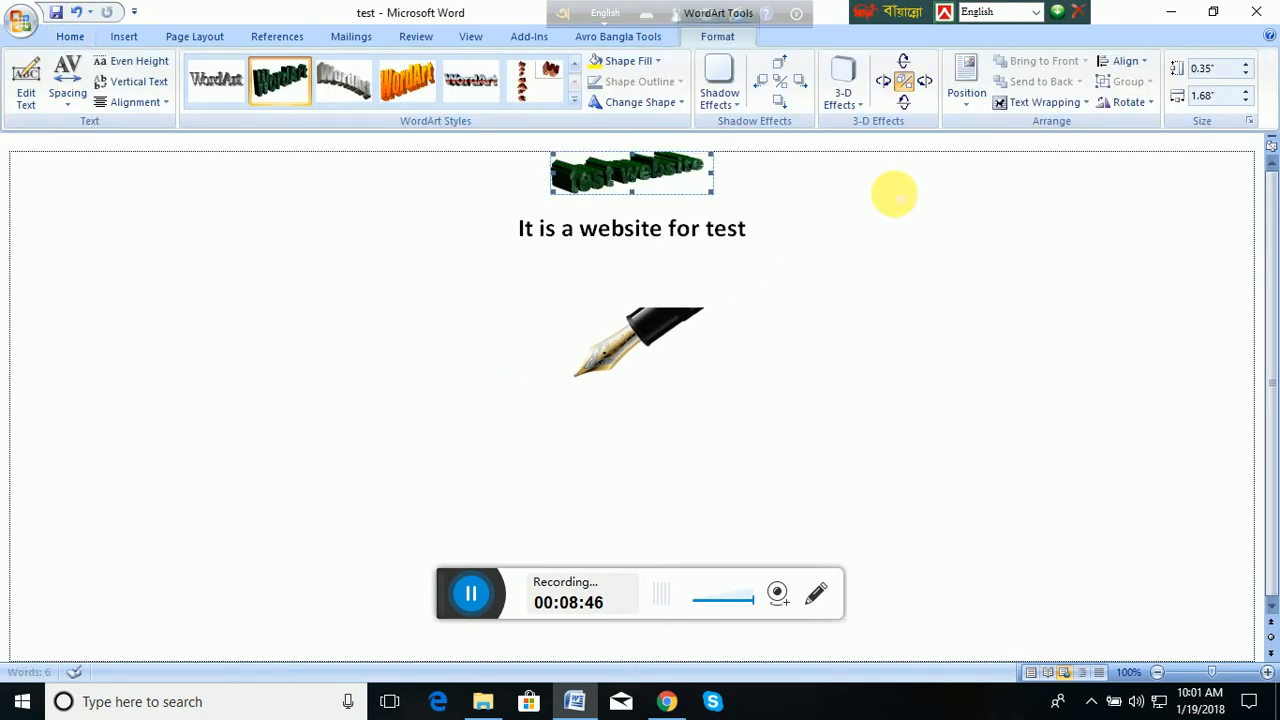
- Move the "test website" WordArt onto the line below the pen picture and deselect it
left_click(647, 350)
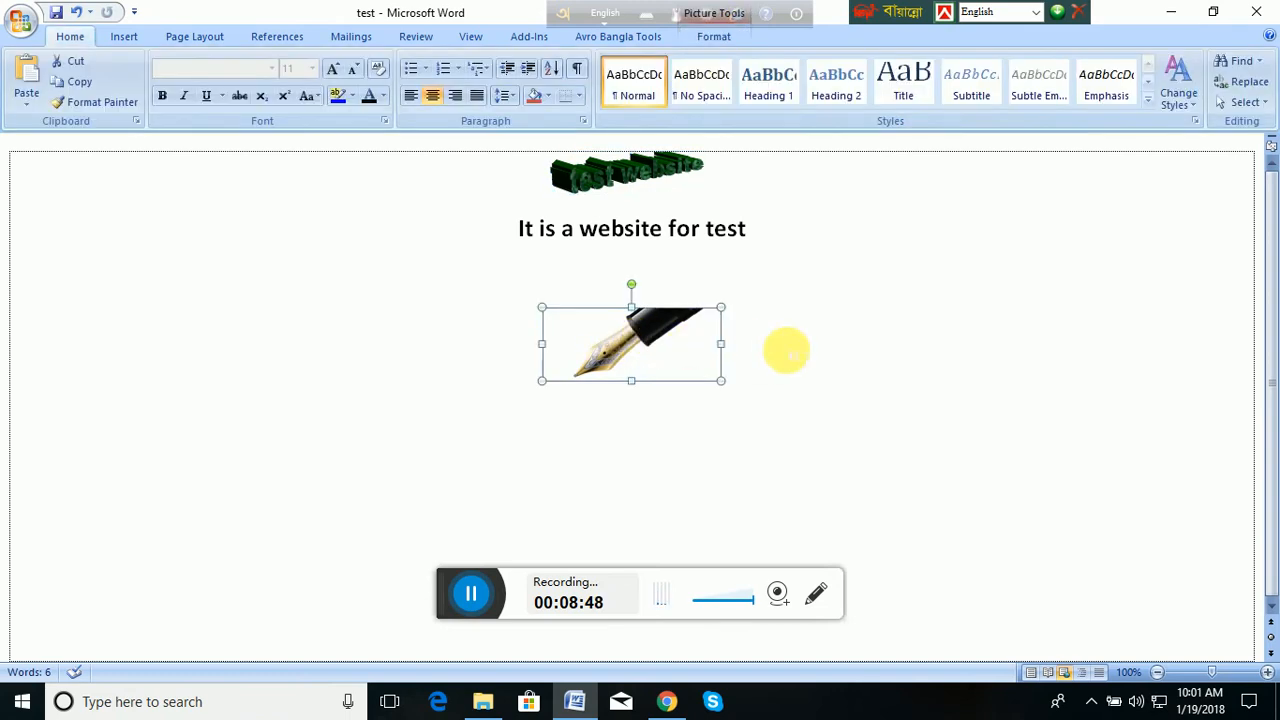
left_click(758, 361)
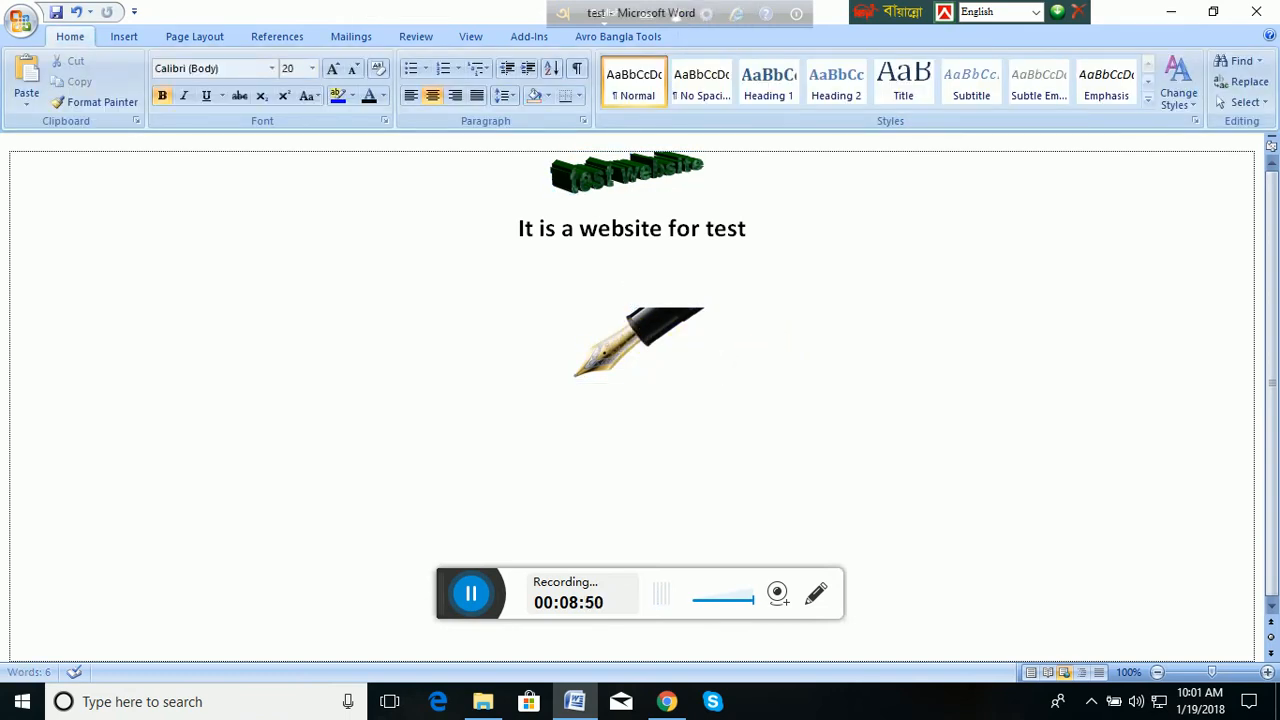
left_click(668, 407)
left_click(622, 175)
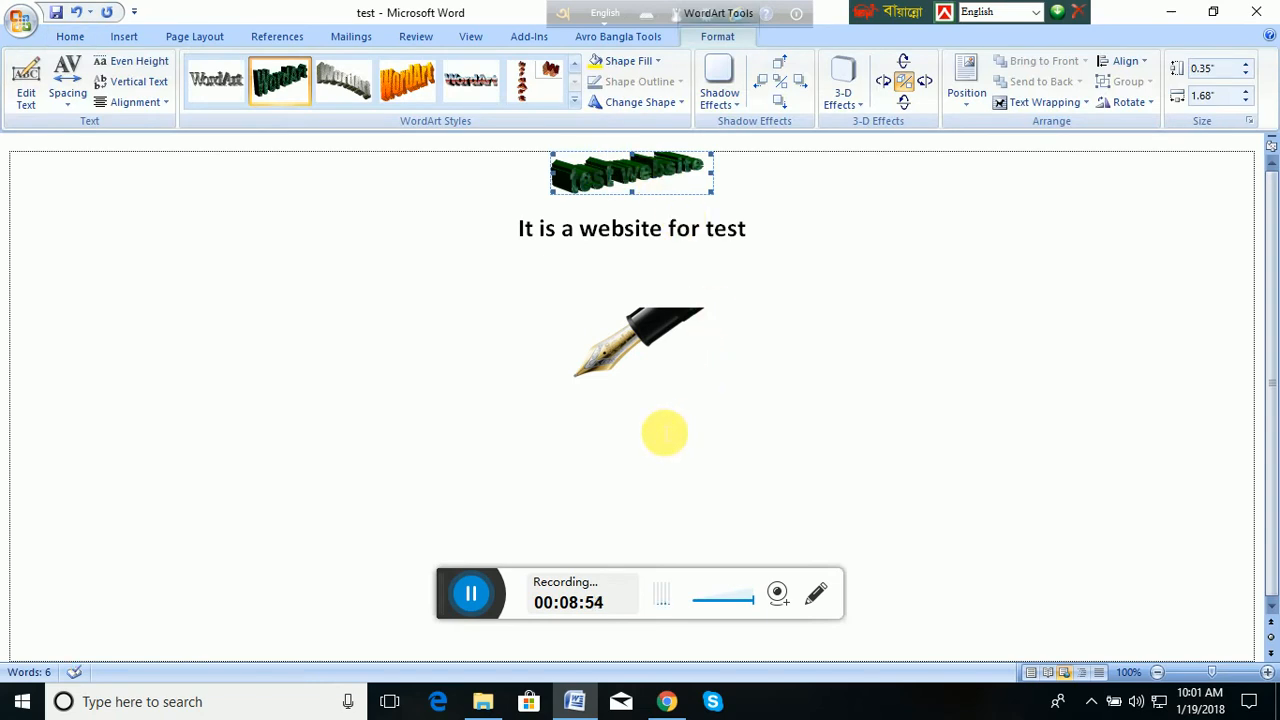
left_click_drag(622, 173, 655, 402)
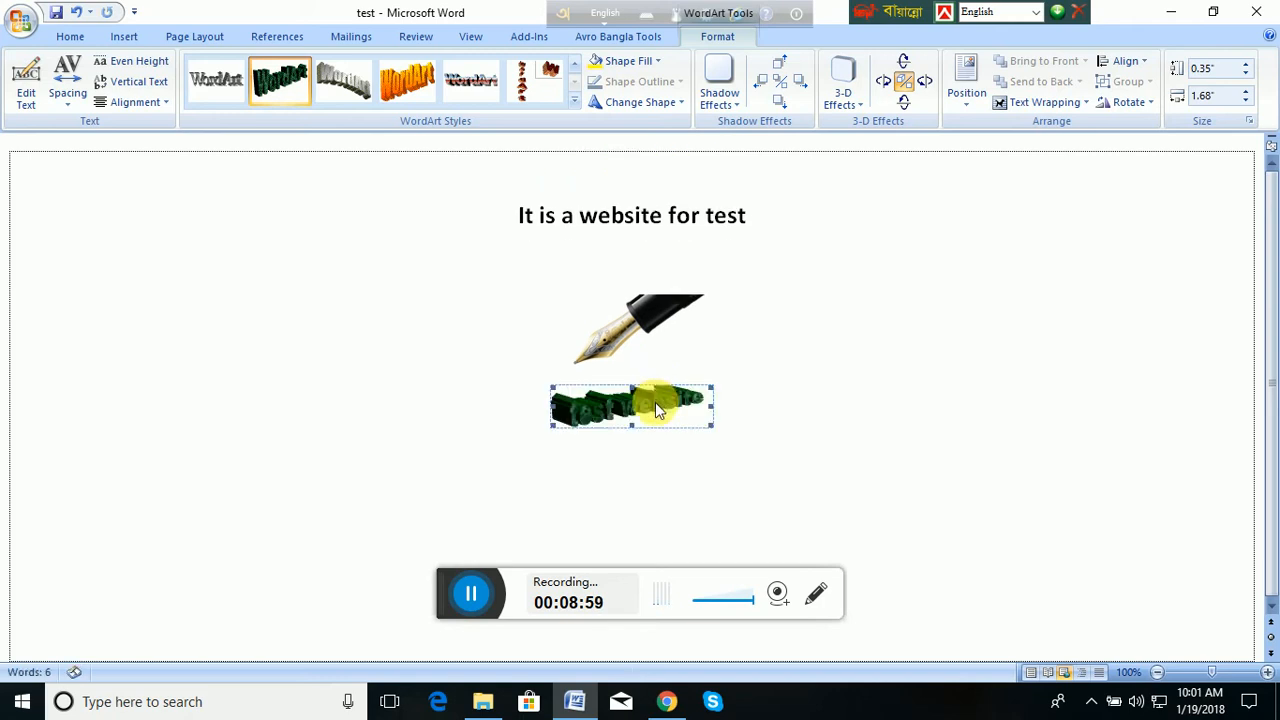
left_click(520, 411)
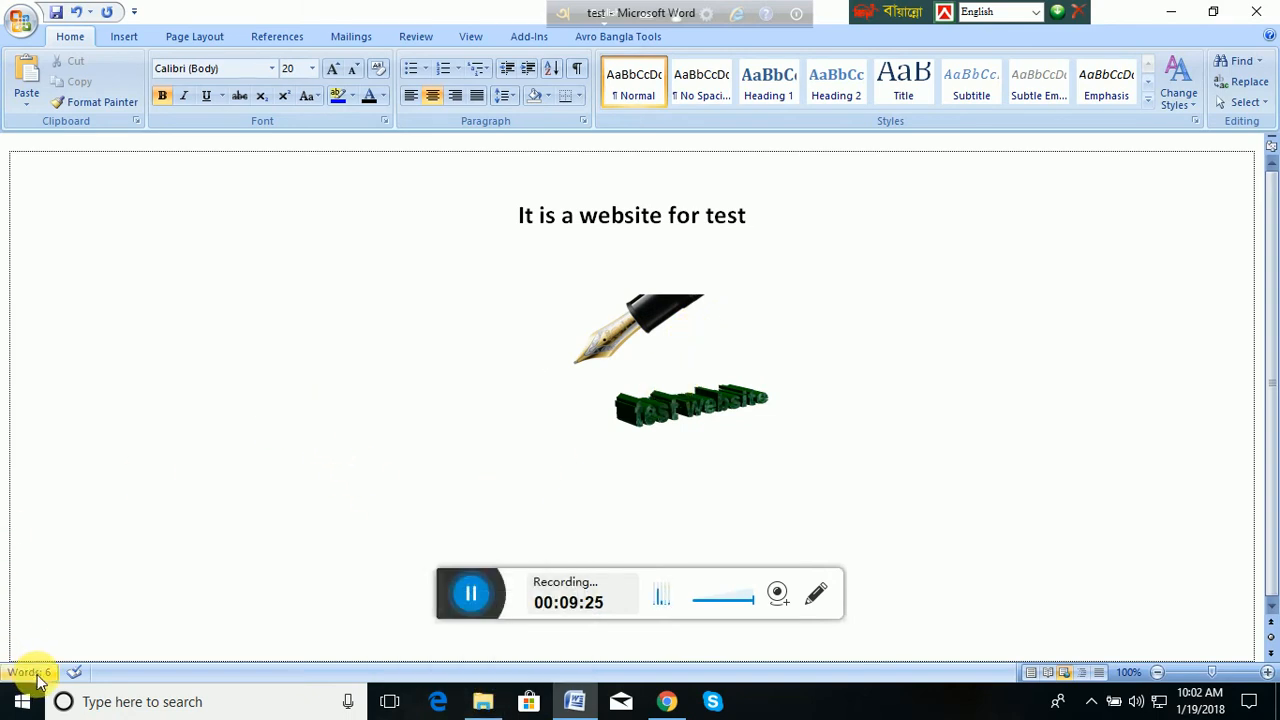
left_click(22, 701)
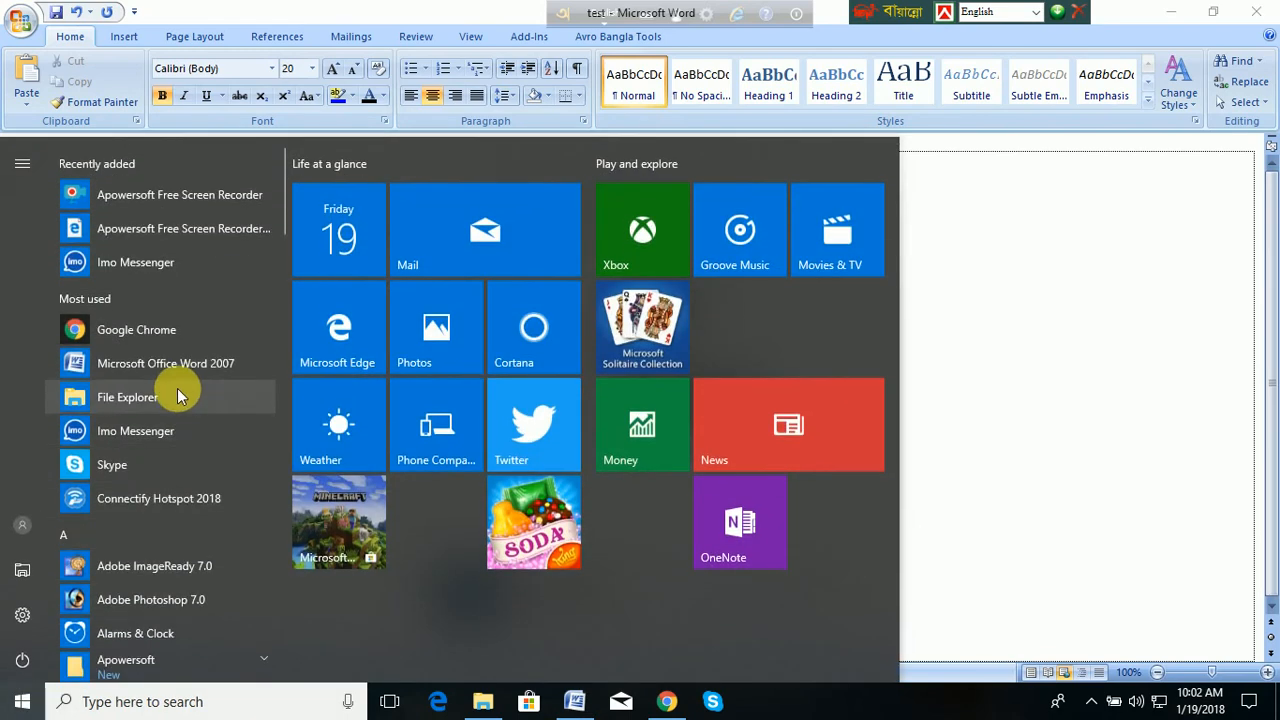
left_click(1026, 368)
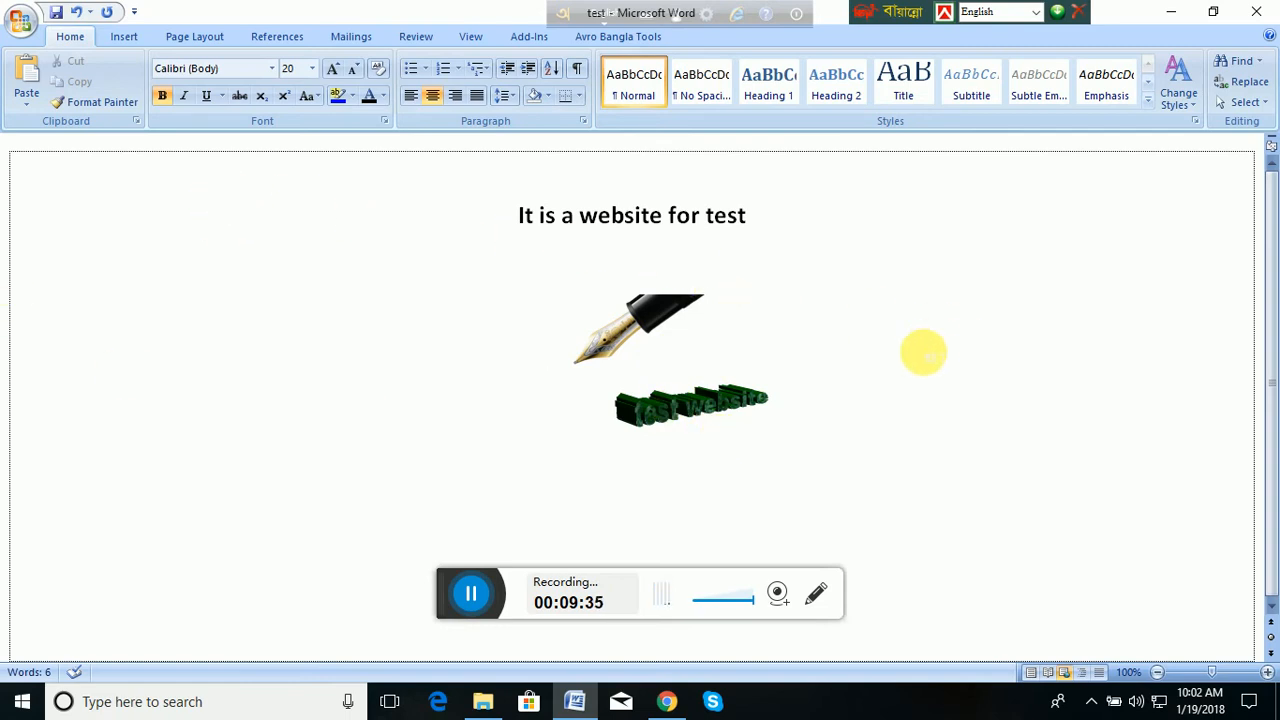
left_click(977, 359)
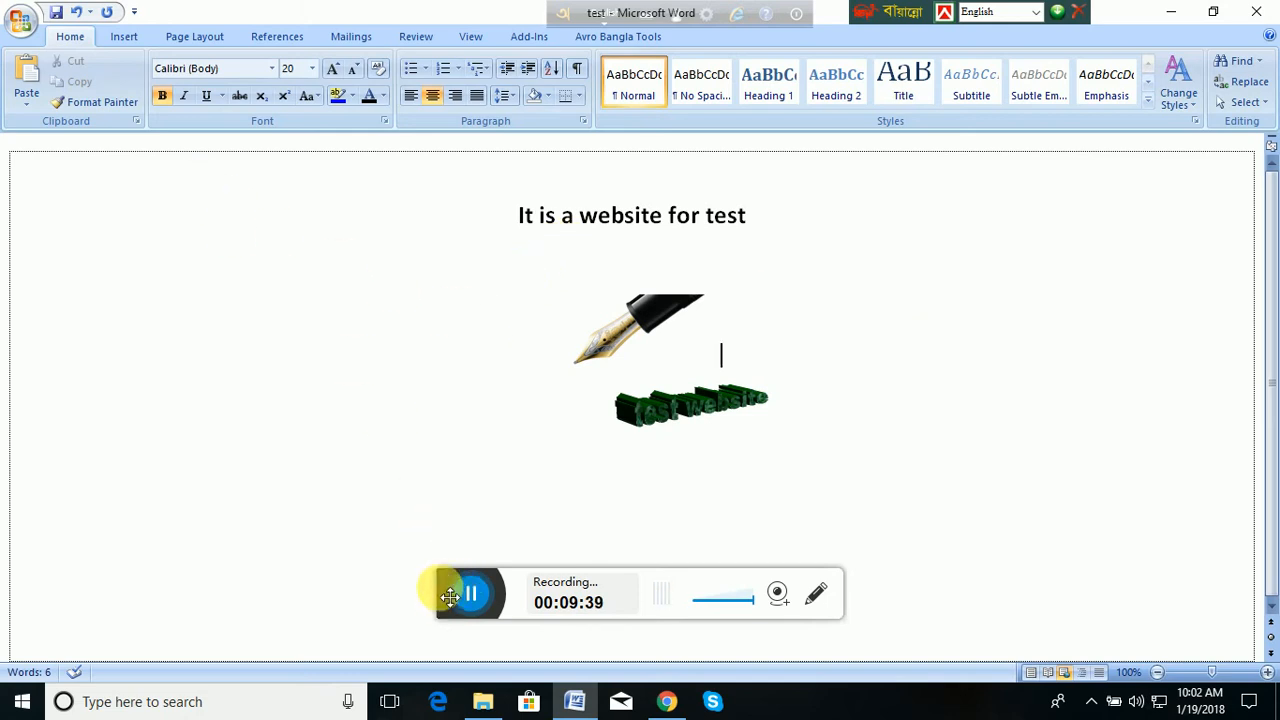
- Switch to Chrome and reload test.htm to check the pen picture and WordArt on the page
left_click_drag(450, 597, 762, 698)
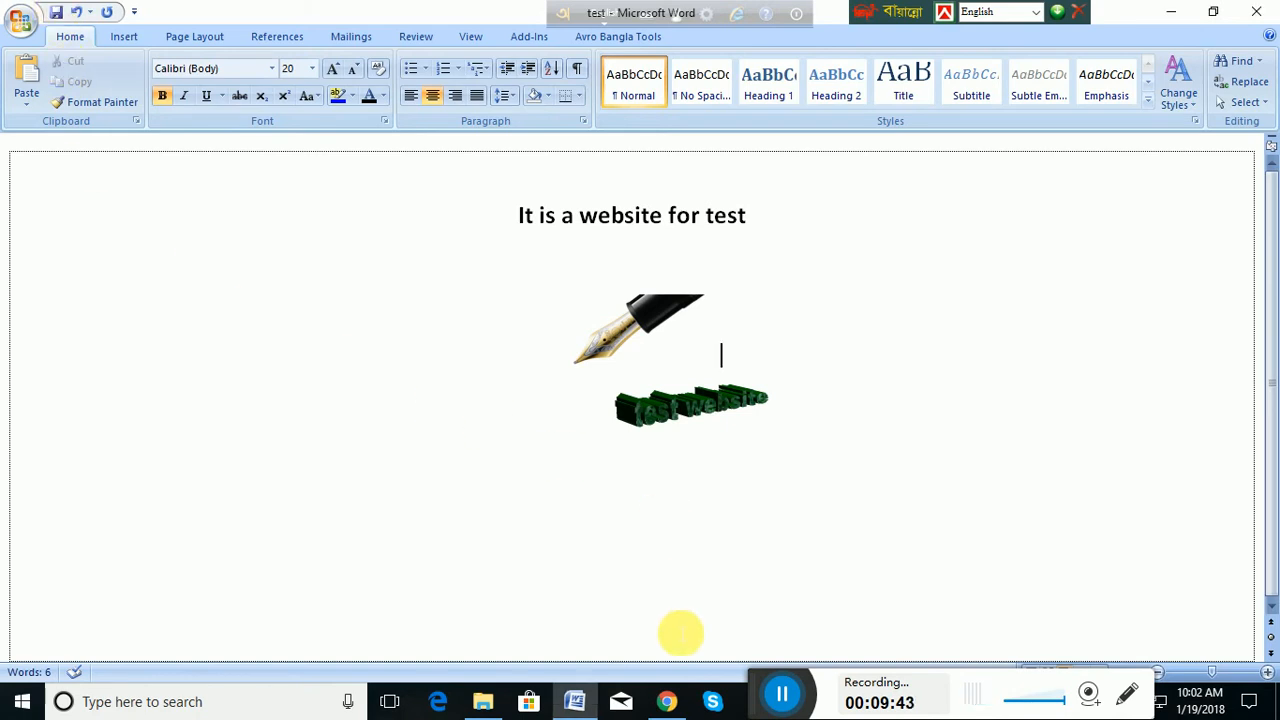
left_click(666, 701)
left_click(287, 13)
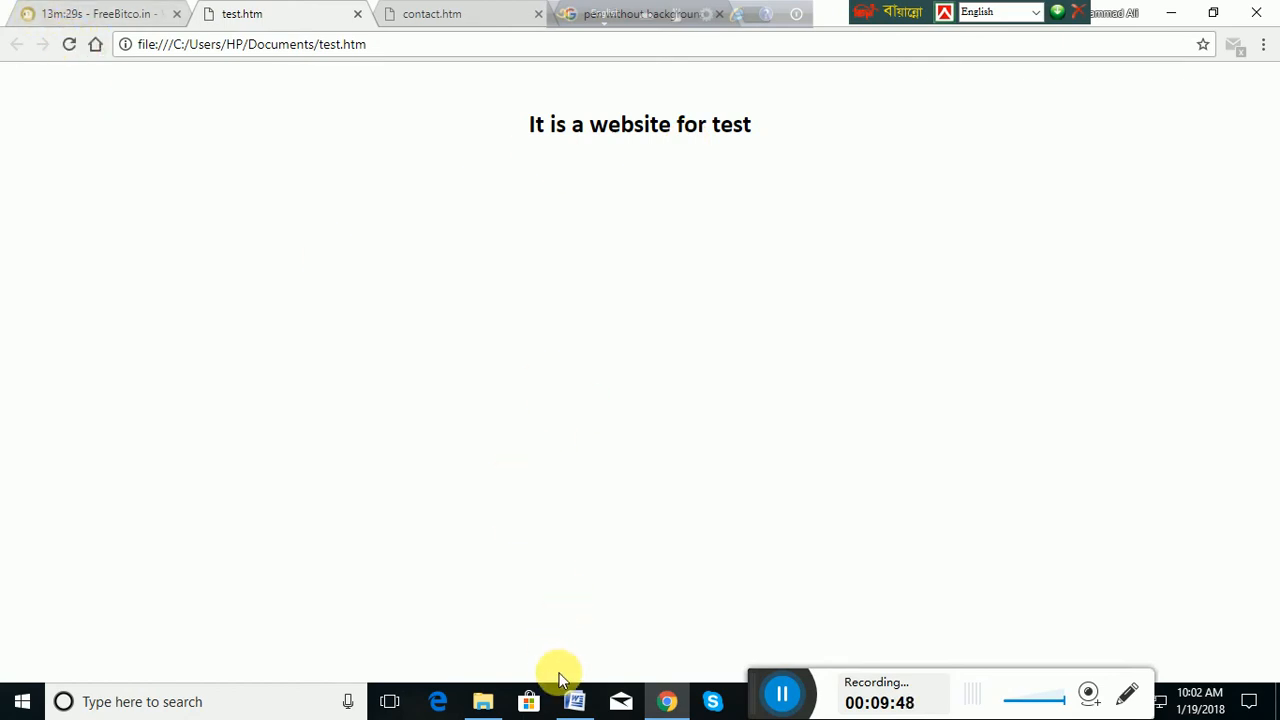
left_click(574, 700)
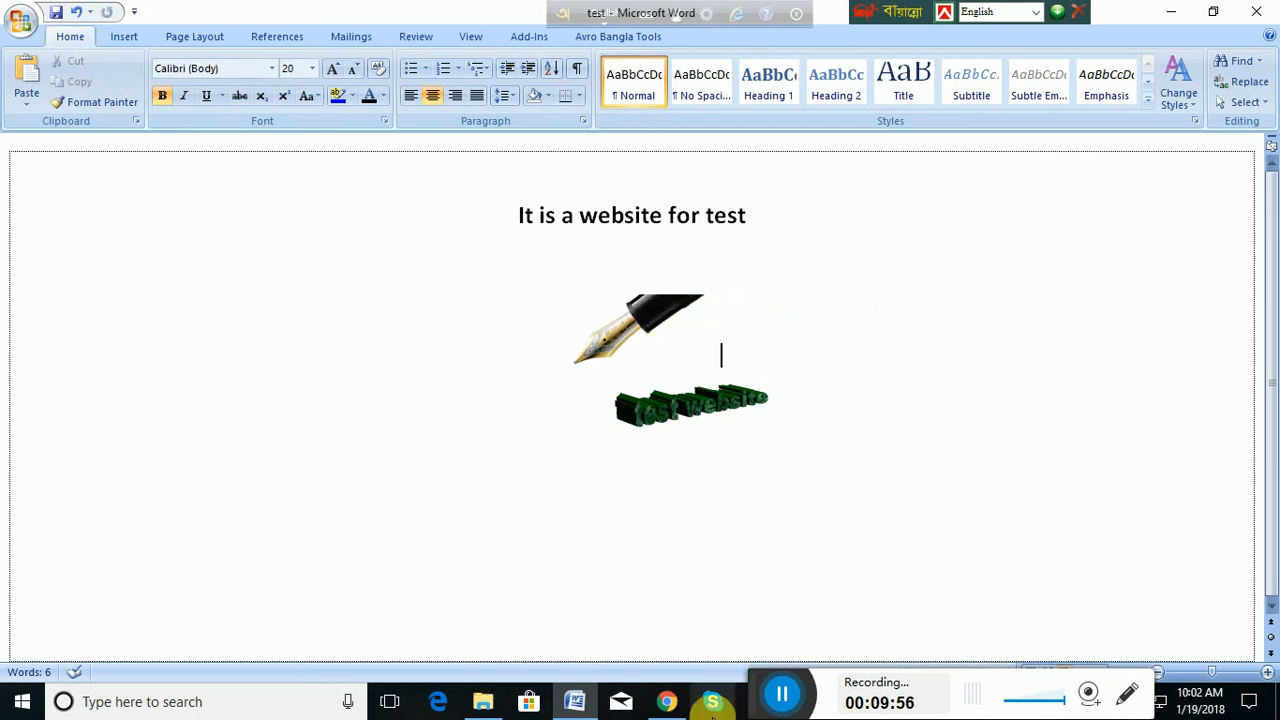
left_click(666, 701)
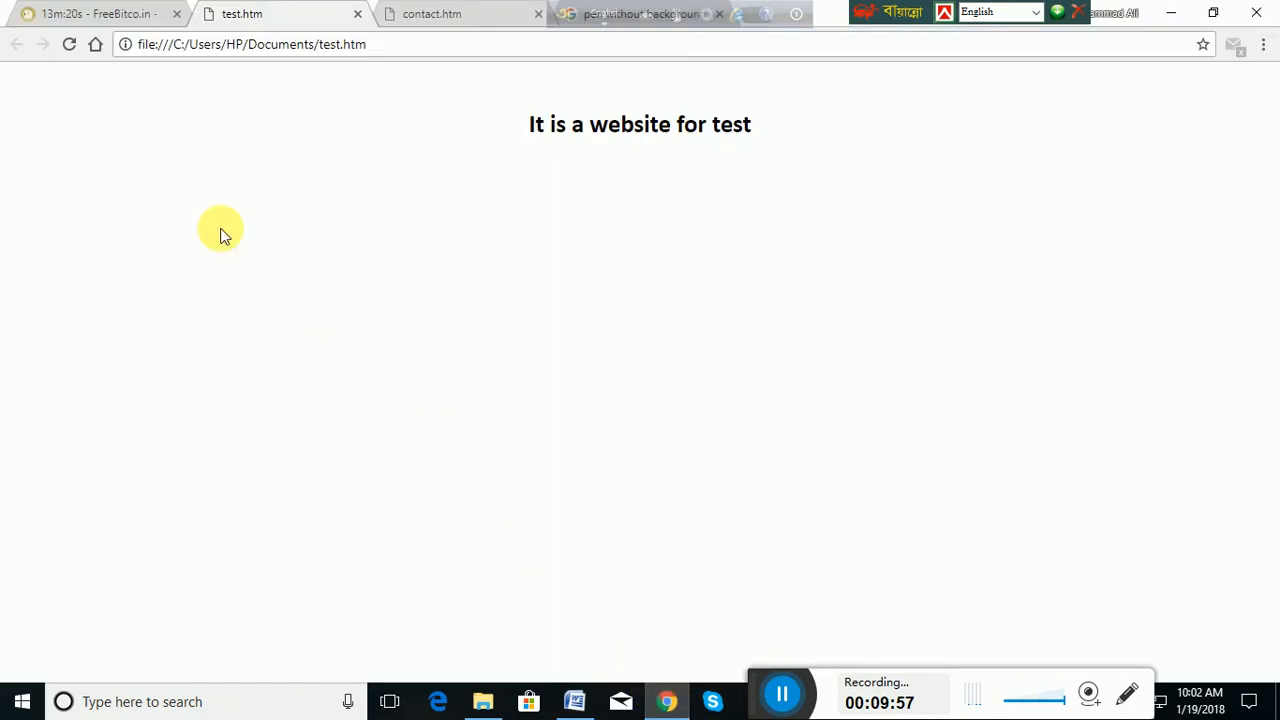
left_click(68, 44)
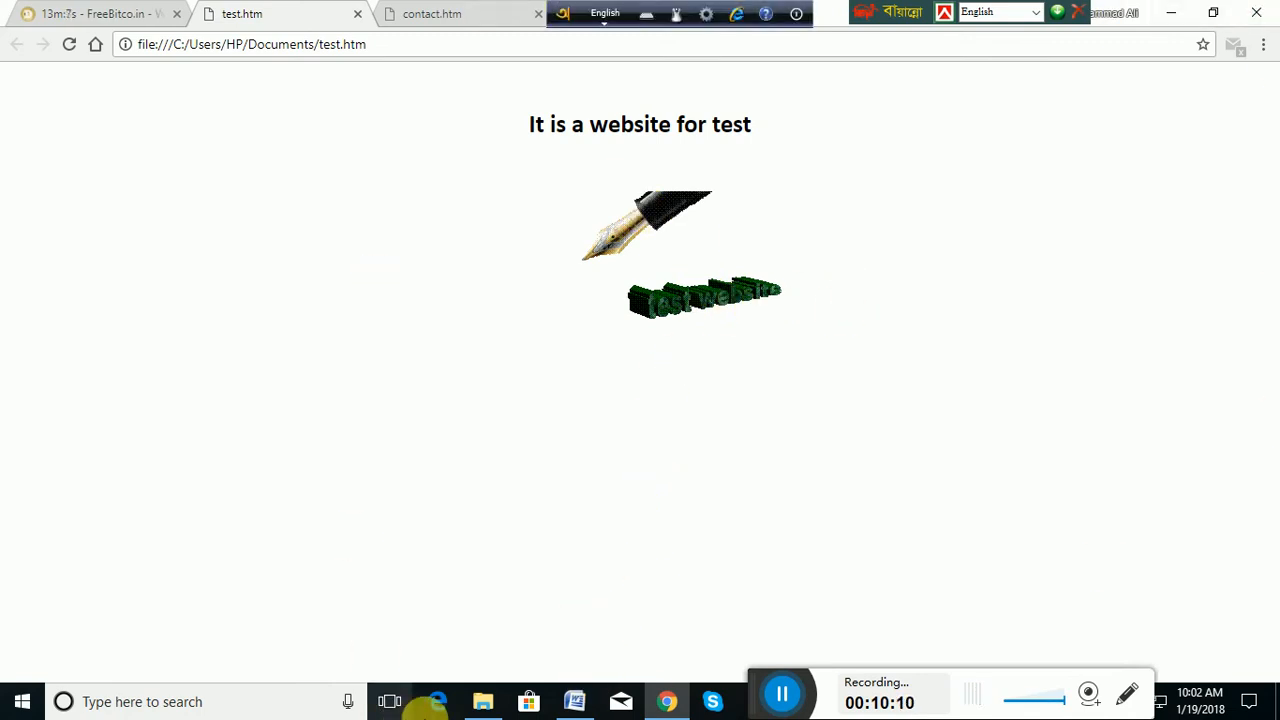
- Switch to Word and add the text "home" on a new line below the "test website" WordArt
left_click(577, 701)
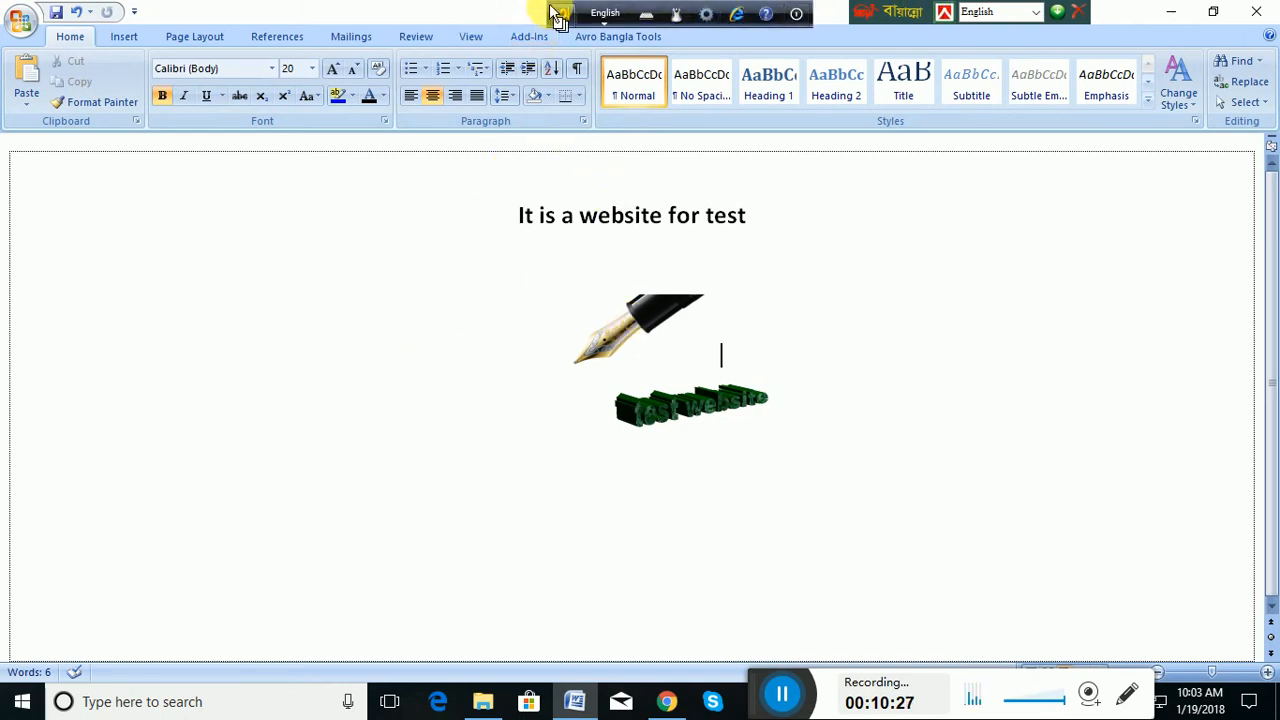
left_click_drag(560, 14, 280, 14)
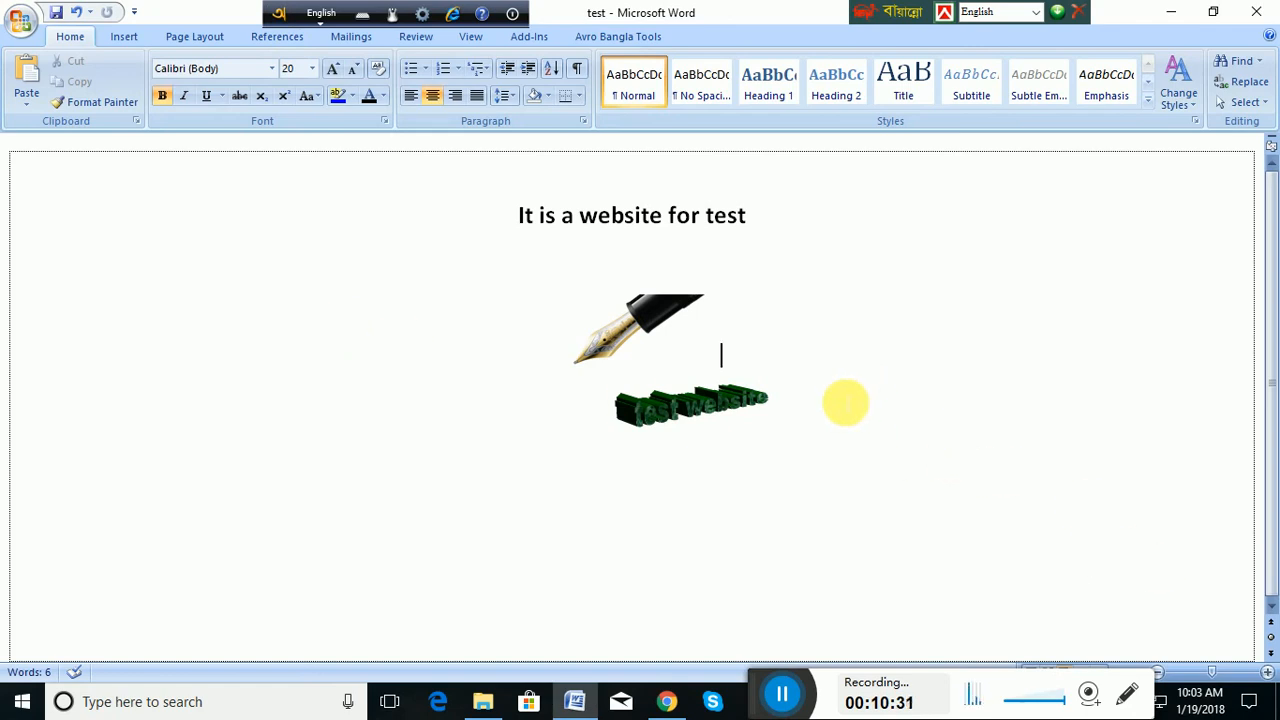
key("Return")
key("Return")
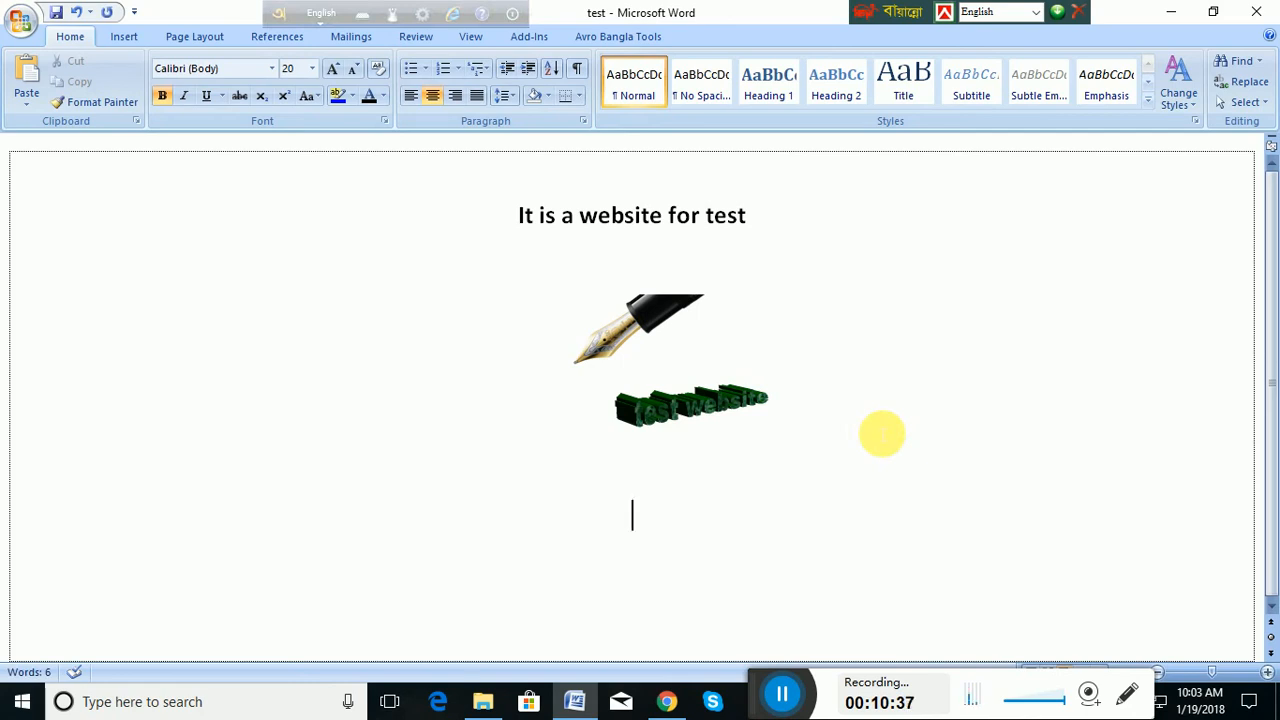
type("home")
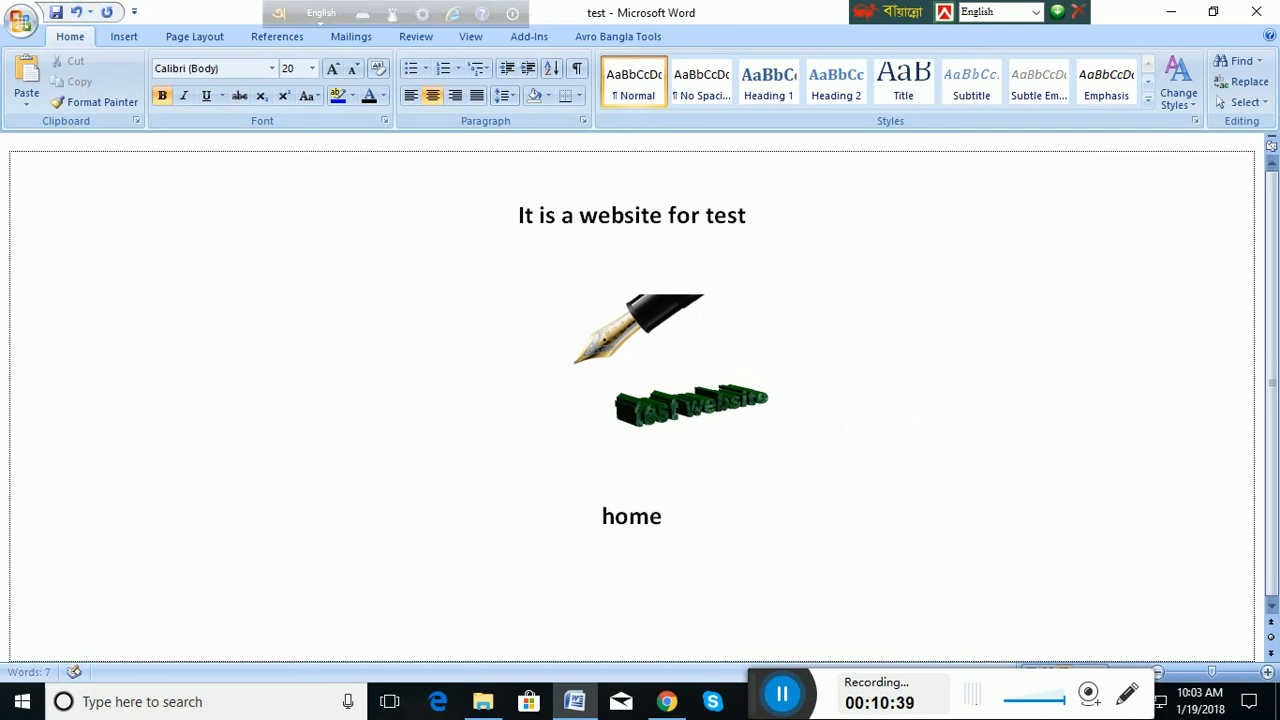
- Switch to Chrome and browse the sample site's Home, About, Academics, Contact, Social Networks, Favourites and Gallery pages through its navigation links
left_click(666, 701)
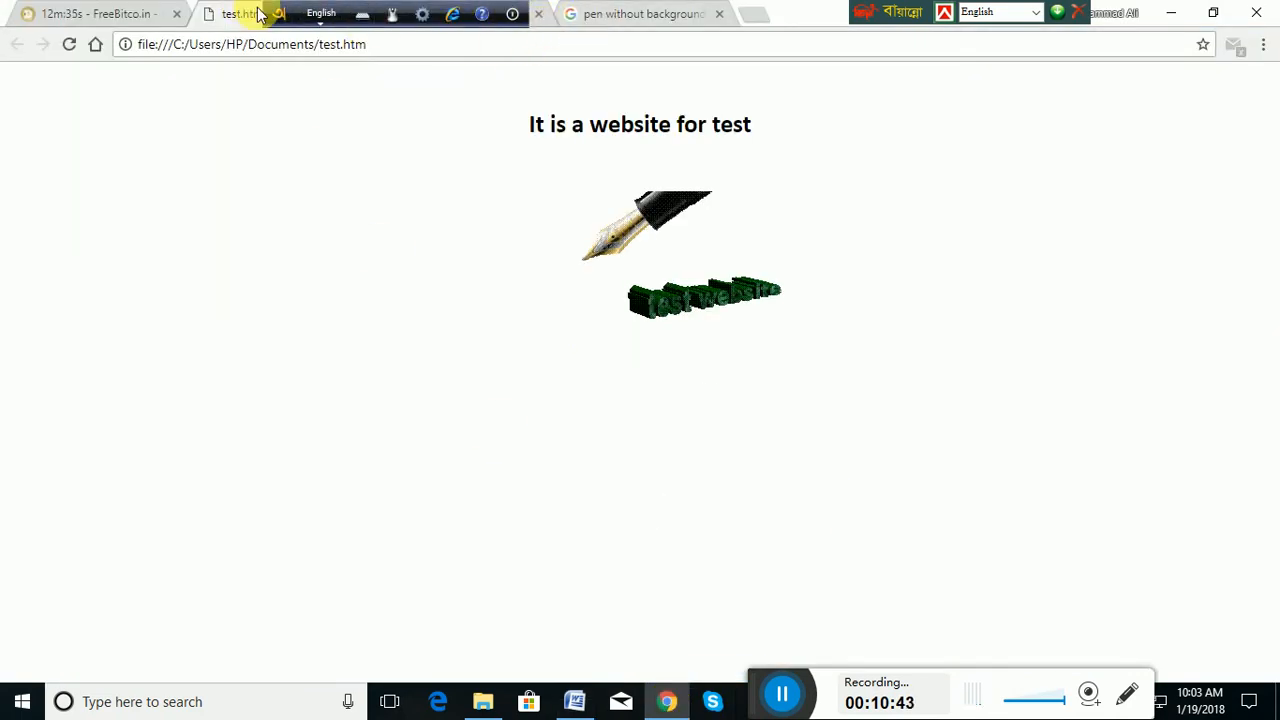
left_click_drag(281, 15, 977, 334)
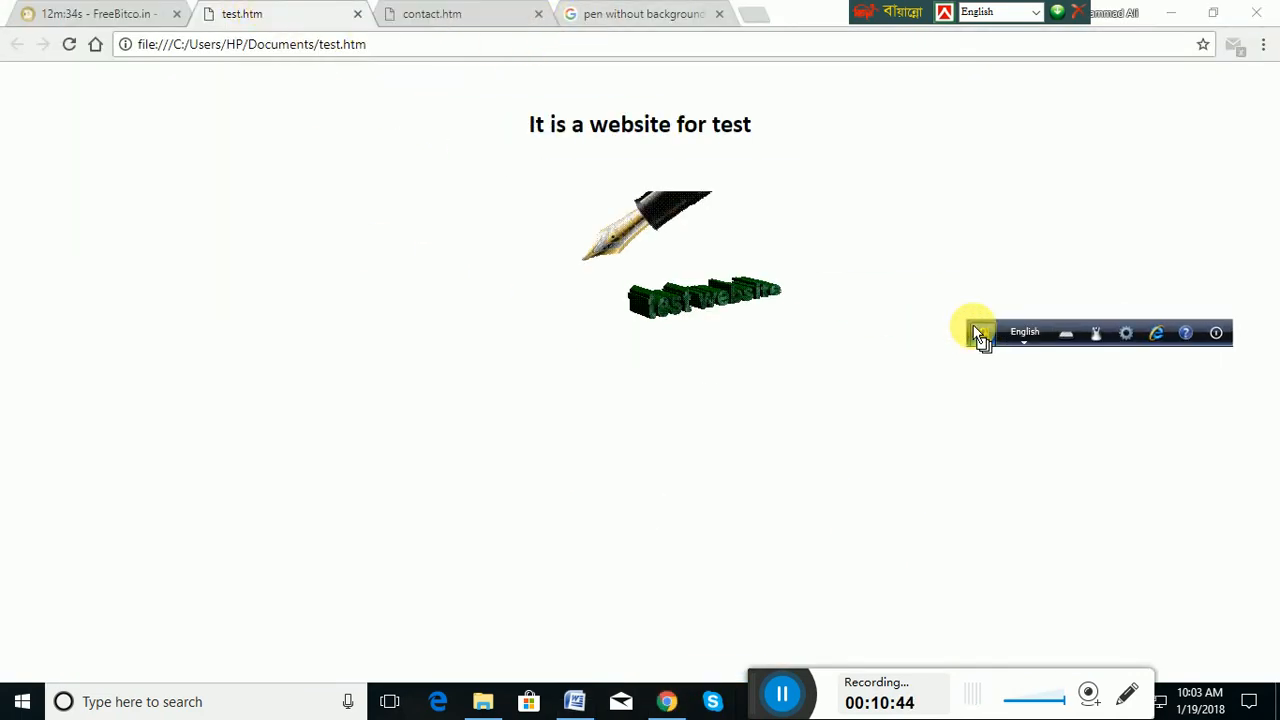
left_click(422, 16)
left_click(154, 228)
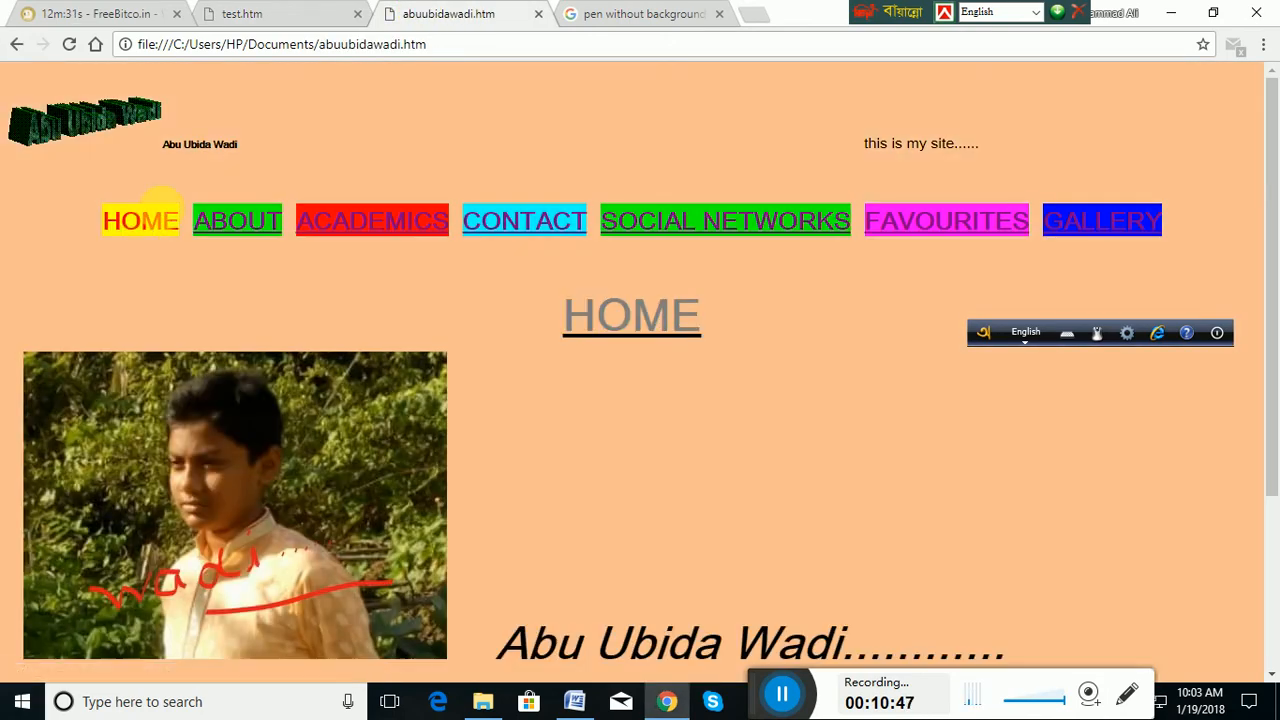
left_click(212, 217)
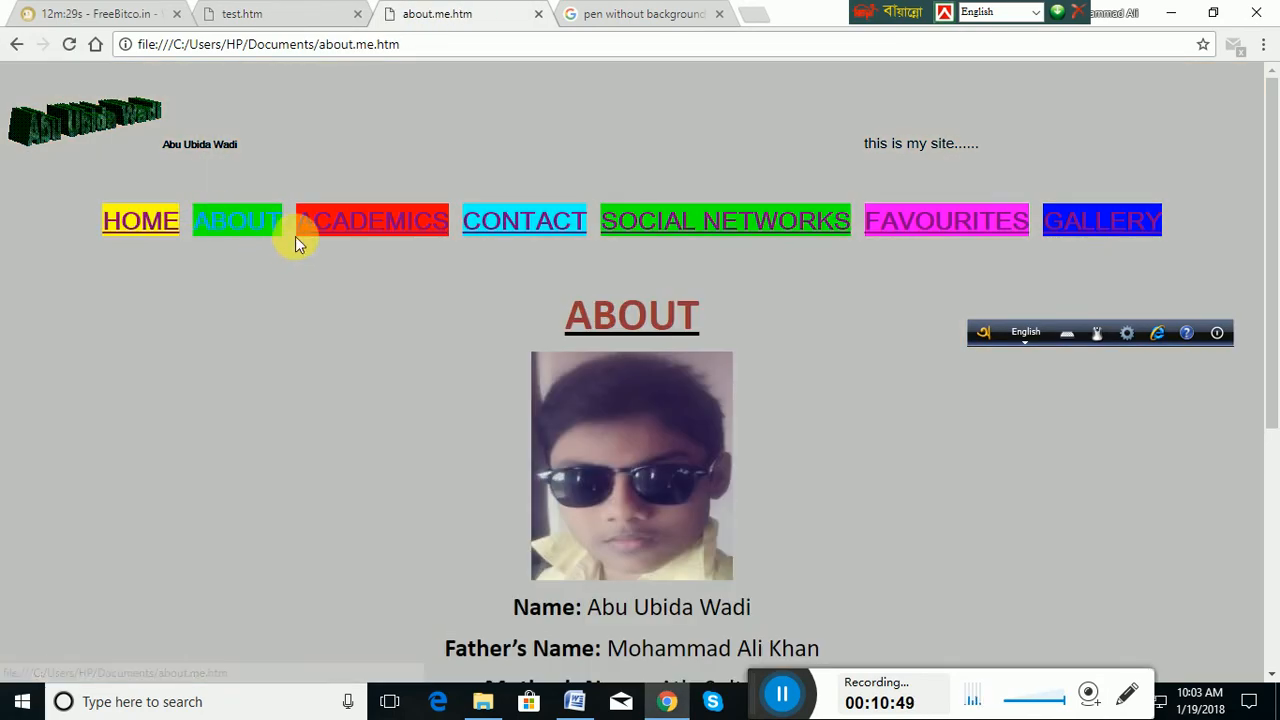
left_click(366, 222)
left_click(546, 222)
left_click(663, 222)
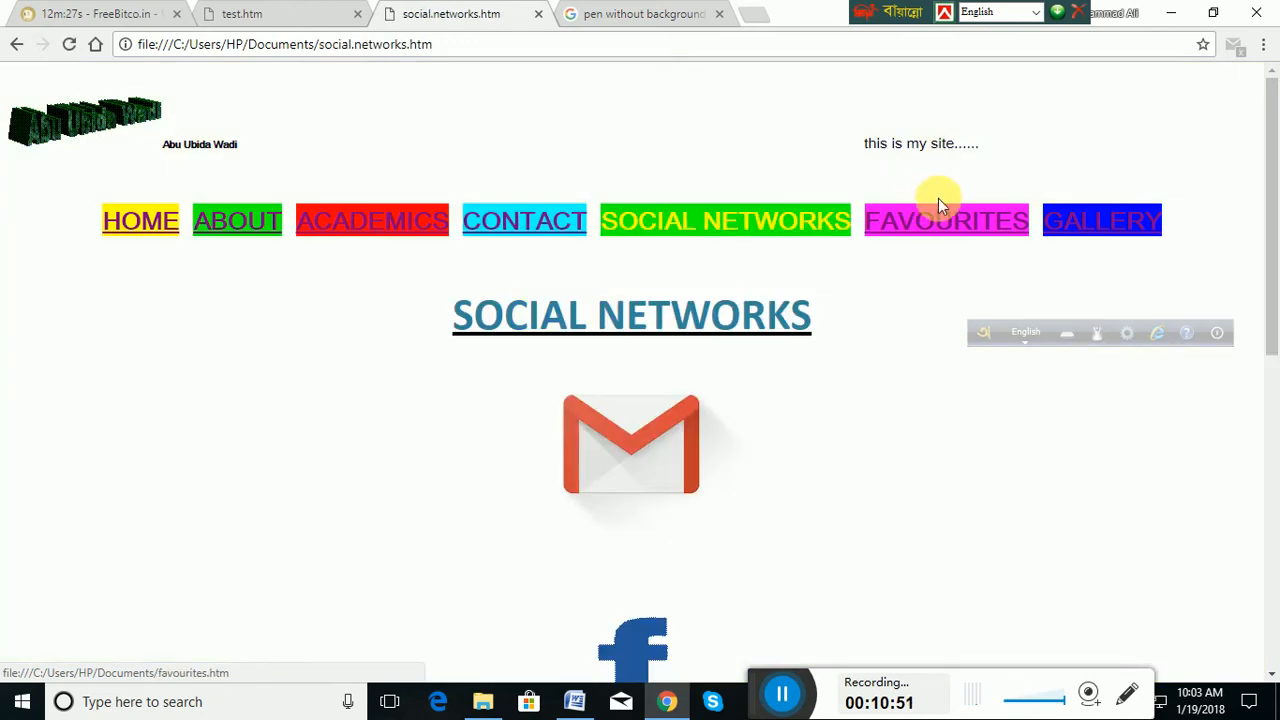
left_click(937, 224)
left_click(1071, 216)
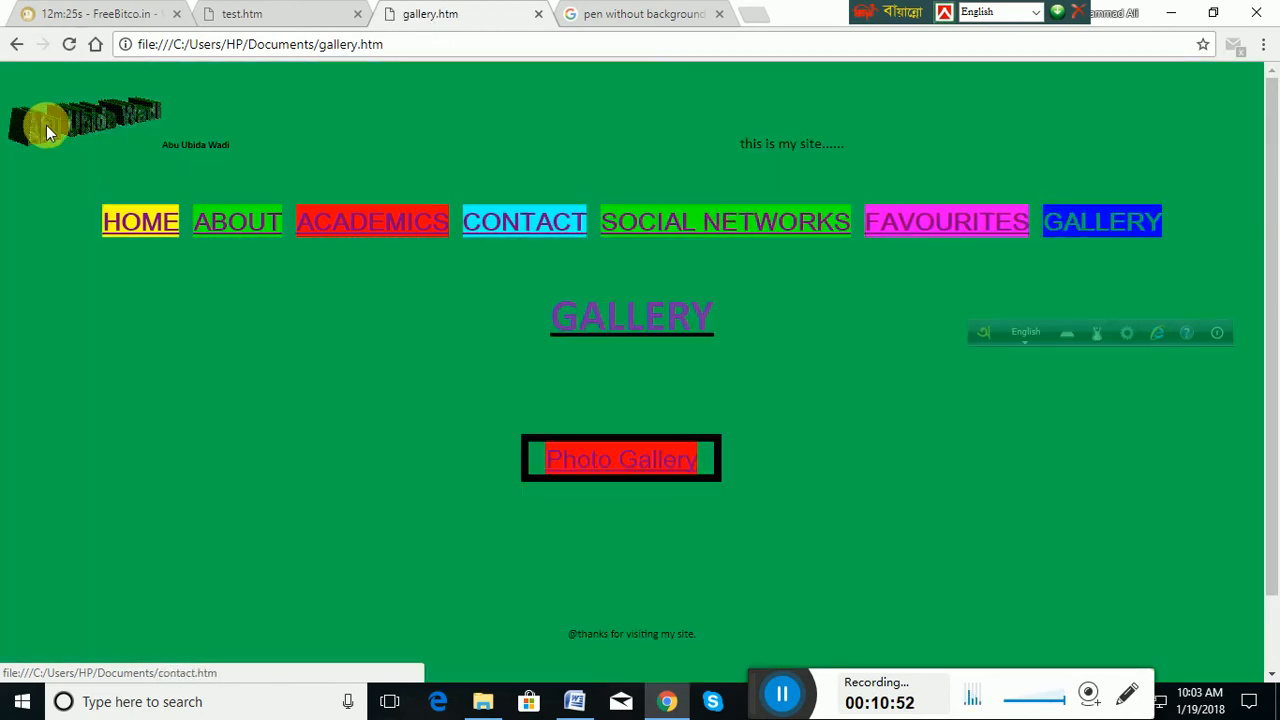
- Look through the sample site's Home, Academics and About pages and go back to the test page in Word
left_click(140, 221)
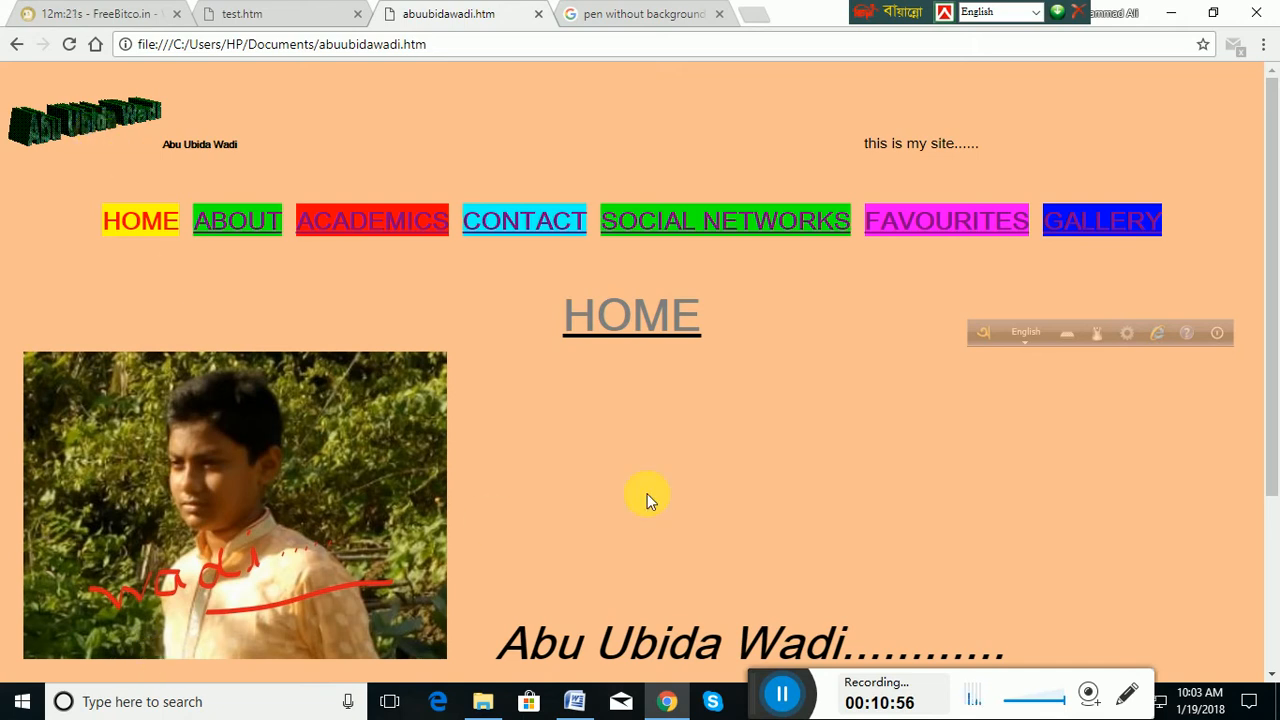
scroll(647, 493, "down", 3)
scroll(654, 491, "up", 3)
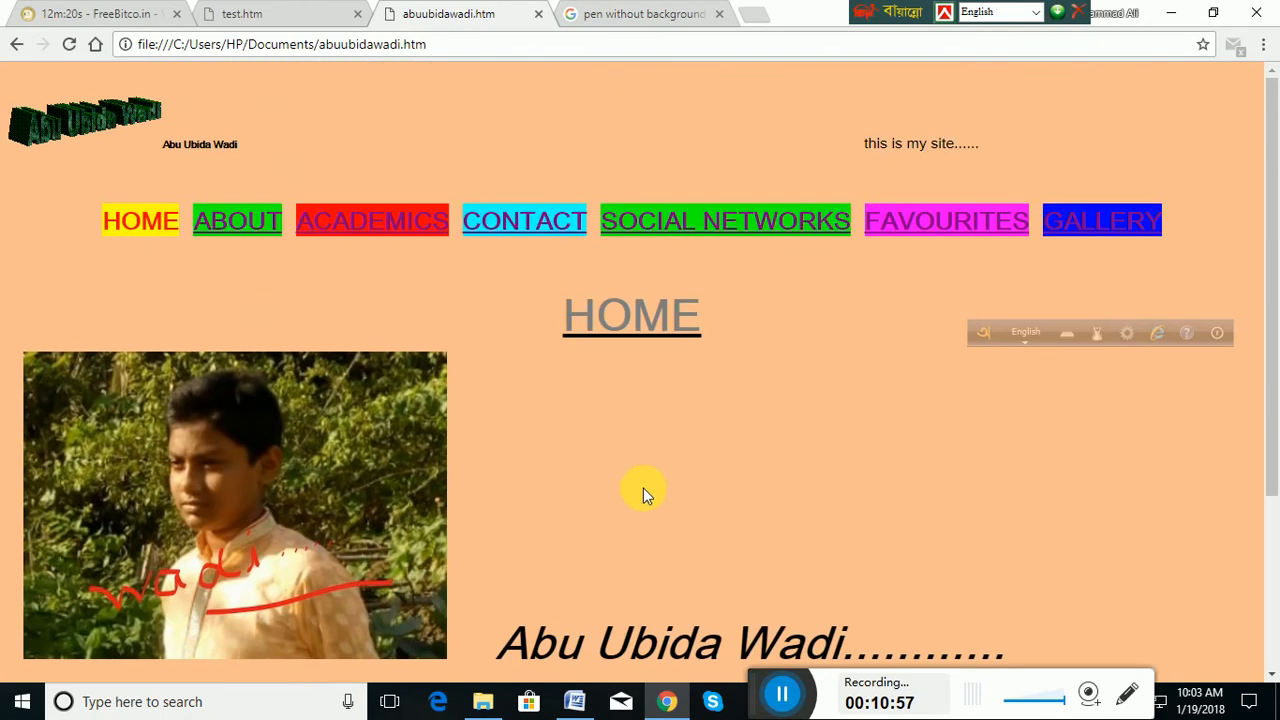
left_click(347, 228)
left_click(222, 216)
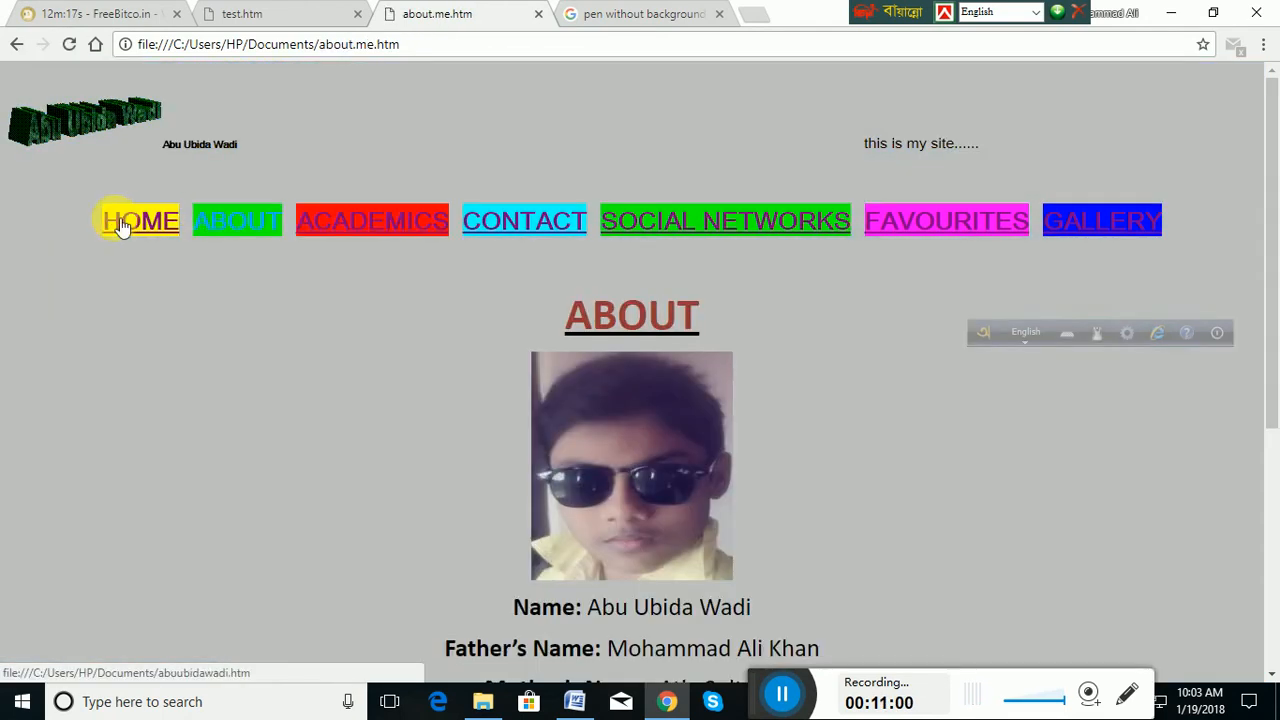
left_click(118, 224)
left_click(574, 701)
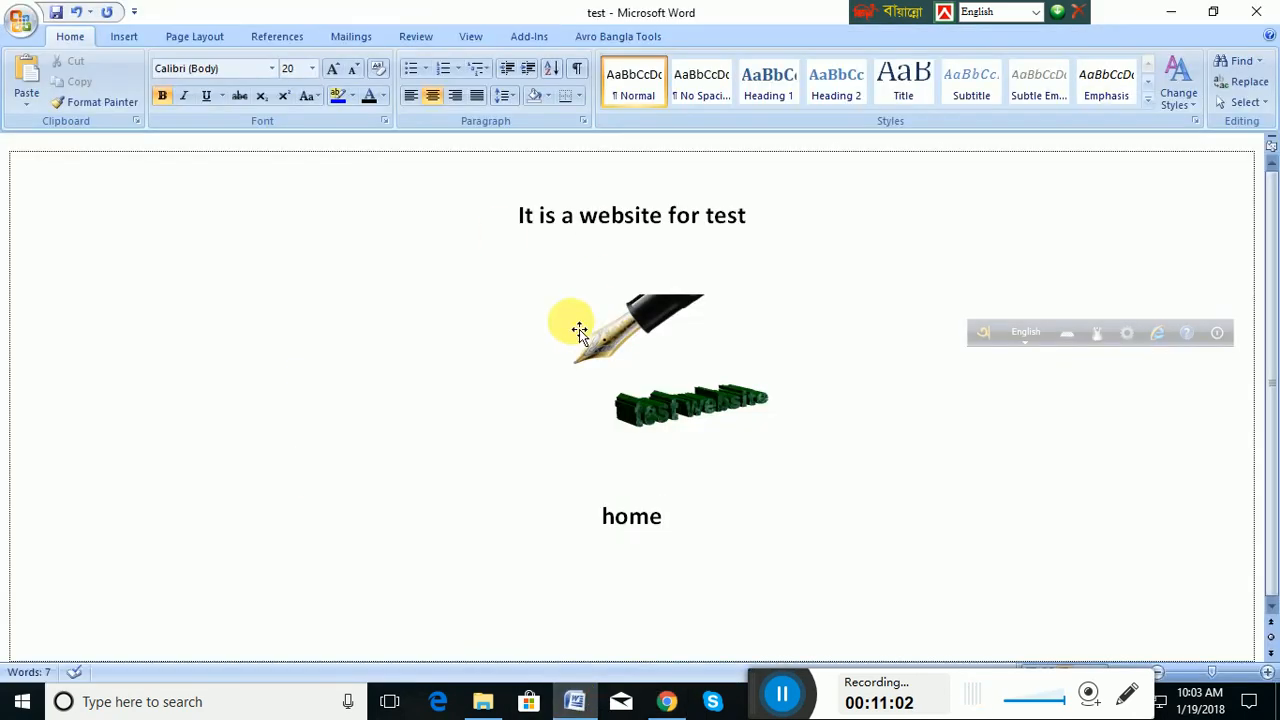
- Switch to Chrome and view the sample site's Contact, Social Networks, Favourites and Home pages
left_click(661, 703)
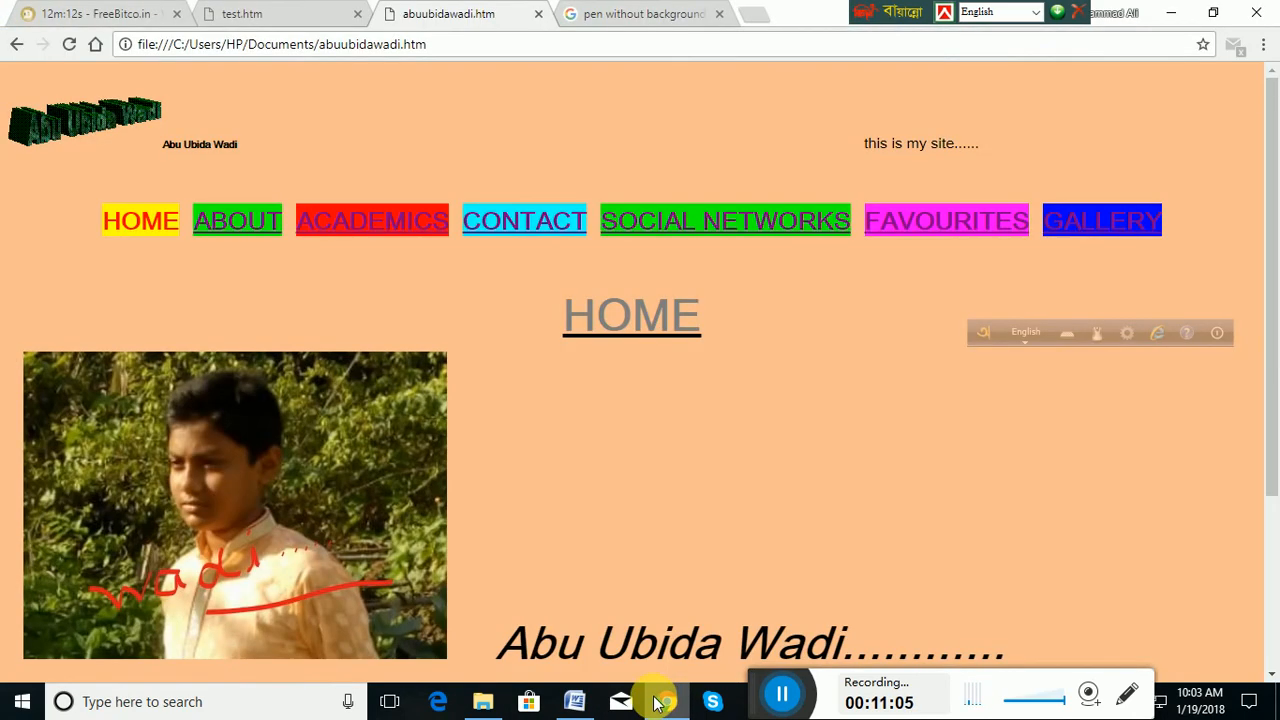
left_click(520, 226)
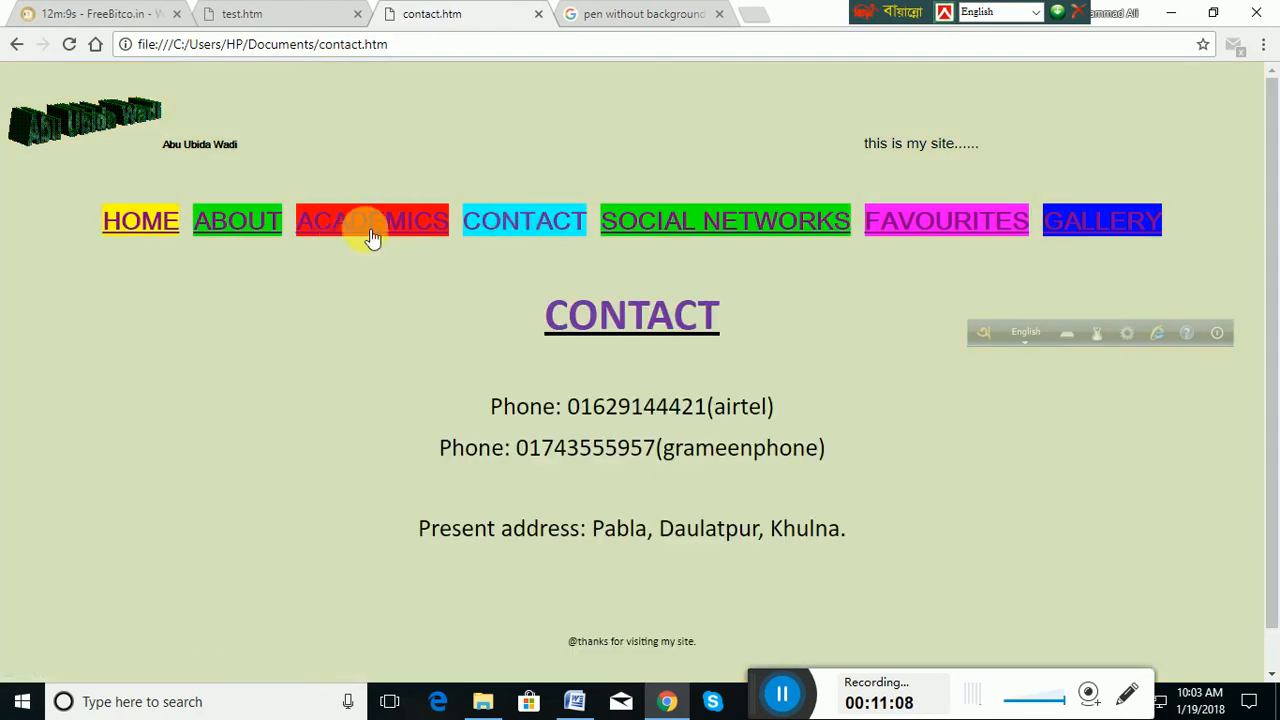
left_click(735, 226)
left_click(902, 216)
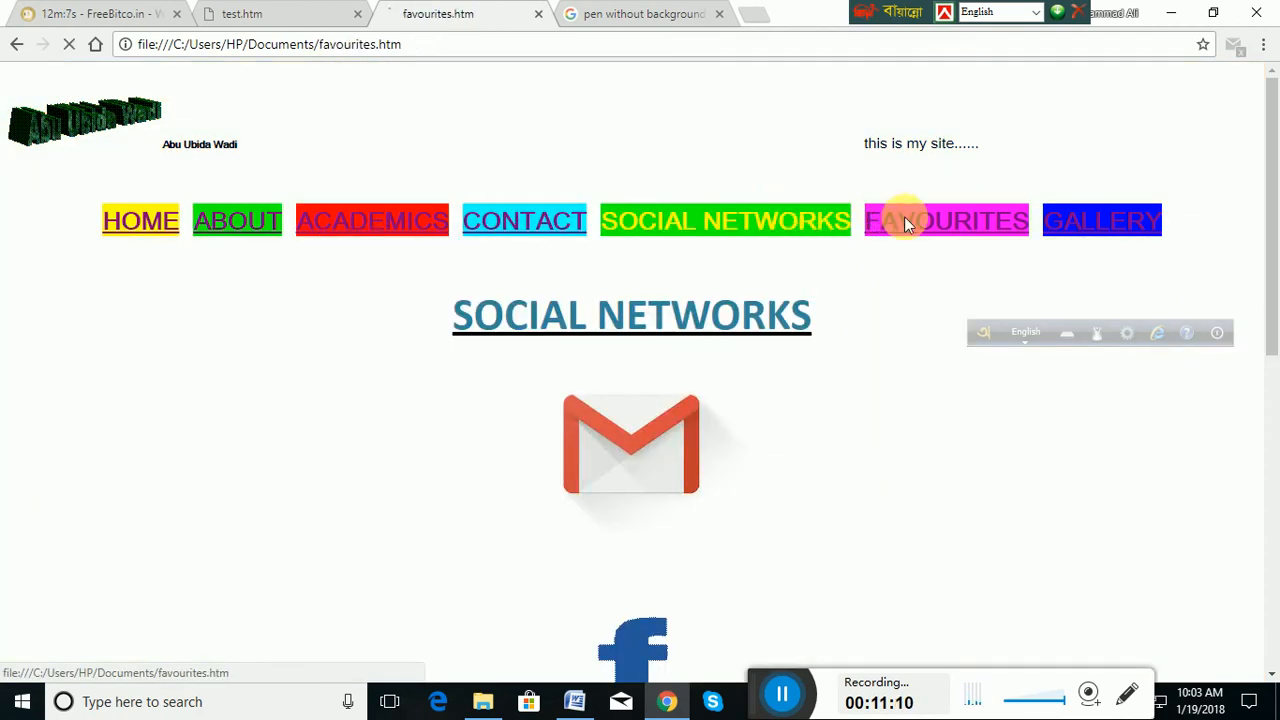
scroll(753, 386, "down", 10)
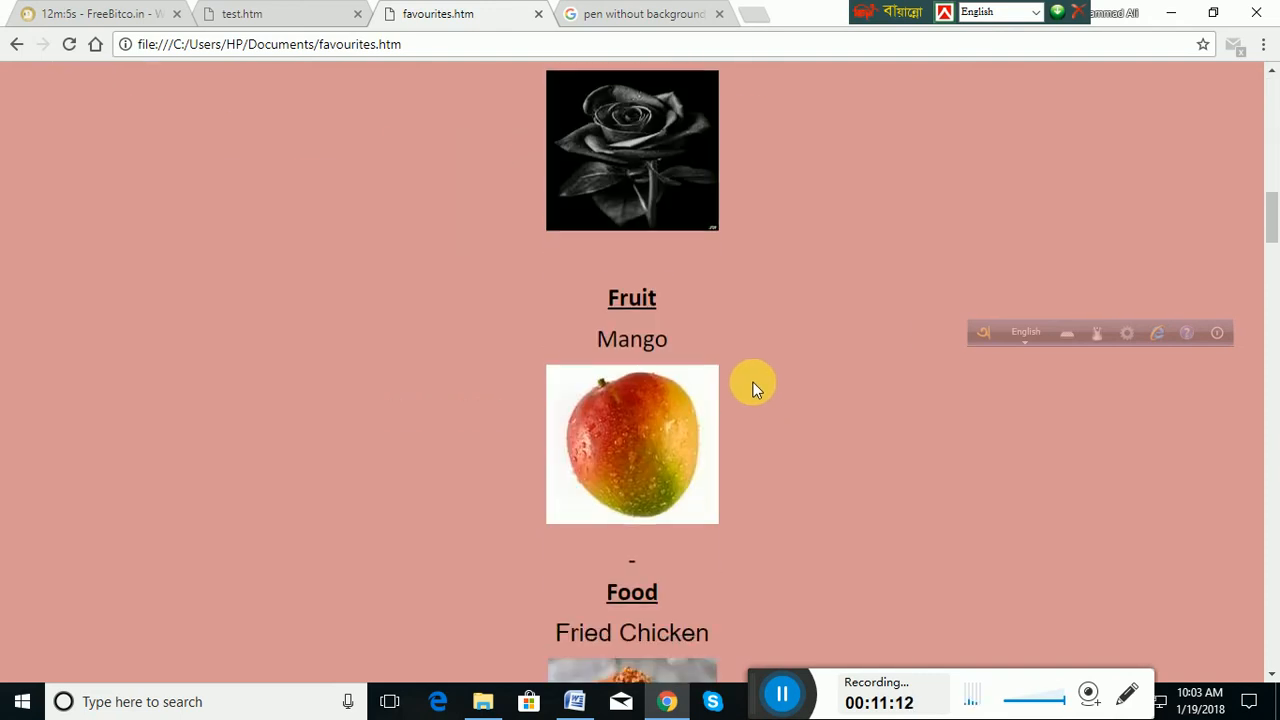
scroll(753, 386, "up", 10)
left_click(140, 218)
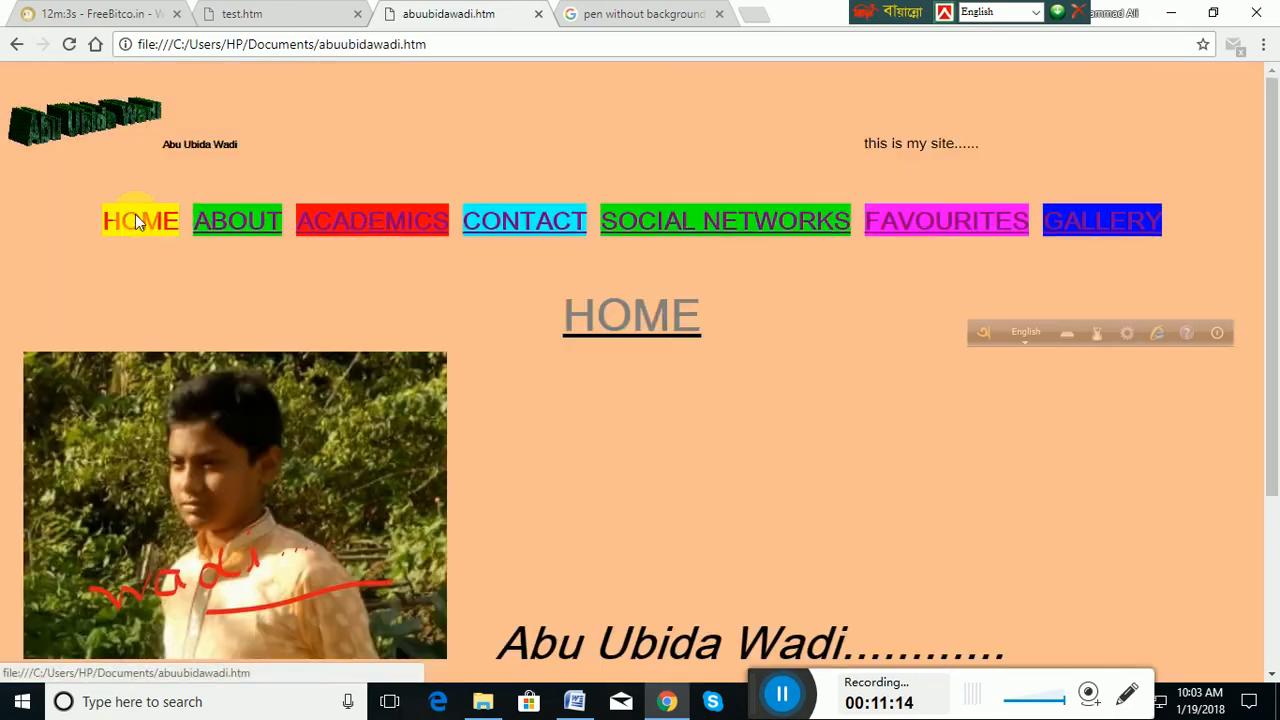
scroll(593, 376, "down", 1)
scroll(593, 383, "down", 3)
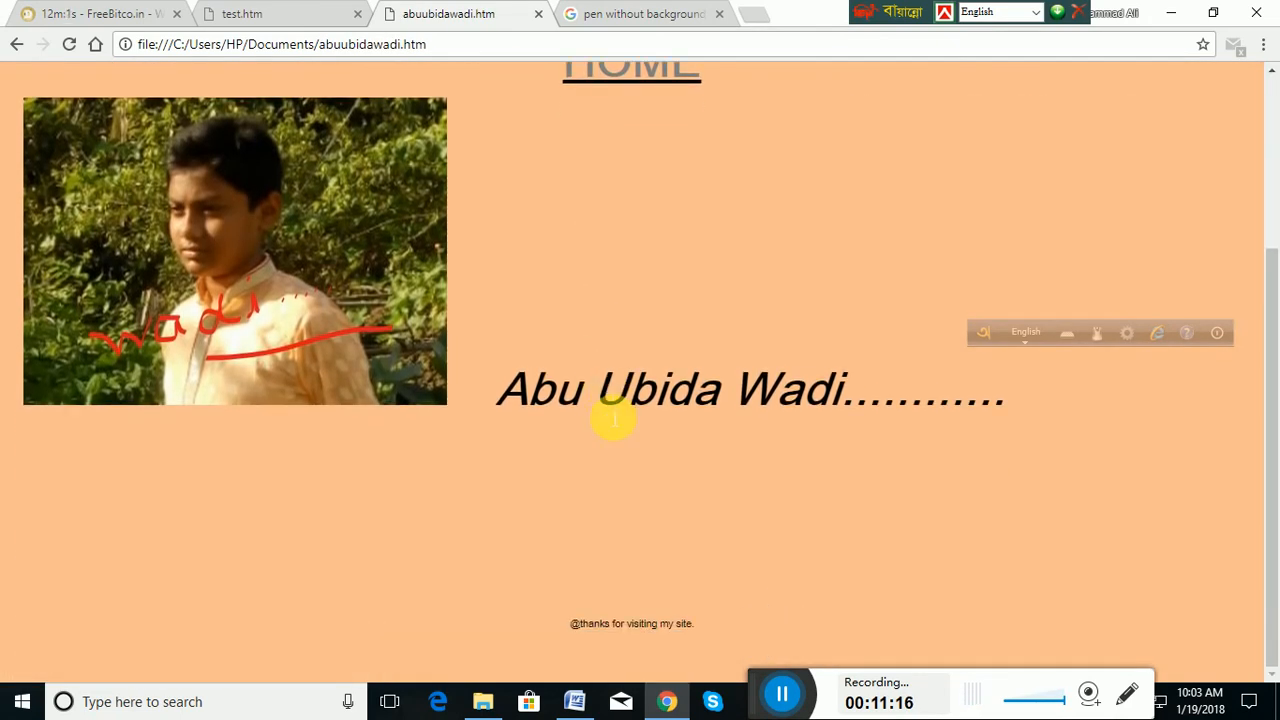
scroll(585, 410, "up", 3)
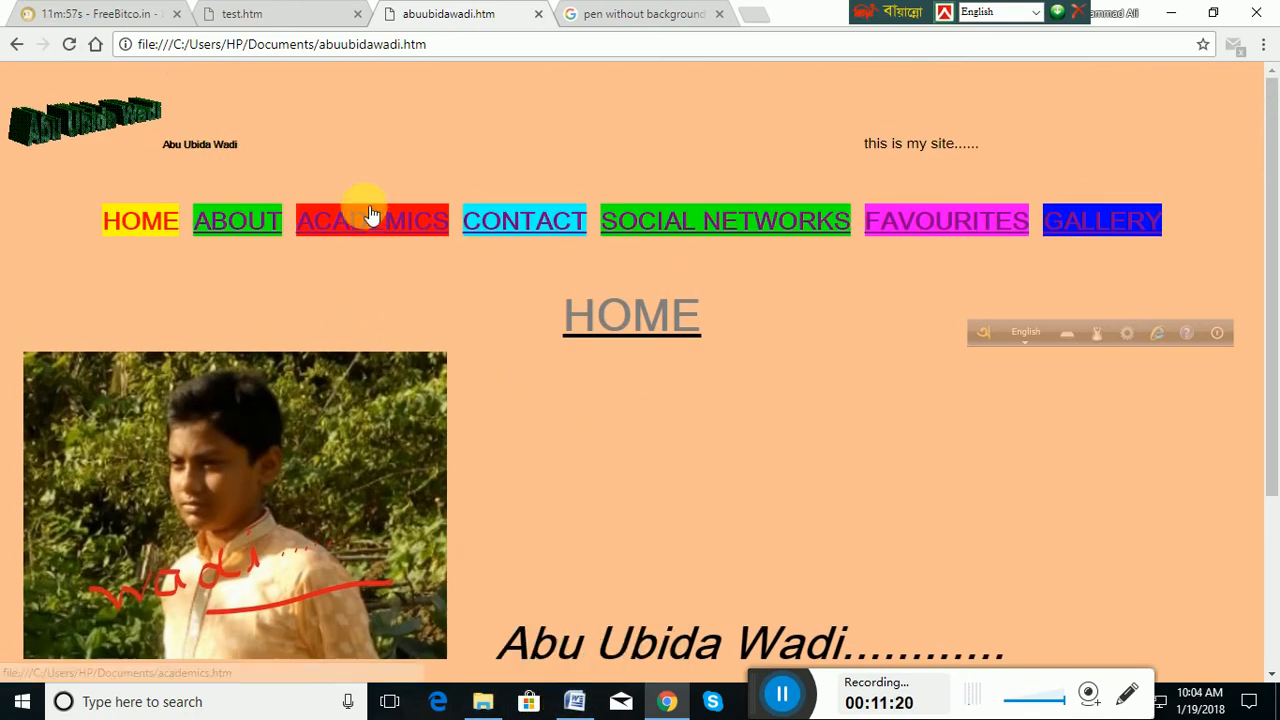
- Switch to Word and highlight the word "home" in bright green after comparing it with the sample site's menu in Chrome
left_click(578, 702)
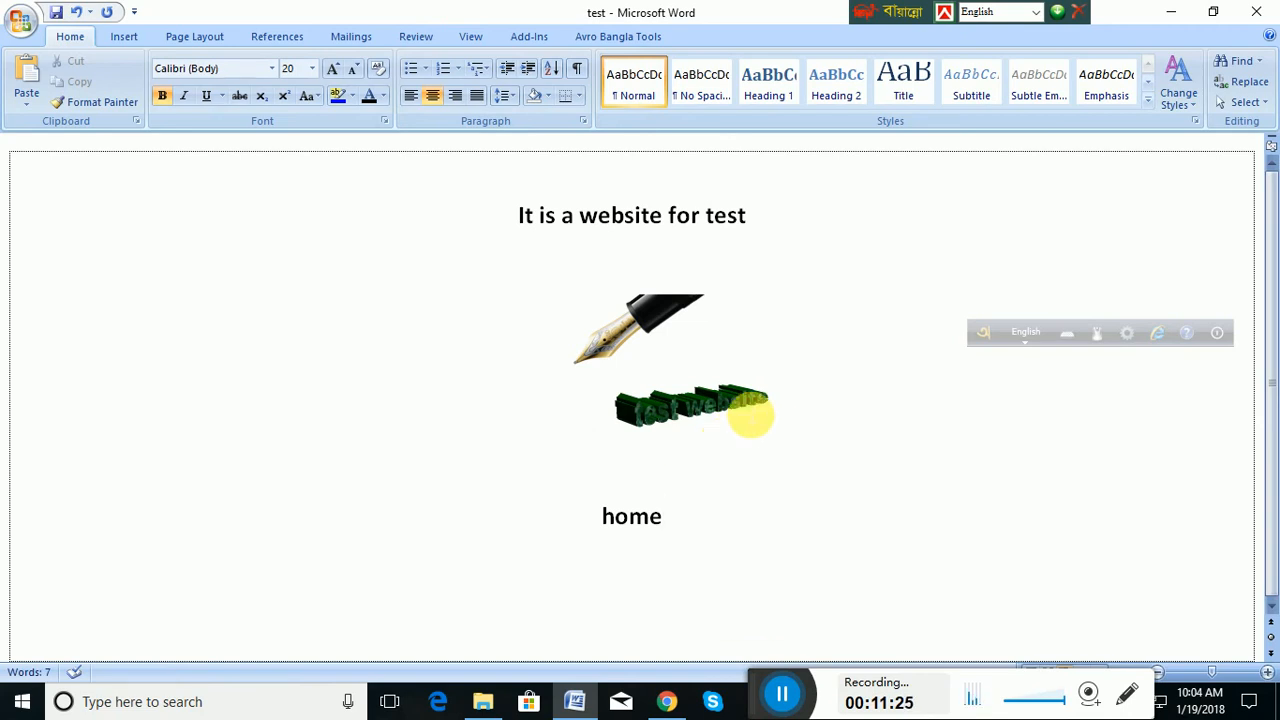
left_click_drag(586, 520, 668, 518)
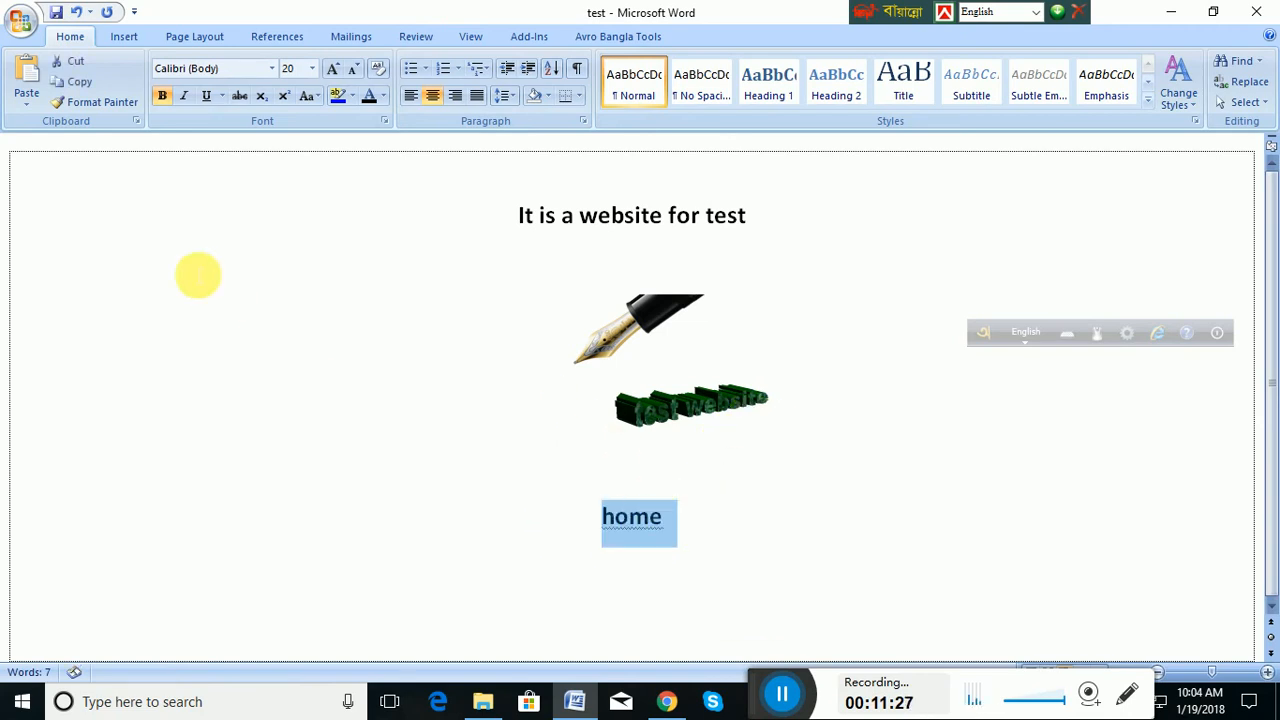
left_click(666, 702)
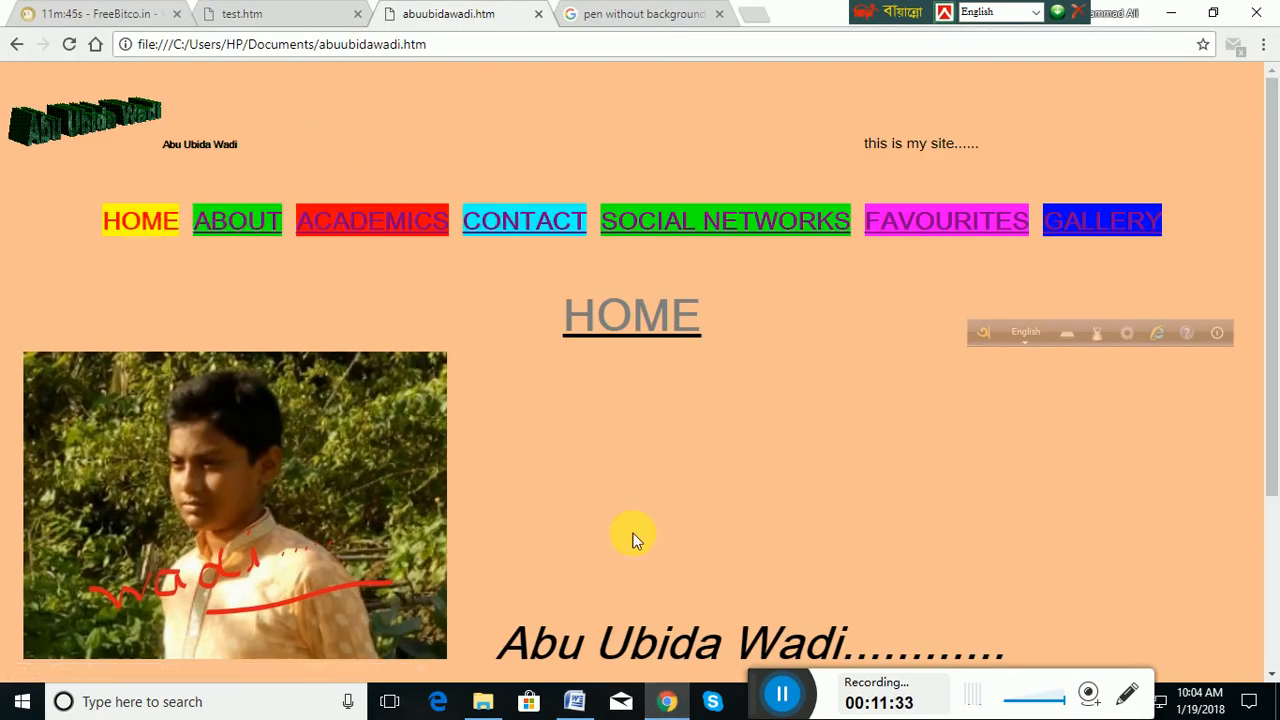
left_click(572, 703)
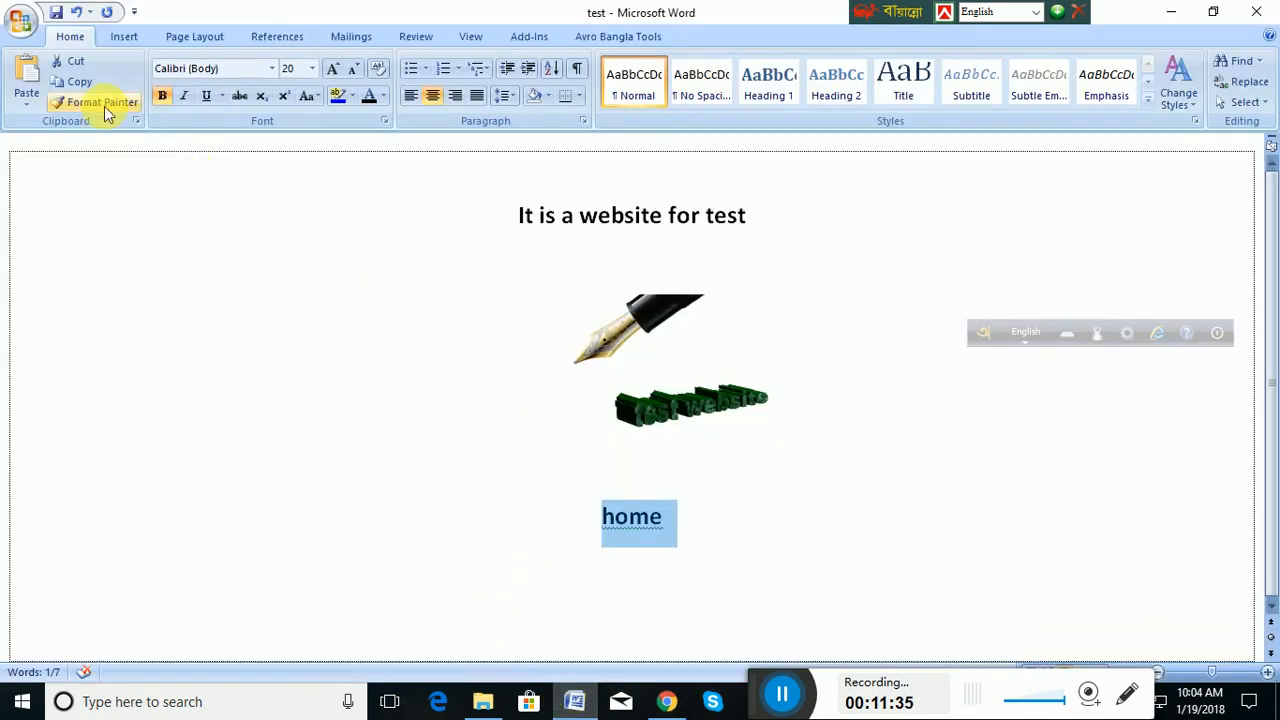
left_click(355, 97)
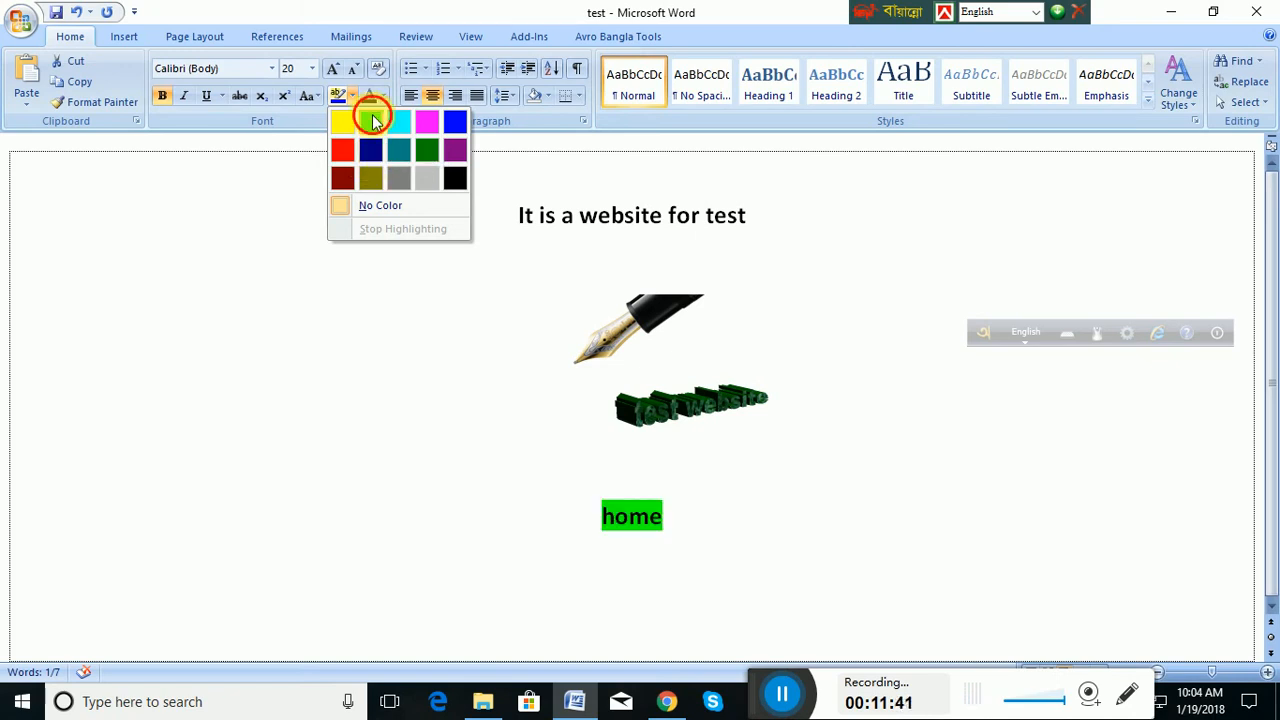
left_click(371, 120)
- Set the font colour of the word "home" to the standard red
left_click(385, 98)
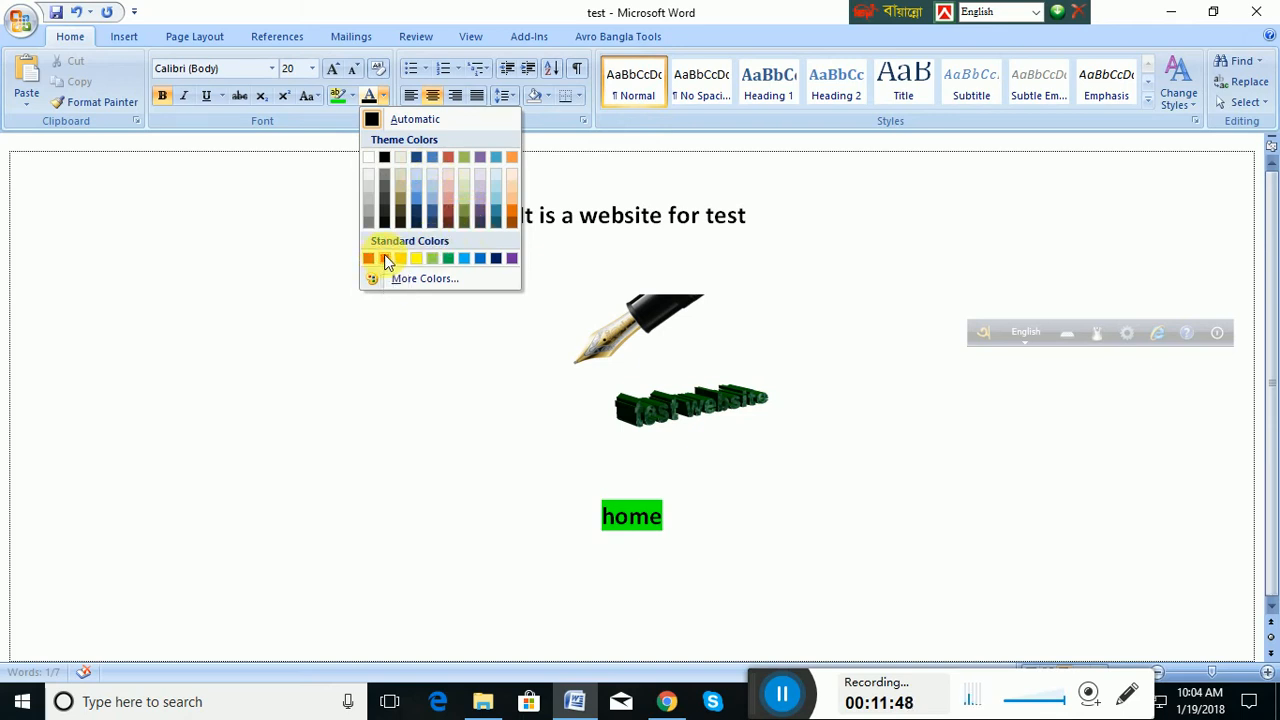
left_click(498, 482)
left_click_drag(600, 517, 677, 520)
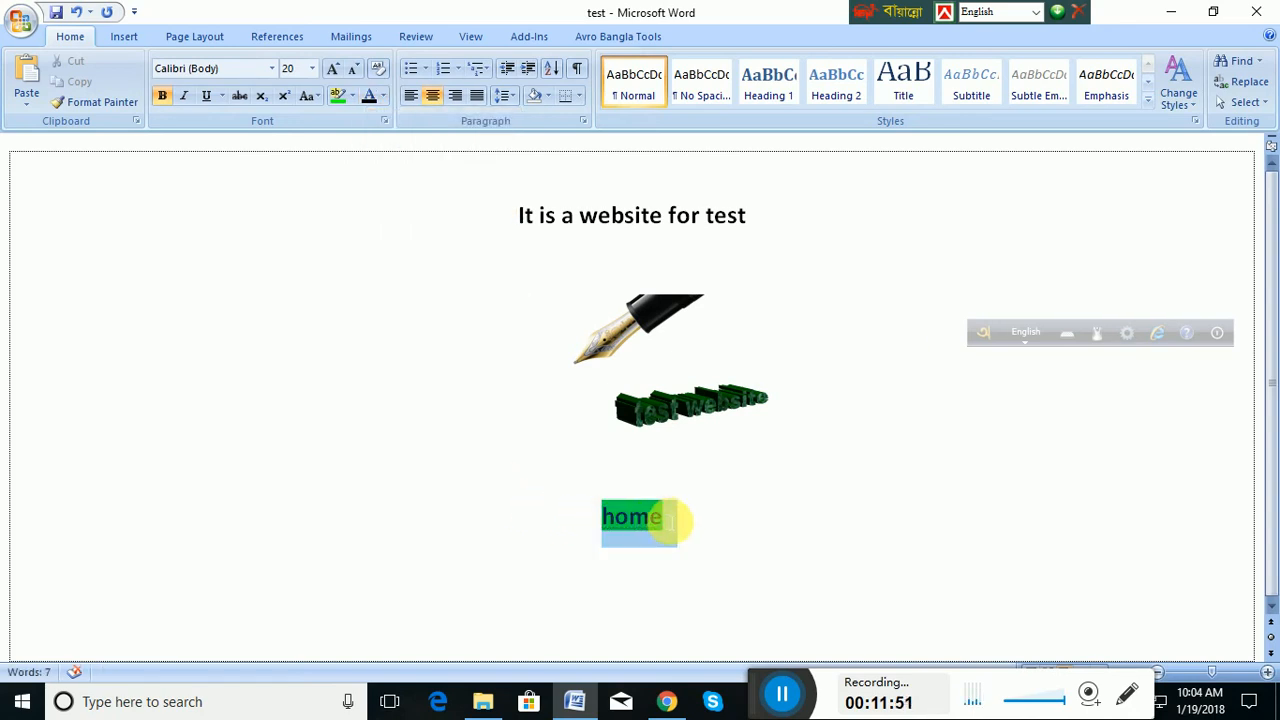
left_click(385, 92)
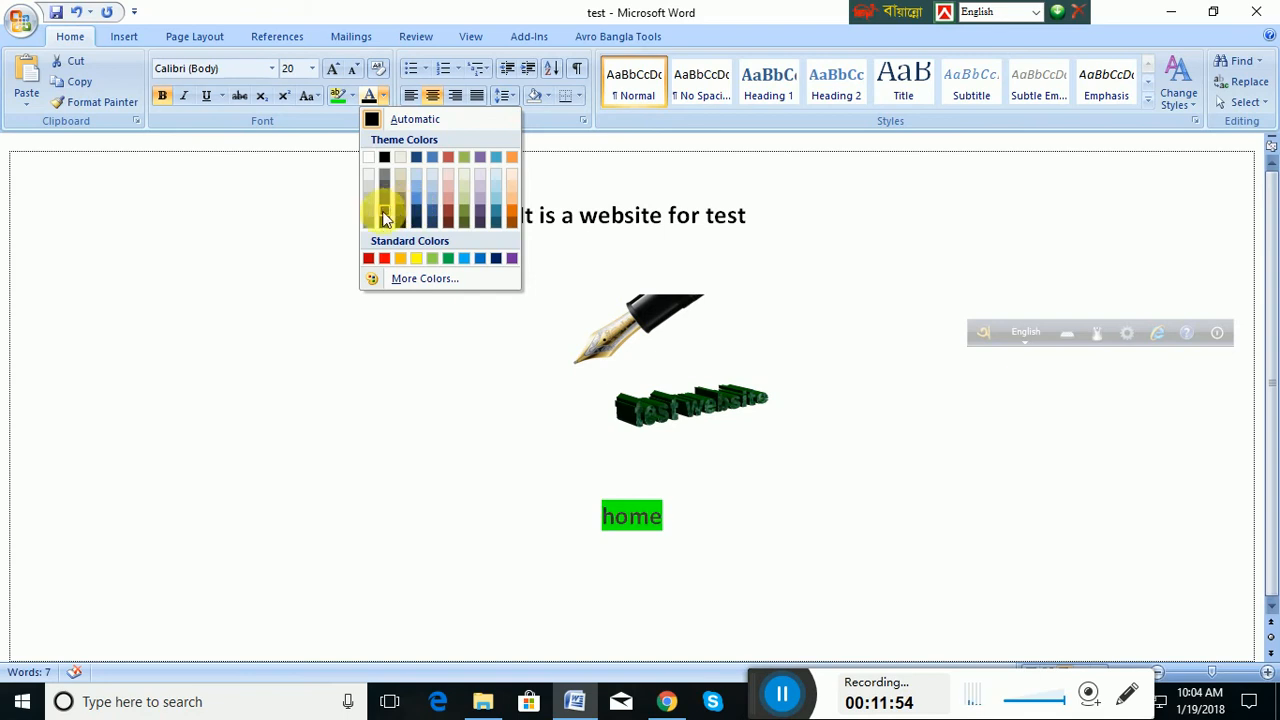
left_click(386, 258)
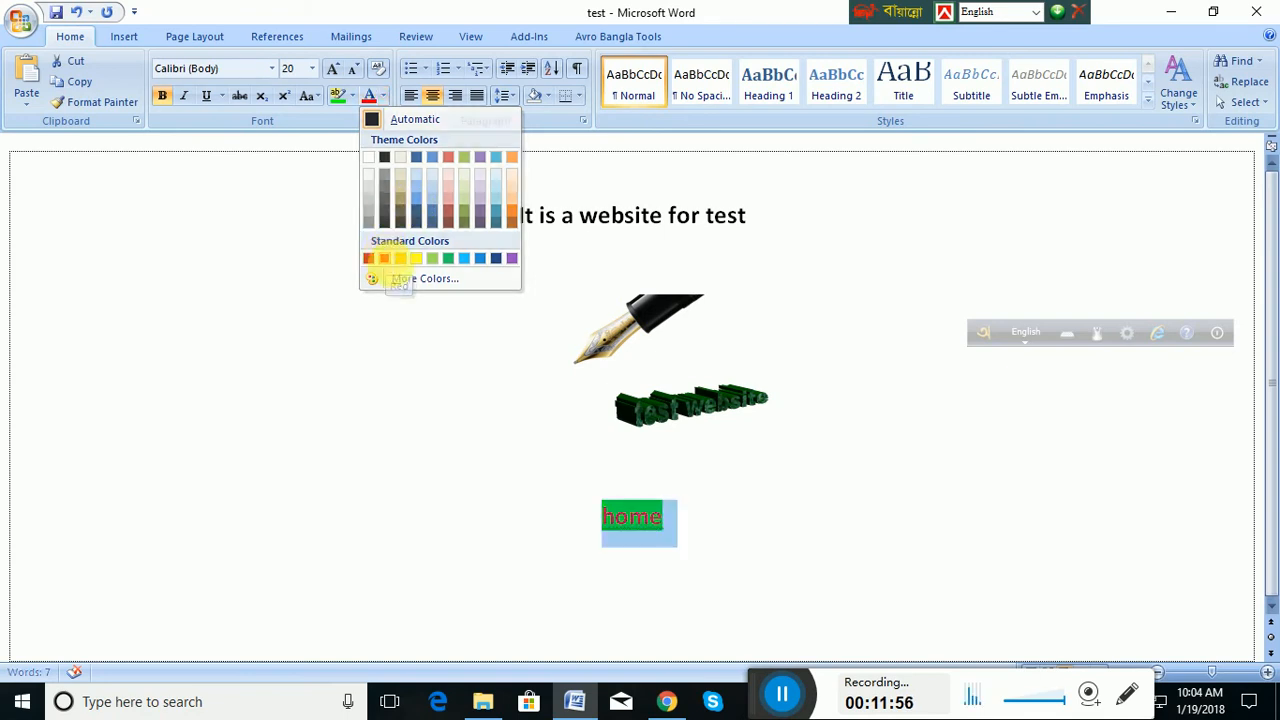
left_click(709, 515)
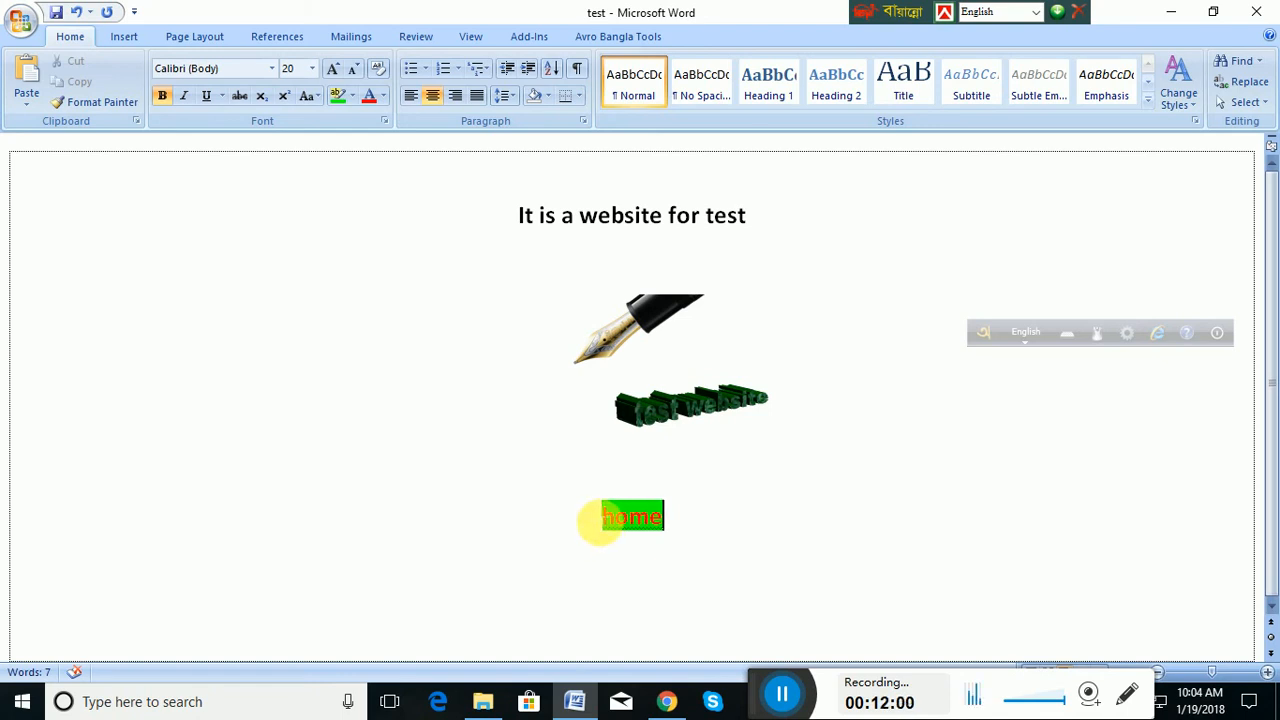
left_click_drag(598, 521, 672, 527)
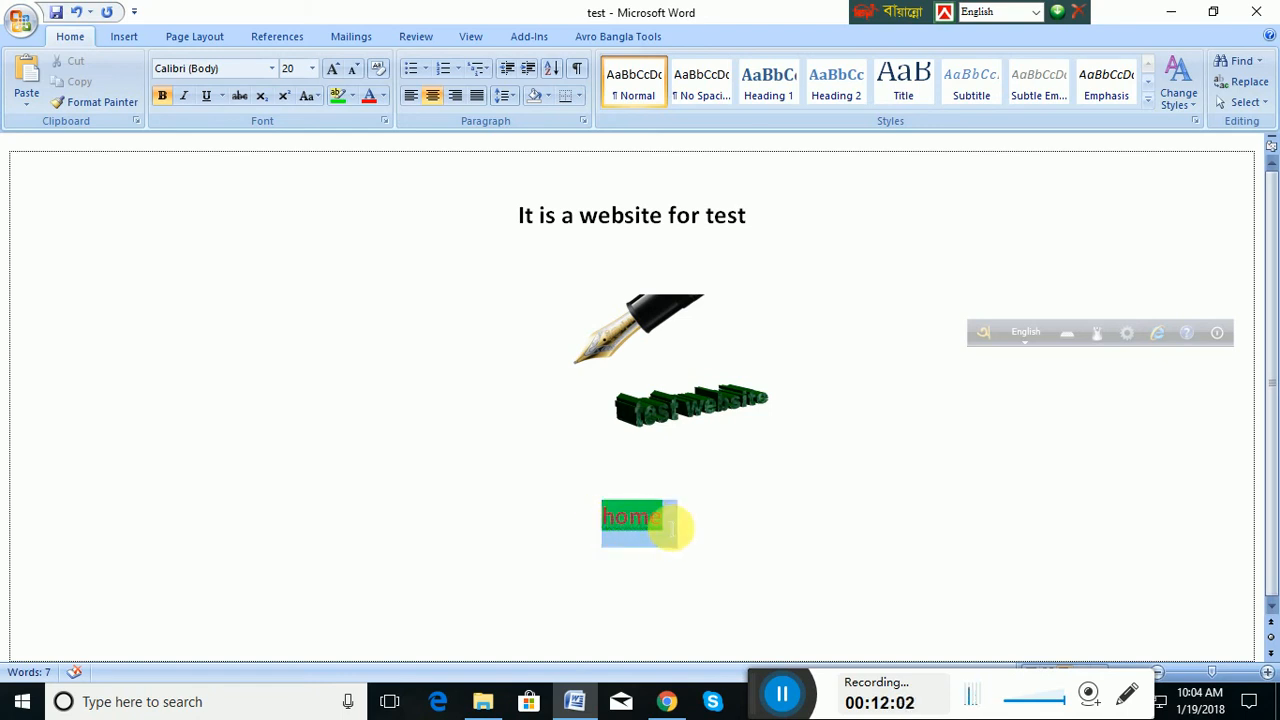
left_click(130, 37)
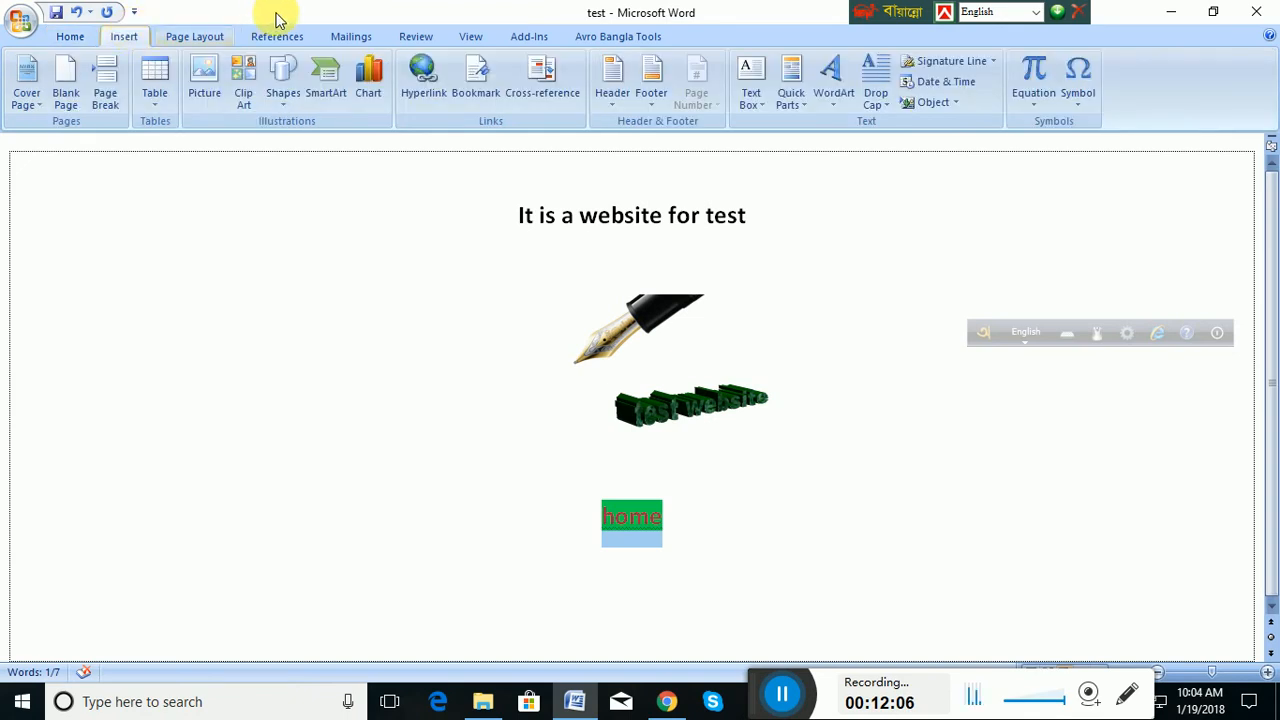
left_click(428, 95)
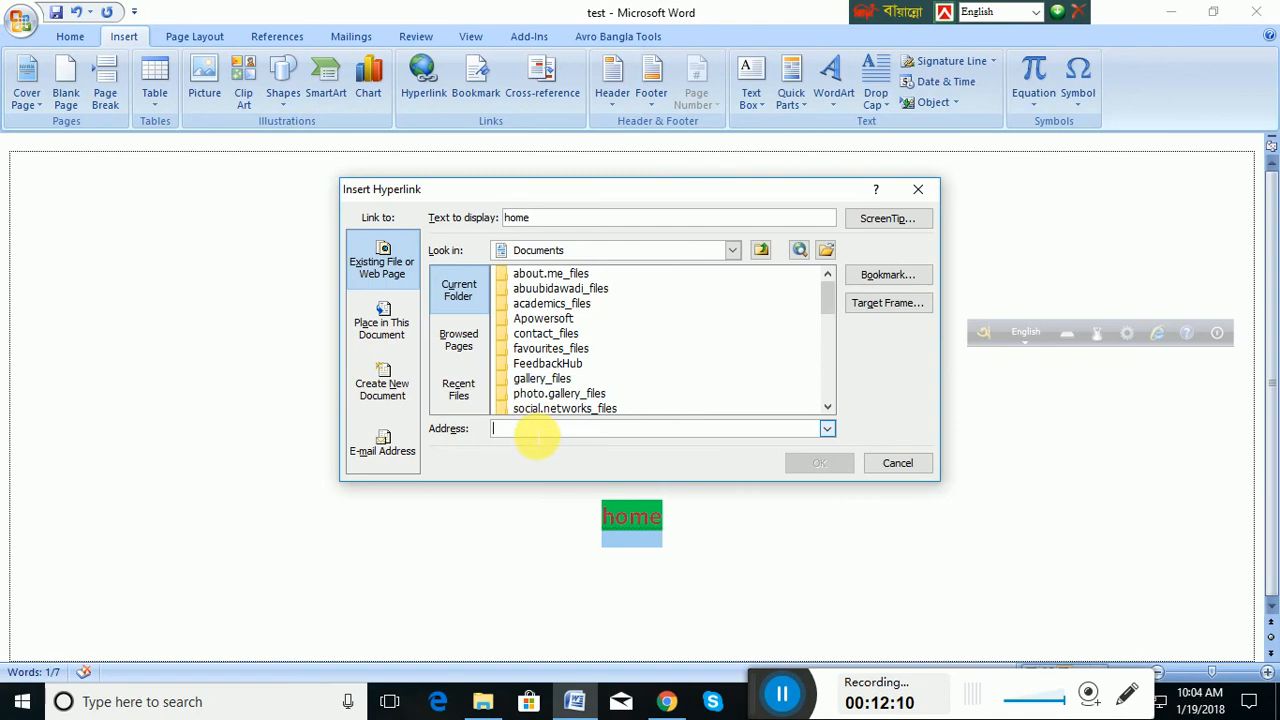
type("www")
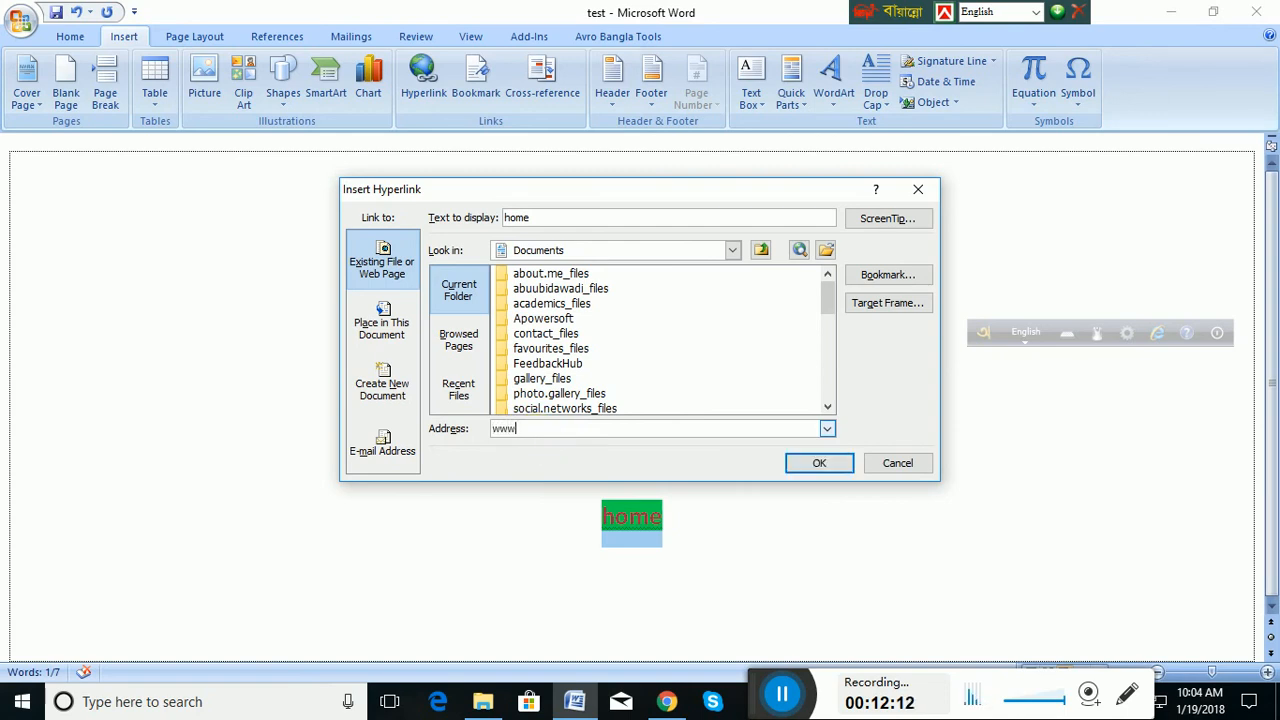
type(".facebook.com")
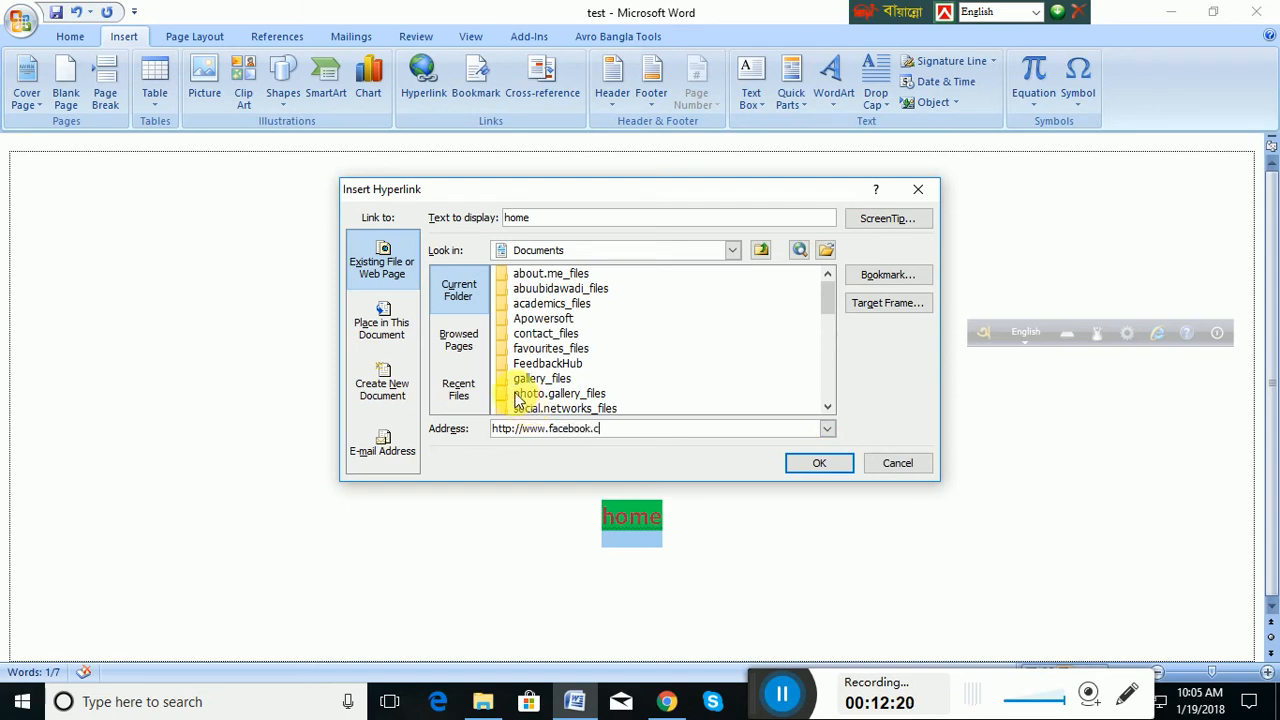
left_click(816, 466)
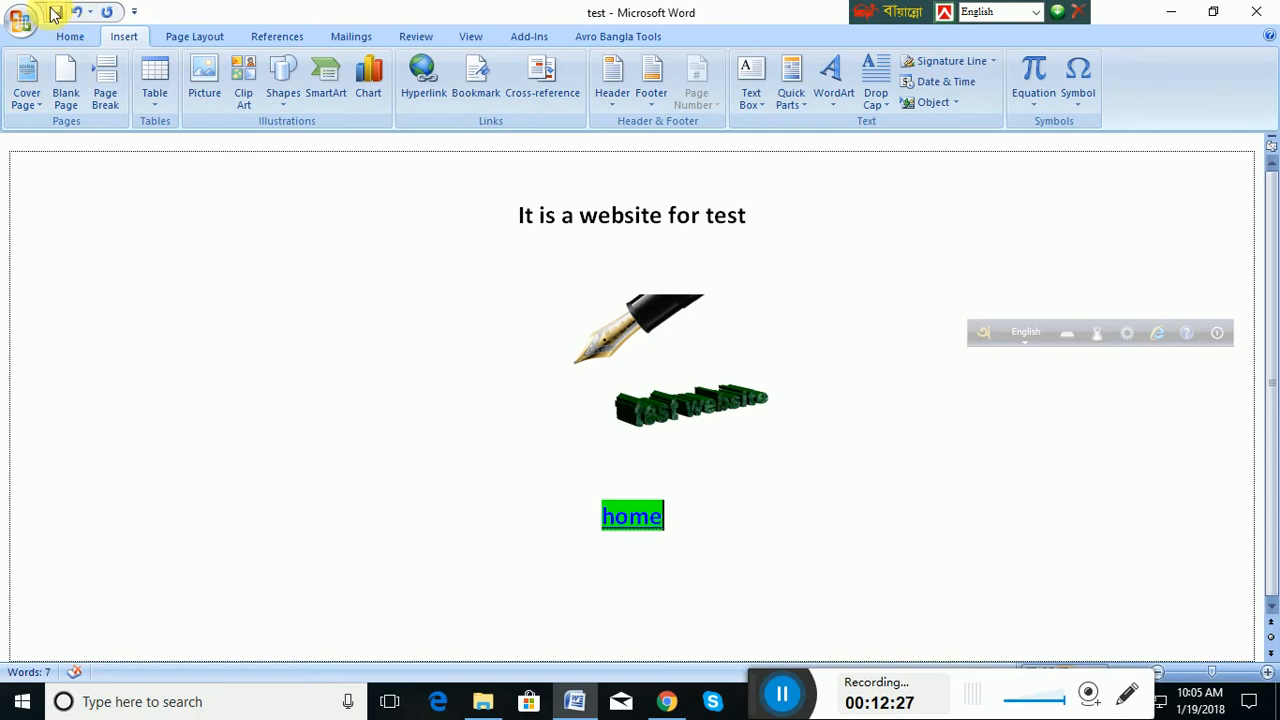
- Switch to Chrome, reload test.htm, try the "home" link and return to the test page
left_click(667, 703)
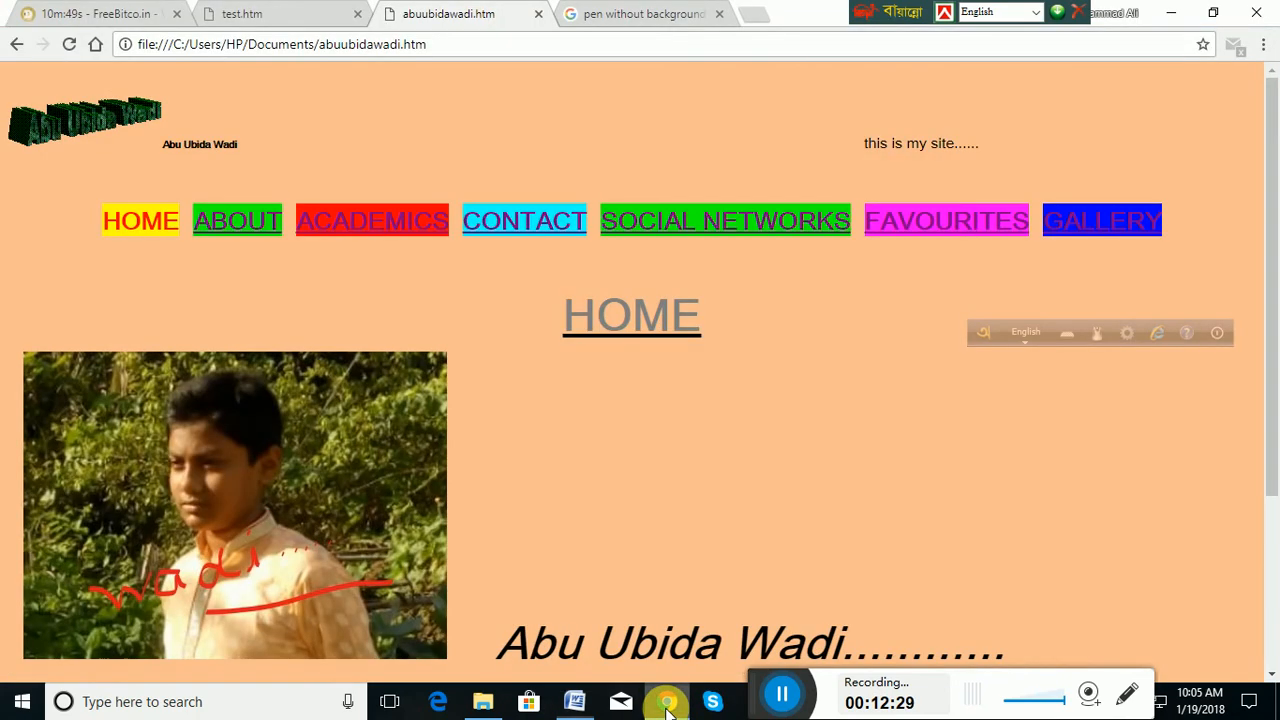
left_click(300, 12)
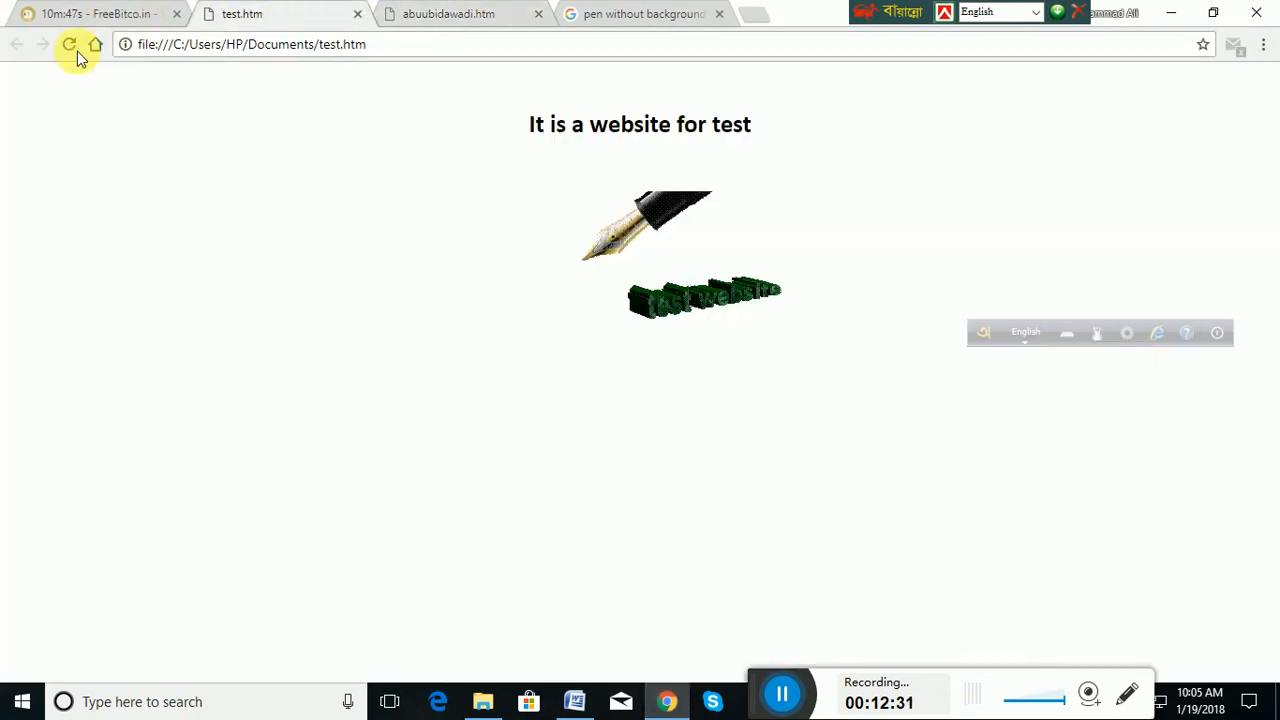
left_click(67, 45)
left_click(635, 398)
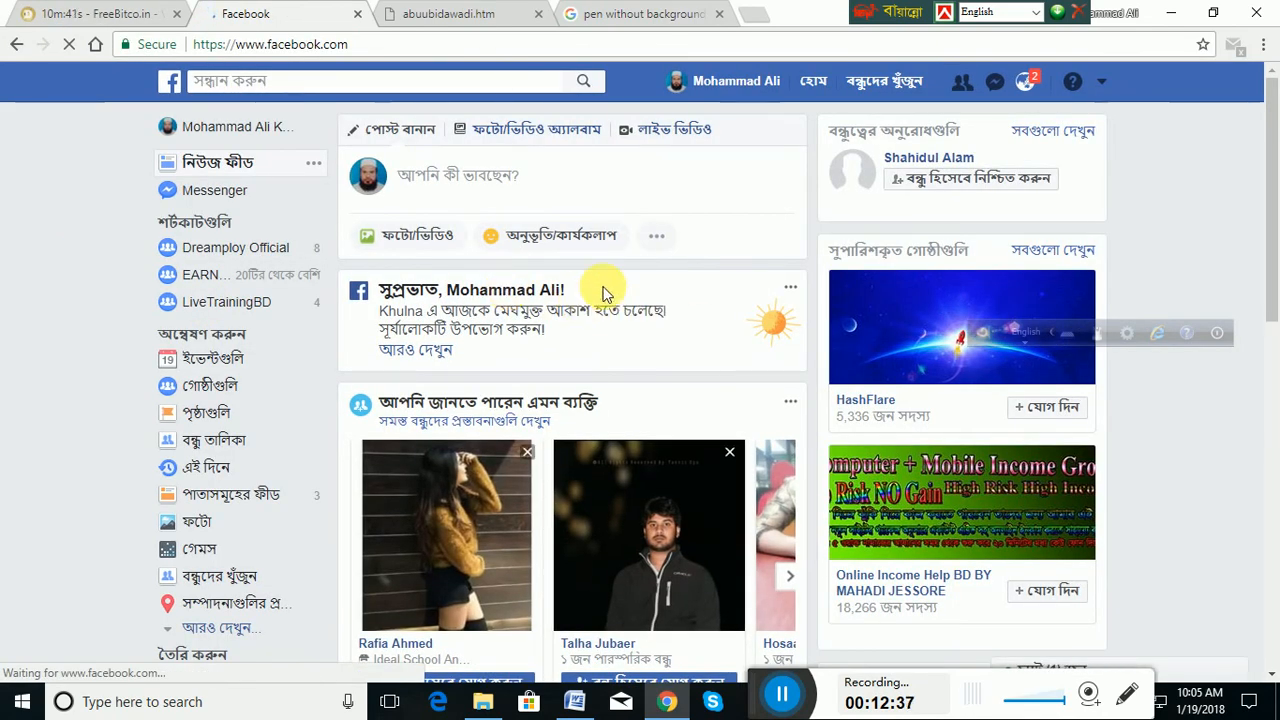
left_click(12, 45)
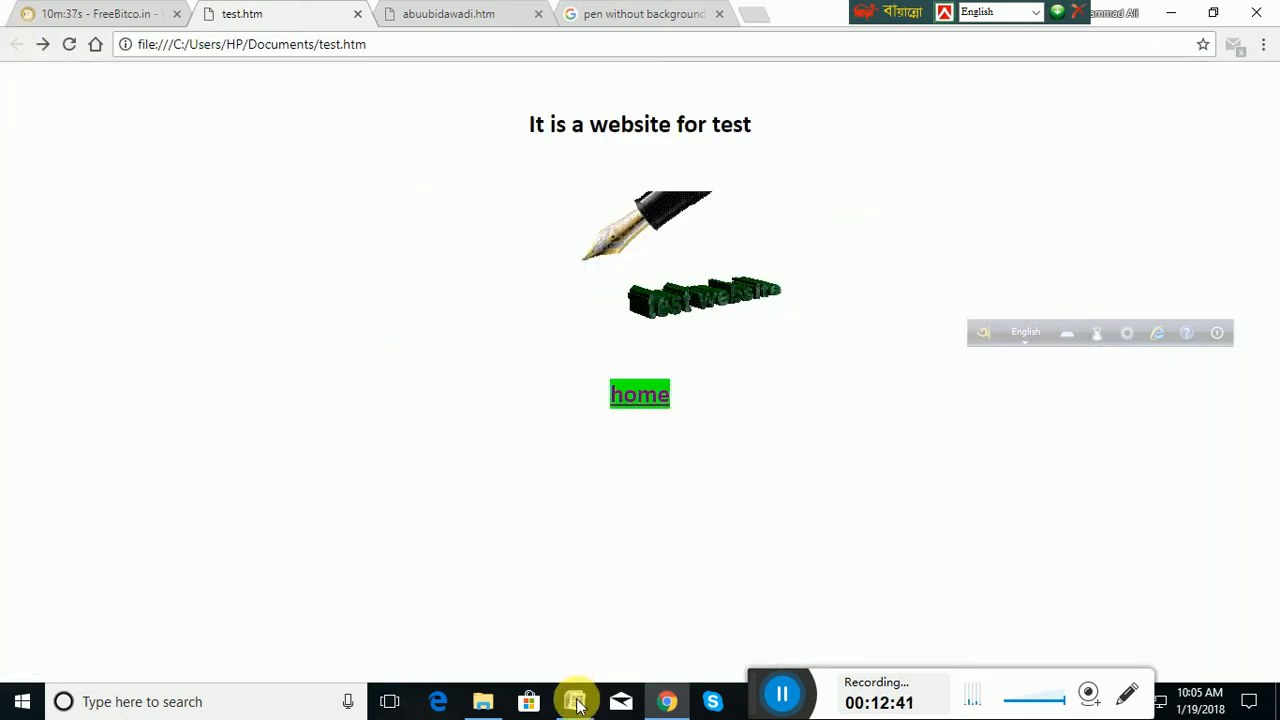
- Look through the sample site's Home, About, Academics, Contact and Social Networks pages in Chrome, examining the header and menu
left_click(575, 701)
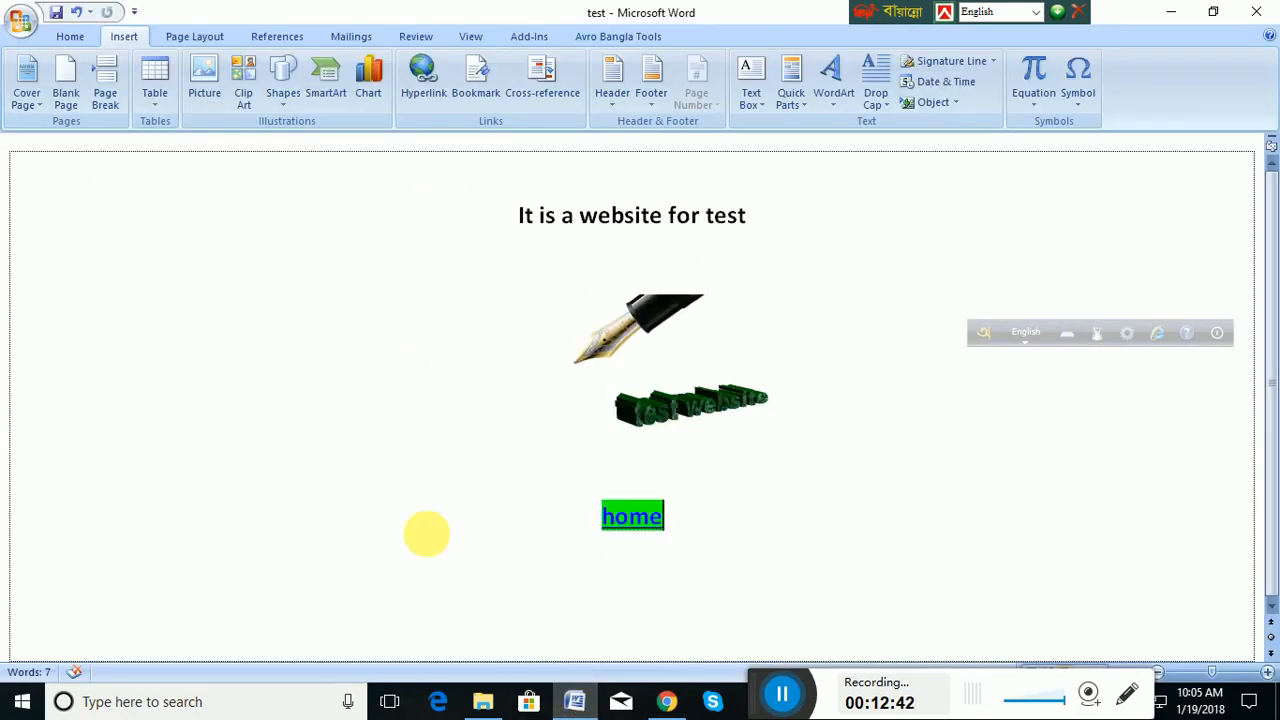
left_click(665, 701)
left_click(490, 12)
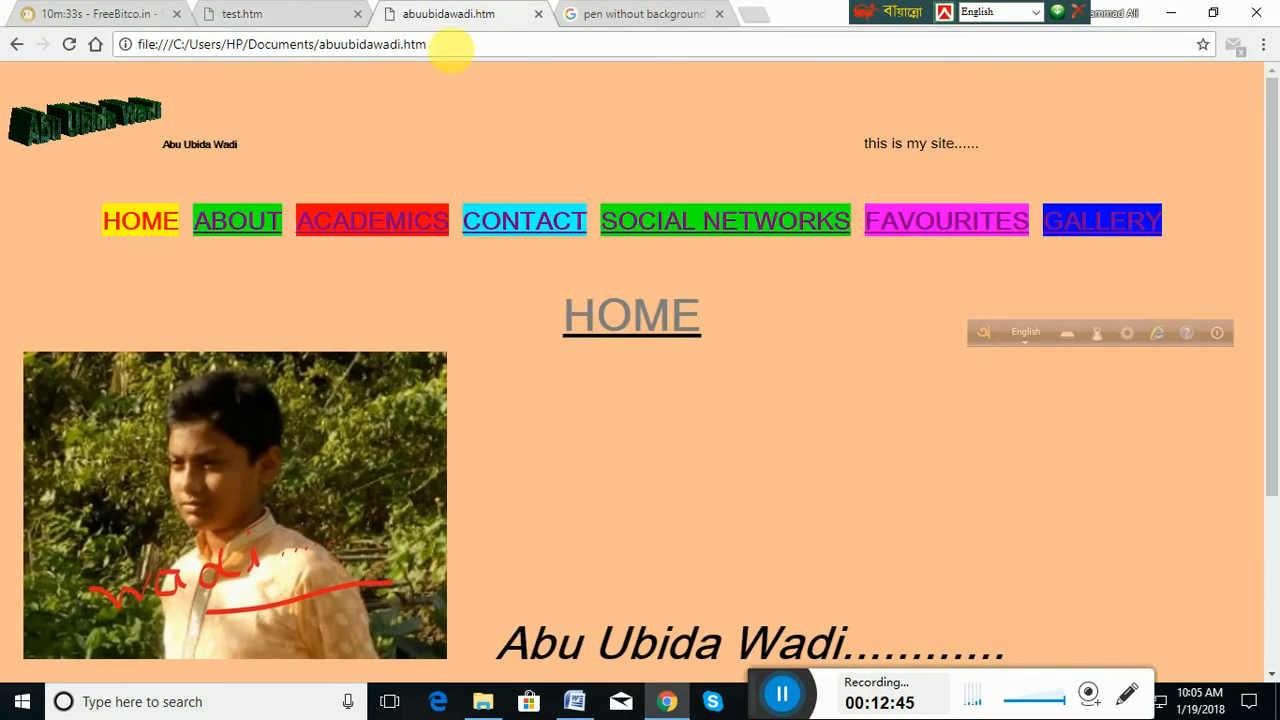
left_click_drag(10, 110, 257, 155)
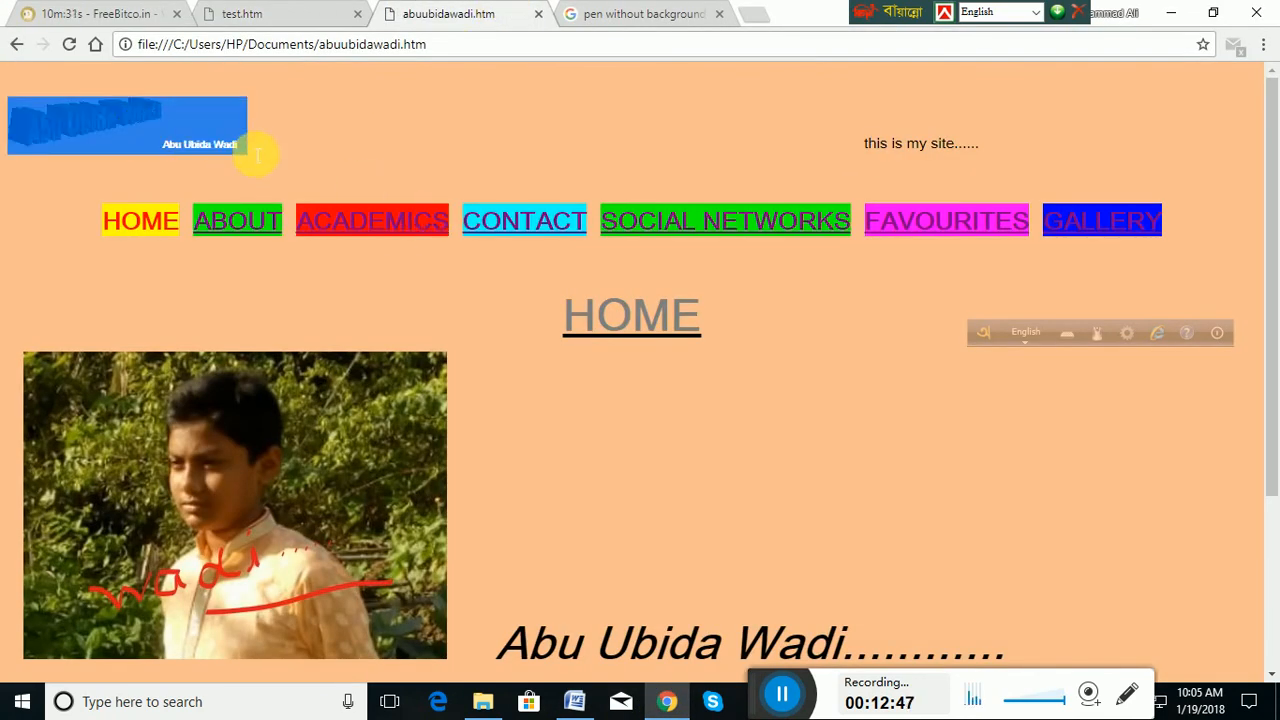
left_click(371, 143)
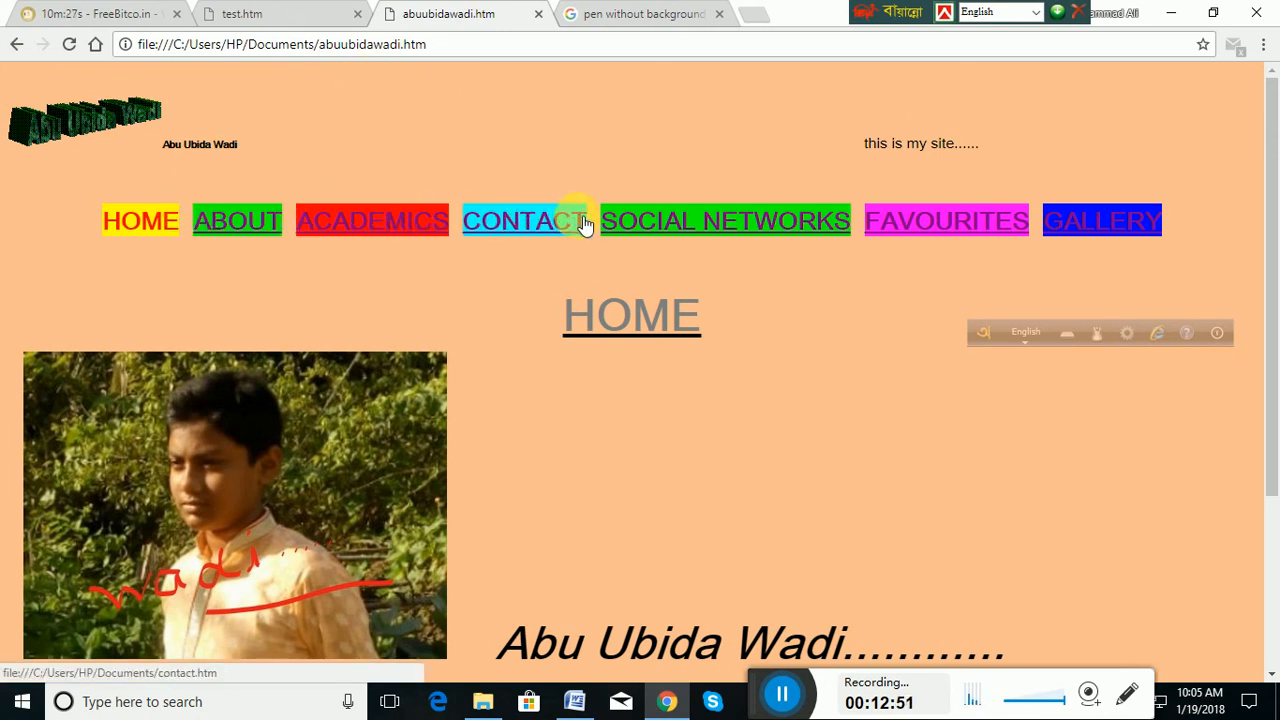
left_click(243, 221)
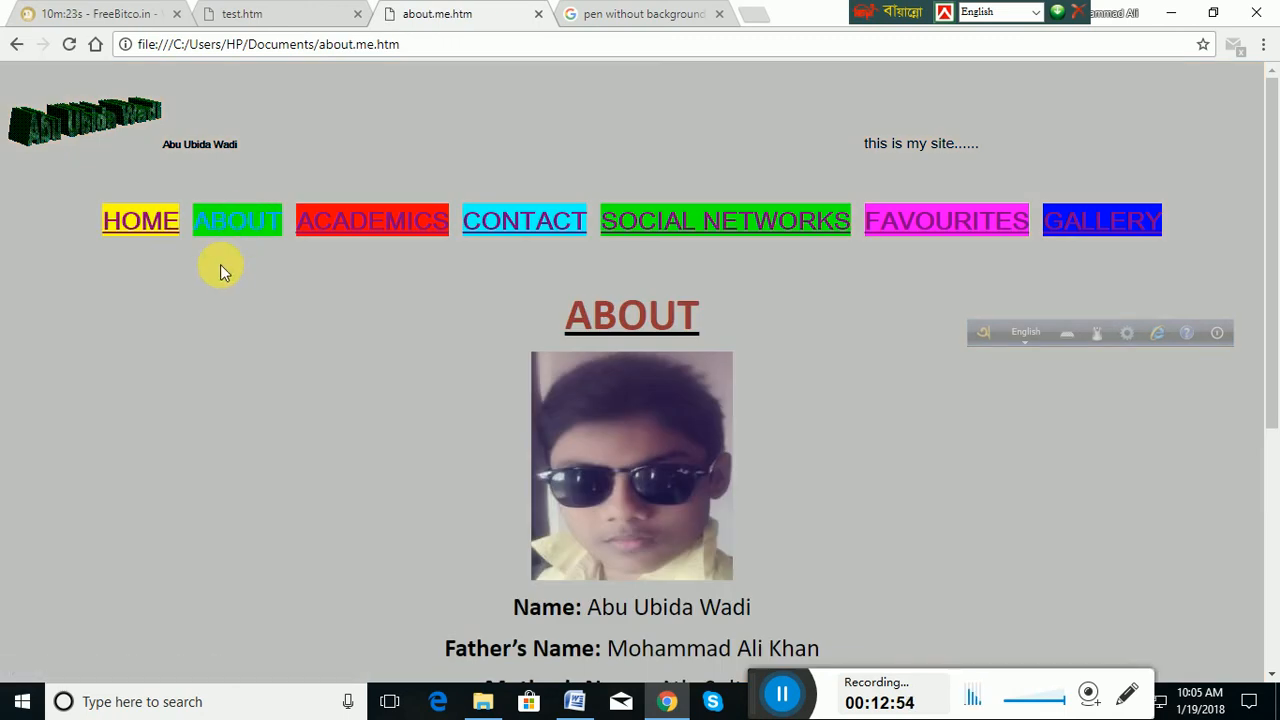
left_click(355, 228)
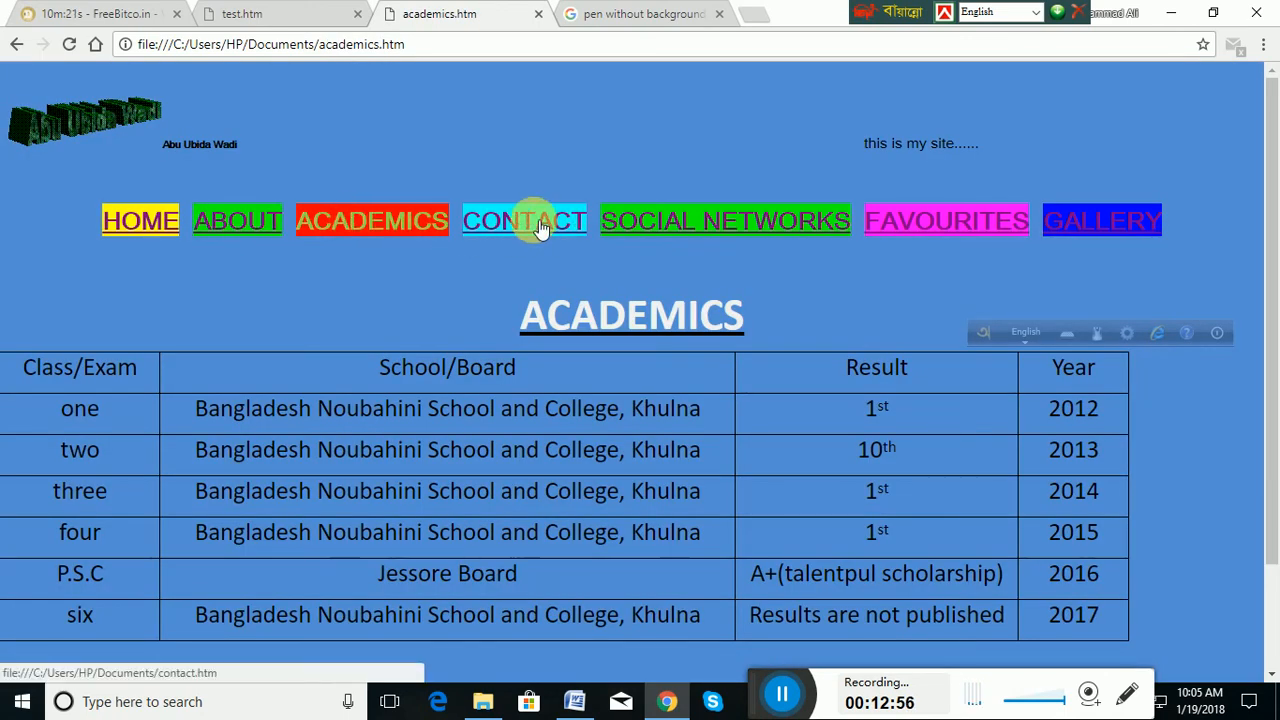
left_click(562, 230)
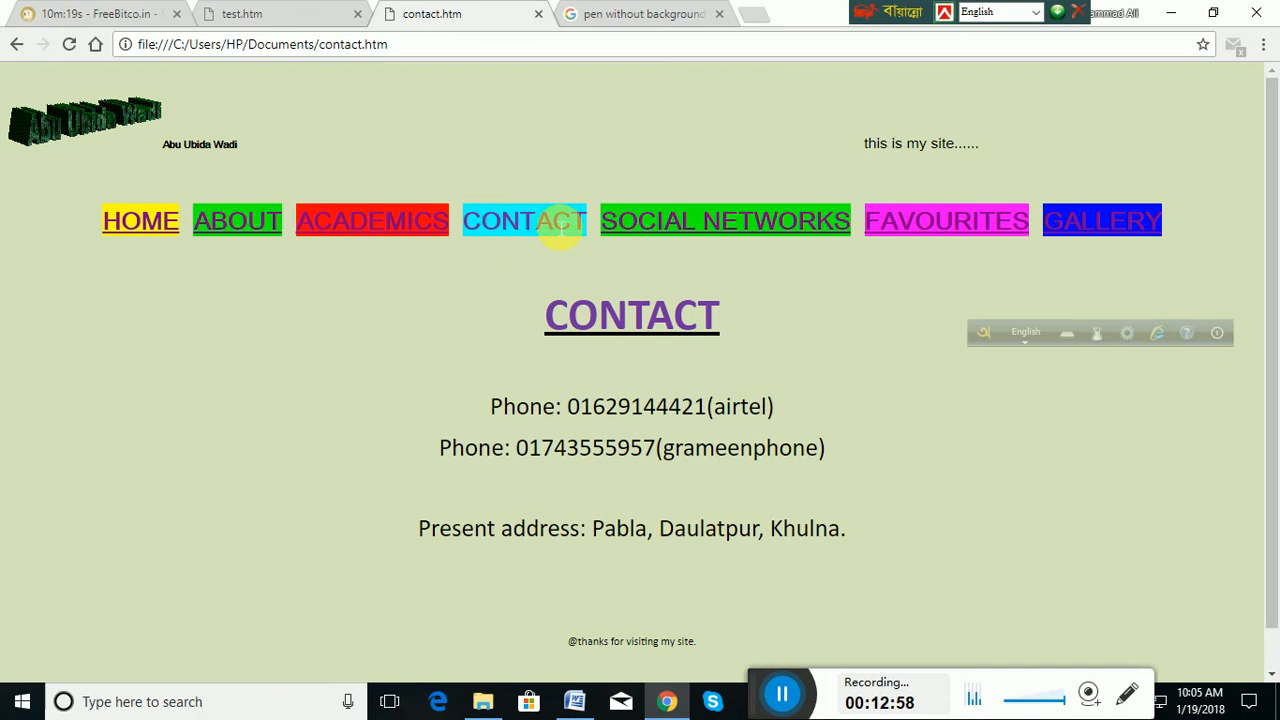
left_click(640, 220)
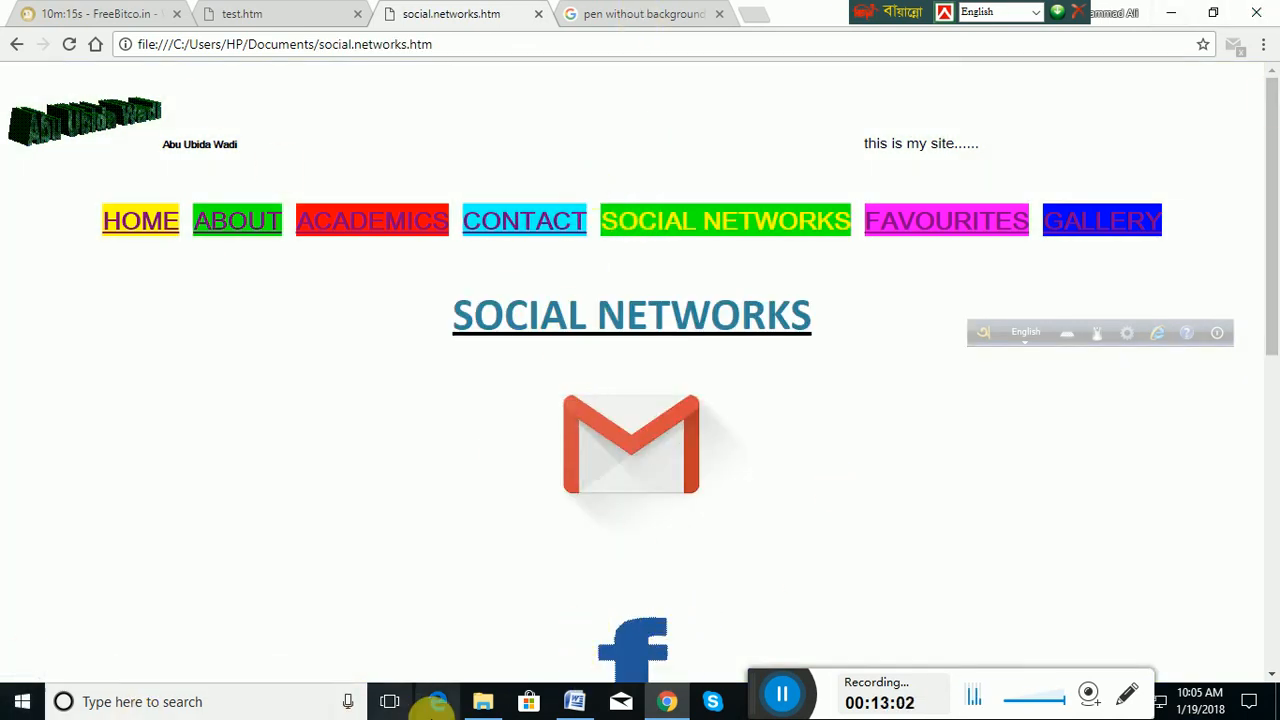
- Switch to Word and add the word "test" on a new line below the "home" link
left_click(574, 703)
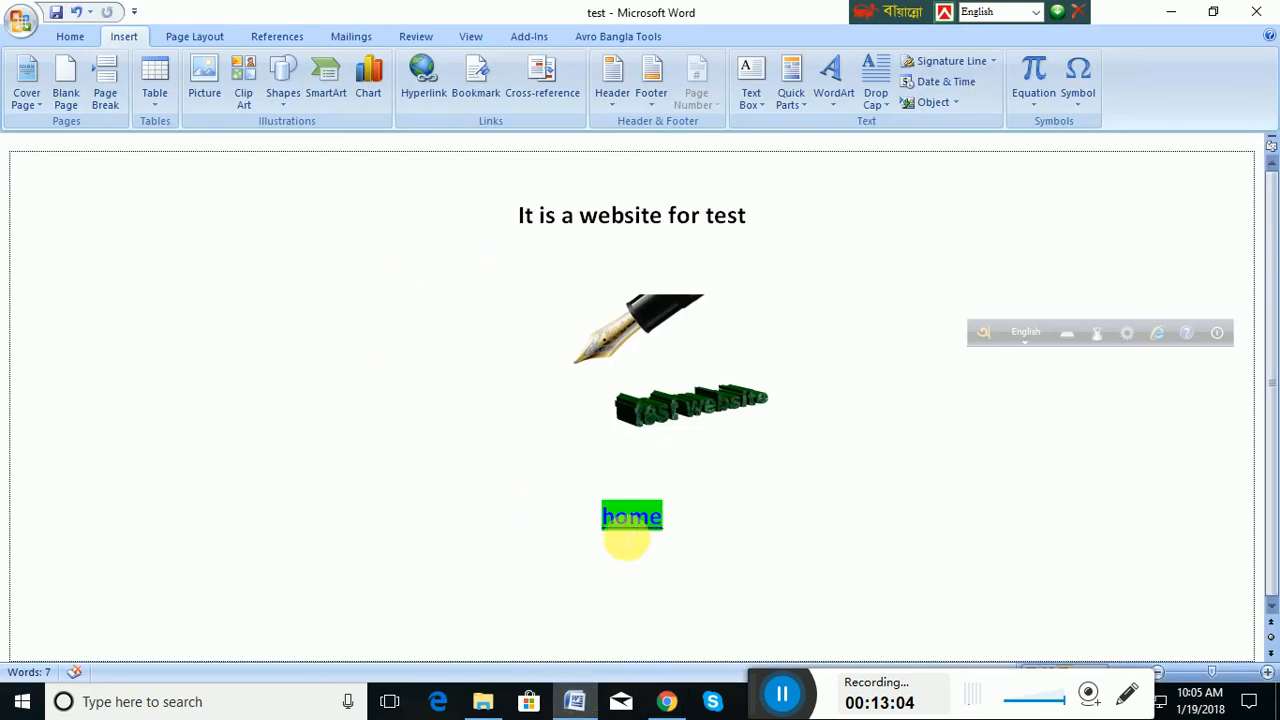
left_click(70, 36)
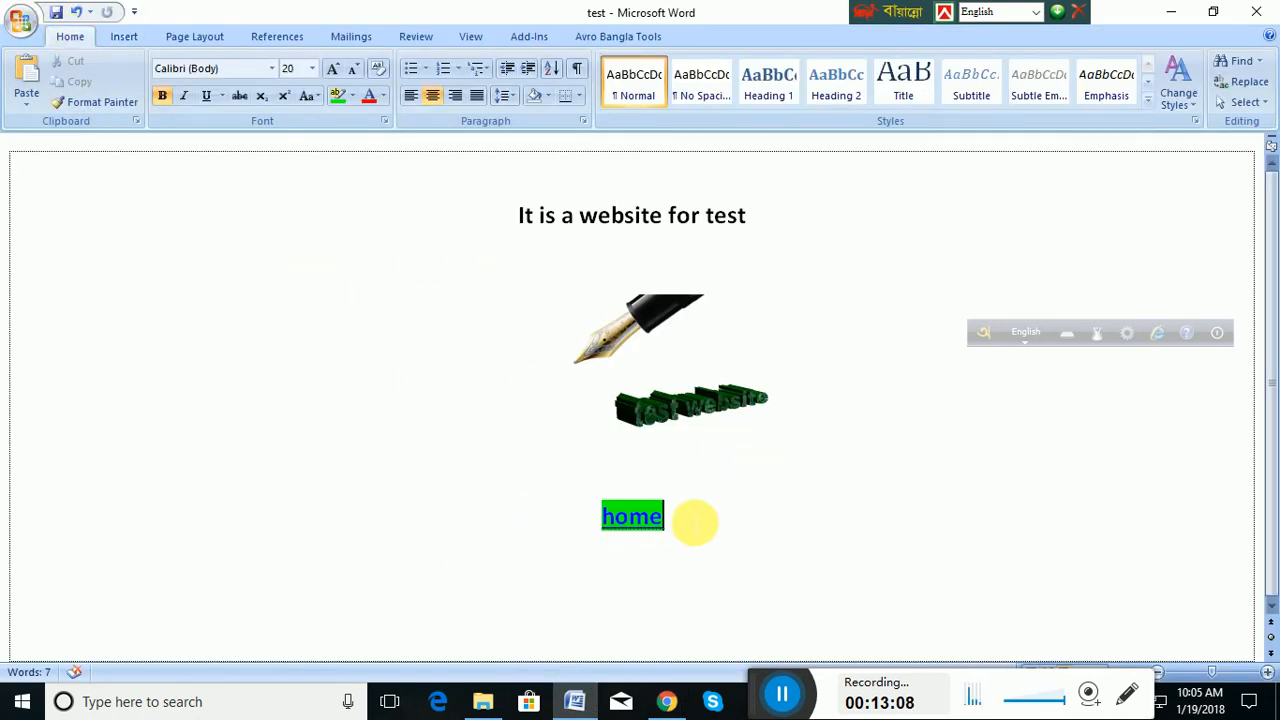
left_click_drag(684, 522, 615, 515)
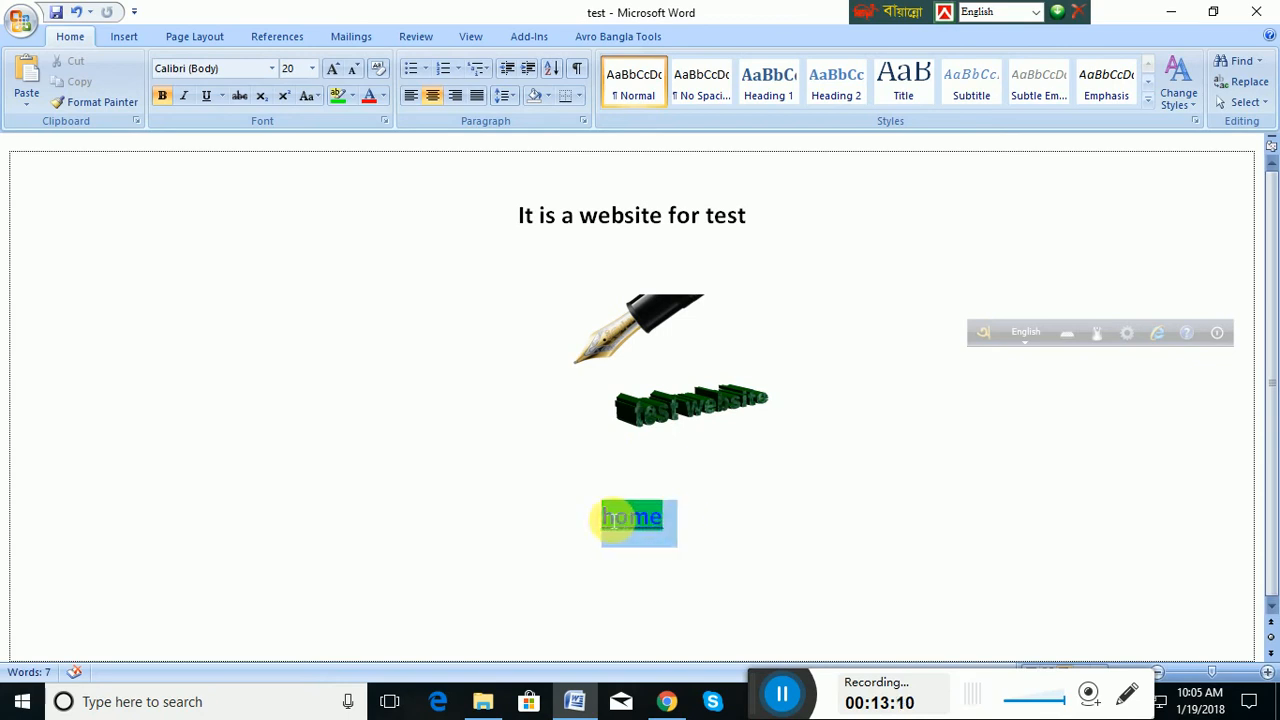
left_click(785, 516)
key("Return")
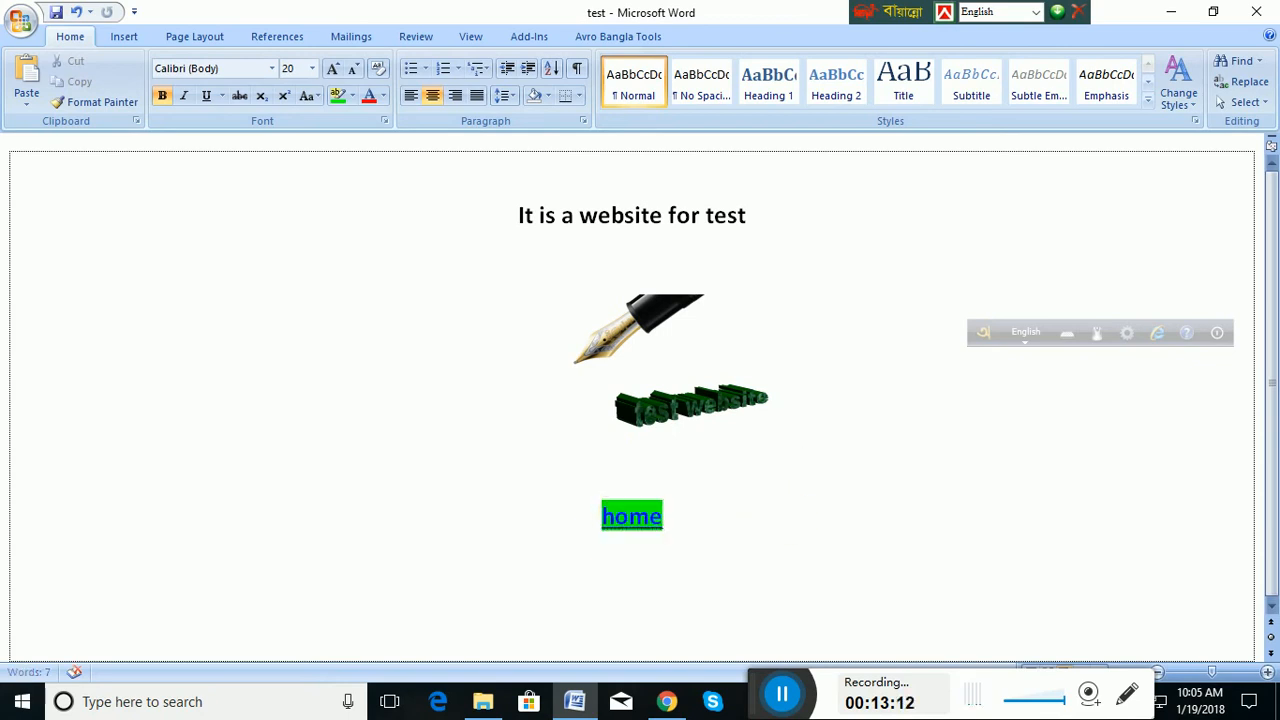
type("test")
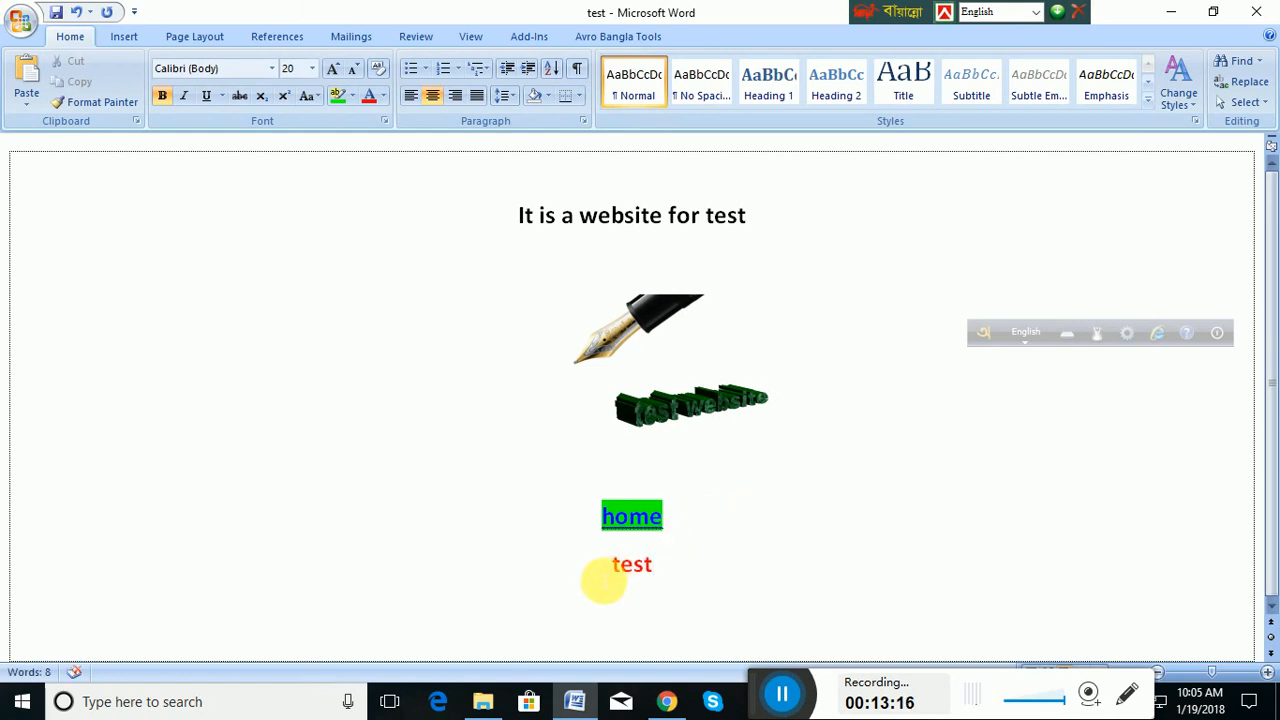
- Select the word "test" below the "home" link and bring up the insert commands
left_click(610, 567)
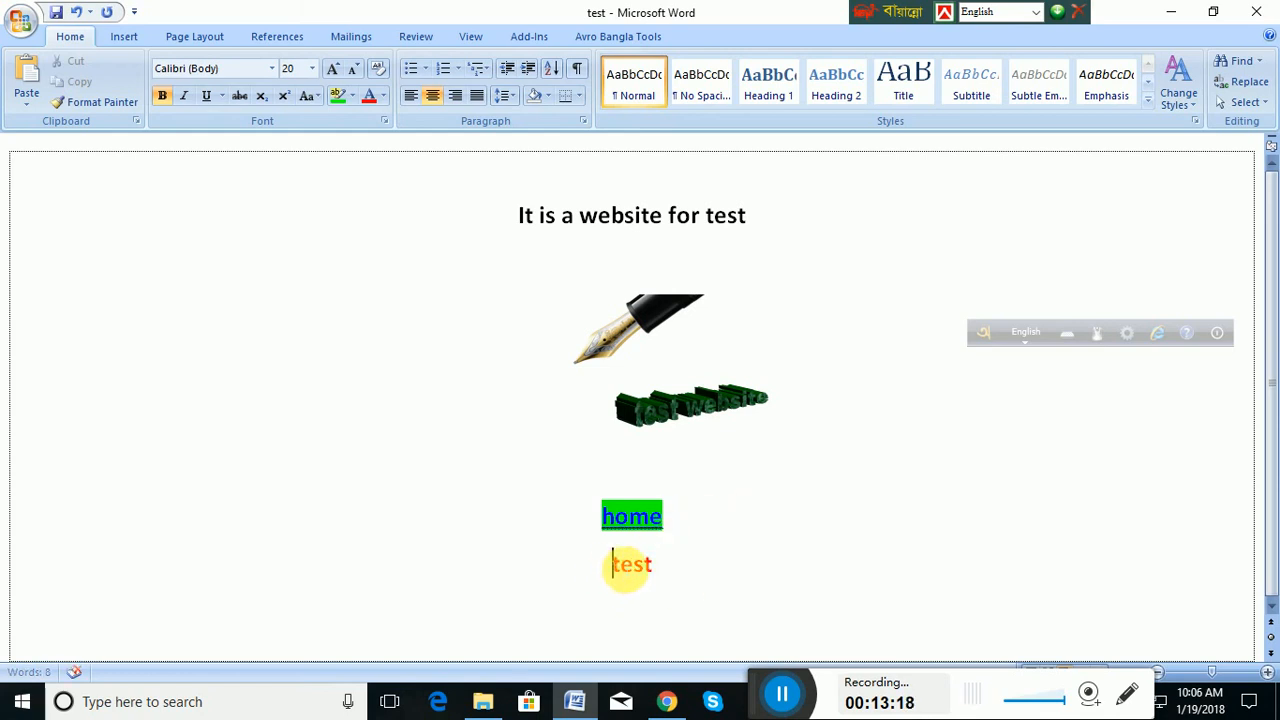
left_click_drag(612, 567, 690, 566)
left_click(643, 565)
left_click(610, 568)
left_click_drag(610, 568, 672, 583)
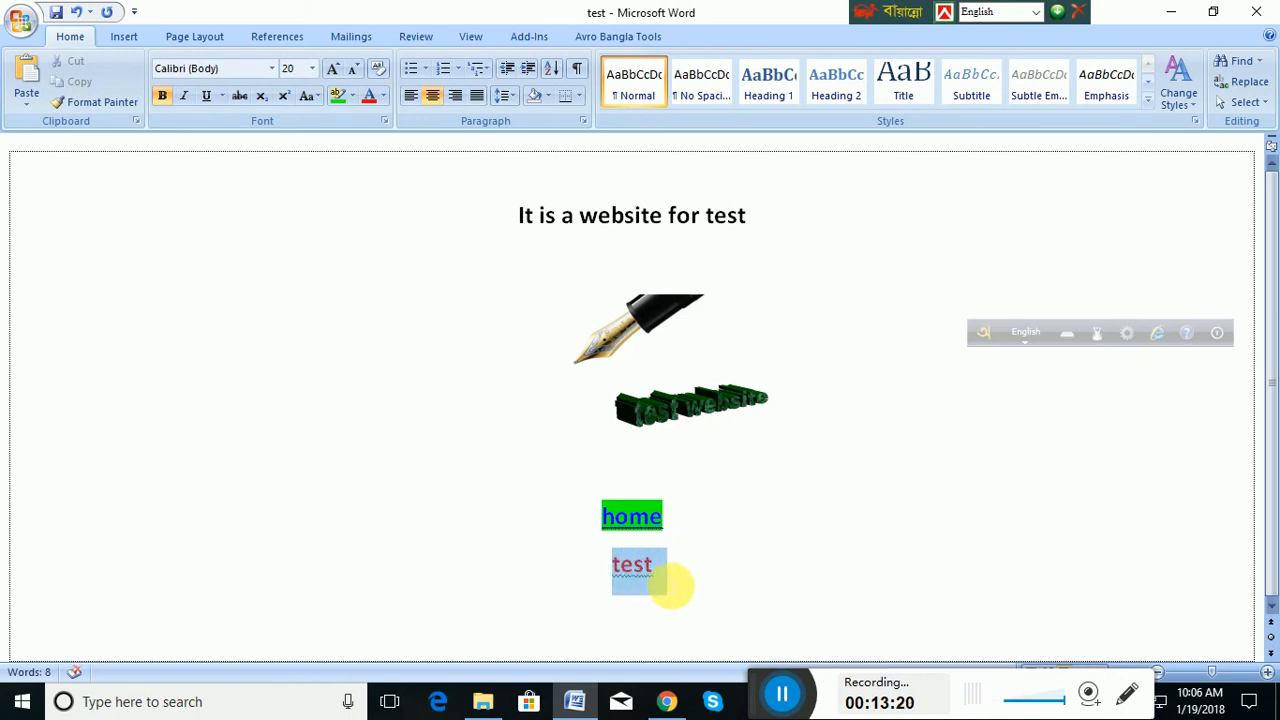
left_click(128, 37)
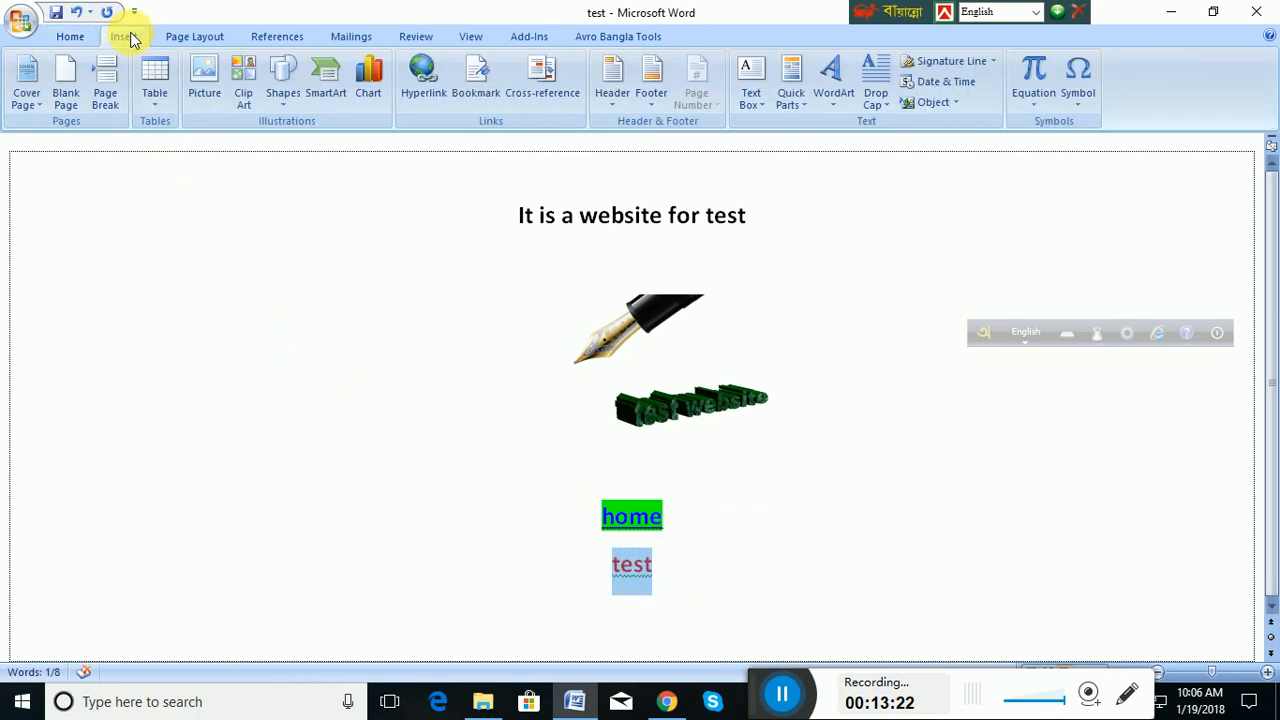
- Switch to Chrome and view how the sample site's menu links open its Home, About and Academics pages
left_click(670, 704)
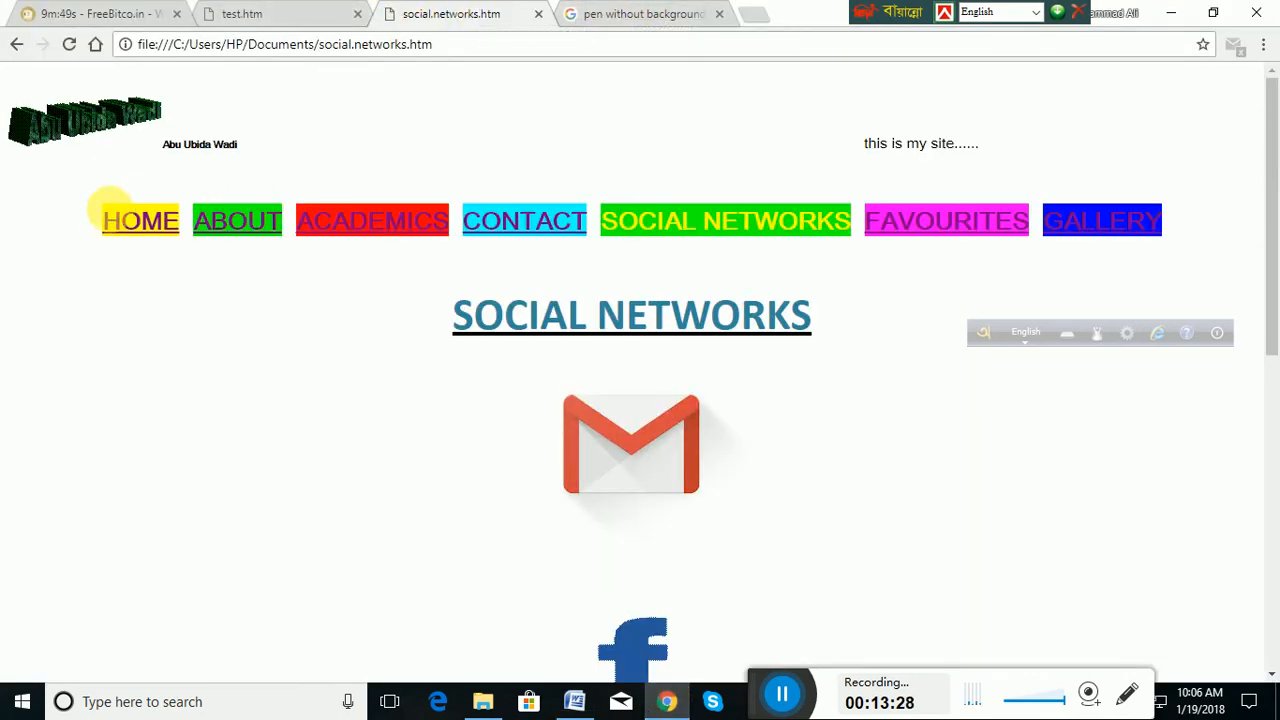
left_click(117, 228)
left_click(242, 238)
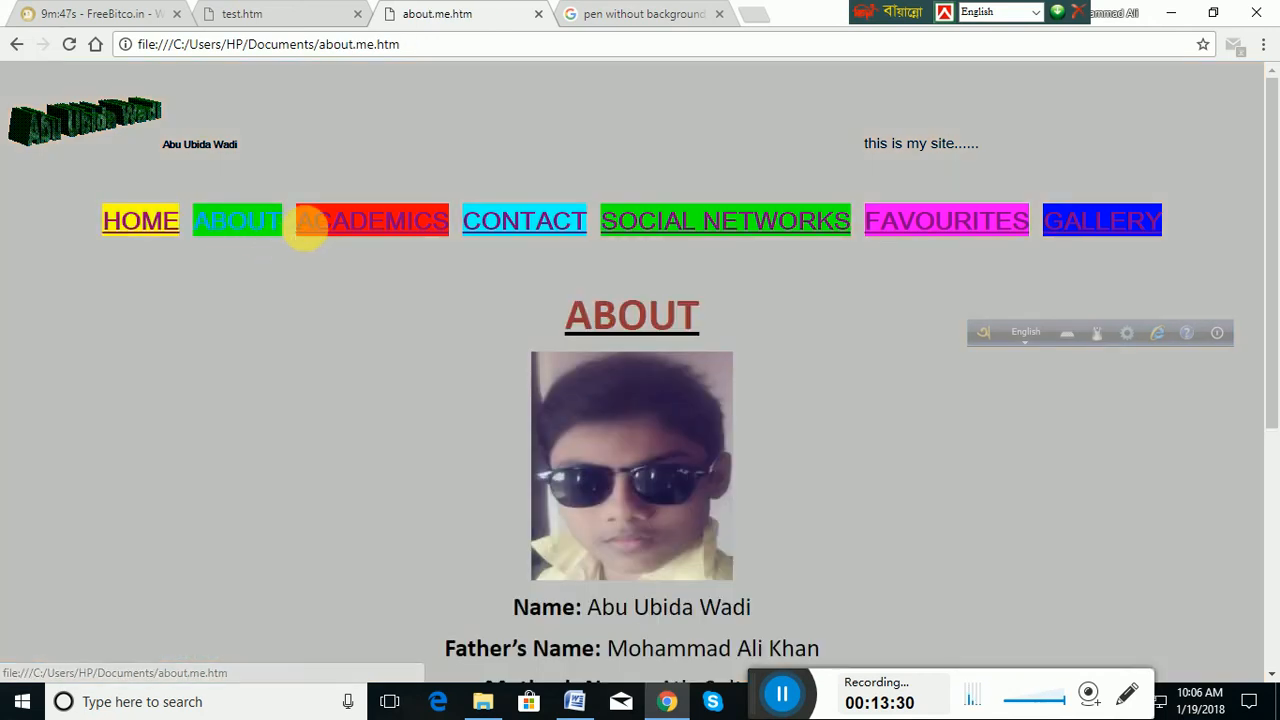
left_click(303, 220)
left_click(140, 238)
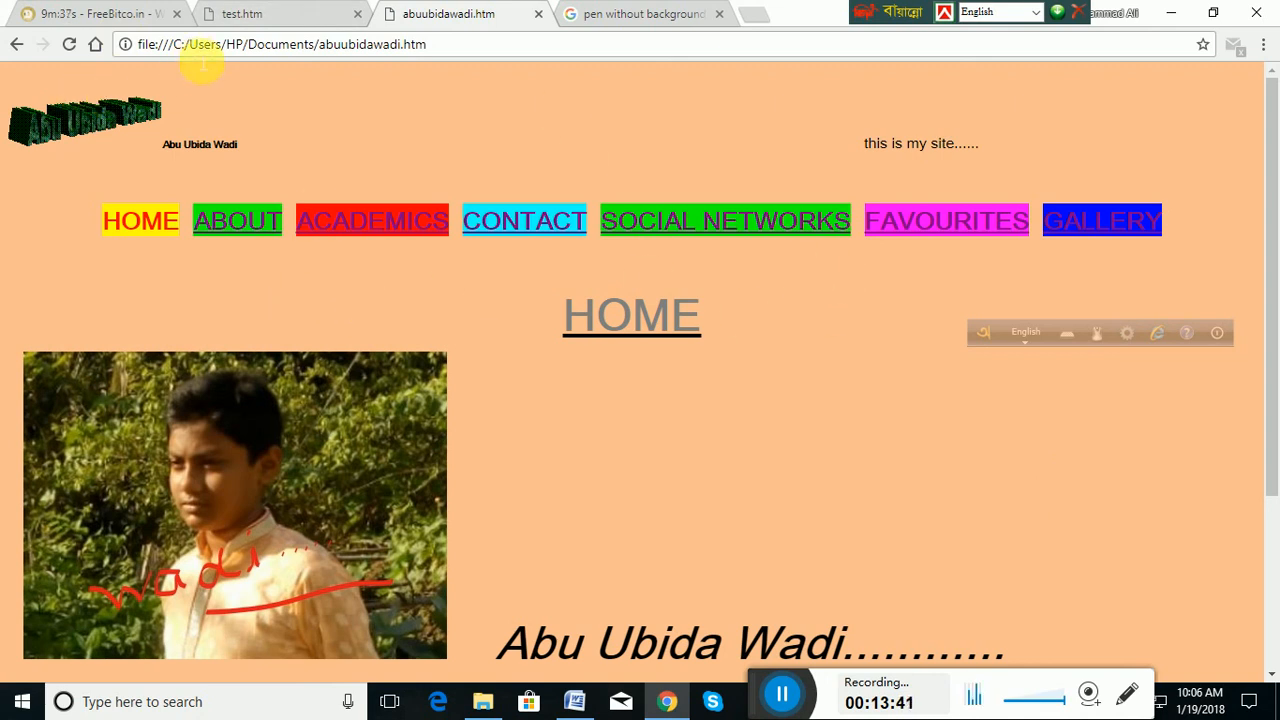
- Switch to Word and hyperlink the selected word "test" to the sample site's home page file in the Documents folder
left_click(575, 701)
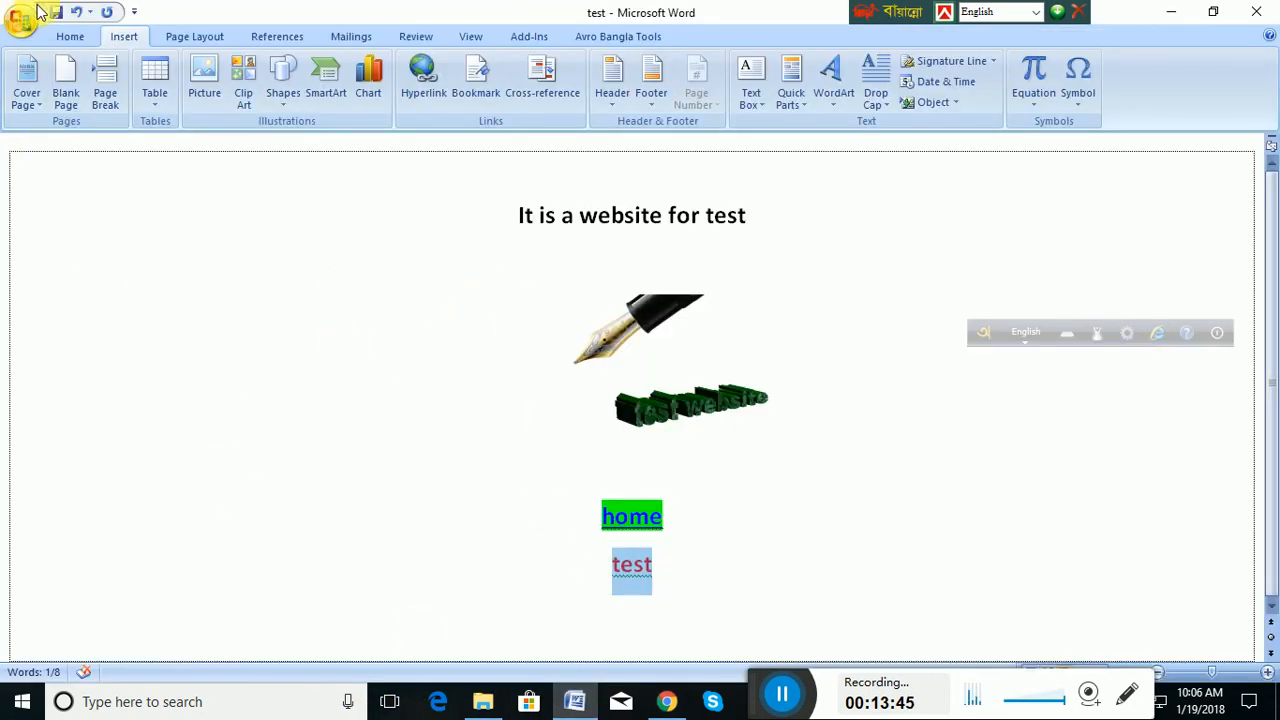
left_click(418, 80)
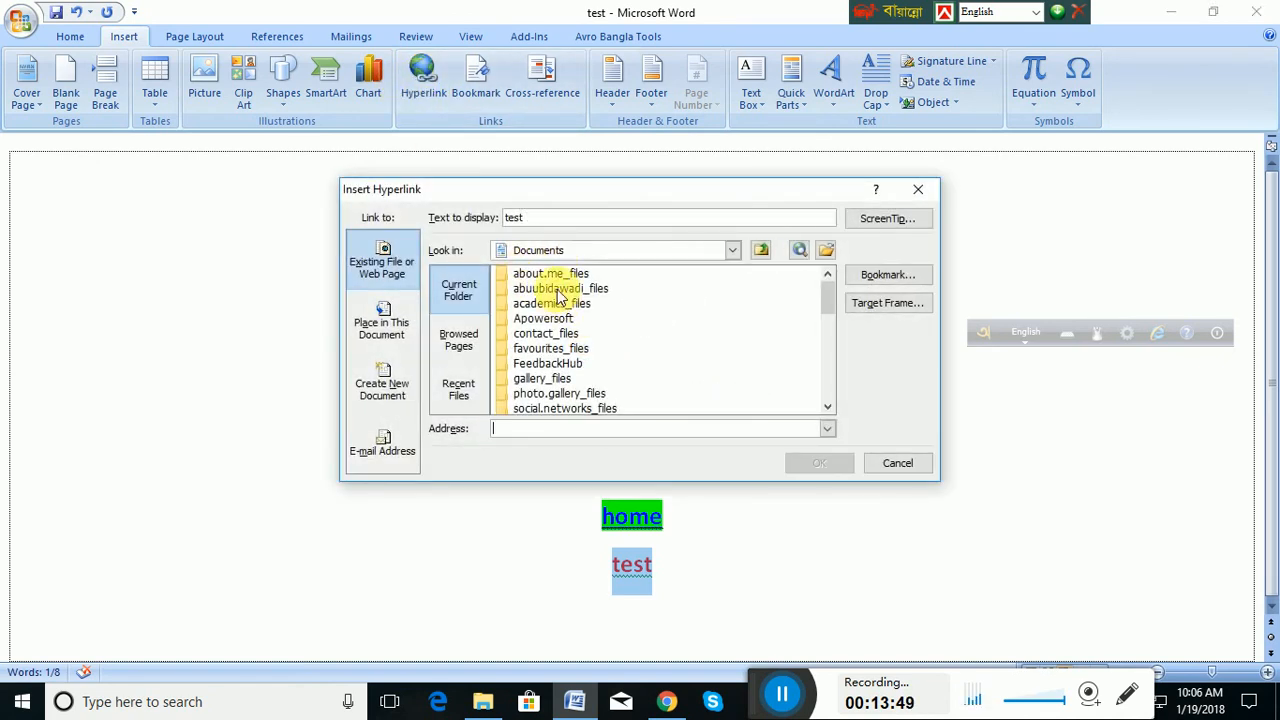
scroll(557, 290, "down", 7)
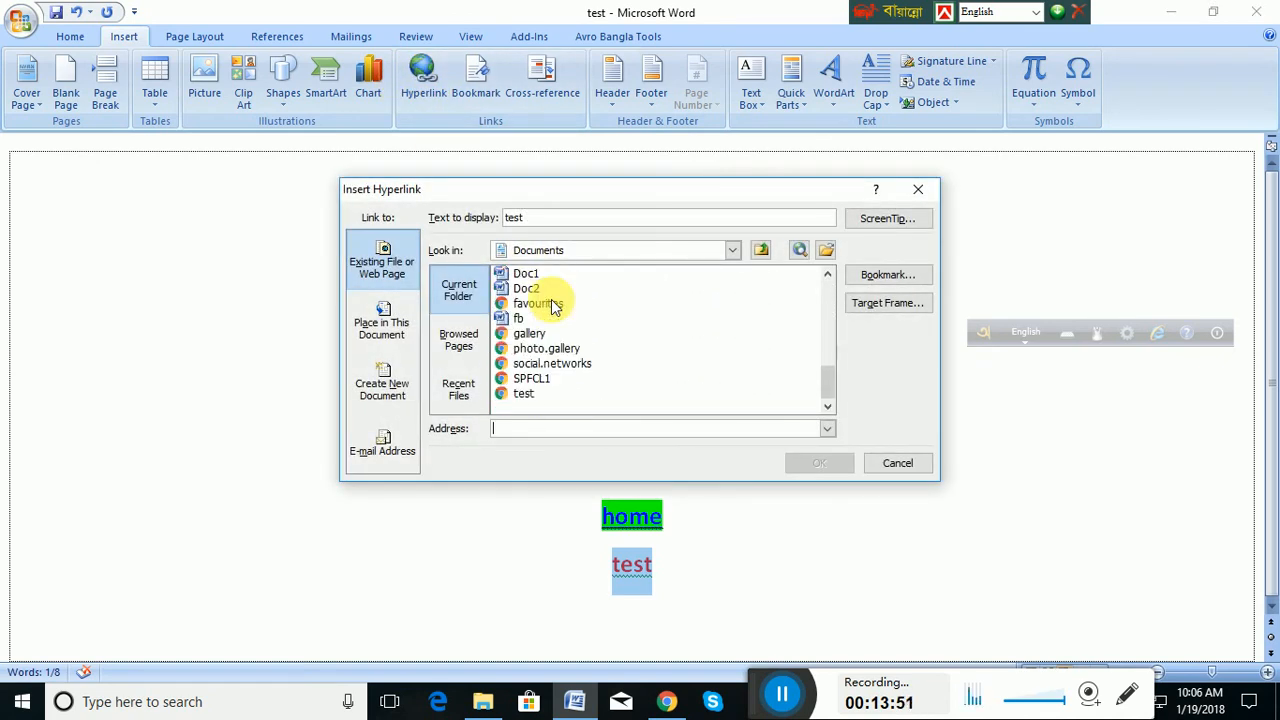
scroll(553, 303, "up", 7)
scroll(553, 303, "up", 1)
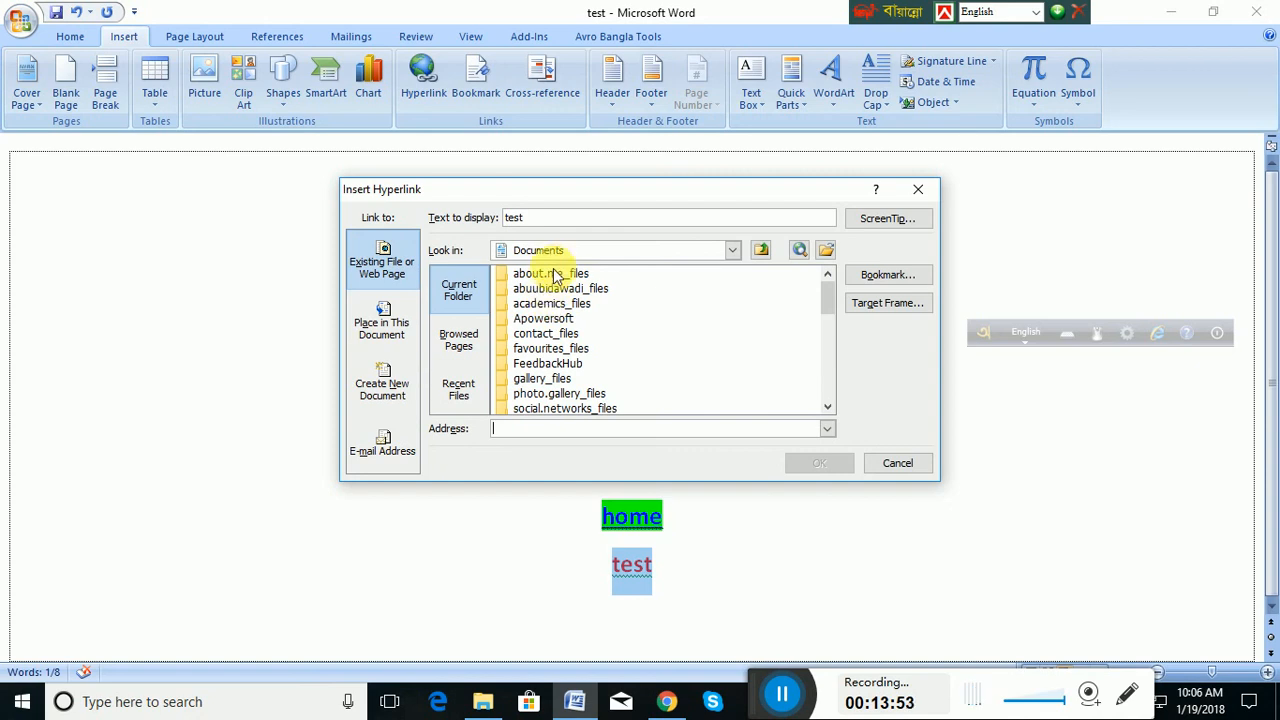
scroll(563, 300, "down", 5)
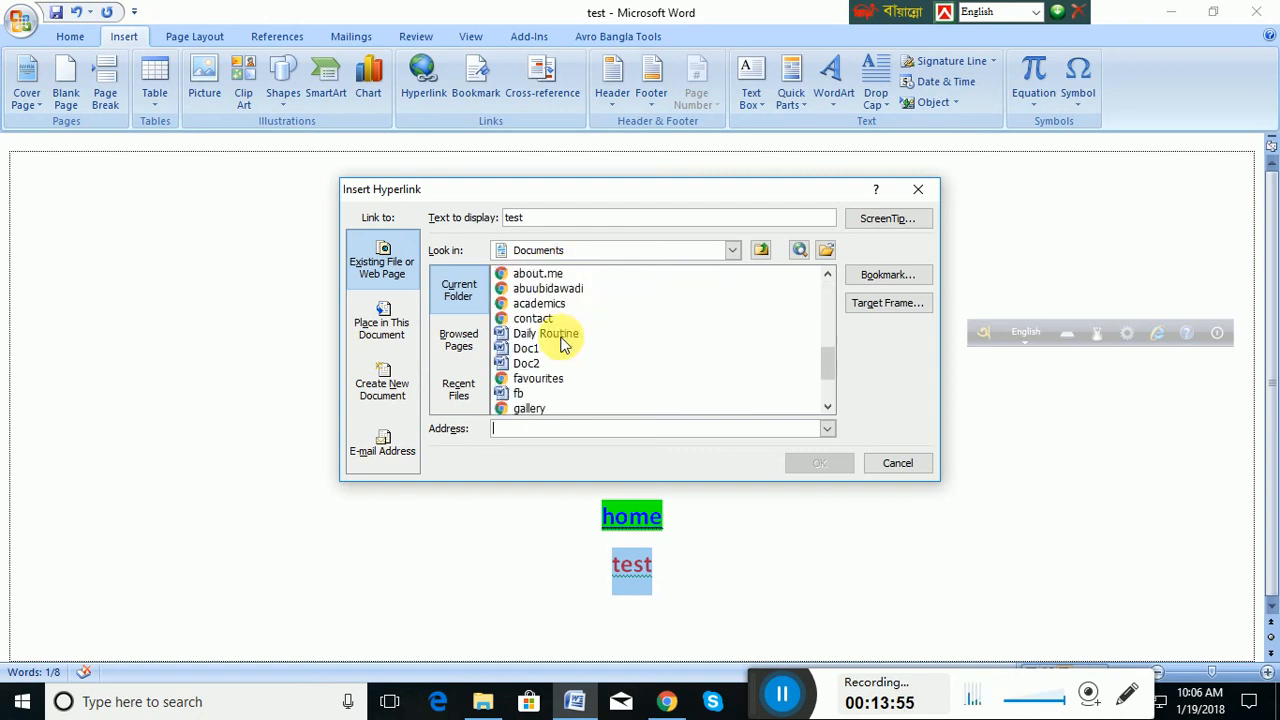
scroll(563, 340, "down", 2)
scroll(560, 350, "up", 2)
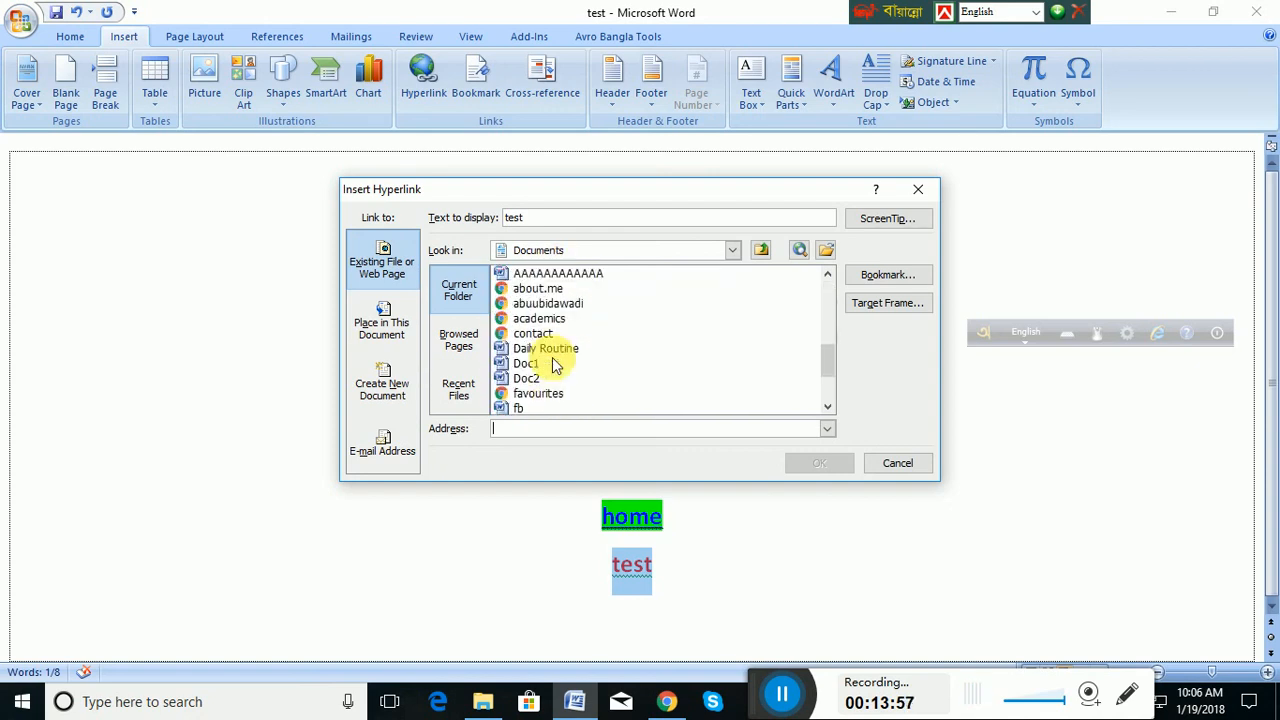
left_click(537, 306)
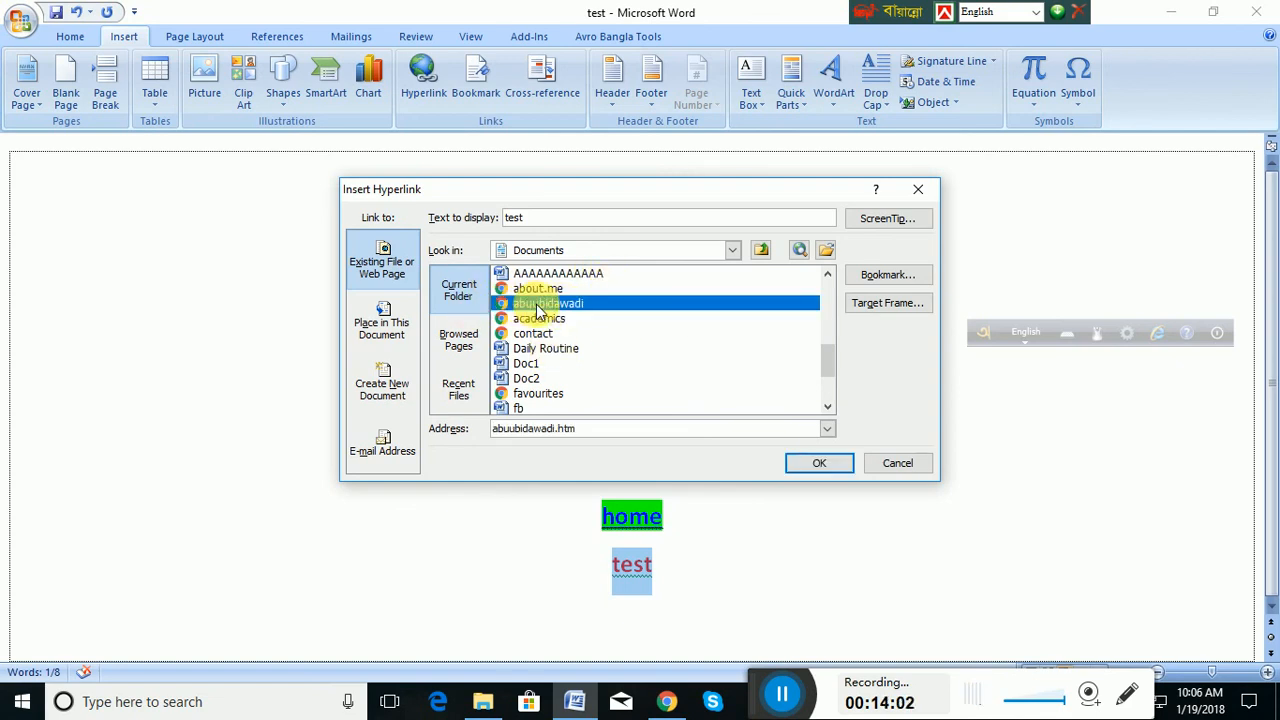
left_click(818, 463)
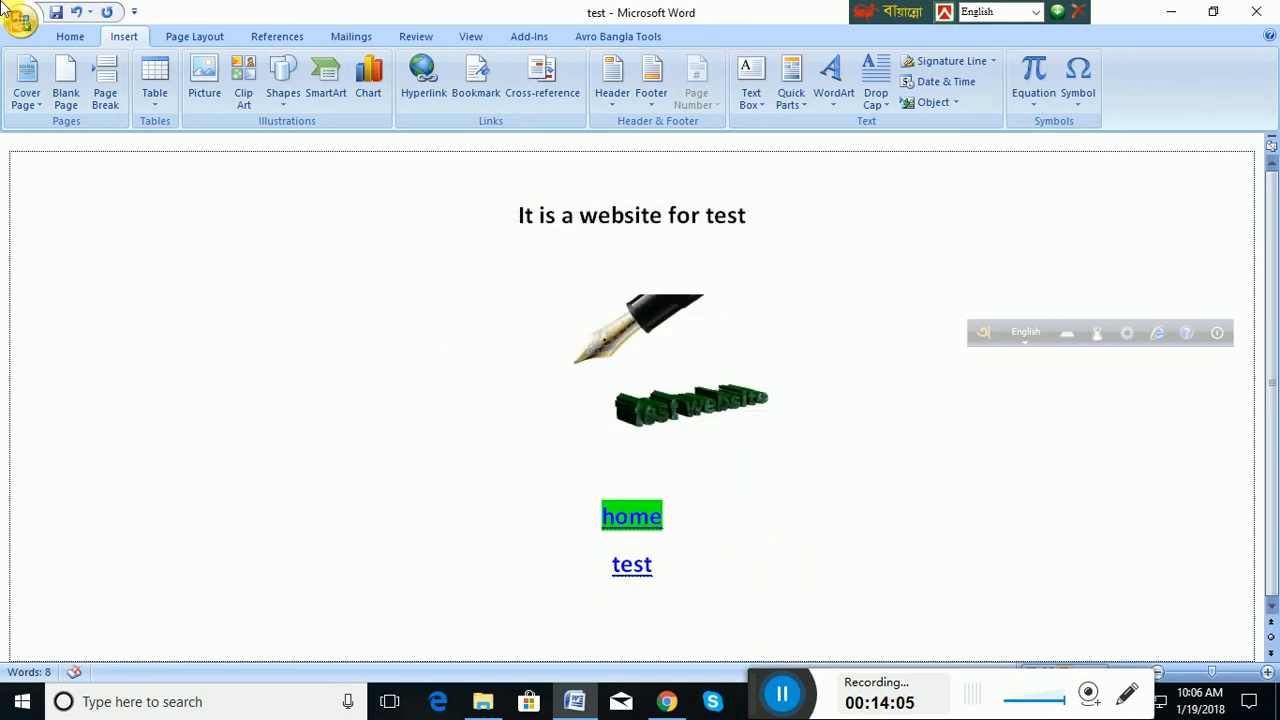
- Switch to Chrome, follow the "test" link on test.htm, look over the linked page and go back to test.htm
left_click(666, 700)
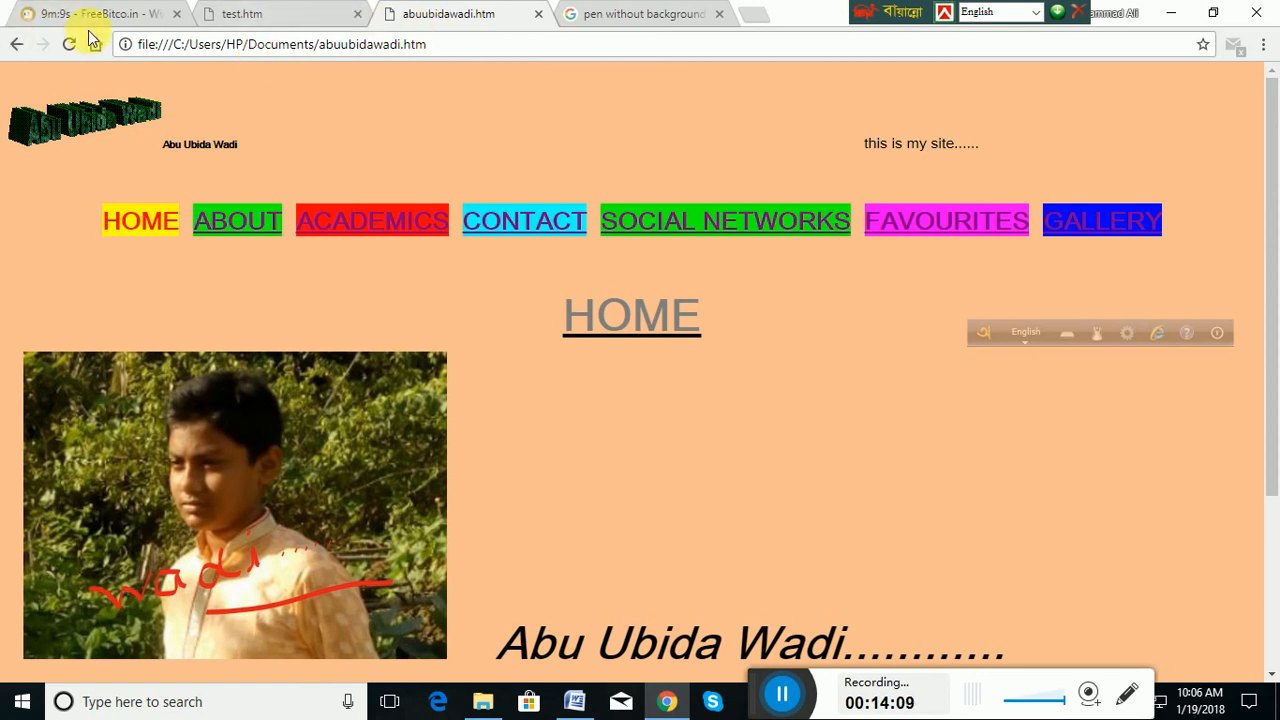
left_click(236, 12)
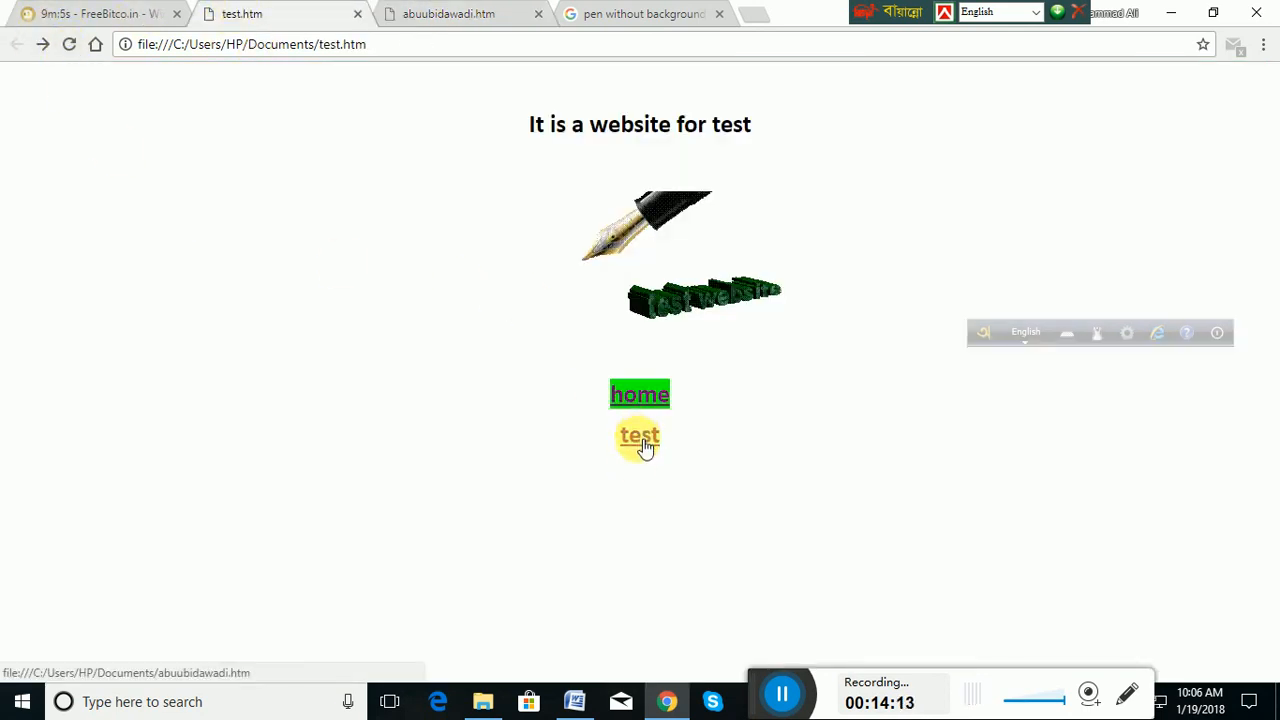
left_click(642, 440)
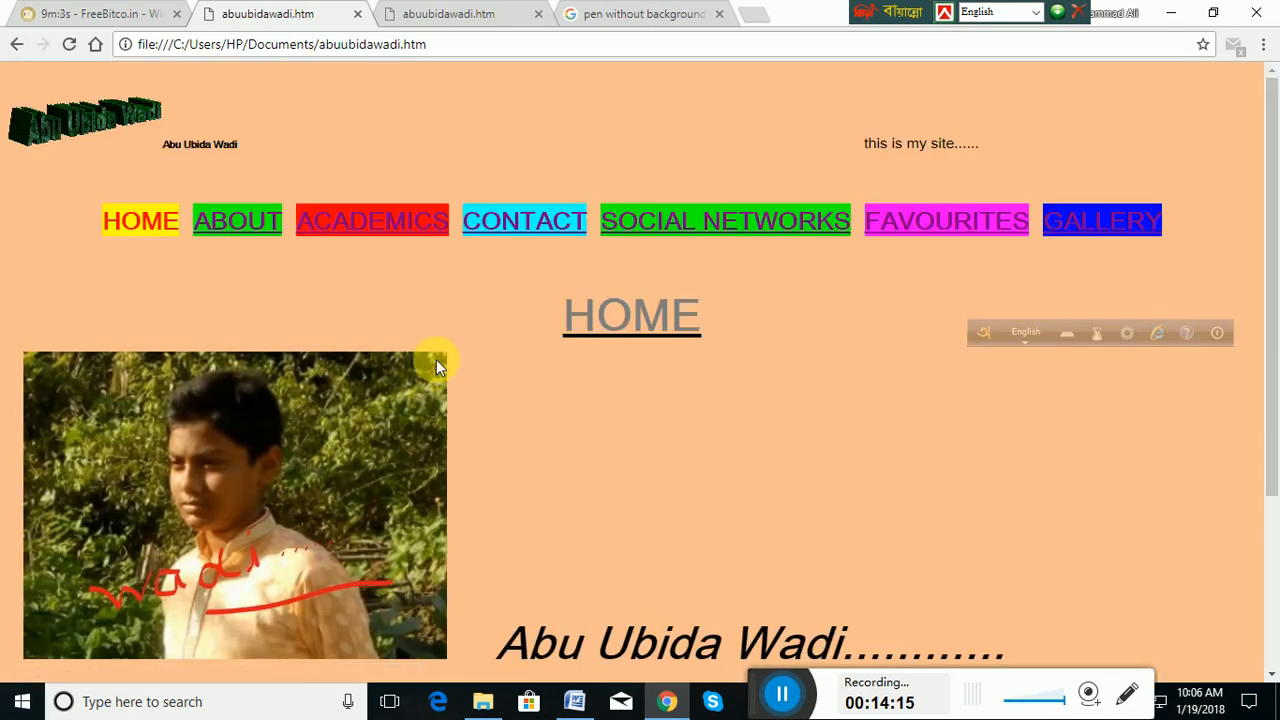
scroll(442, 358, "down", 3)
scroll(442, 358, "up", 3)
scroll(442, 357, "down", 3)
scroll(442, 356, "up", 3)
left_click(15, 45)
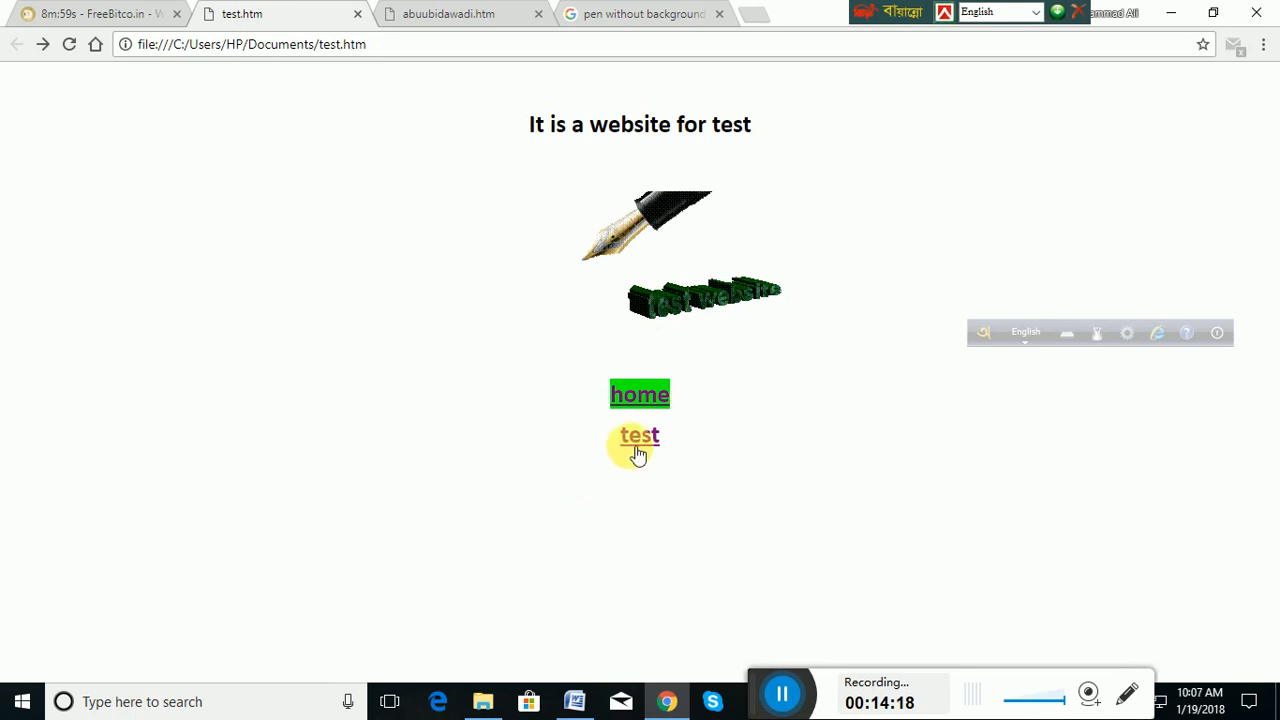
left_click(576, 701)
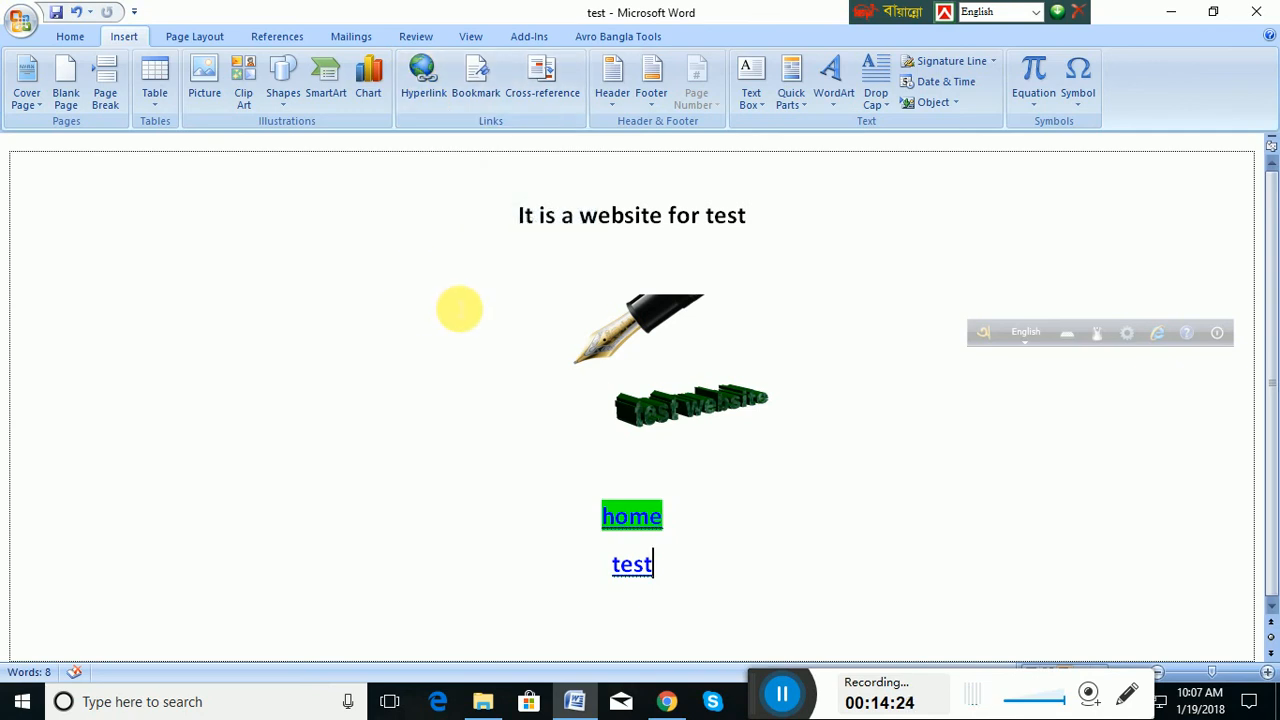
left_click(666, 701)
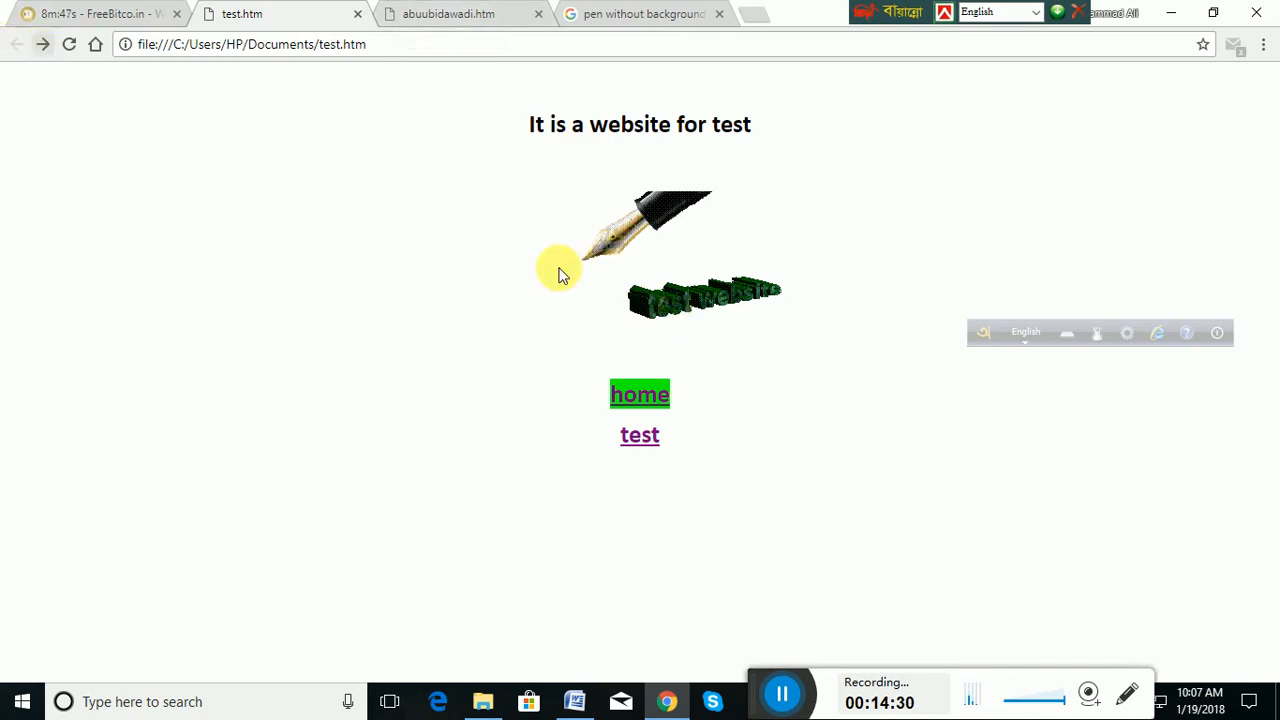
left_click(580, 703)
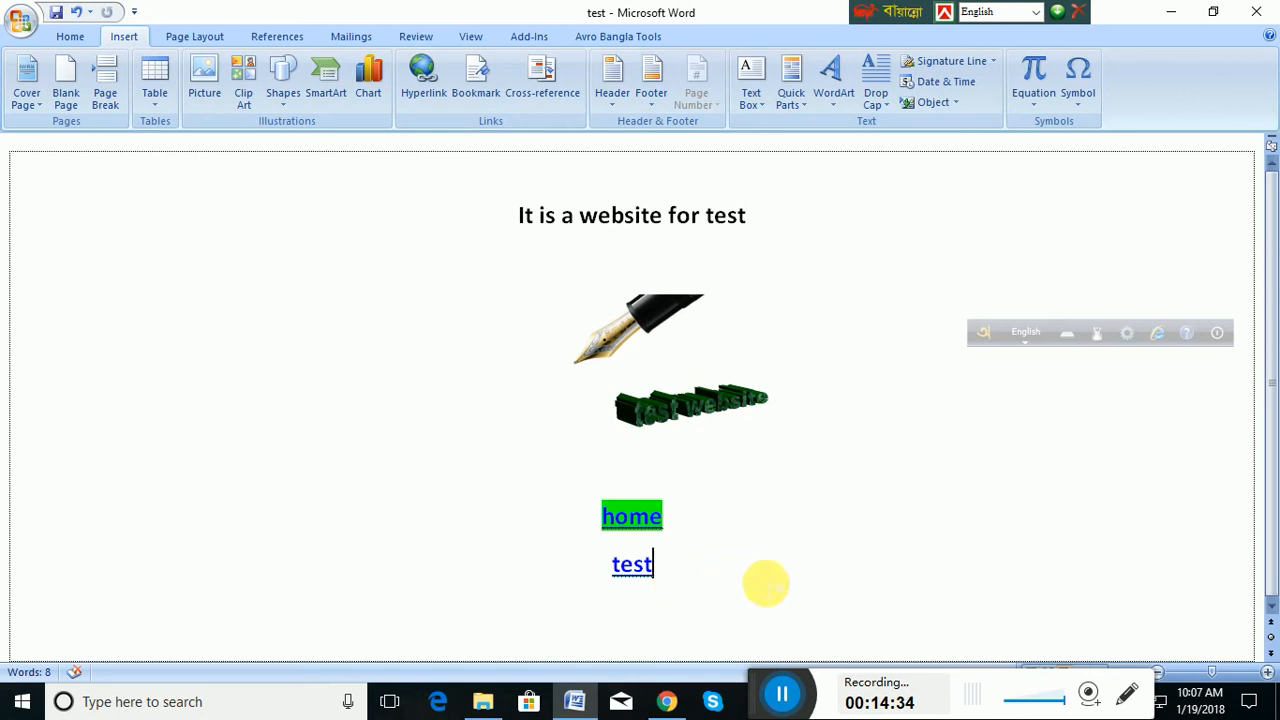
- Switch to Chrome and browse the sample site's Social Networks, Favourites and Contact pages from its menu links
left_click(667, 700)
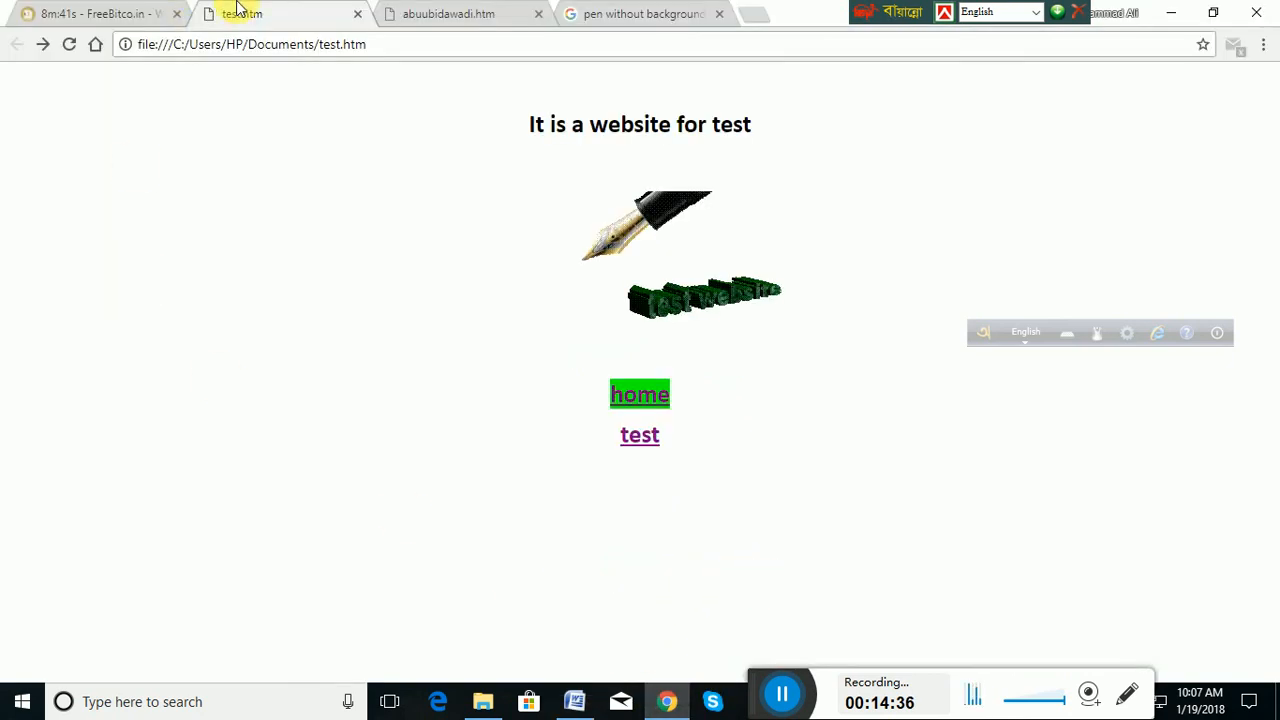
left_click(393, 12)
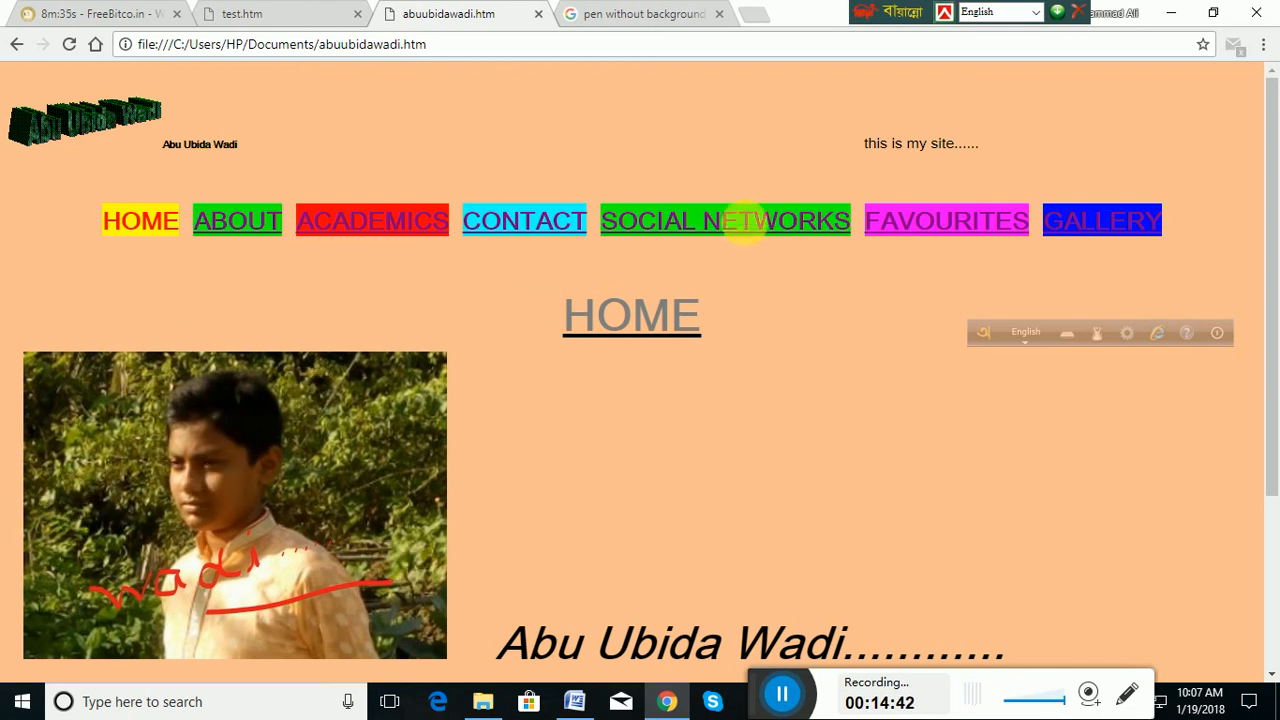
left_click(736, 221)
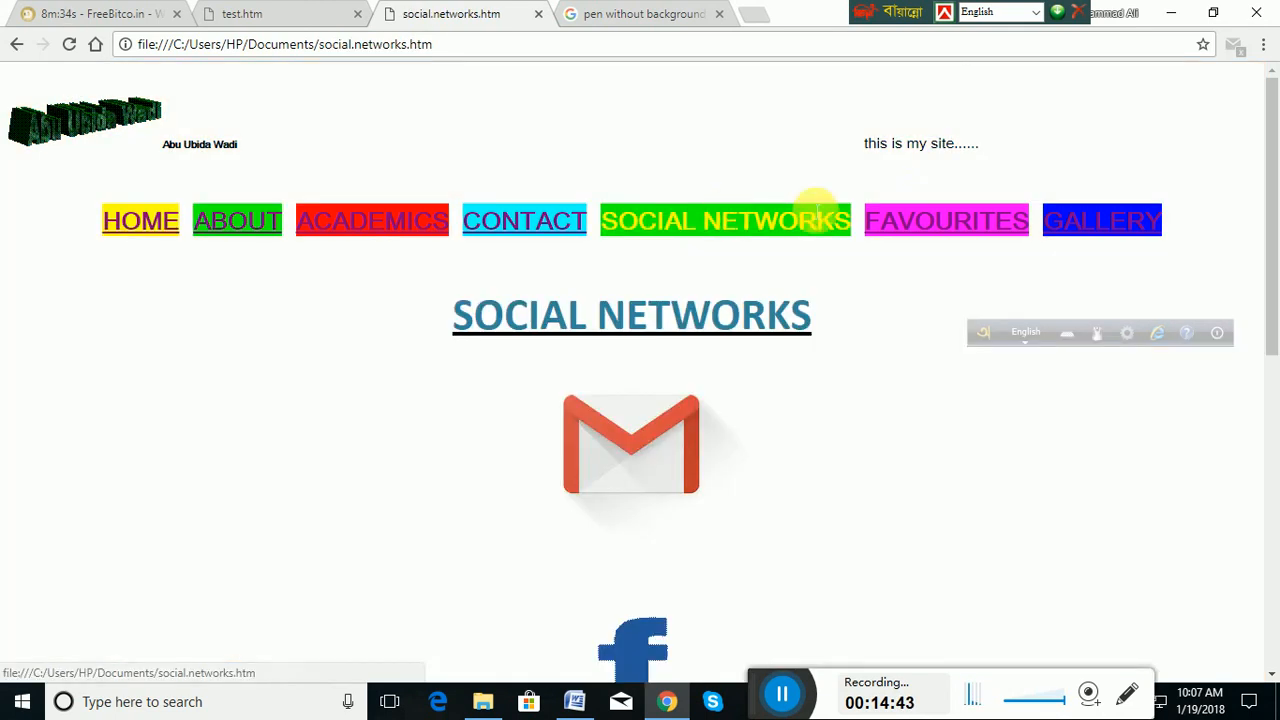
left_click(929, 225)
left_click(540, 221)
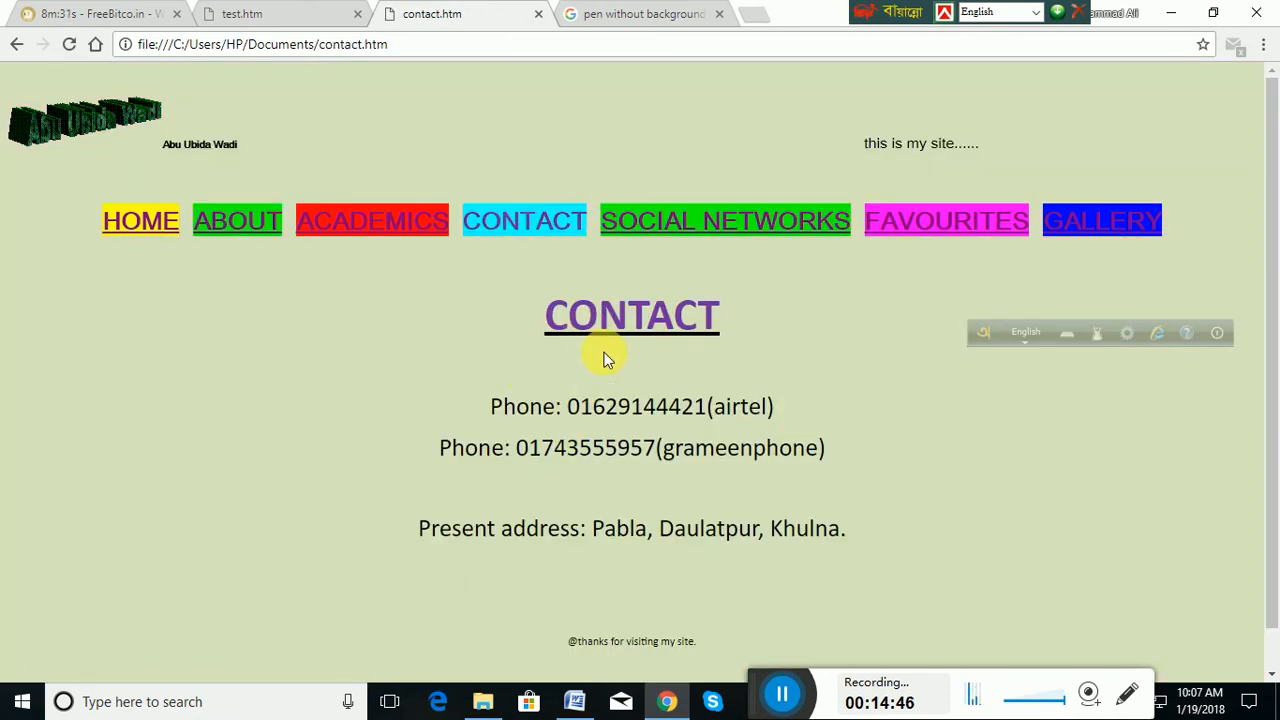
scroll(605, 358, "down", 1)
scroll(588, 362, "up", 1)
scroll(775, 350, "down", 1)
scroll(750, 368, "up", 1)
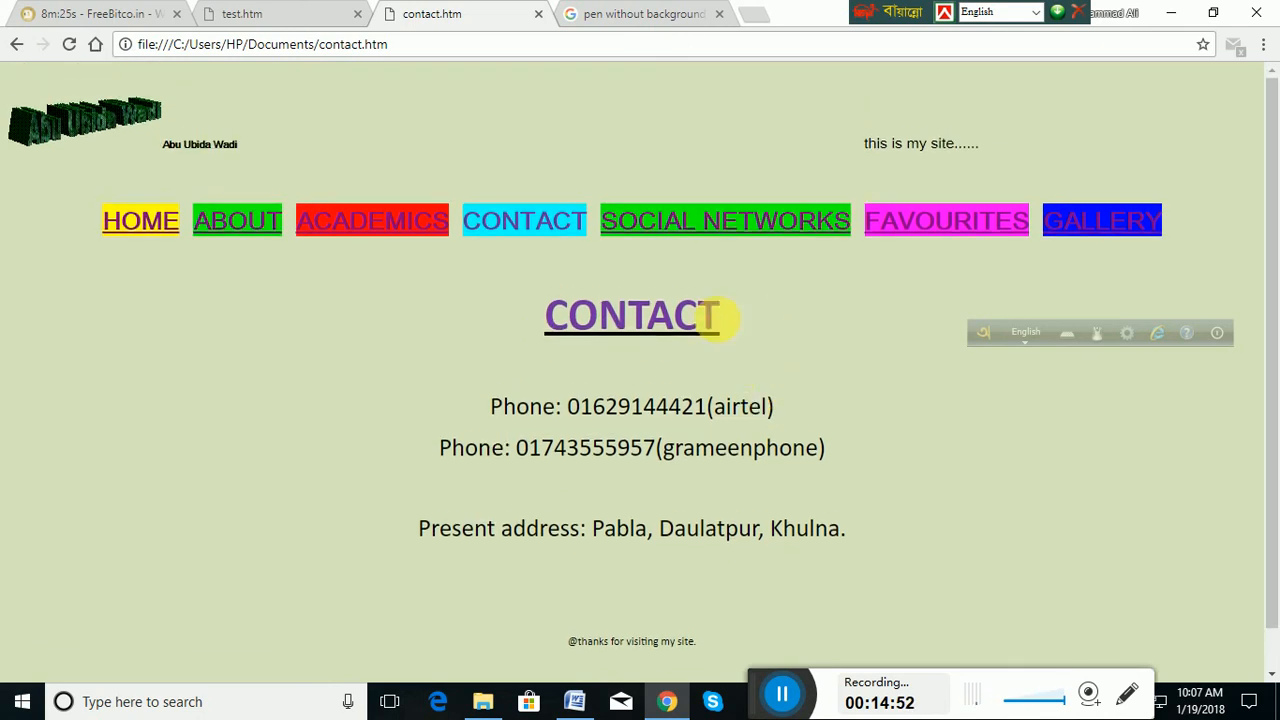
- Open the sample site's Social Networks page and examine its heading and the linked network icons
left_click(686, 220)
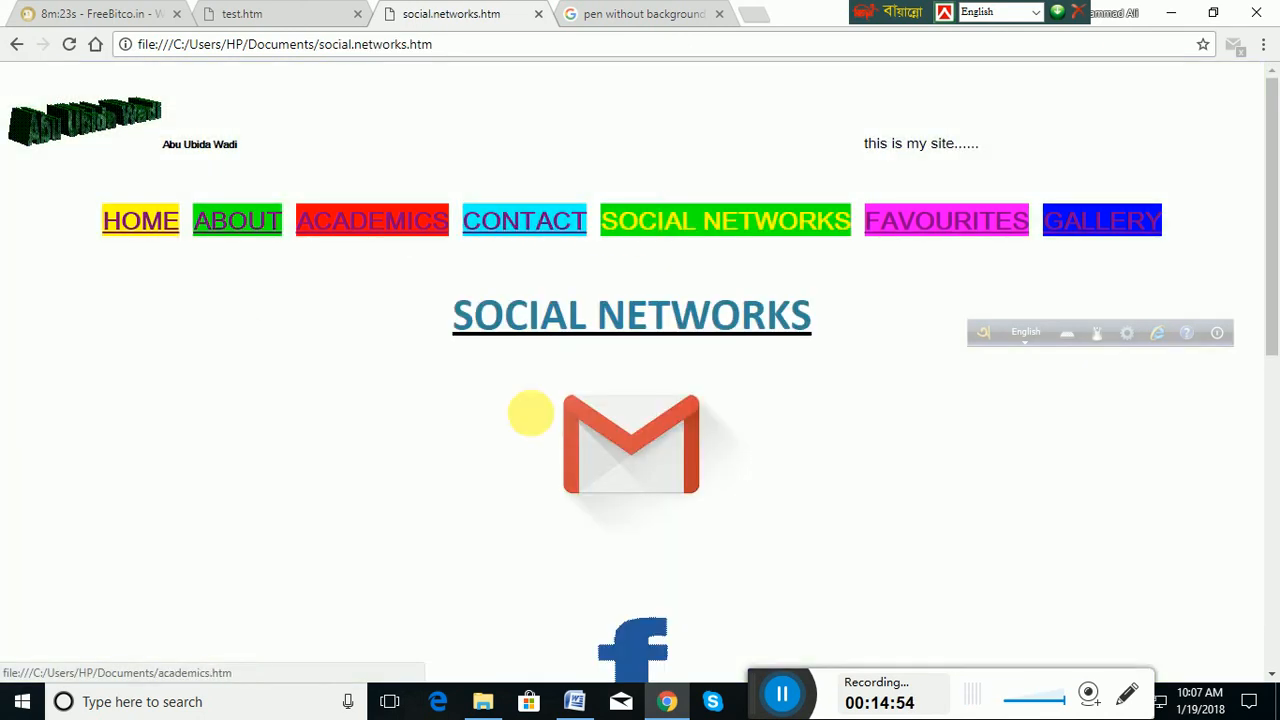
scroll(724, 428, "down", 4)
scroll(724, 428, "up", 4)
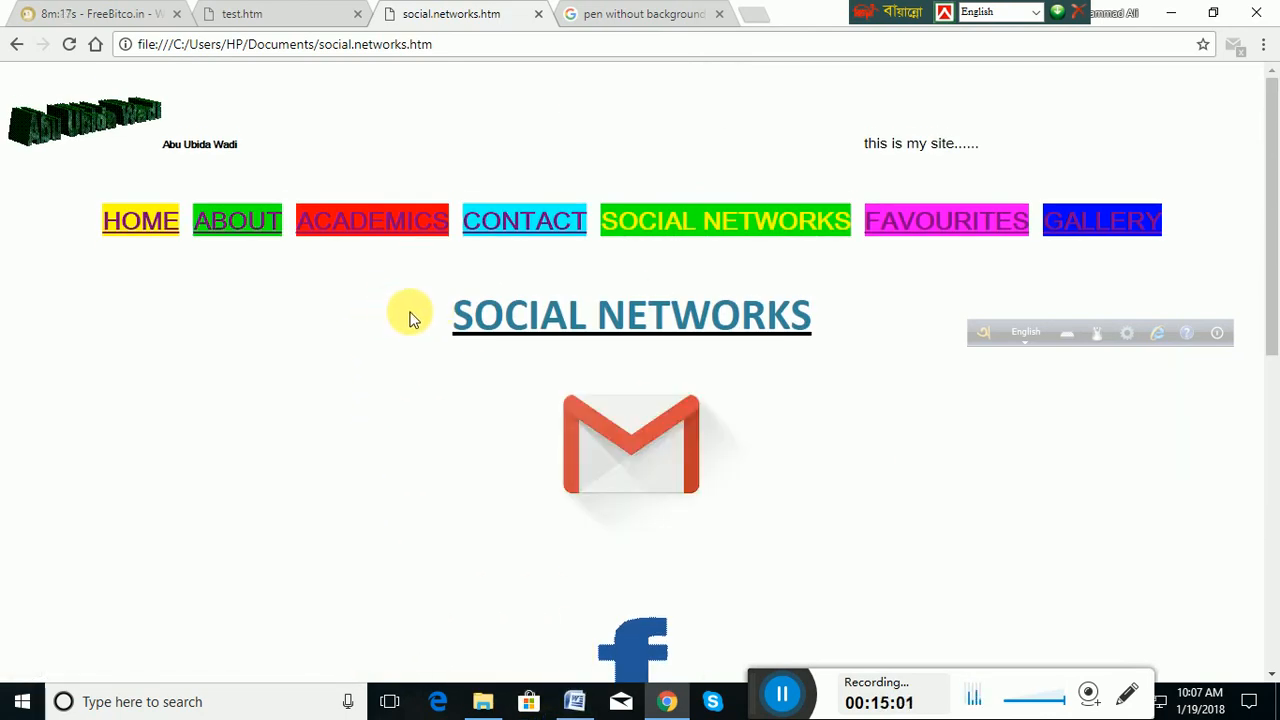
left_click_drag(414, 317, 800, 340)
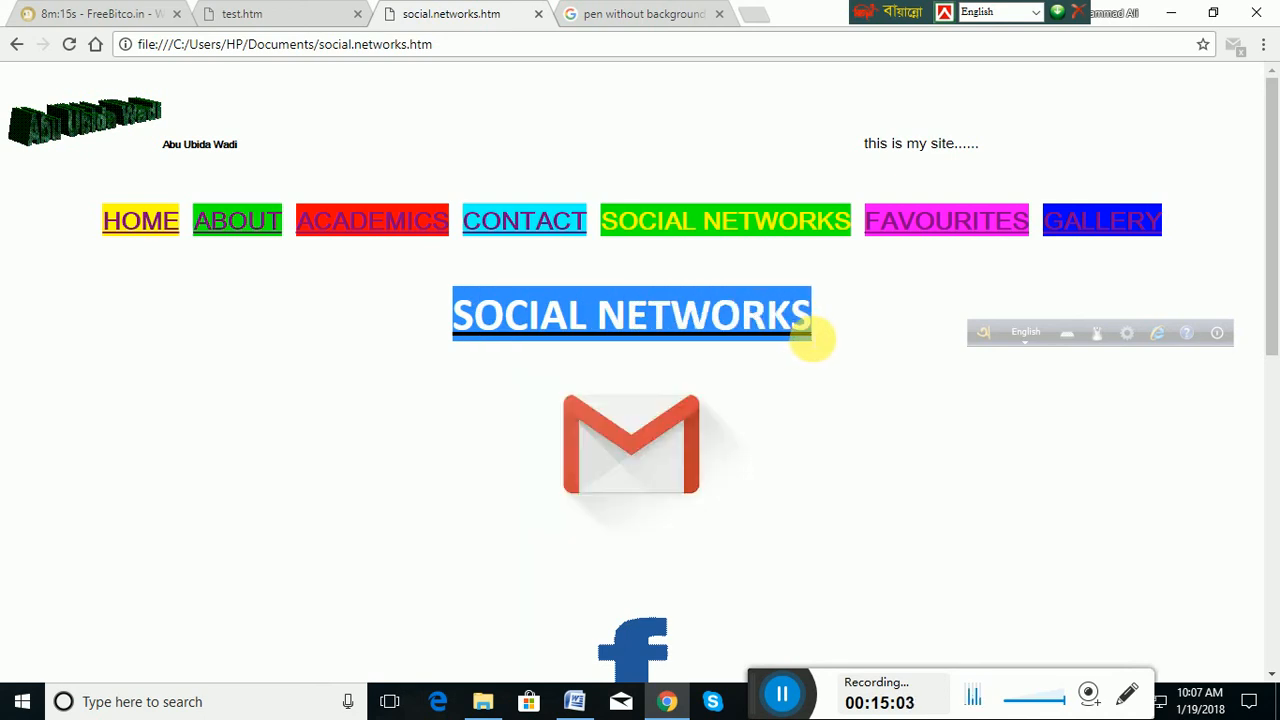
left_click(795, 418)
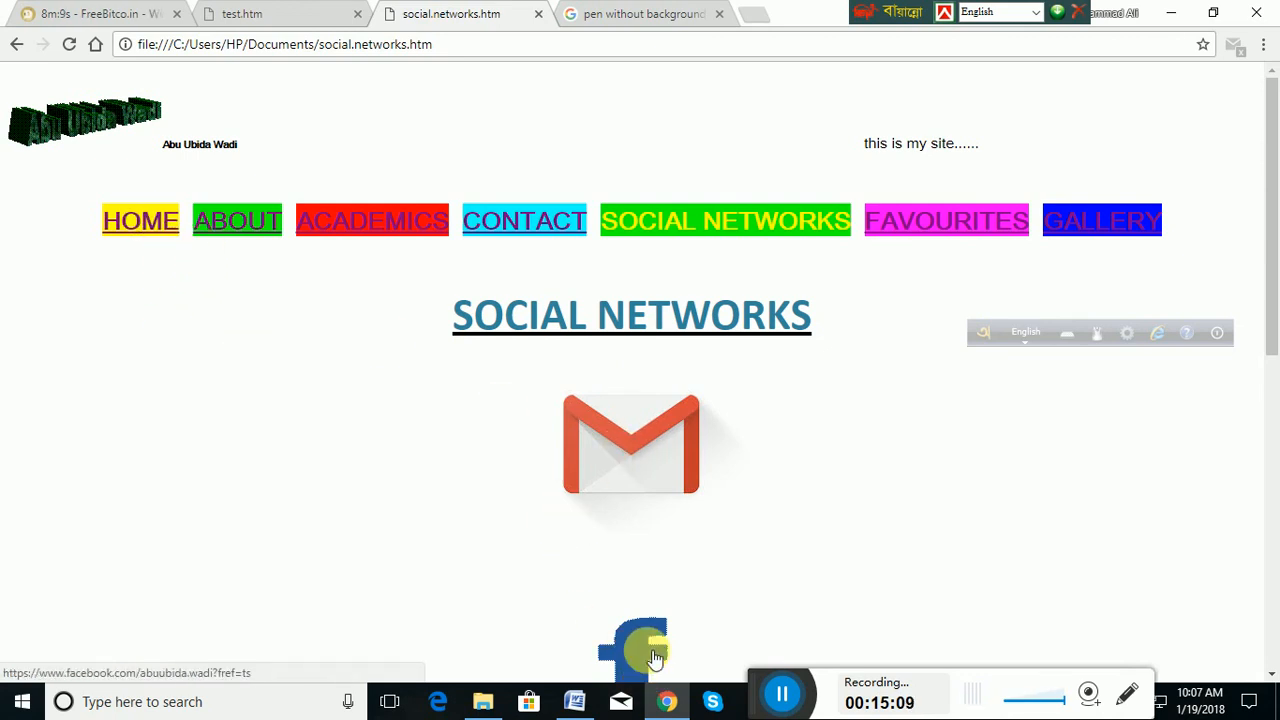
- View the sample site's Home page, then step through its Social Networks, Favourites and Gallery pages
left_click(139, 222)
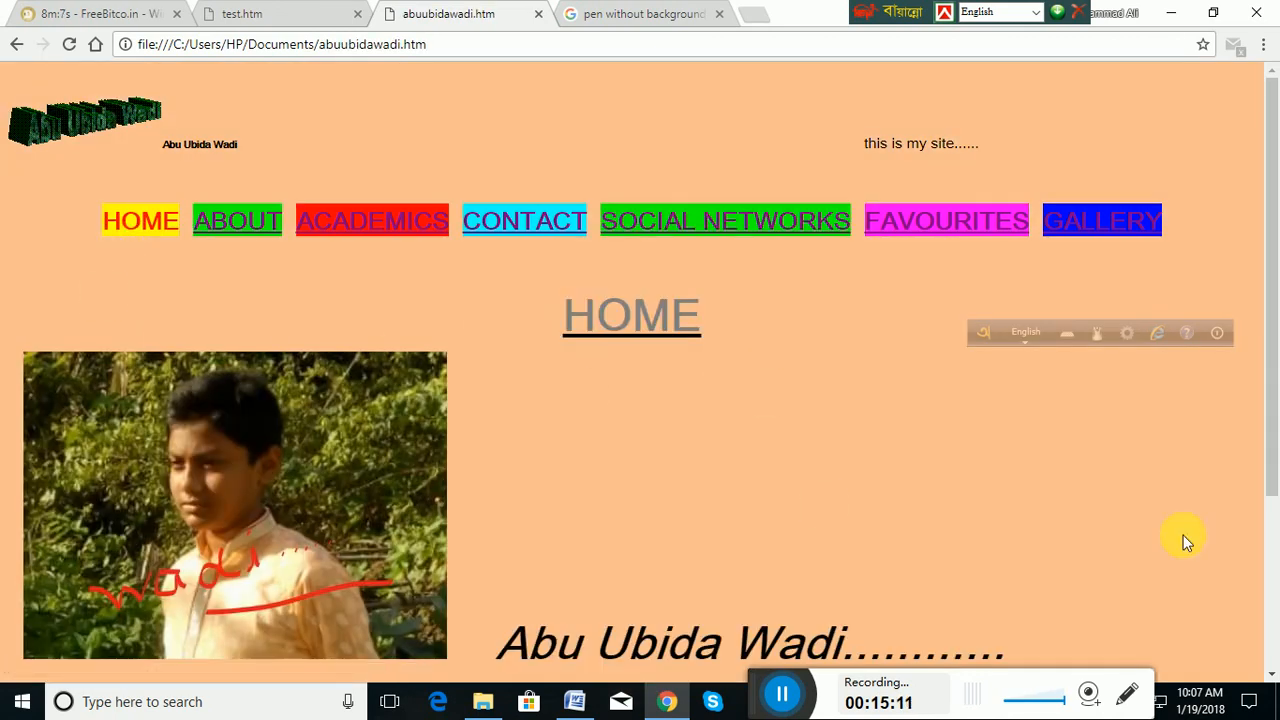
scroll(721, 354, "down", 3)
scroll(720, 353, "up", 3)
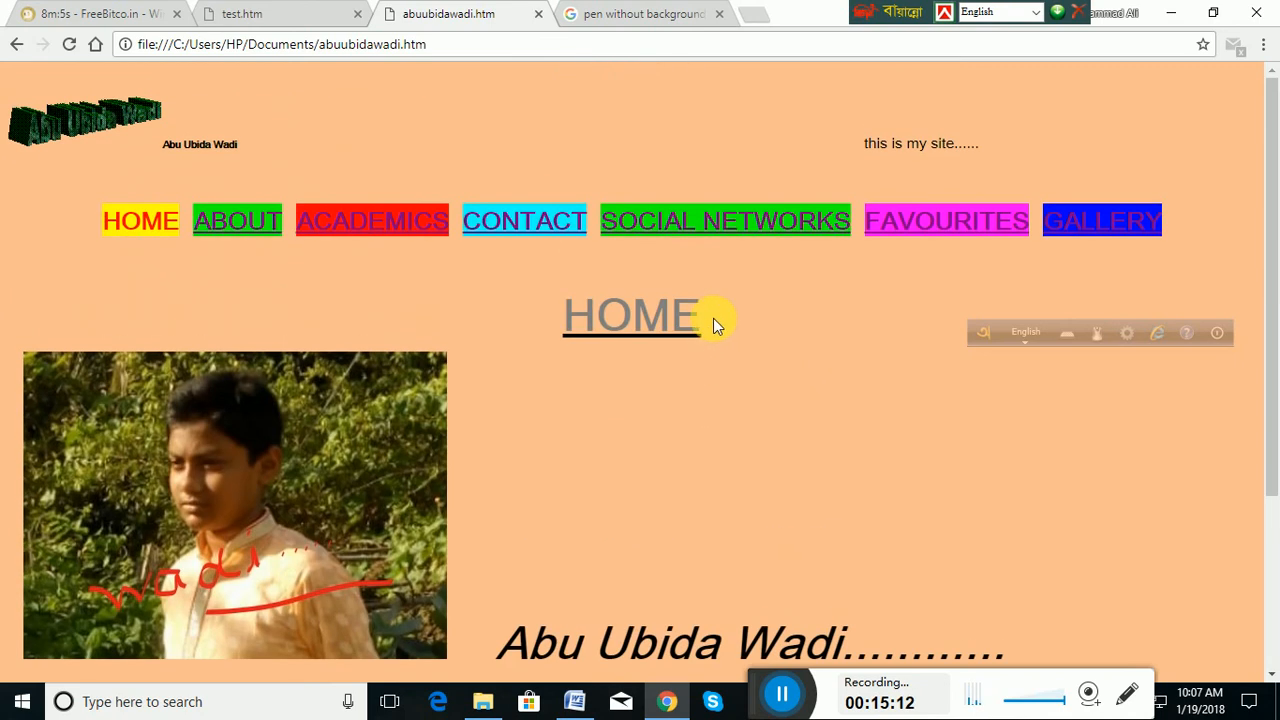
left_click(754, 225)
left_click(930, 220)
left_click(1104, 218)
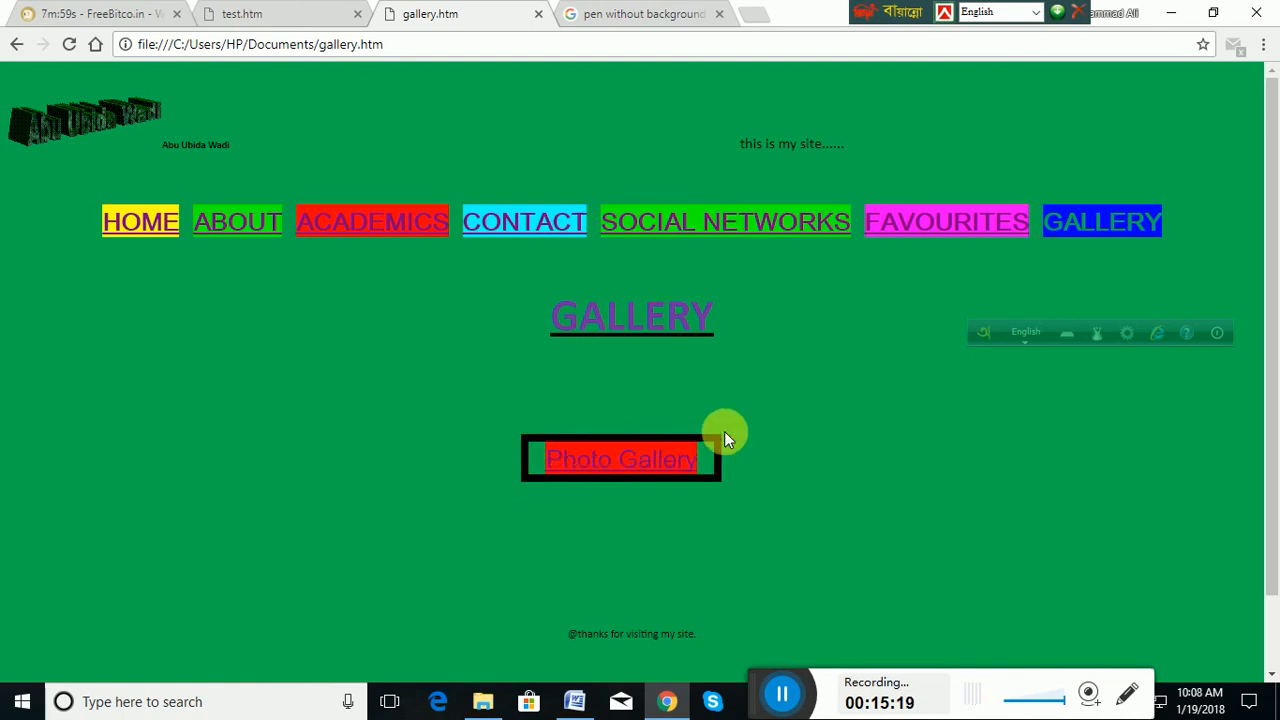
- Switch to Word, look at the available paragraph border options and close the list without choosing one
left_click(578, 705)
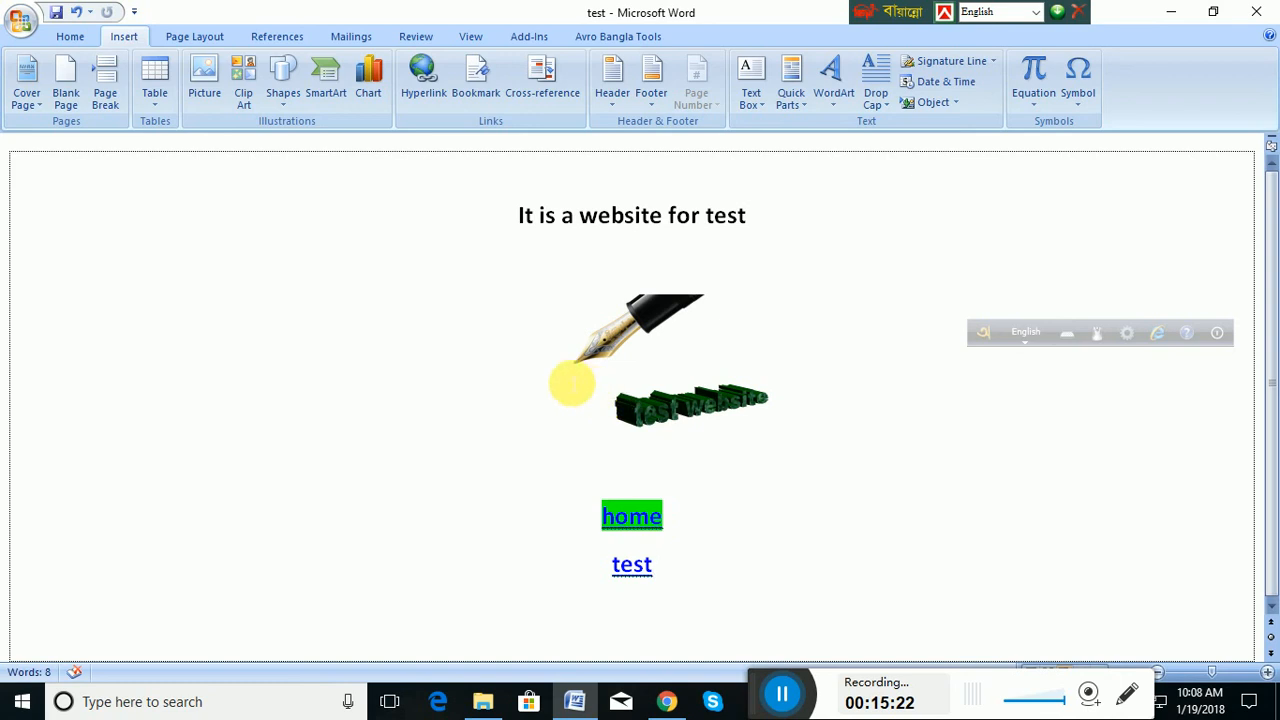
left_click(62, 36)
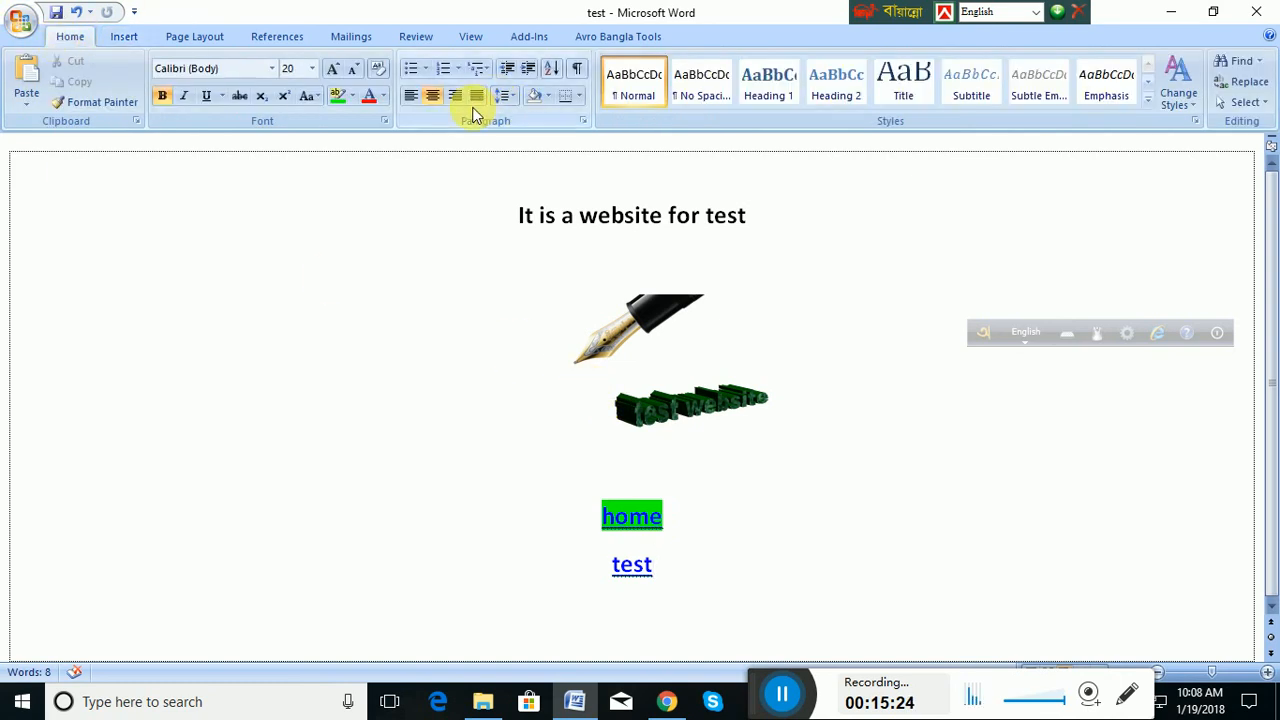
left_click(581, 96)
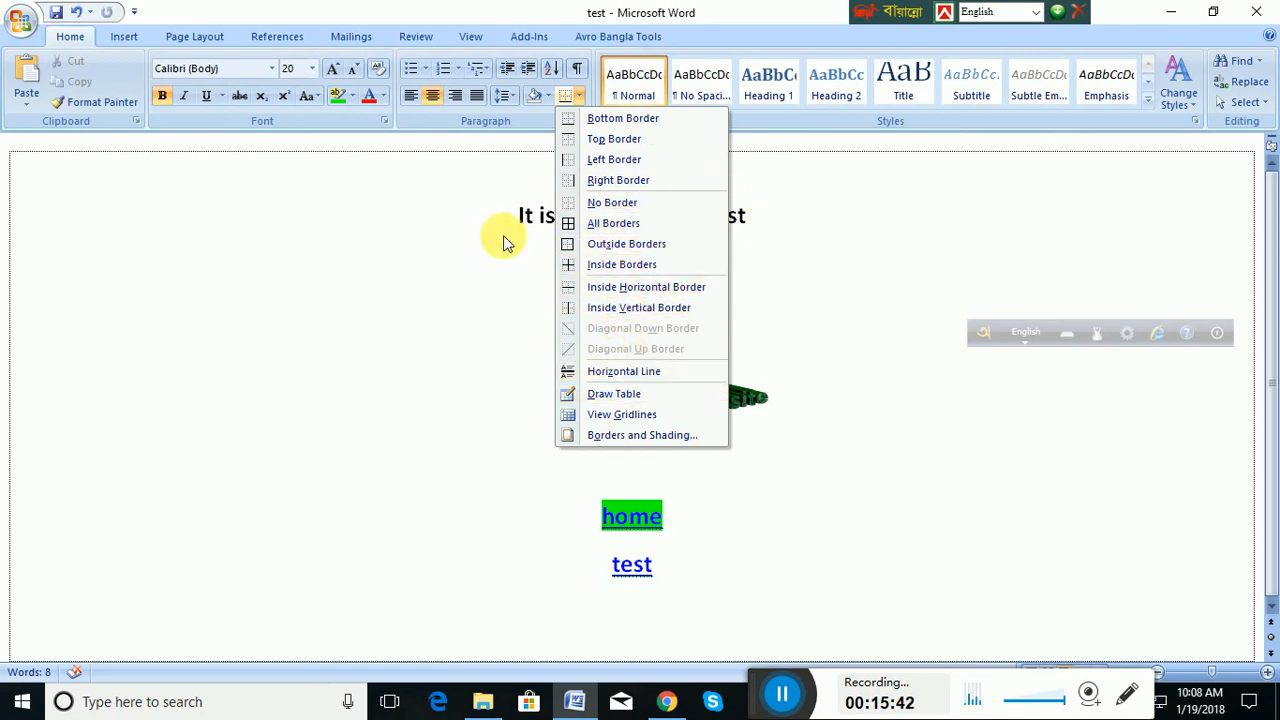
left_click(305, 232)
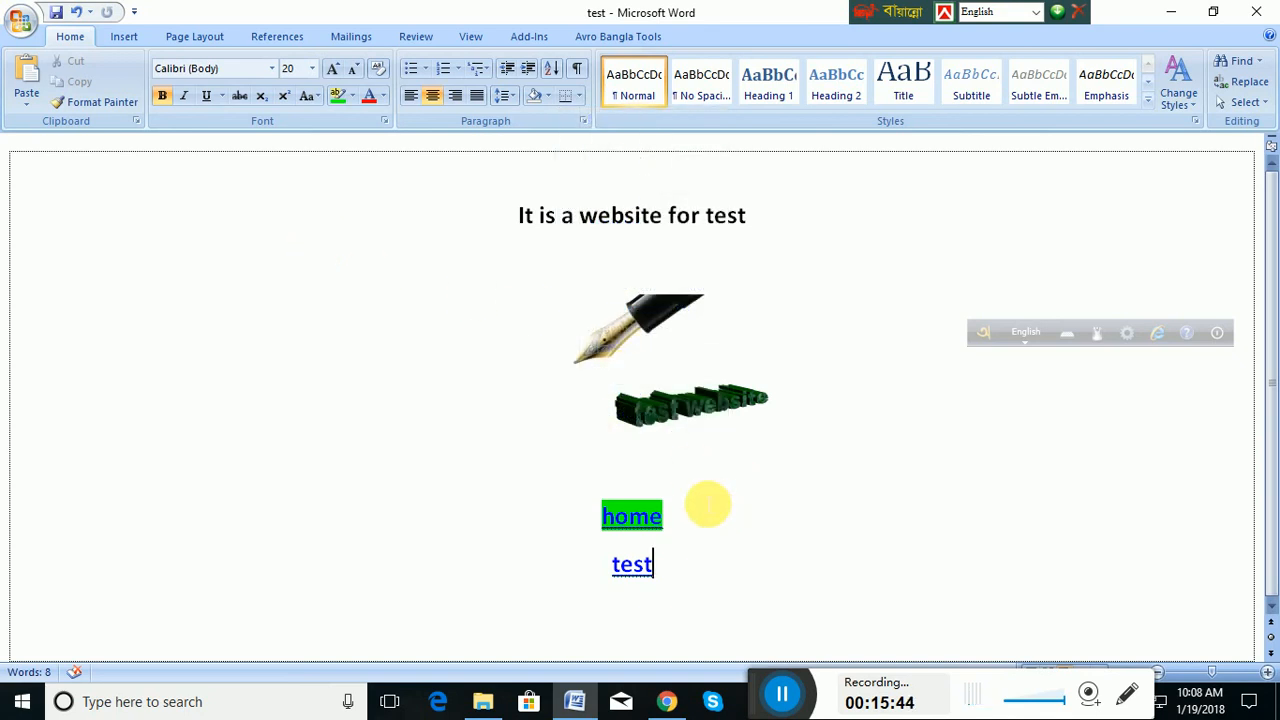
- Switch to Chrome, revisit the sample site's Contact, Social Networks and Home pages, and return to Word
left_click(662, 706)
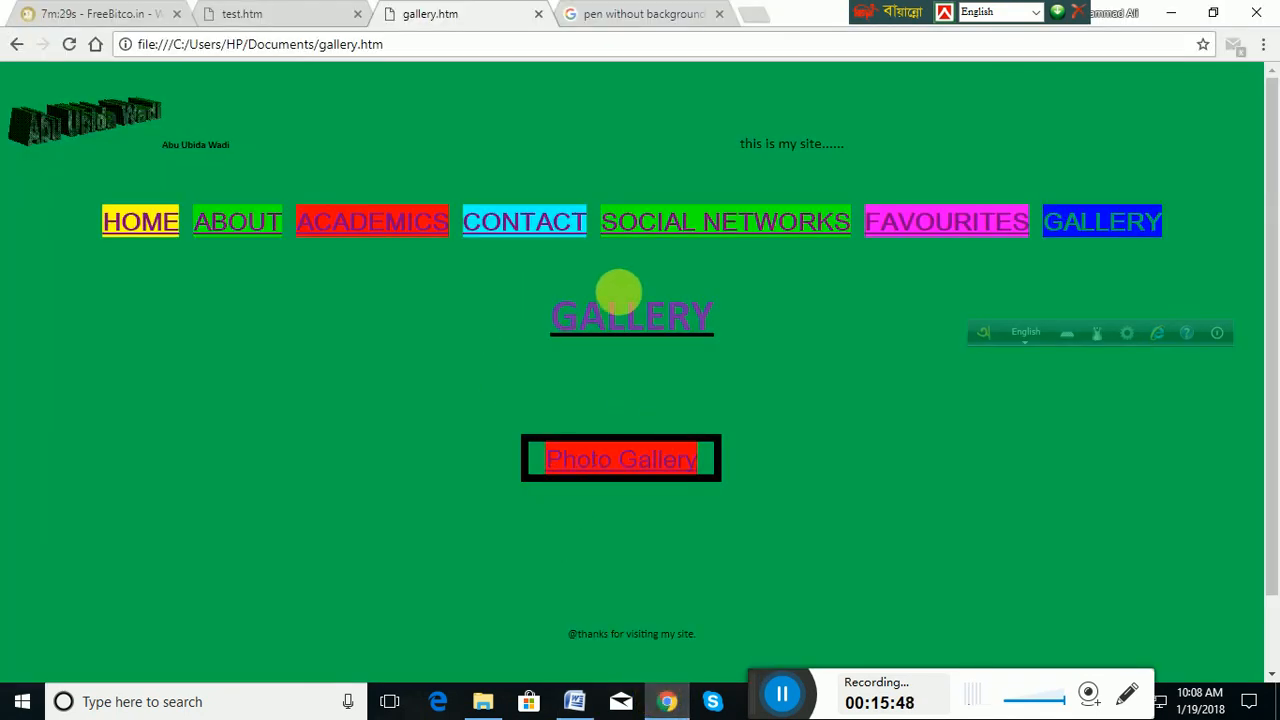
left_click(558, 221)
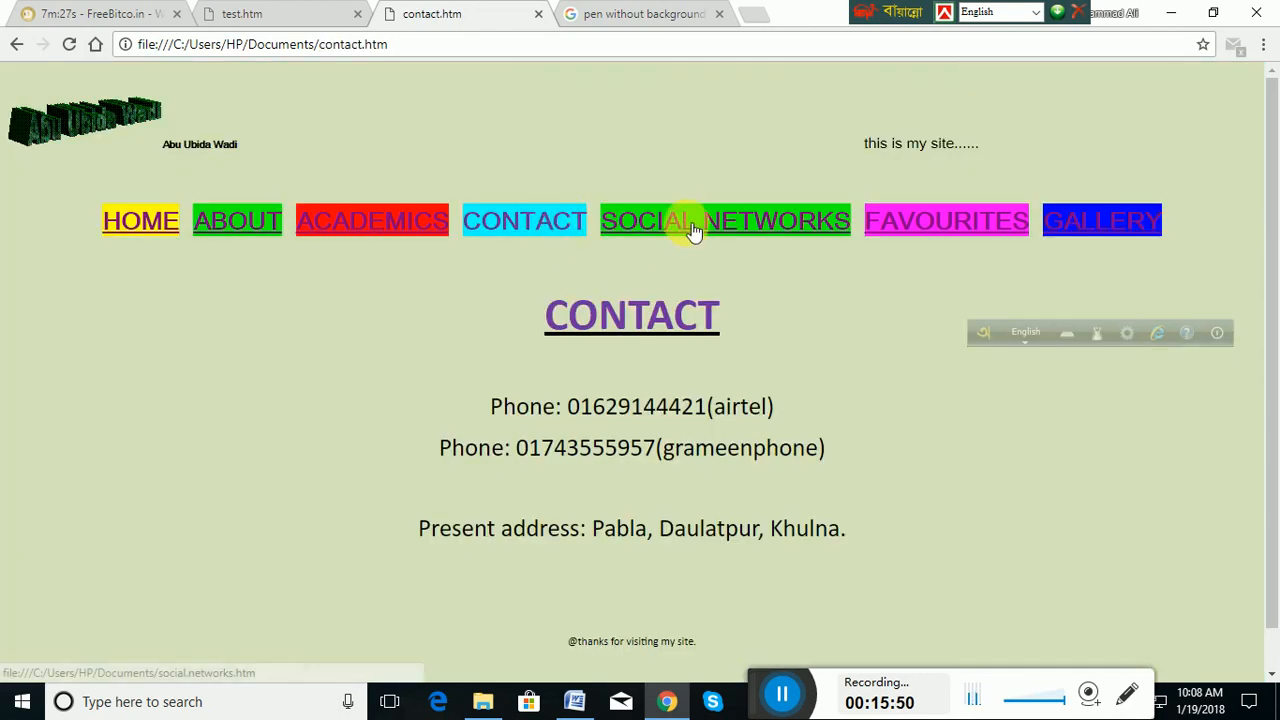
left_click(693, 230)
left_click(528, 230)
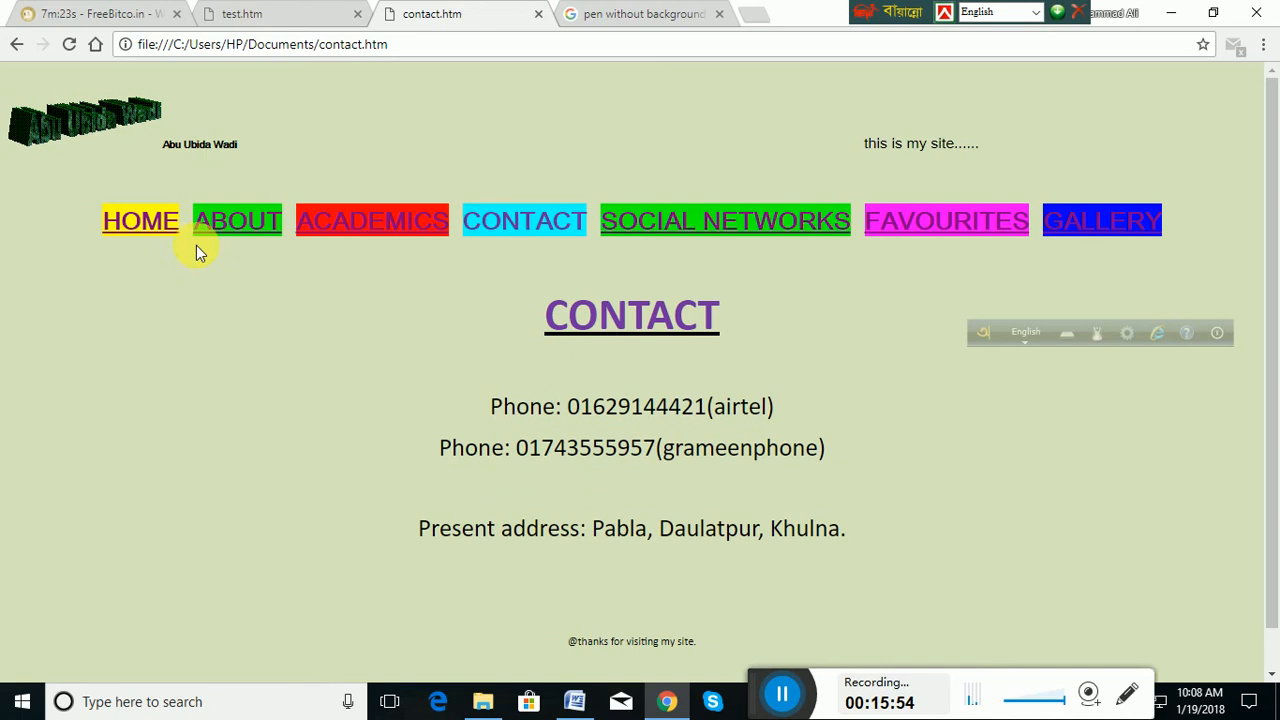
left_click(141, 222)
left_click(588, 702)
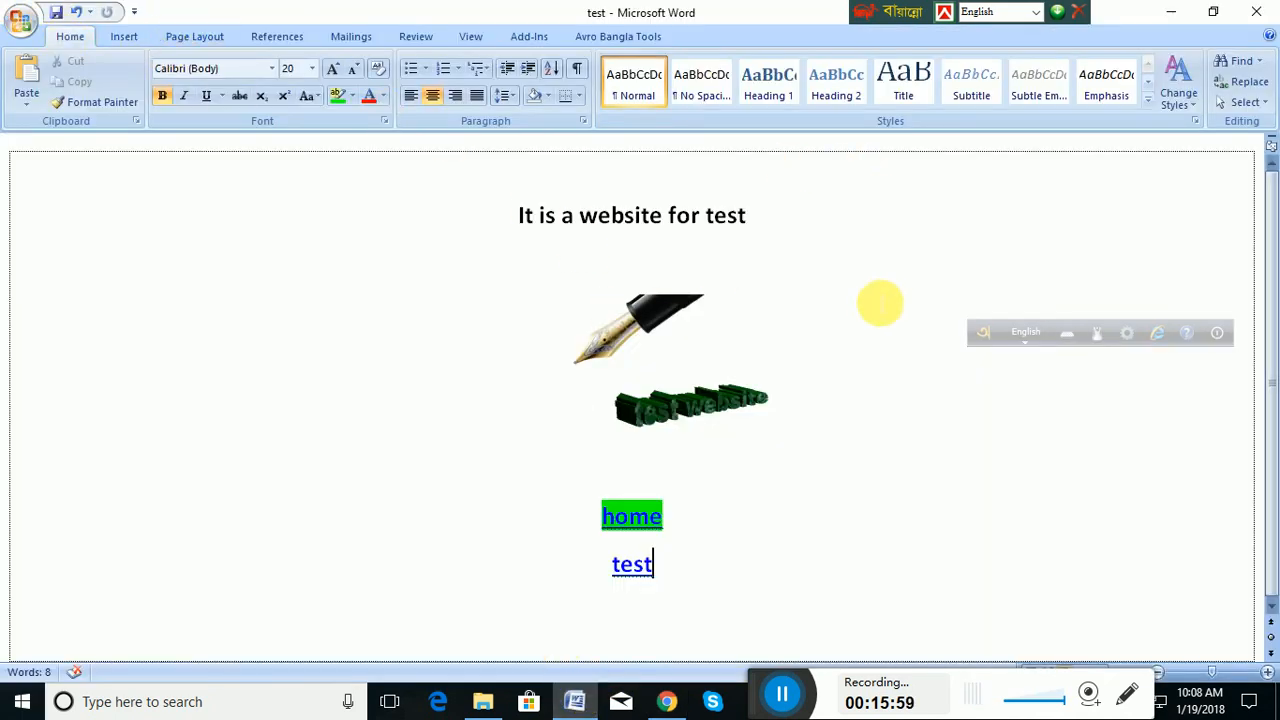
- Switch to Chrome and step through the sample site's About, Academics, Contact, Social Networks, Favourites and Gallery pages
left_click(667, 702)
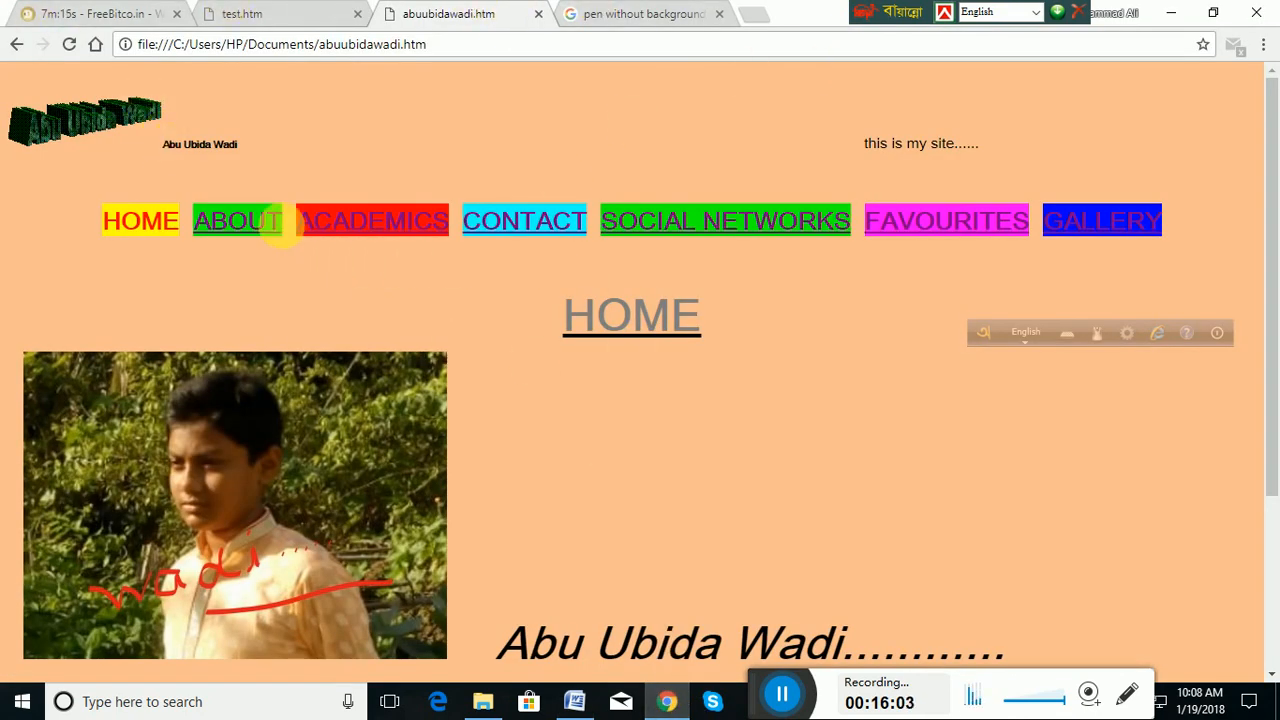
left_click(270, 222)
left_click(354, 226)
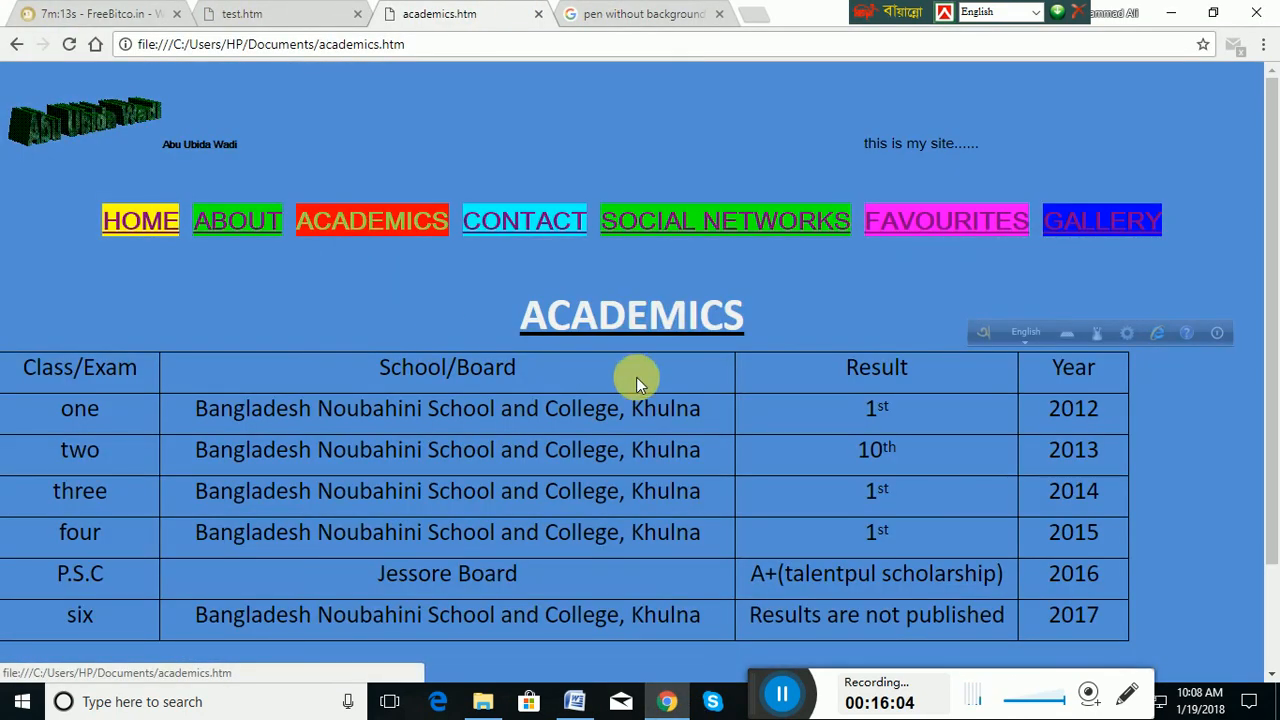
left_click(525, 225)
left_click(665, 220)
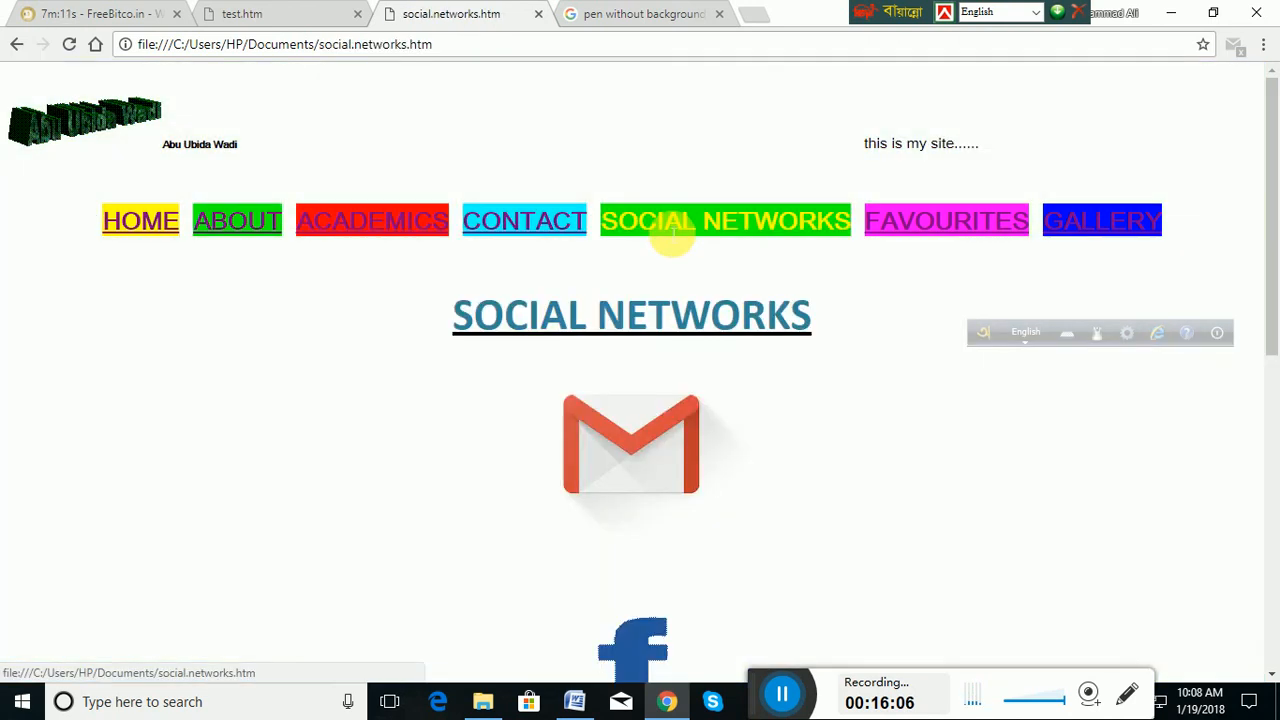
left_click(905, 212)
left_click(1095, 221)
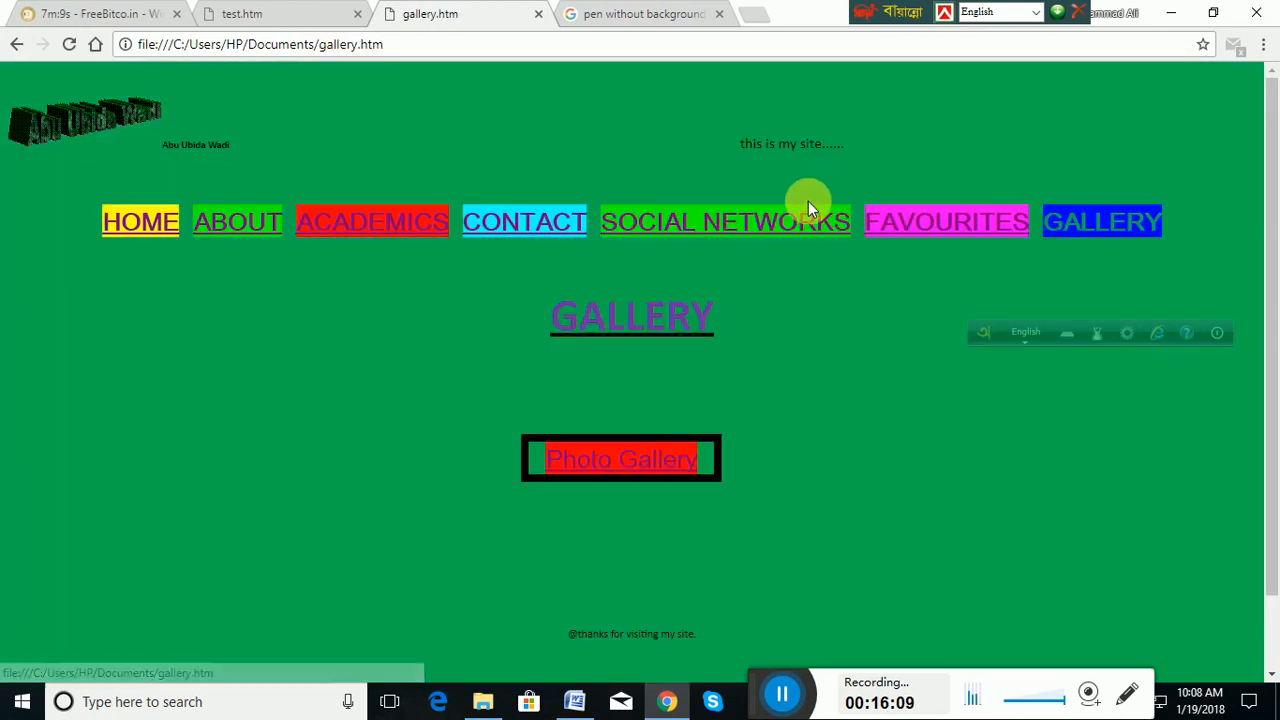
- Go back through the sample site's Favourites, Social Networks and Contact pages using its navigation links
left_click(937, 220)
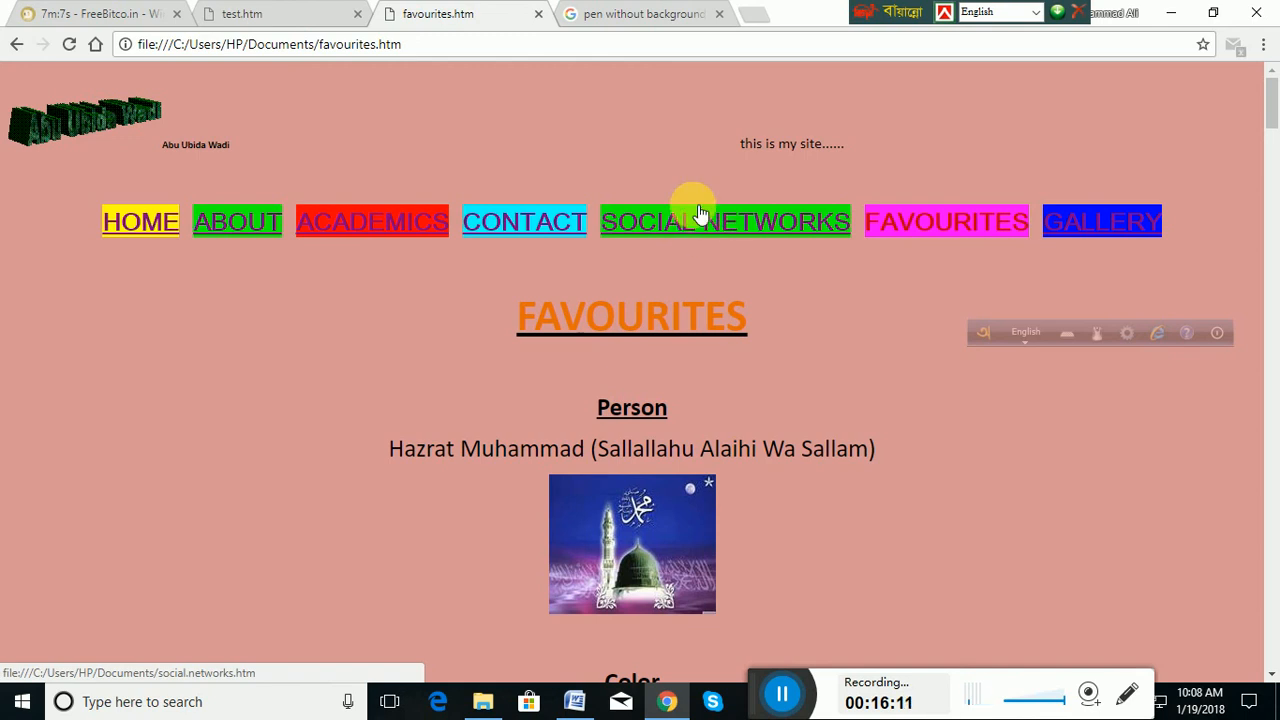
left_click(691, 221)
left_click(551, 225)
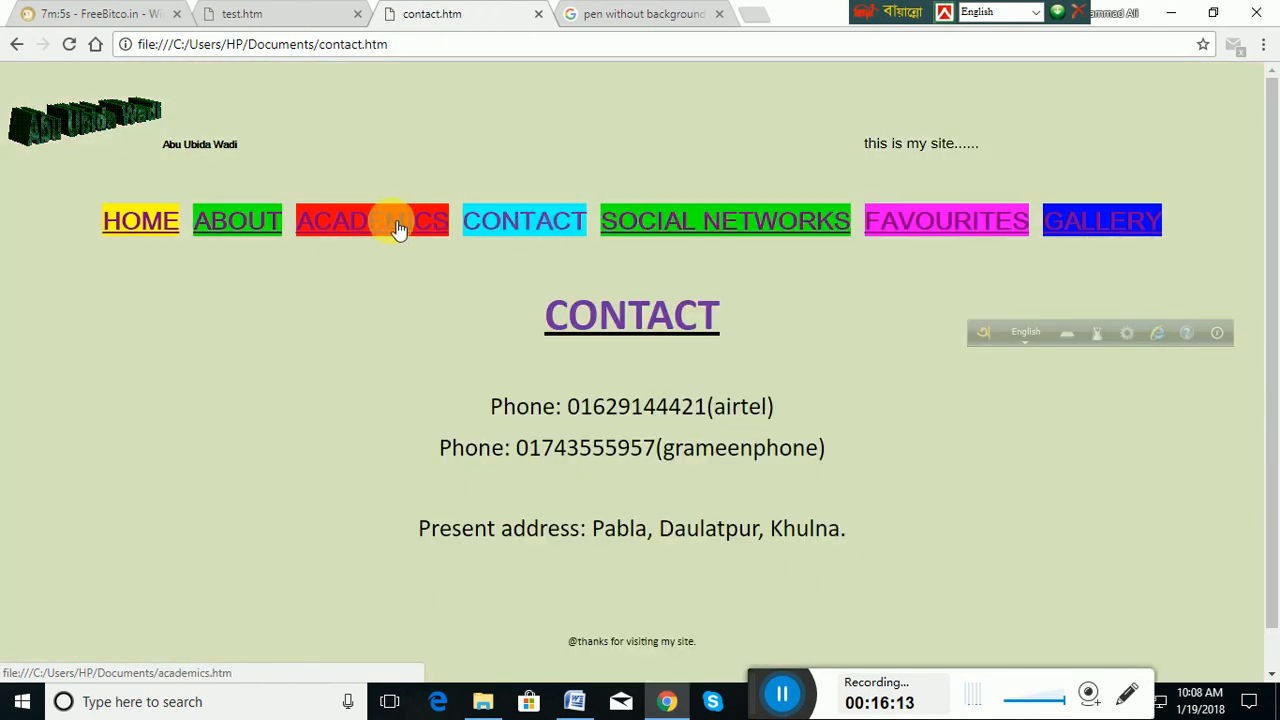